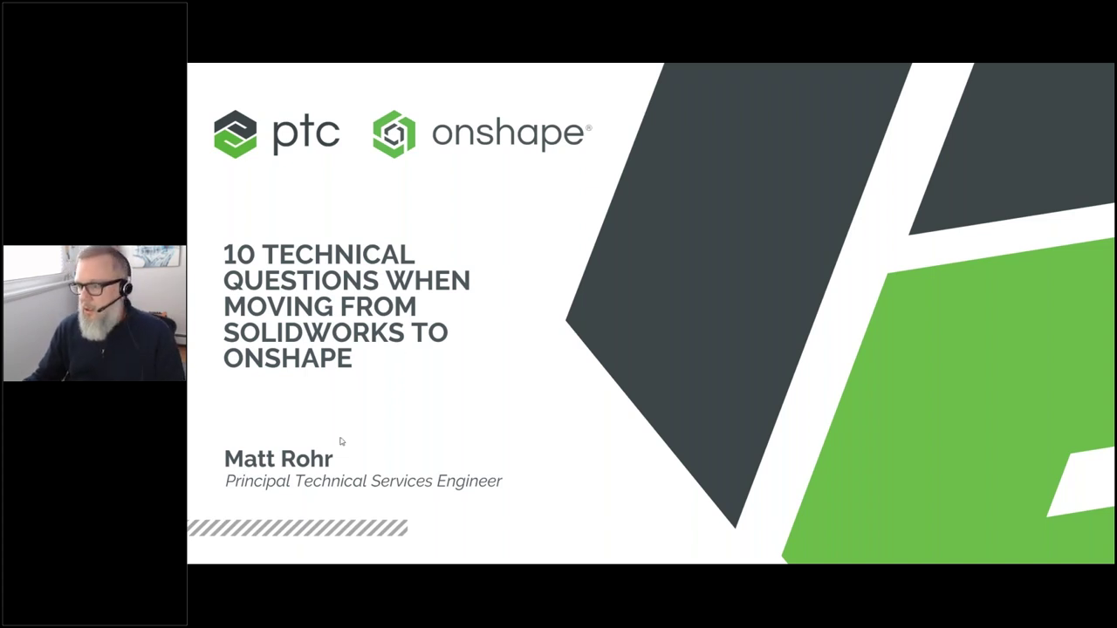
- Advance the slideshow to the "HOW DO I:" topics slide
key("Right")
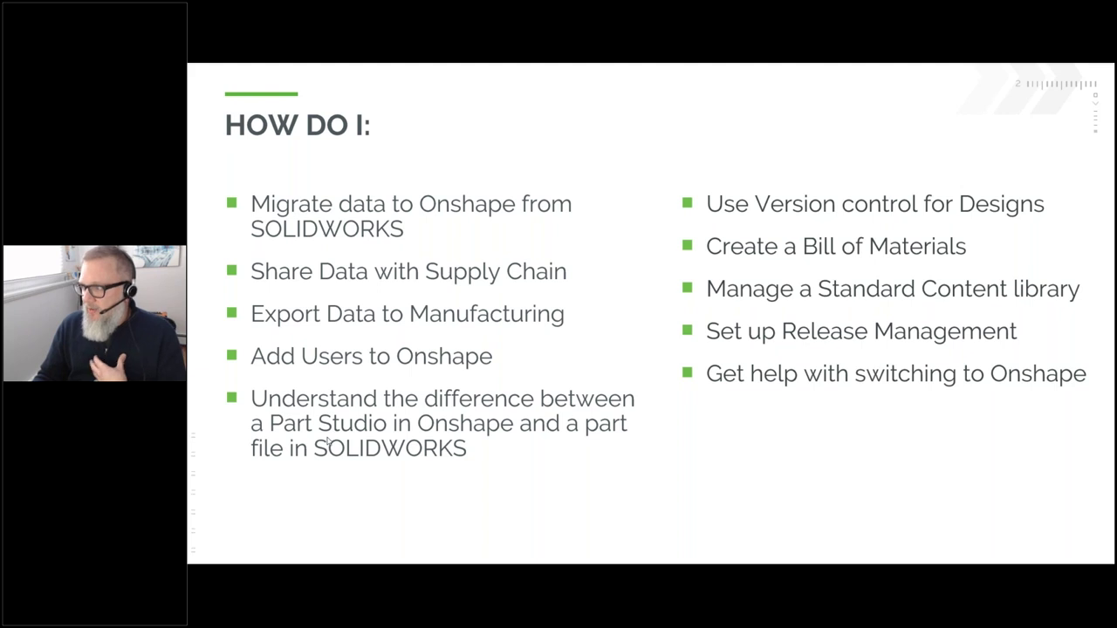
- Show the SolidWorks-to-Onshape migration slide, then switch to the Onshape documents in Chrome
key("Right")
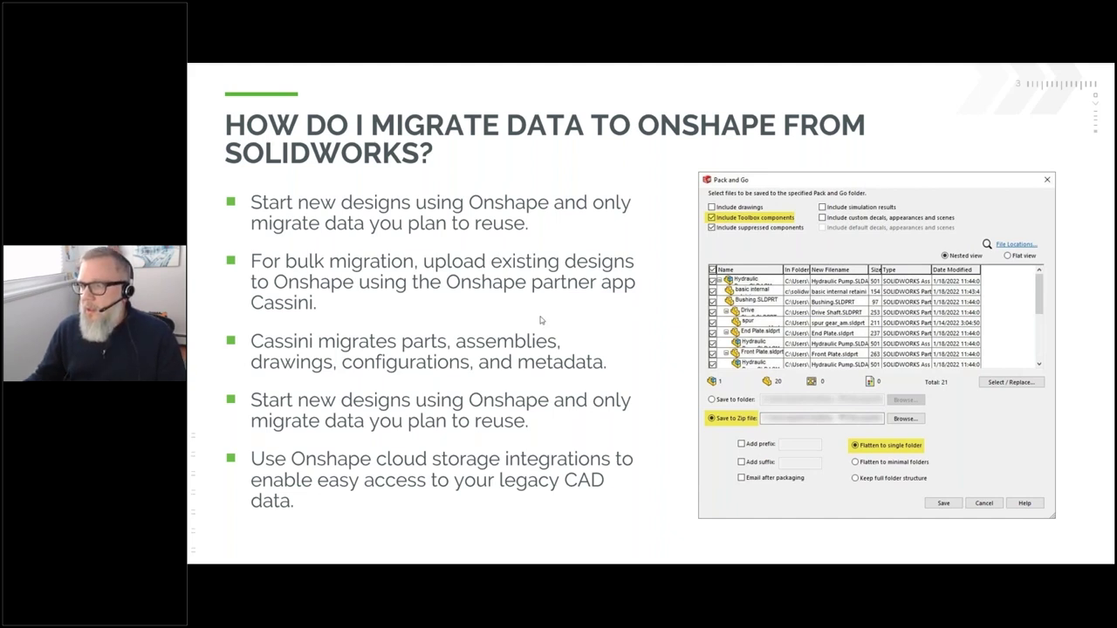
key("alt+Tab")
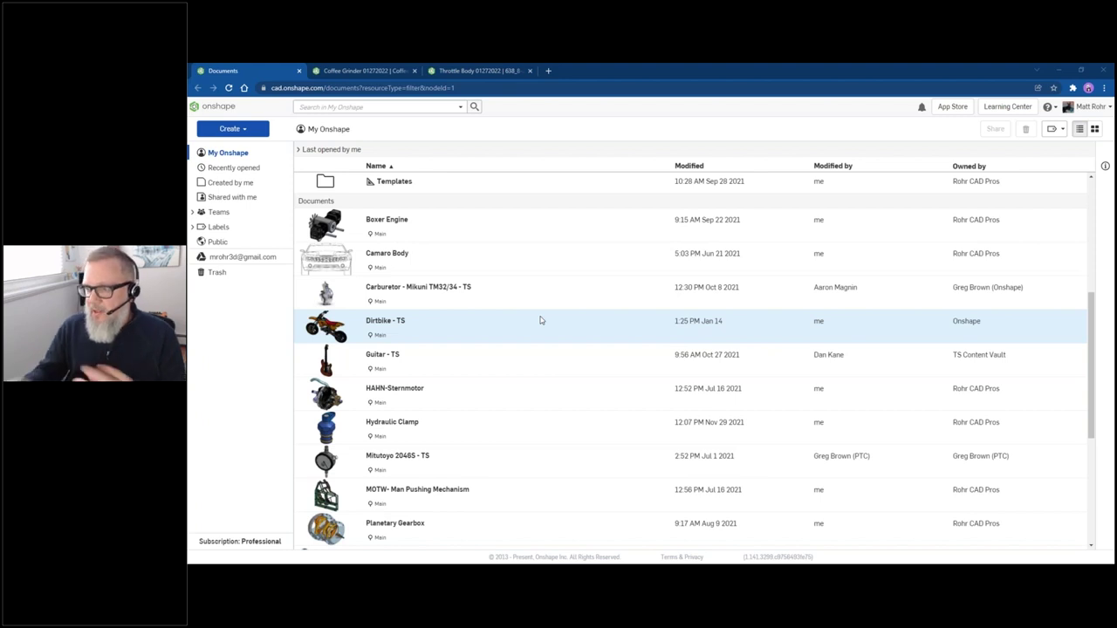
scroll(540, 320, "up", 3)
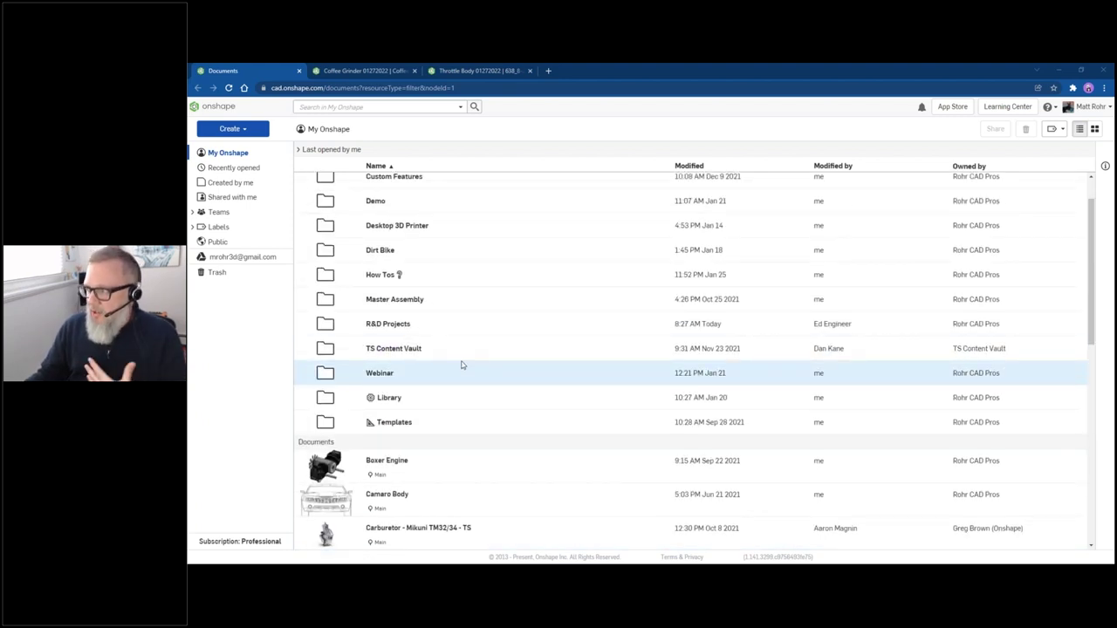
scroll(462, 366, "up", 1)
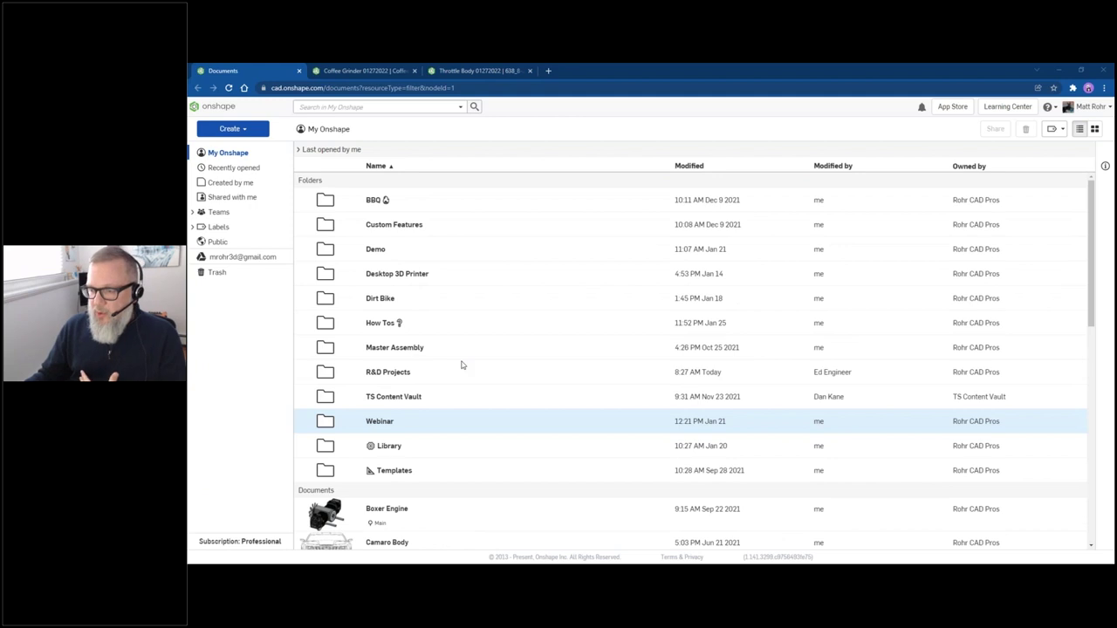
scroll(462, 365, "down", 3)
scroll(463, 366, "up", 3)
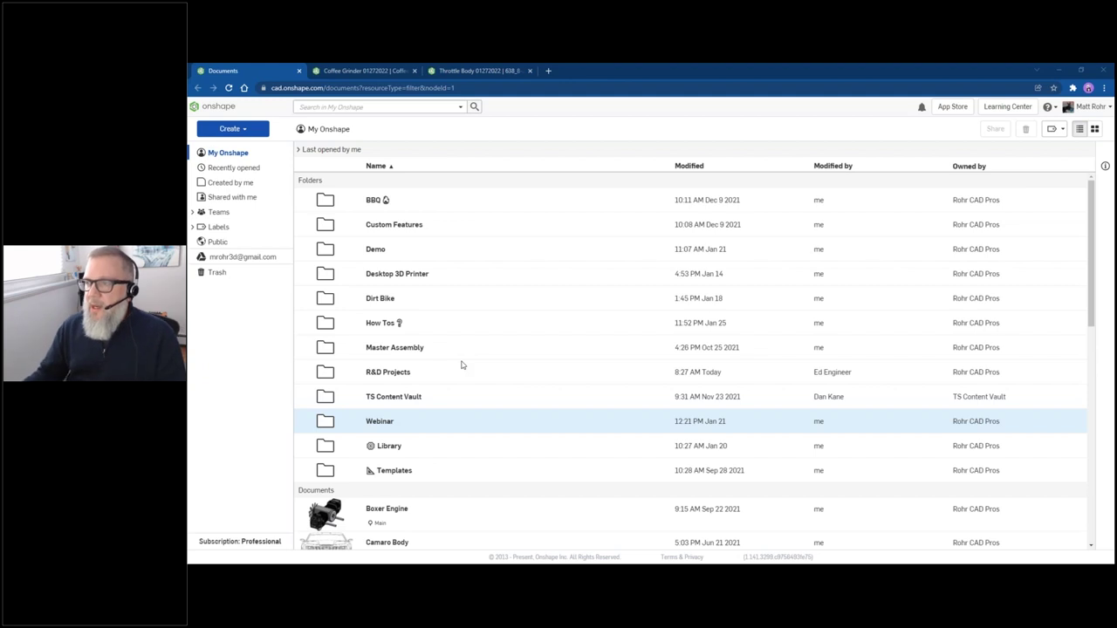
left_click(463, 355)
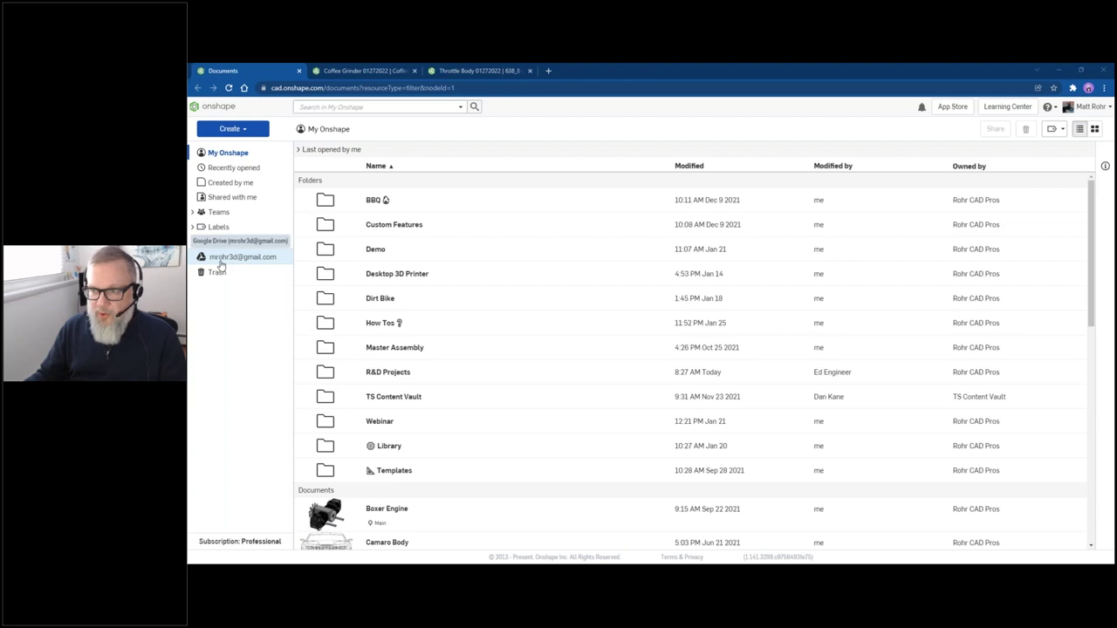
- Browse the linked Google Drive account and open its CAD Import folder
left_click(220, 262)
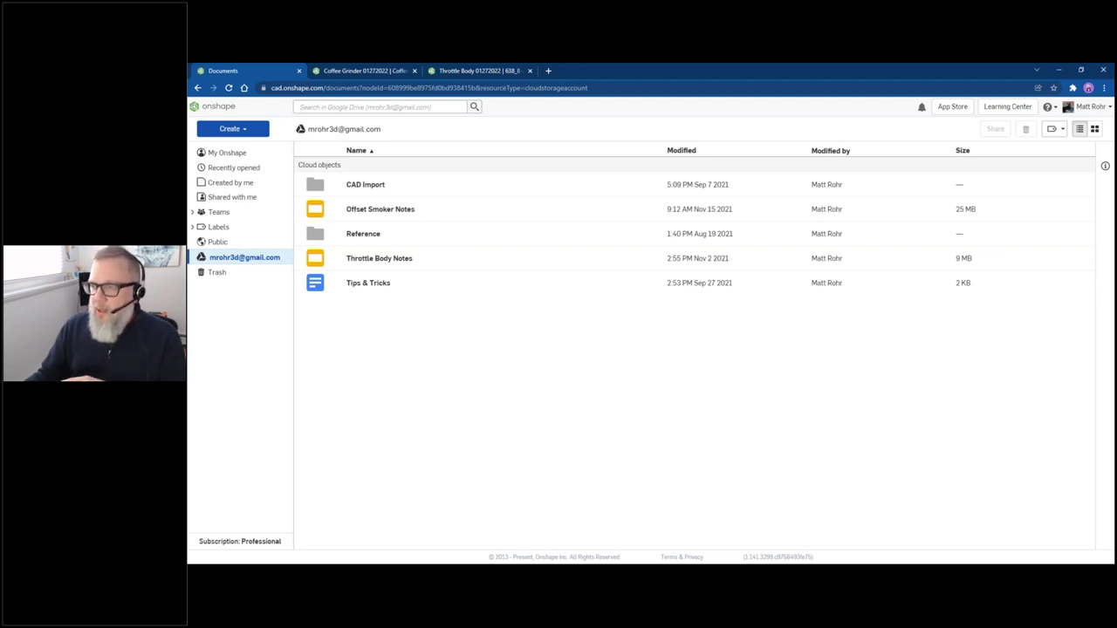
left_click(371, 188)
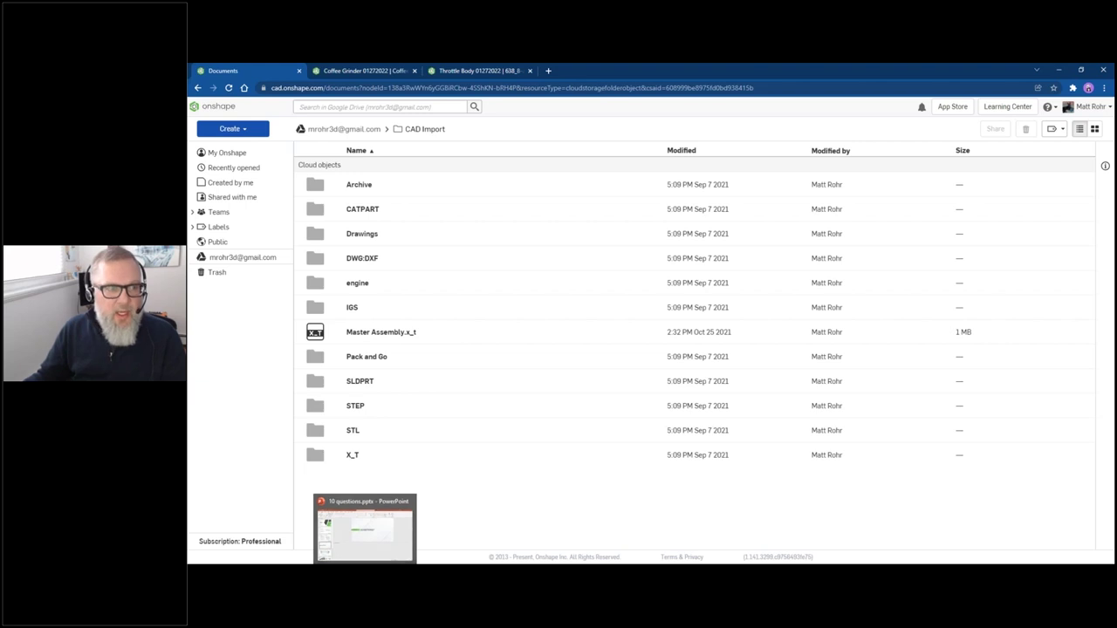
left_click(365, 528)
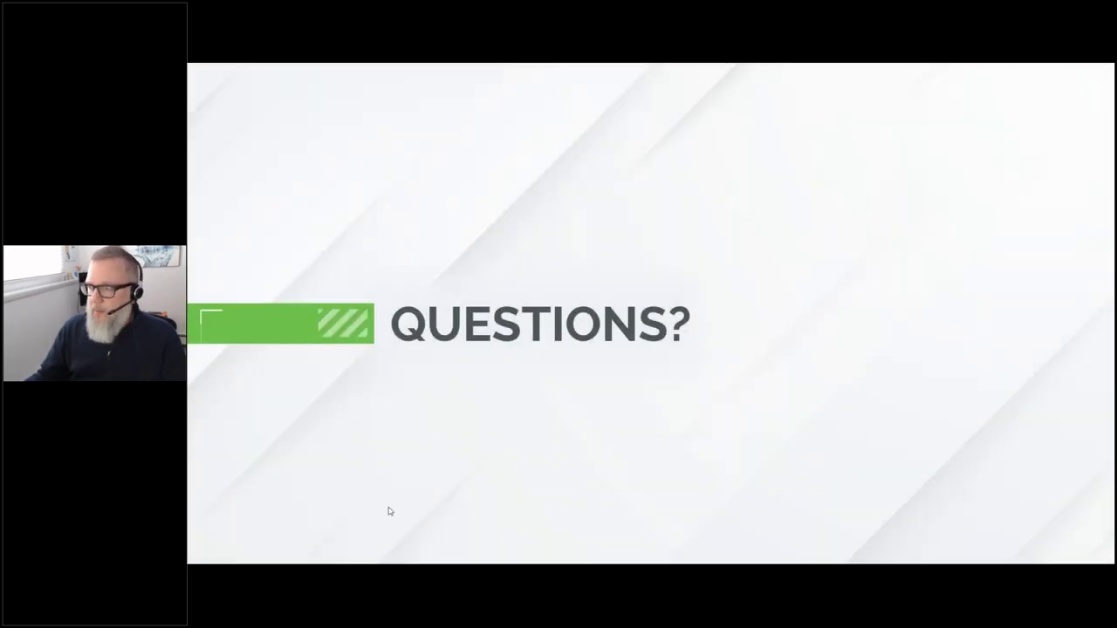
left_click(390, 511)
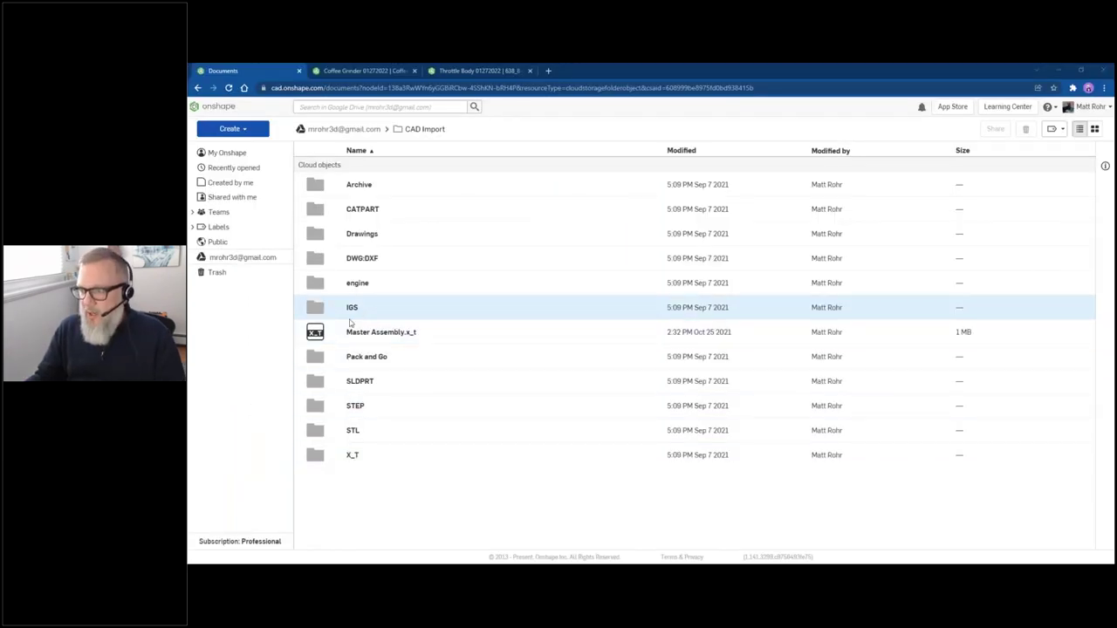
- Open the Pack and Go folder and preview Hydraulic Pump.zip in Google Drive
double_click(367, 356)
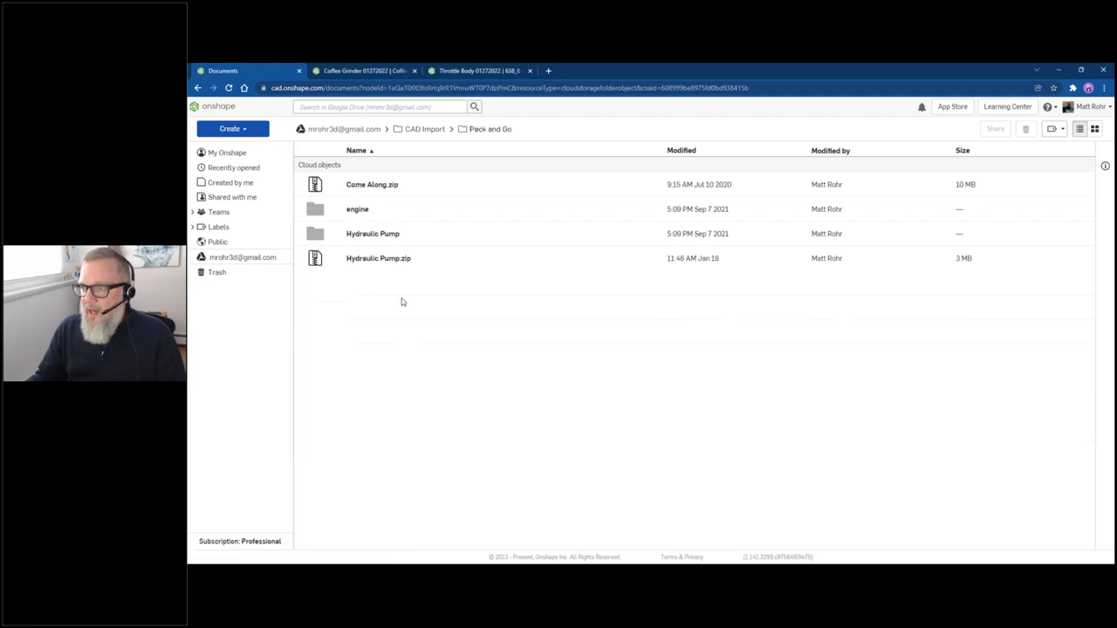
left_click(356, 260)
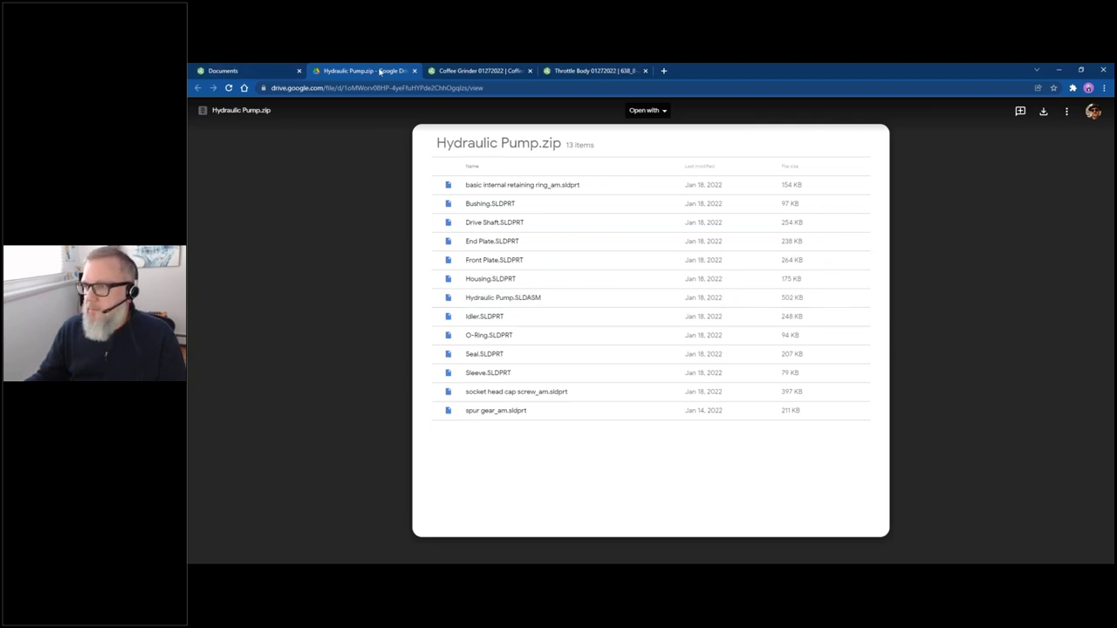
- After reviewing the 13 SolidWorks files in the zip, go back to the Onshape documents tab
left_click(249, 69)
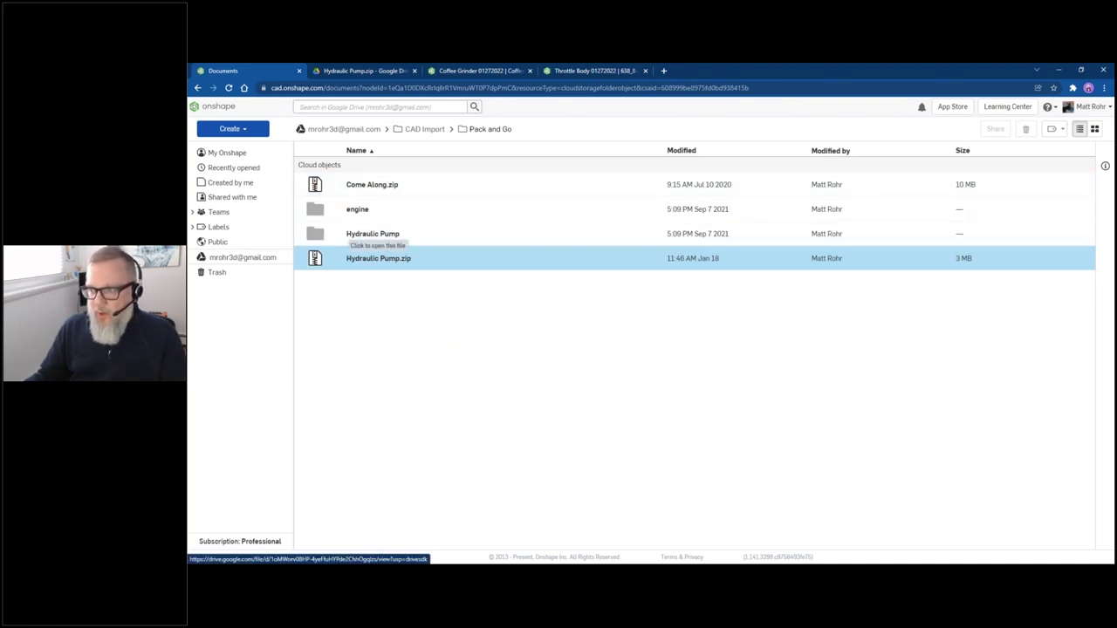
- Choose Import to Onshape from Hydraulic Pump.zip's context menu
right_click(374, 259)
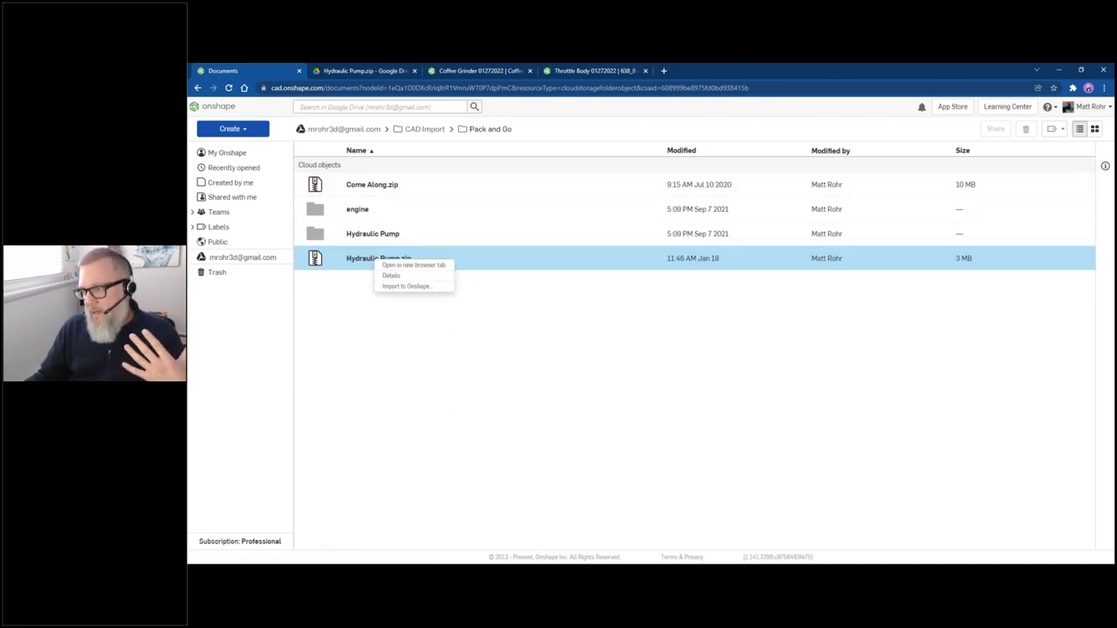
left_click(390, 287)
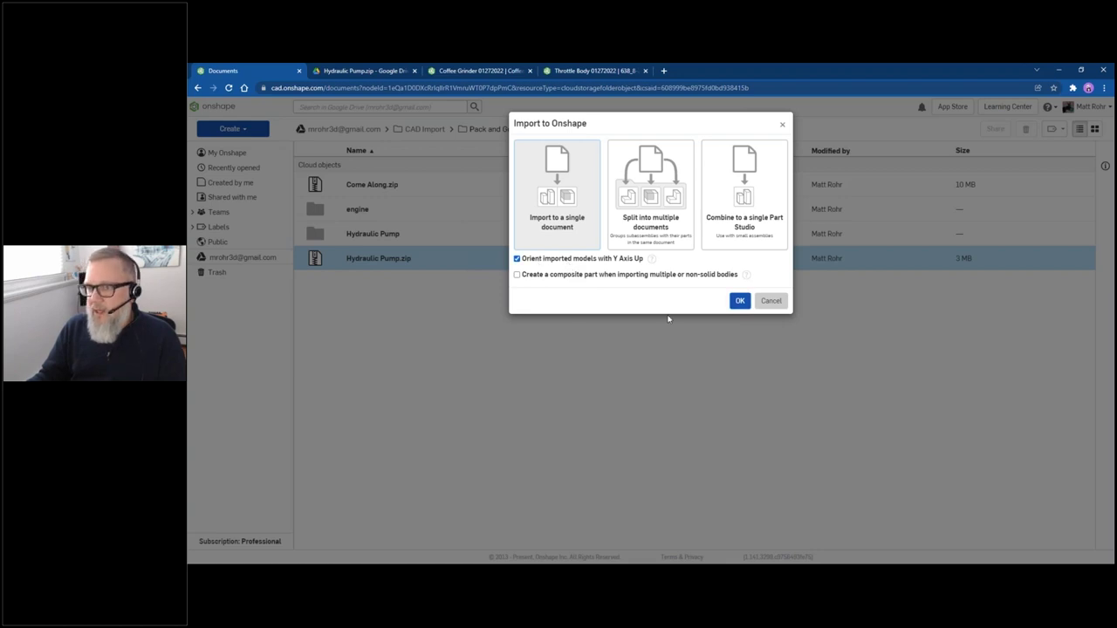
- Confirm importing Hydraulic Pump.zip as a single document with Y Axis Up orientation
left_click(740, 301)
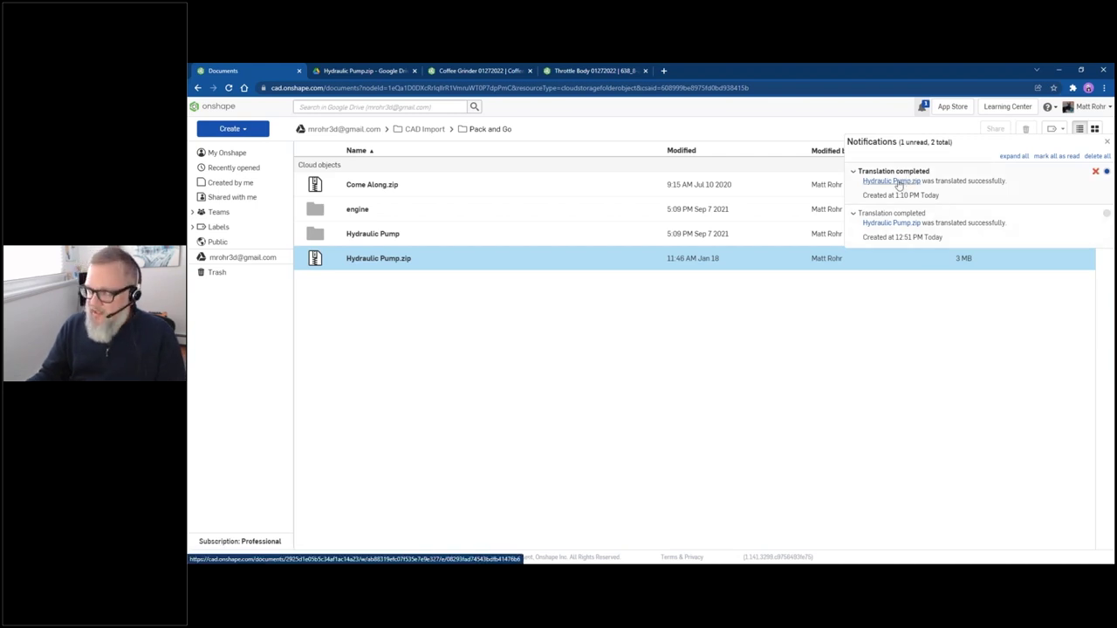
- Open the translated Hydraulic Pump.zip document from the Translation completed notification
left_click(891, 181)
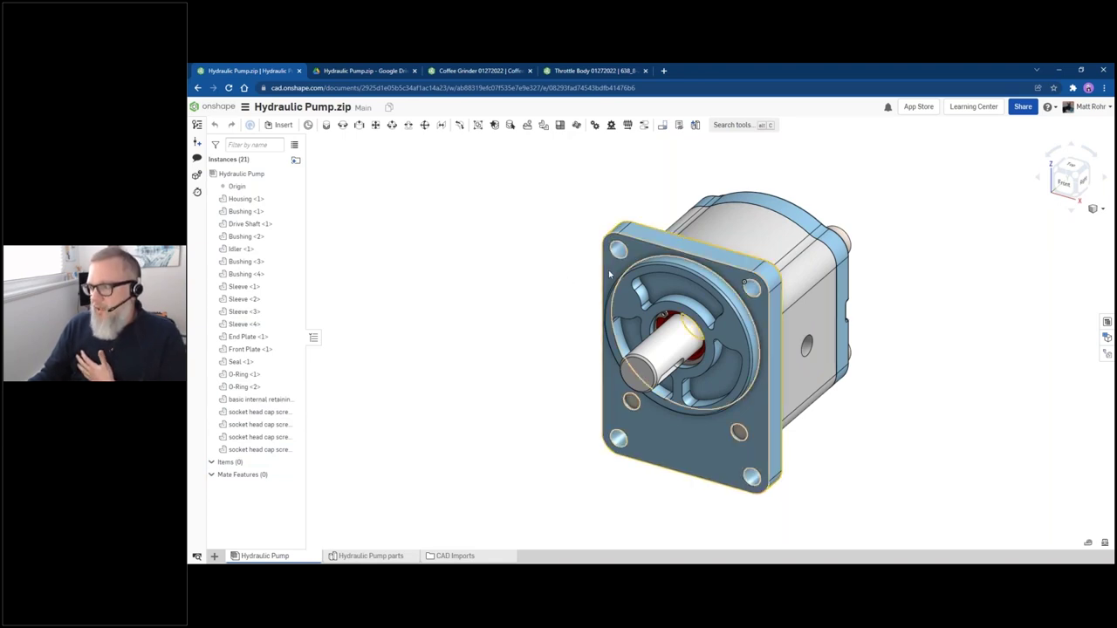
- Test-drag the front plate off, undo it, then fix the pump Housing in place
left_click_drag(609, 275, 385, 269)
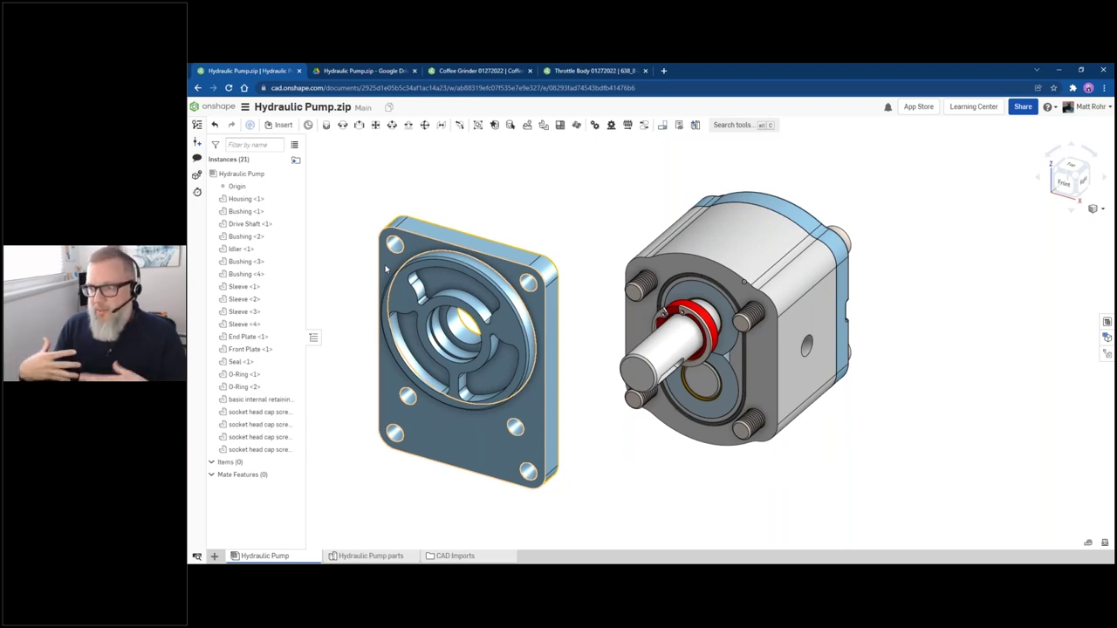
left_click(215, 126)
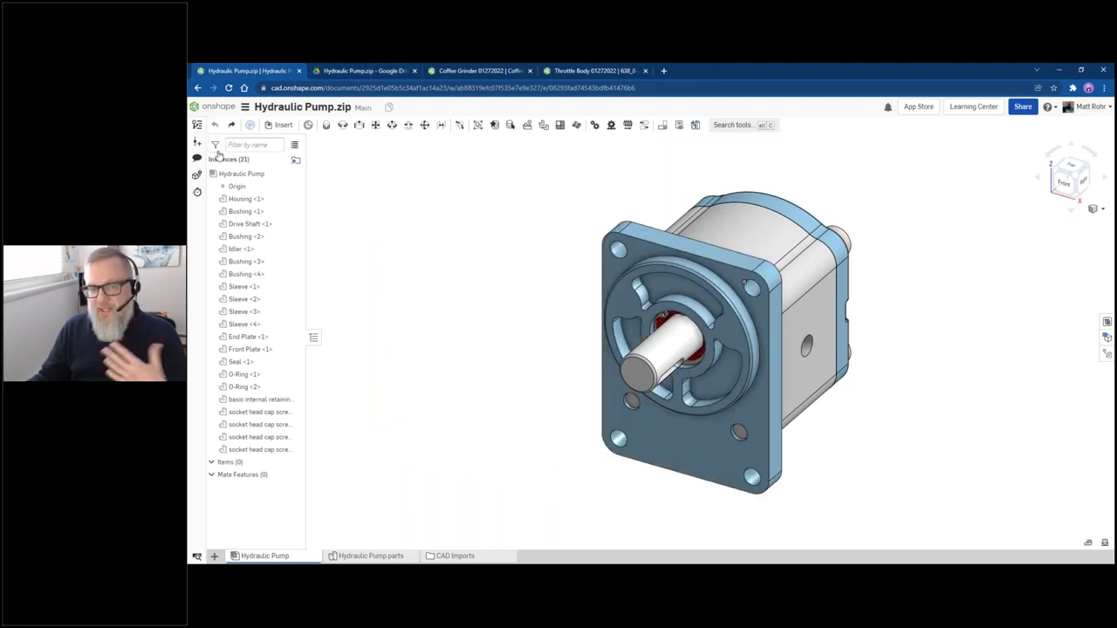
right_click(711, 221)
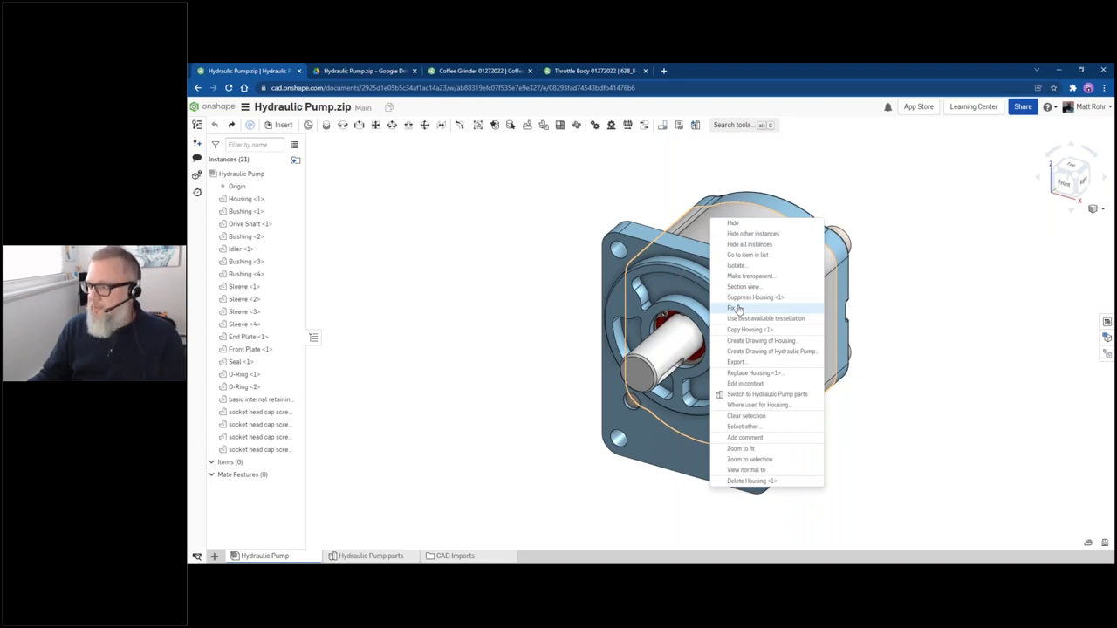
left_click(736, 308)
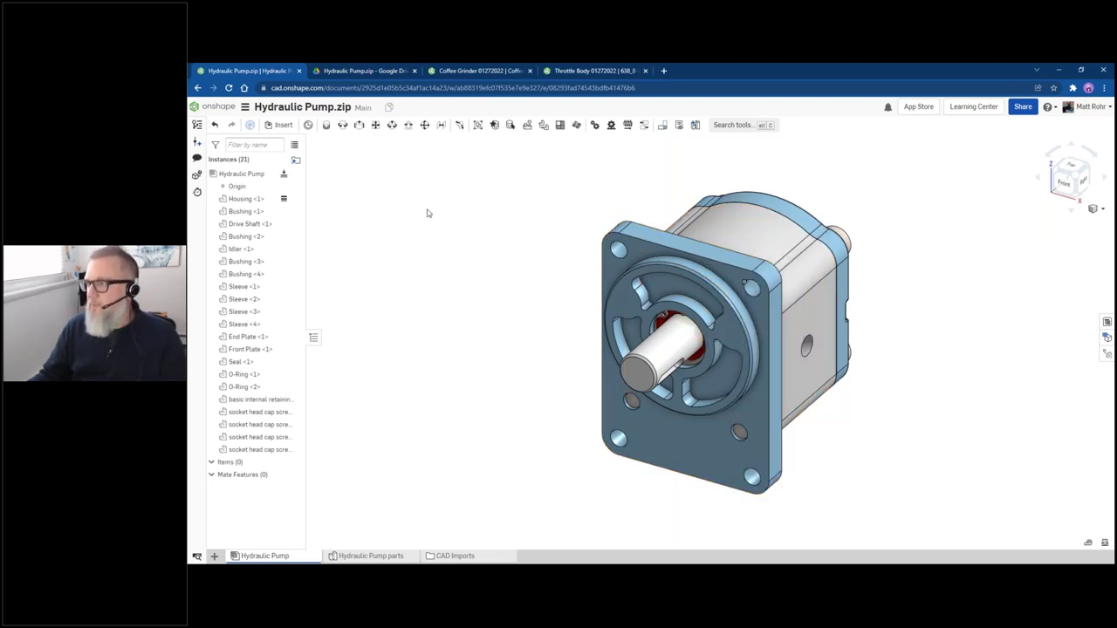
- Box-select every pump part into a new Group 1 mate
left_click(477, 126)
left_click_drag(507, 167, 955, 545)
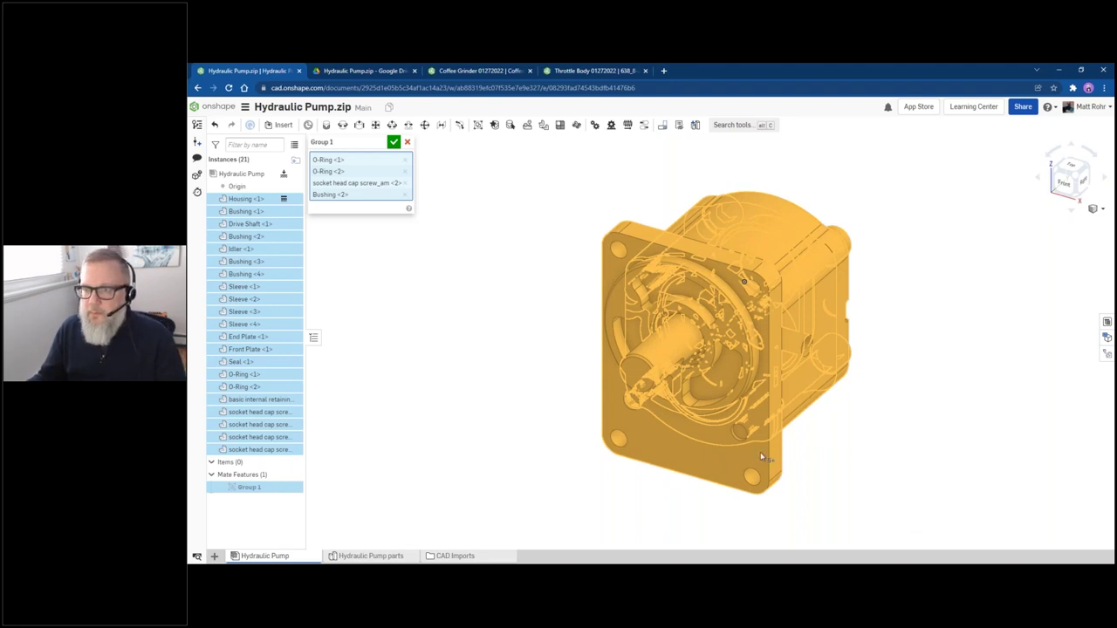
left_click(394, 142)
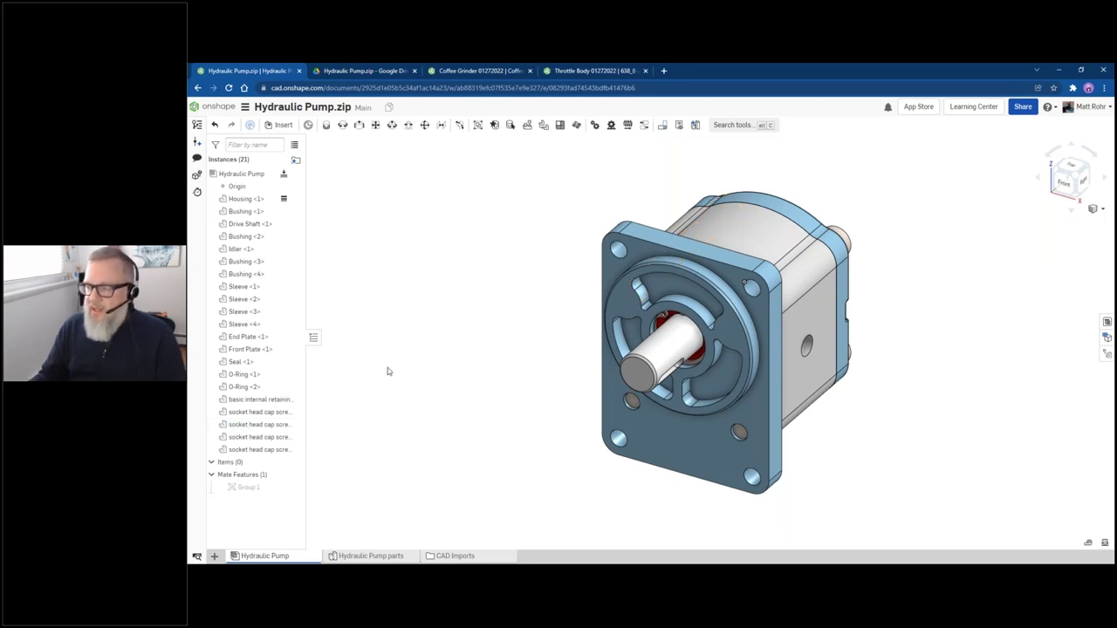
- Edit Group 1 to remove Drive Shaft <1> from it
right_click(247, 490)
left_click(269, 395)
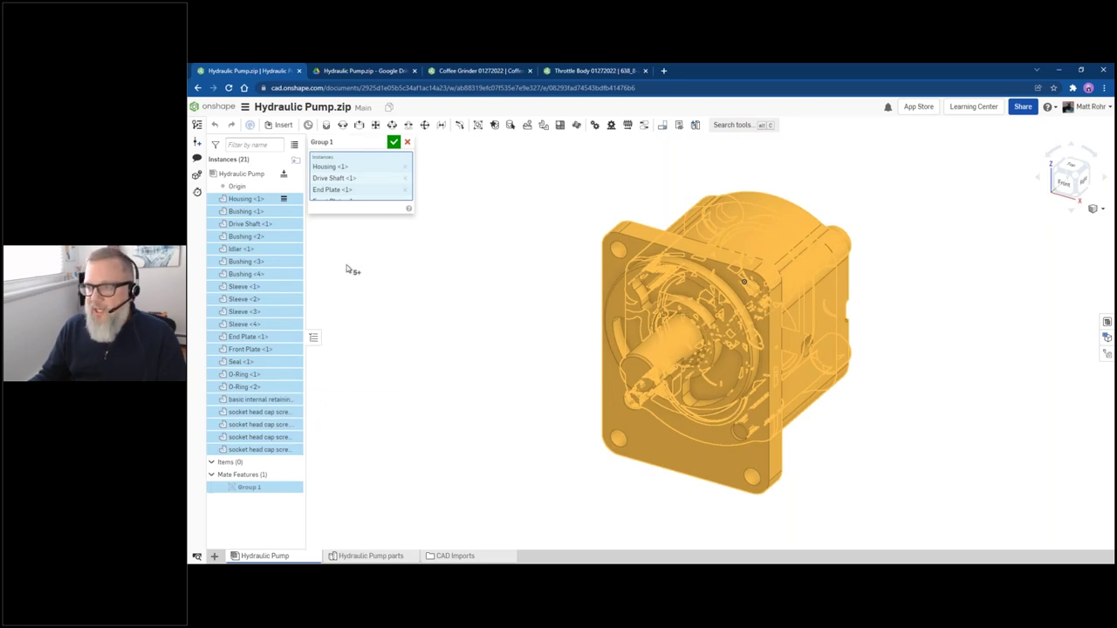
left_click(405, 179)
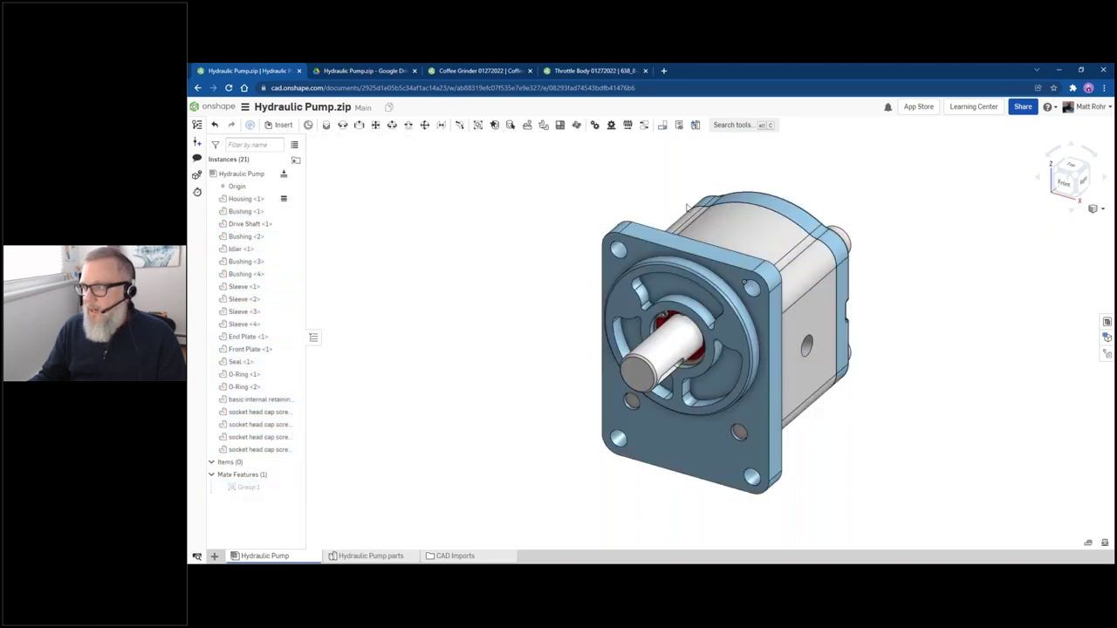
- Hide the Housing with Y and drag the Drive Shaft and gear clear of the pump
left_click(726, 239)
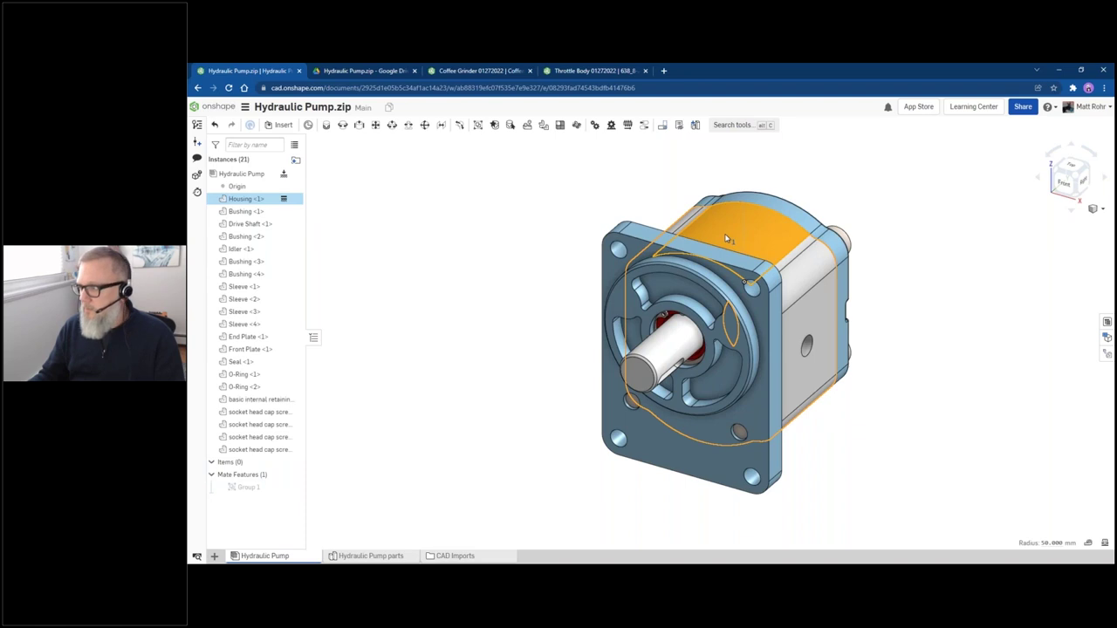
key("y")
key("shift+7")
left_click_drag(609, 353, 407, 286)
right_click_drag(406, 286, 402, 249)
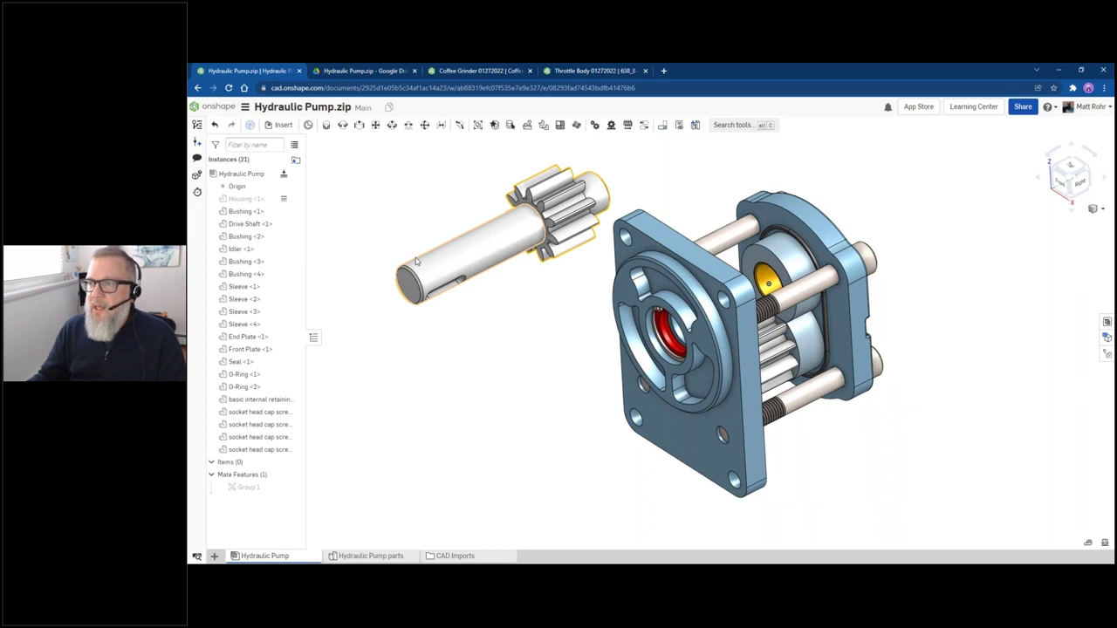
- Start a revolute mate linking the Drive Shaft's connector to Sleeve <3>'s connector
left_click(342, 125)
mouse_move(483, 181)
right_mouse_down()
mouse_move(444, 227)
mouse_move(466, 218)
right_mouse_up()
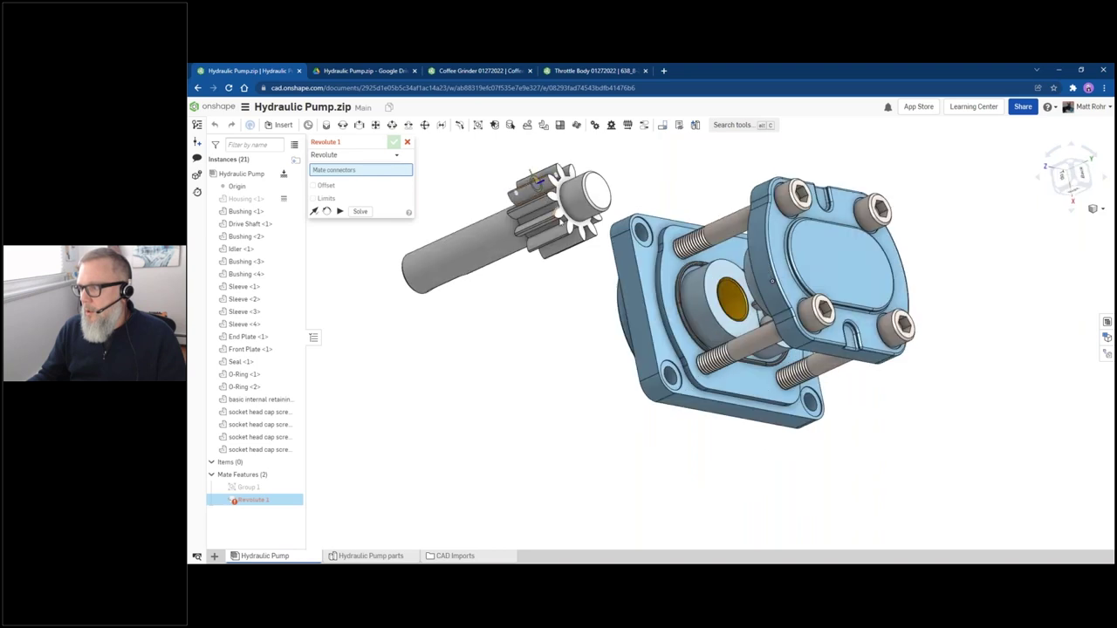
scroll(559, 210, "up", 3)
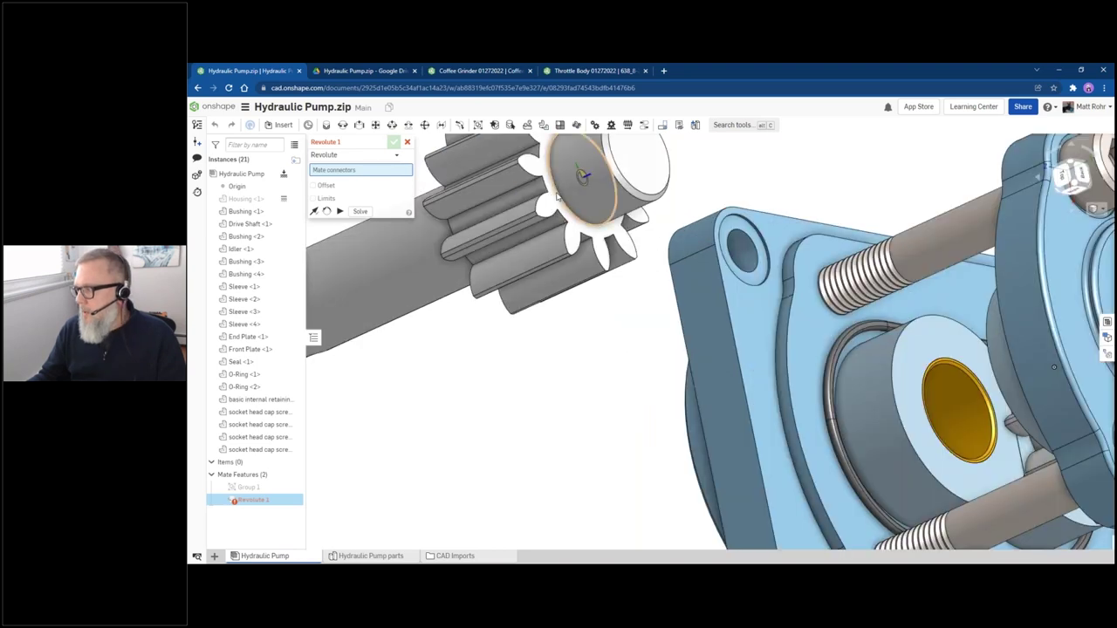
left_click(556, 197)
scroll(557, 198, "down", 5)
right_click_drag(611, 288, 663, 297)
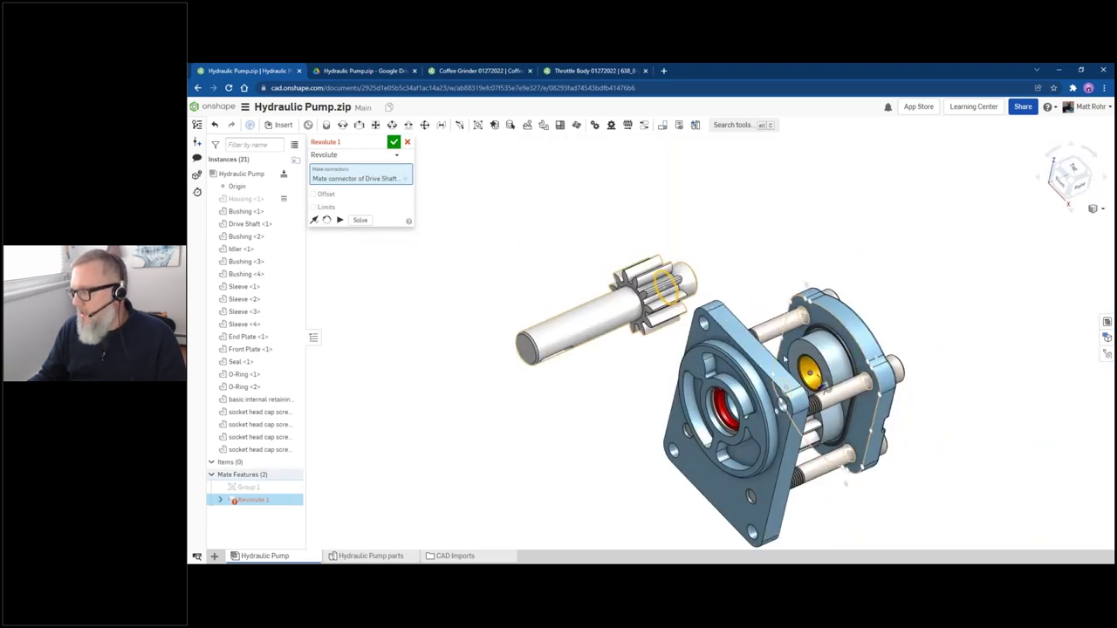
scroll(810, 373, "up", 3)
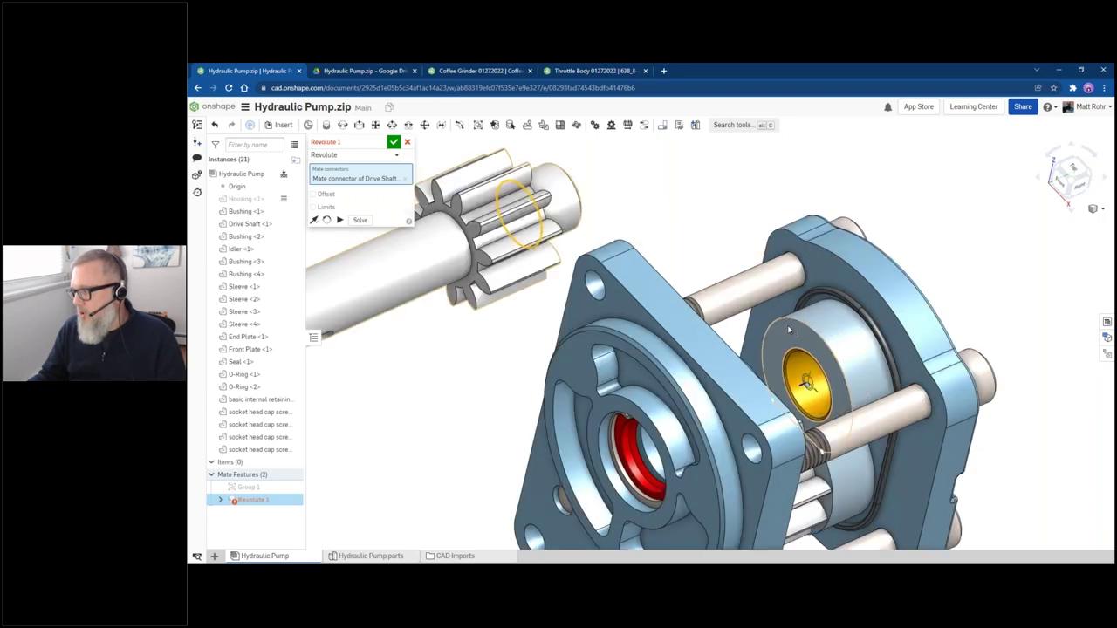
left_click(788, 329)
- Animate the shaft spinning, accept Revolute 1, and cancel the extra revolute mate
mouse_move(549, 204)
right_mouse_down()
mouse_move(541, 167)
mouse_move(486, 174)
right_mouse_up()
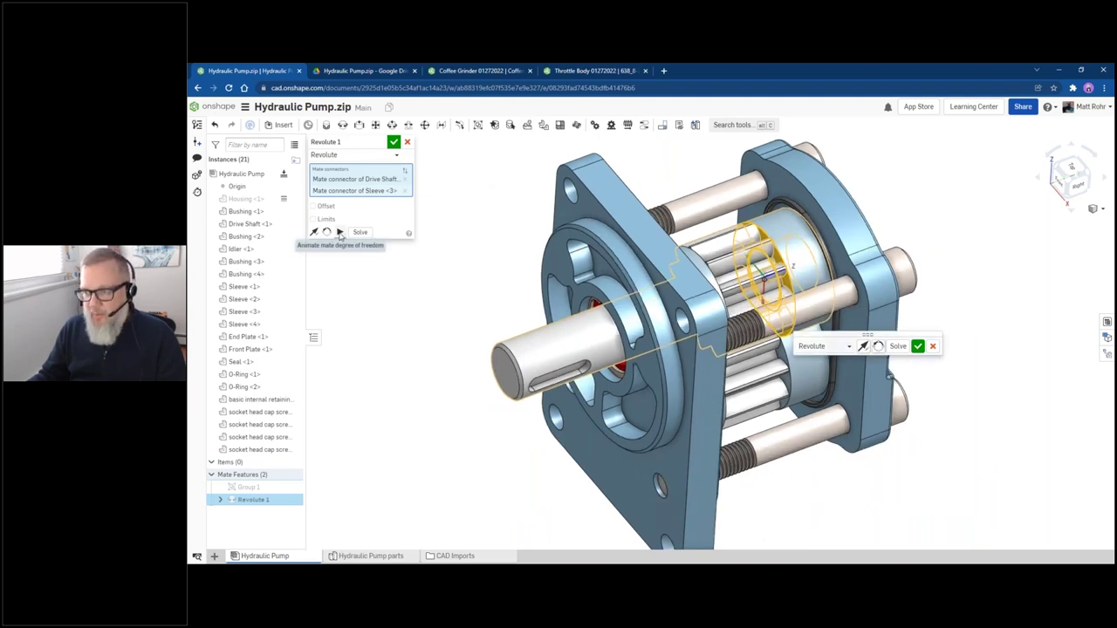
left_click(340, 233)
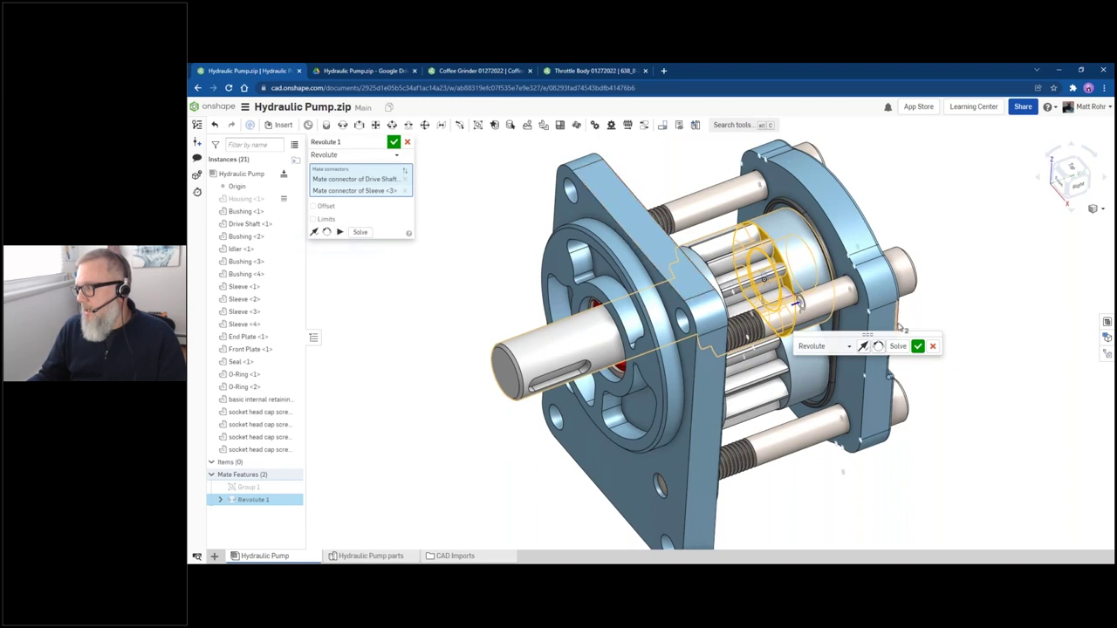
key("Return")
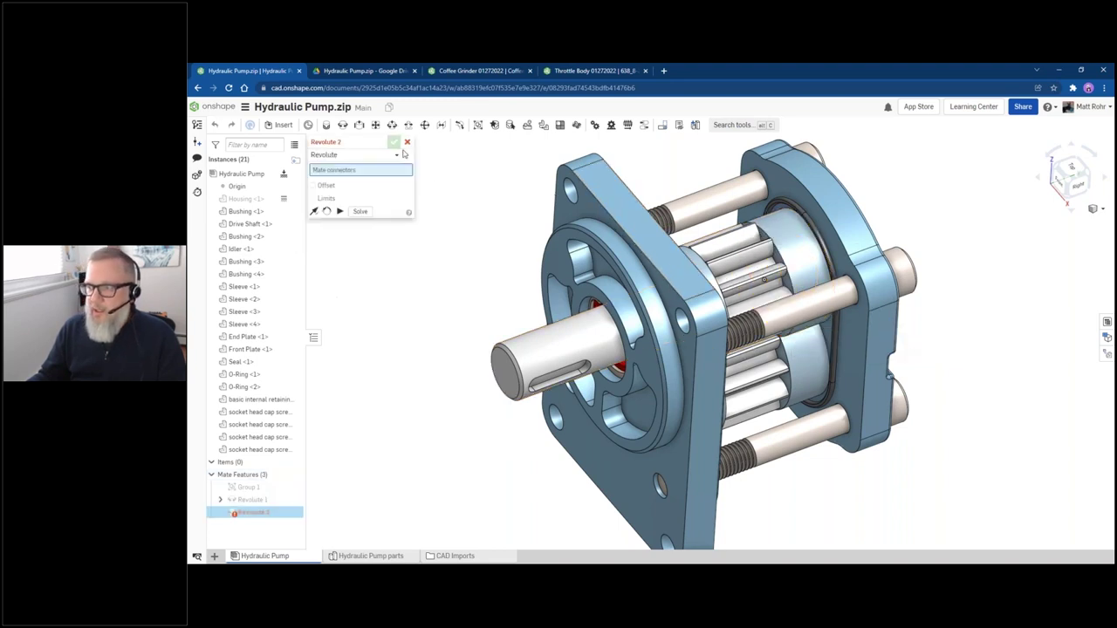
left_click(407, 142)
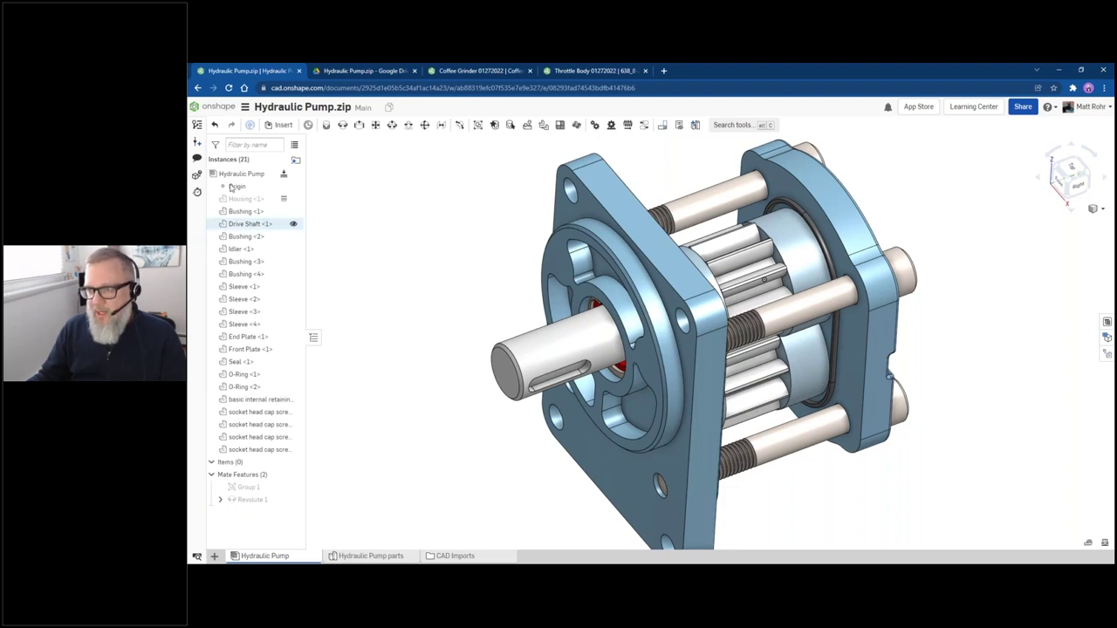
- Unhide the Housing around the mated parts and tilt the pump to show its top
key("shift+h")
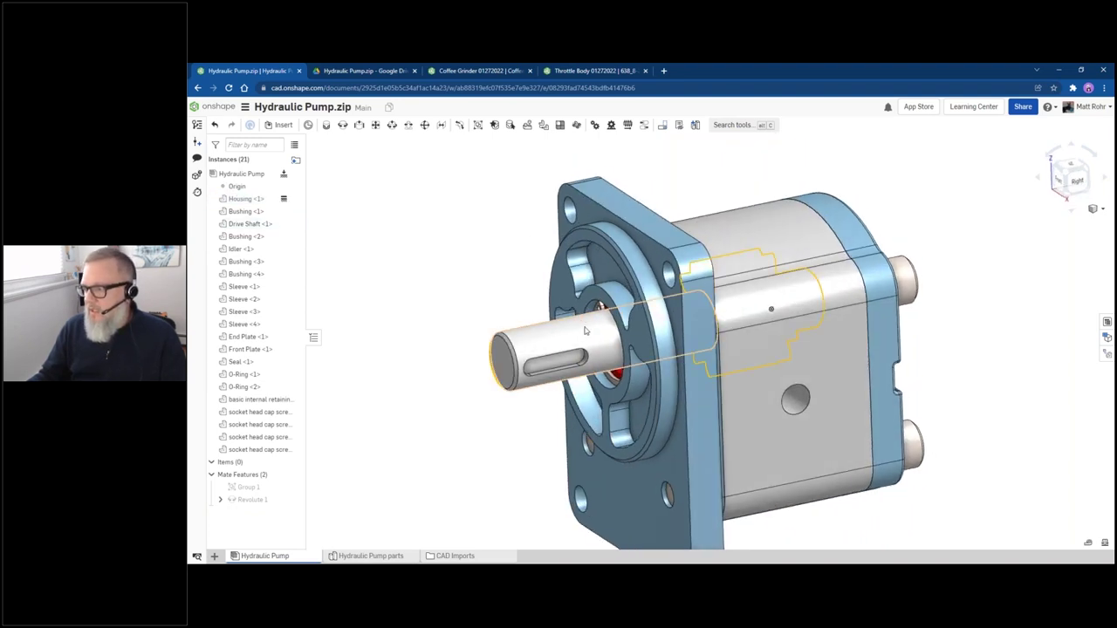
right_click_drag(454, 274, 464, 279)
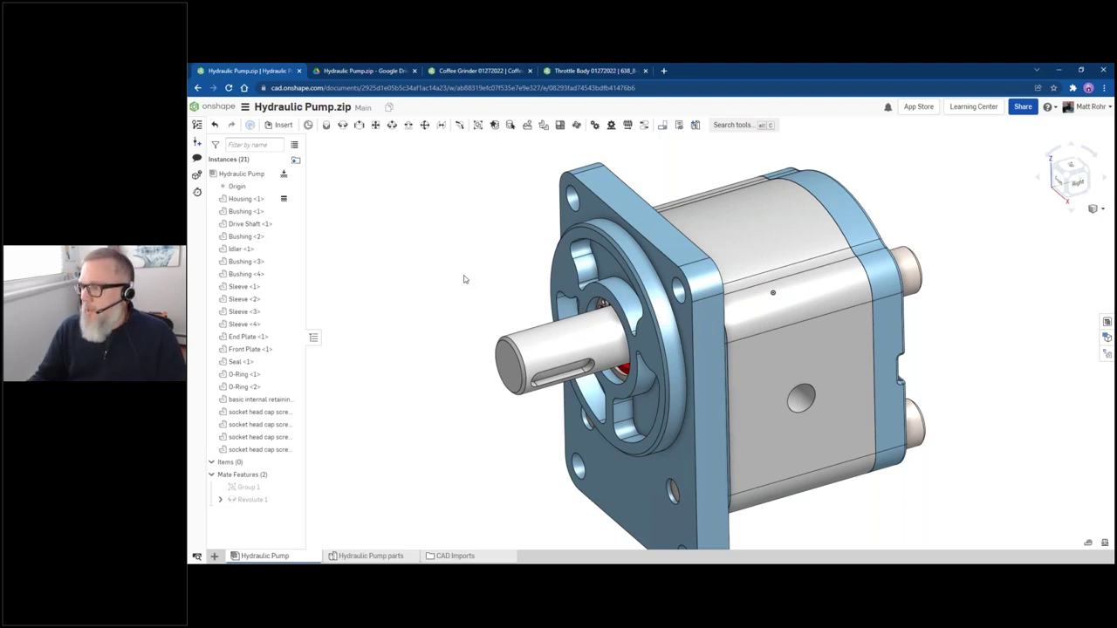
scroll(371, 259, "down", 3)
key("Left")
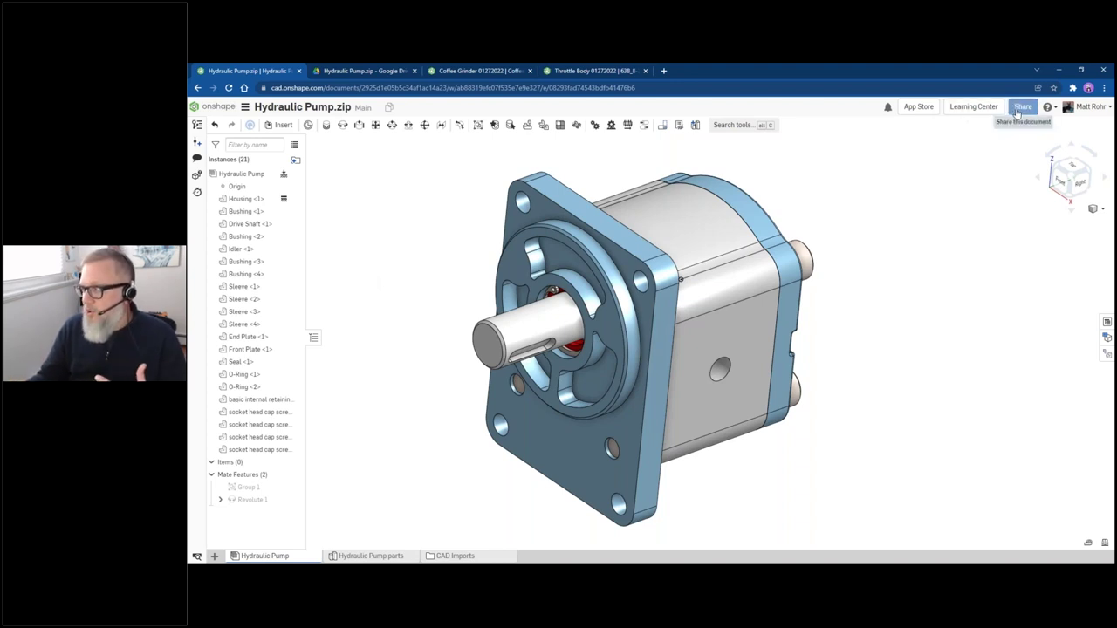
- Share Hydraulic Pump.zip with the searched user at Can view access, then close sharing
left_click(1019, 108)
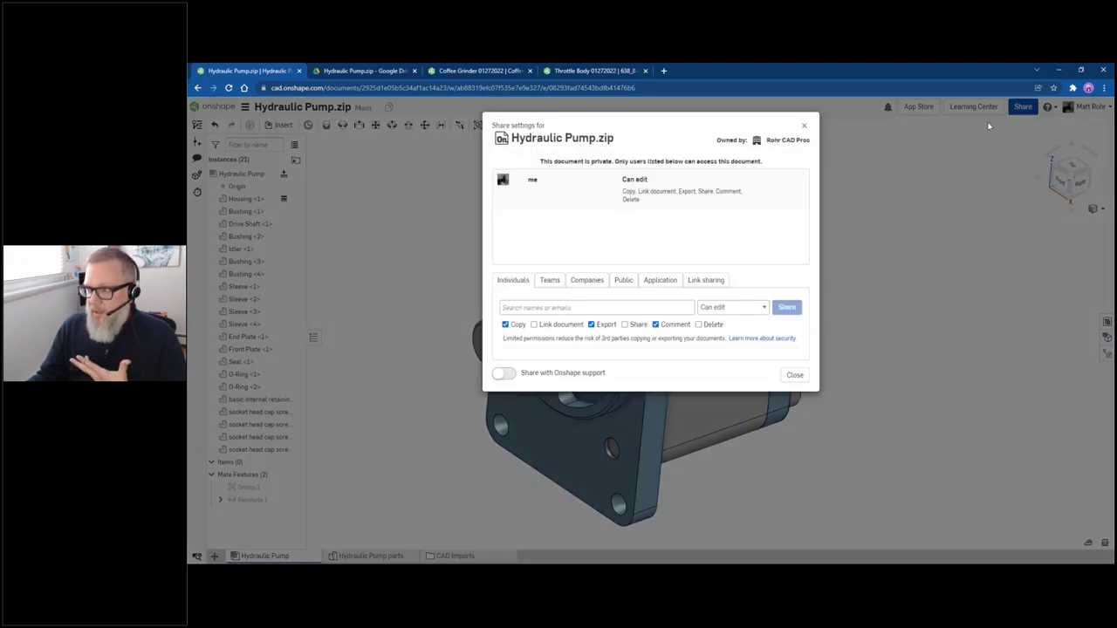
left_click(605, 307)
type("ed")
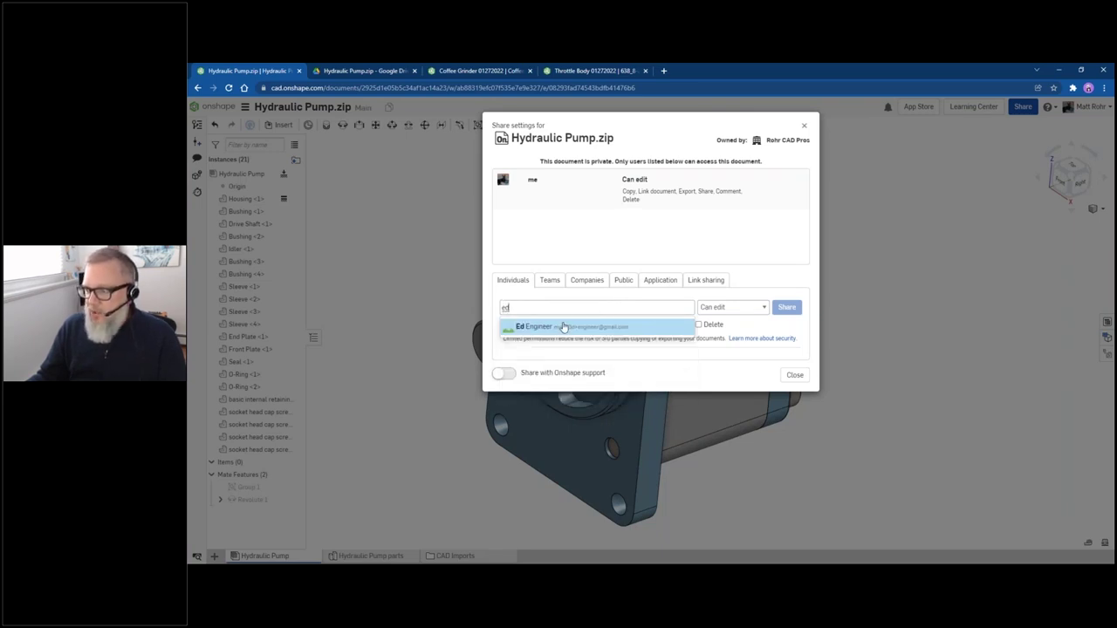
left_click(563, 327)
left_click(751, 261)
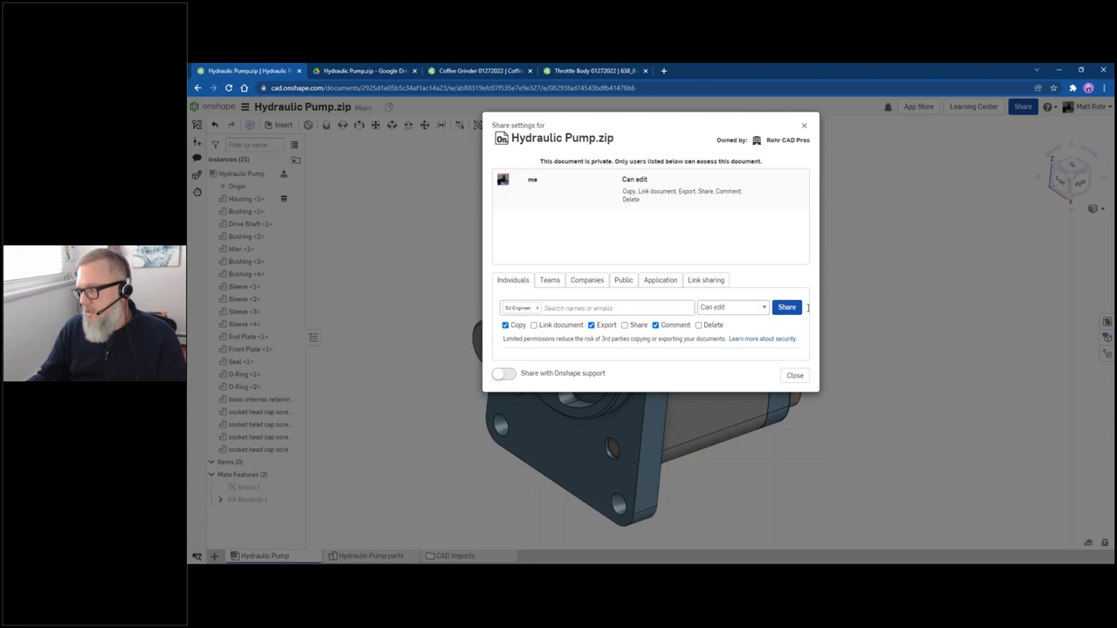
left_click(756, 310)
left_click(735, 331)
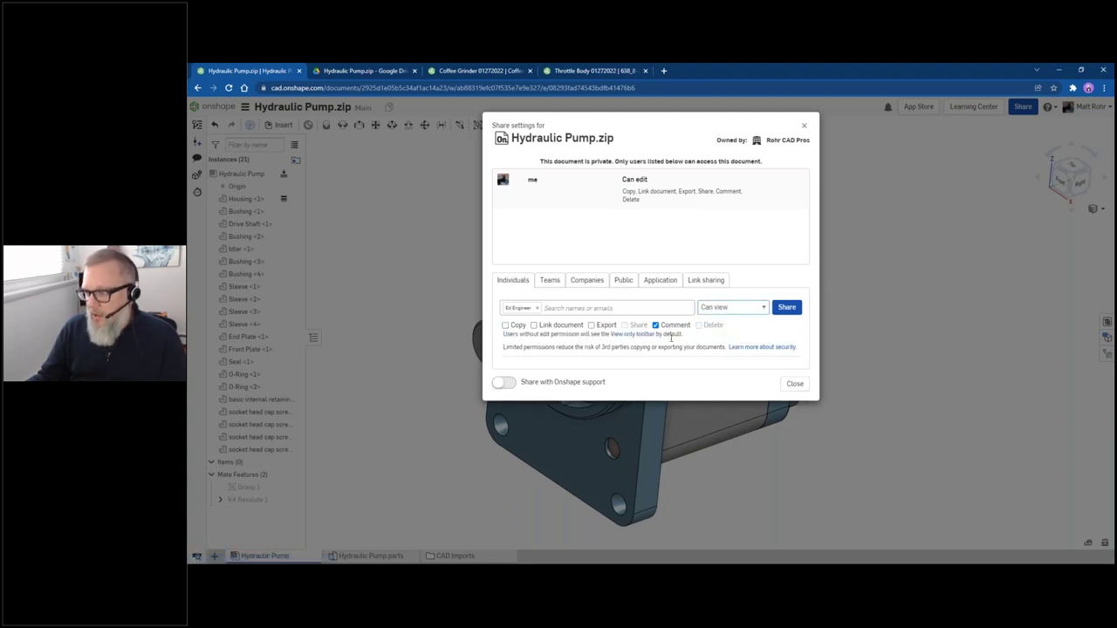
left_click(786, 307)
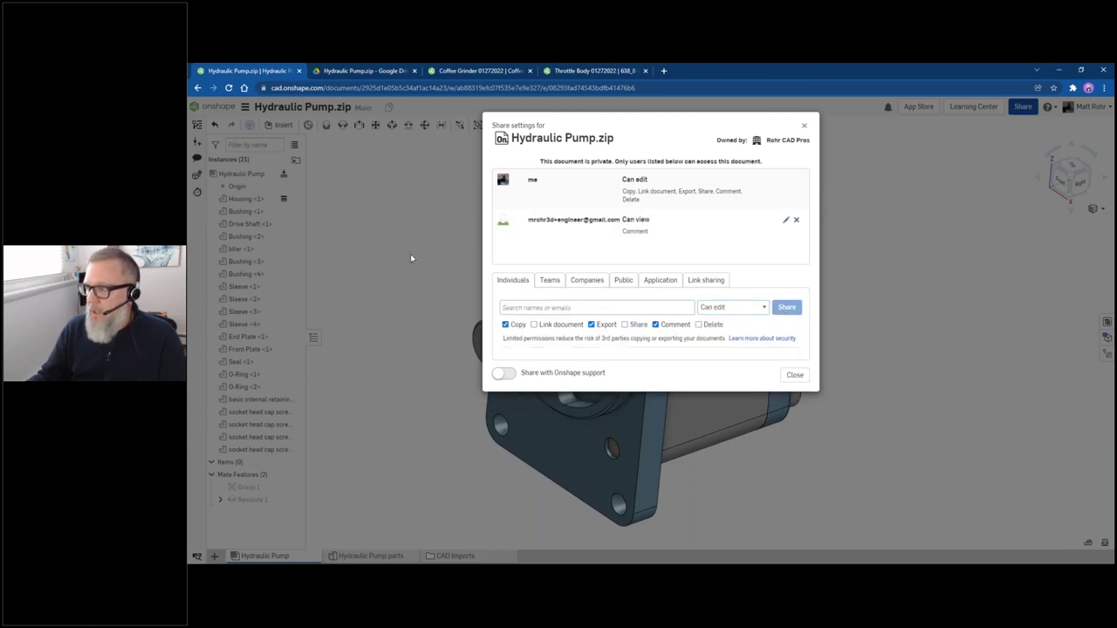
left_click(795, 374)
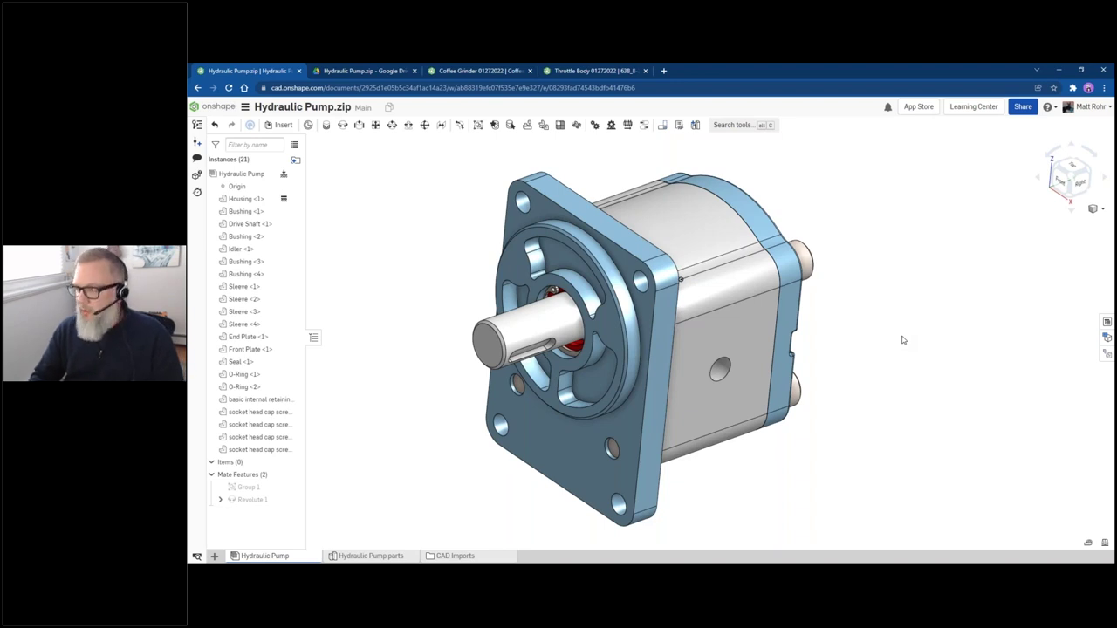
- Snap the pump window left, reload Documents in the other window, and open Hydraulic Pump.zip
key("super+Left")
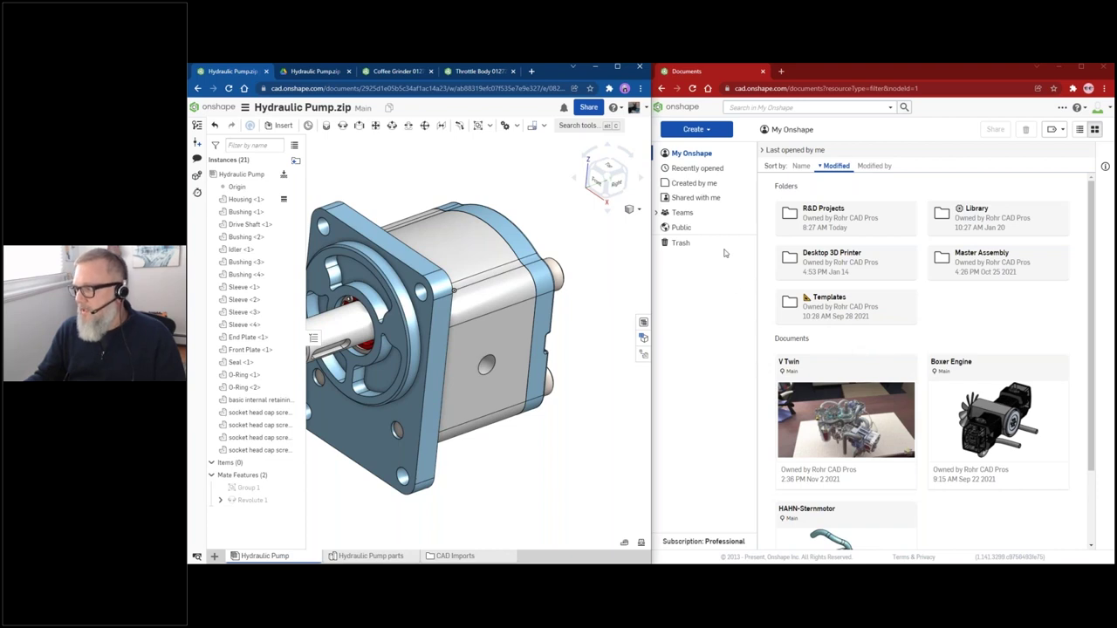
left_click(692, 88)
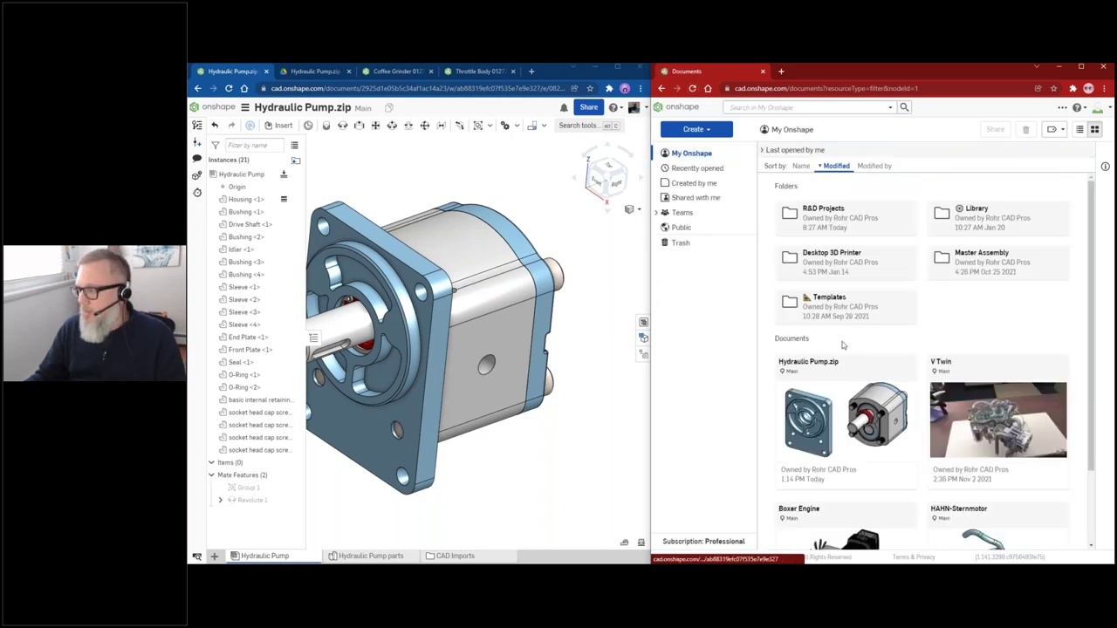
double_click(848, 395)
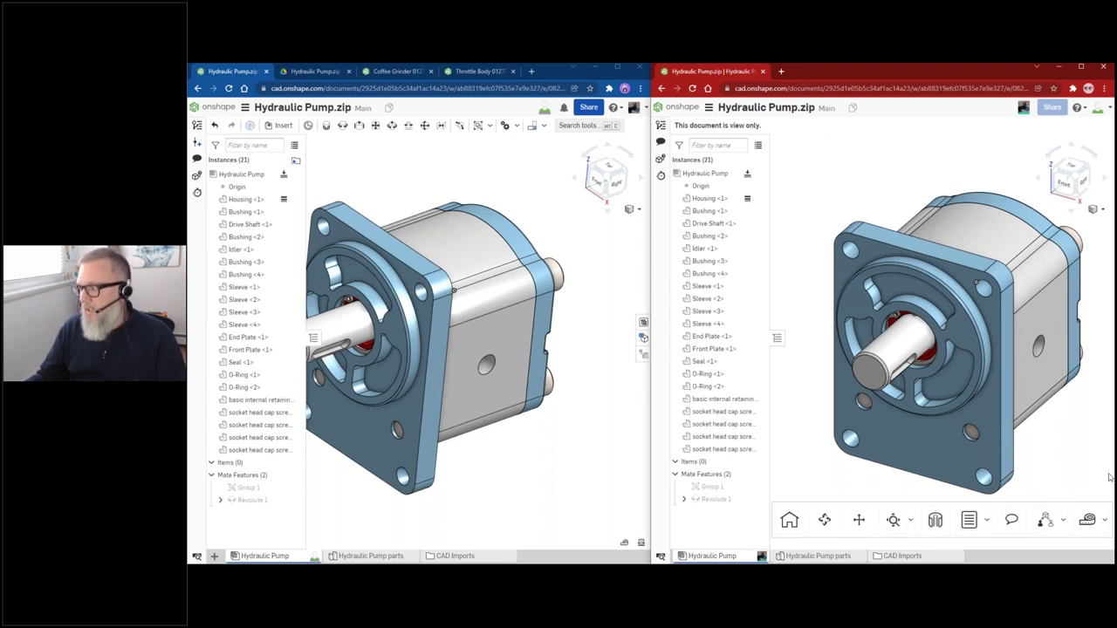
- Toggle the Flattened bill of materials on in the view-only copy, then close it
scroll(814, 398, "down", 2)
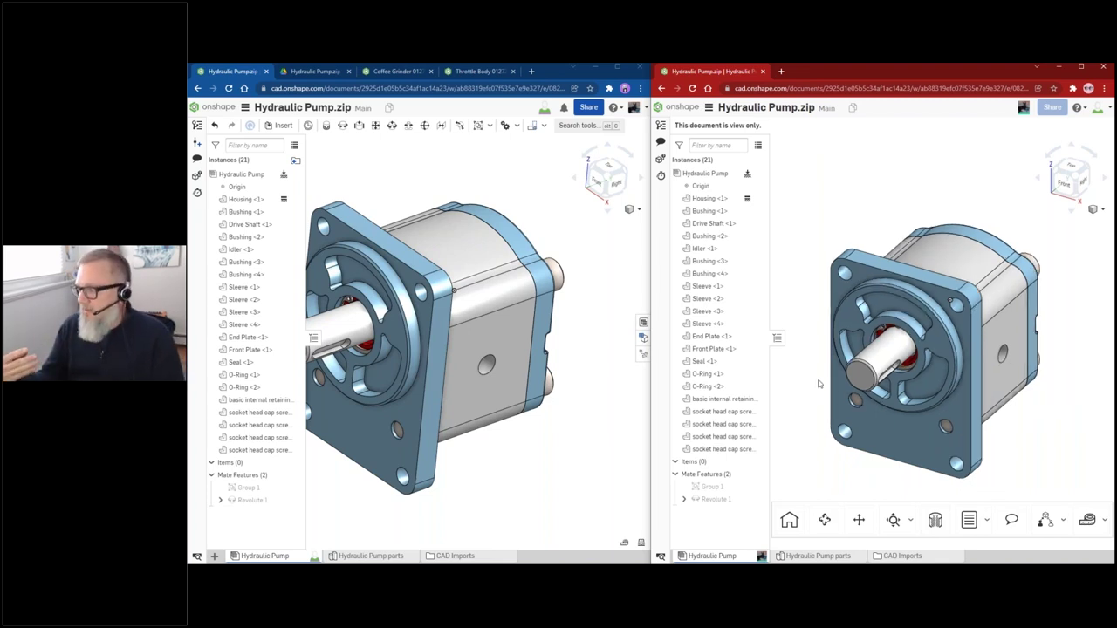
left_click(988, 522)
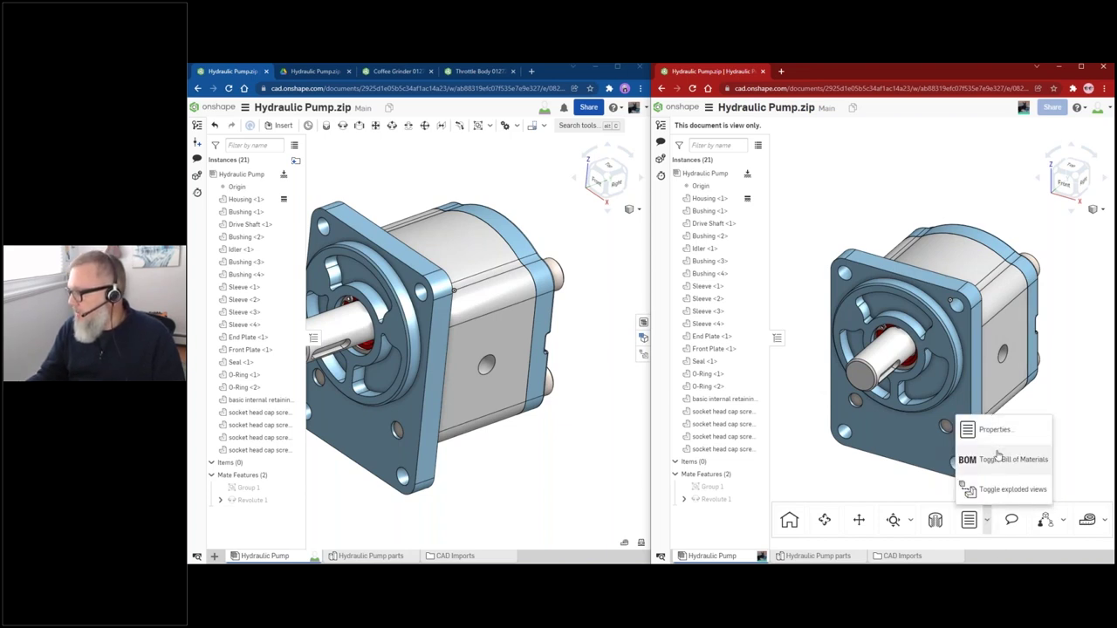
left_click(1001, 451)
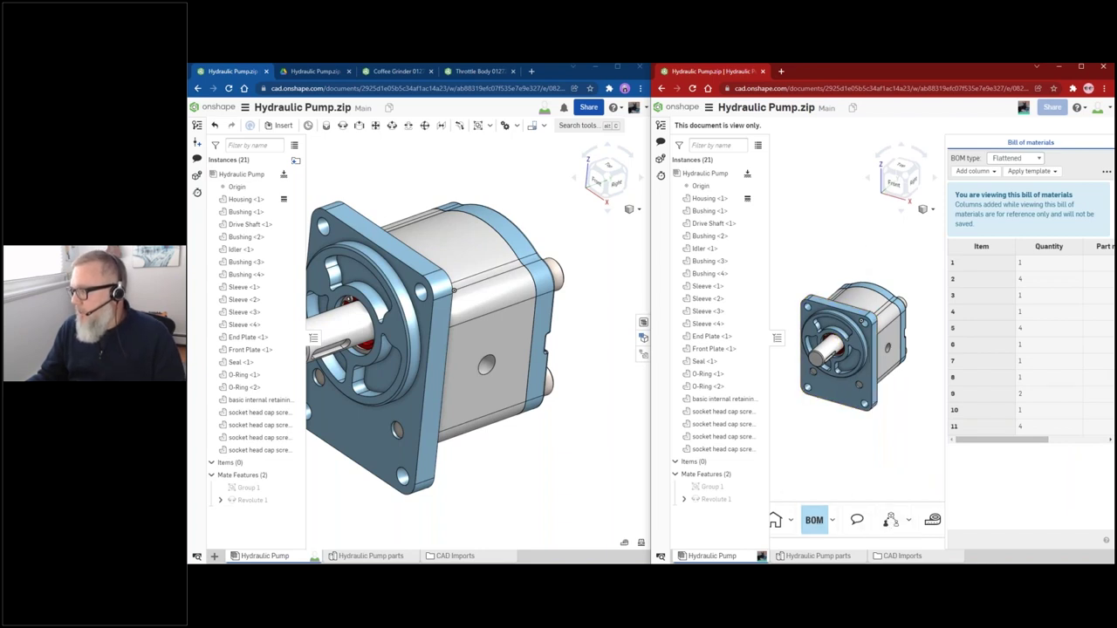
left_click(814, 520)
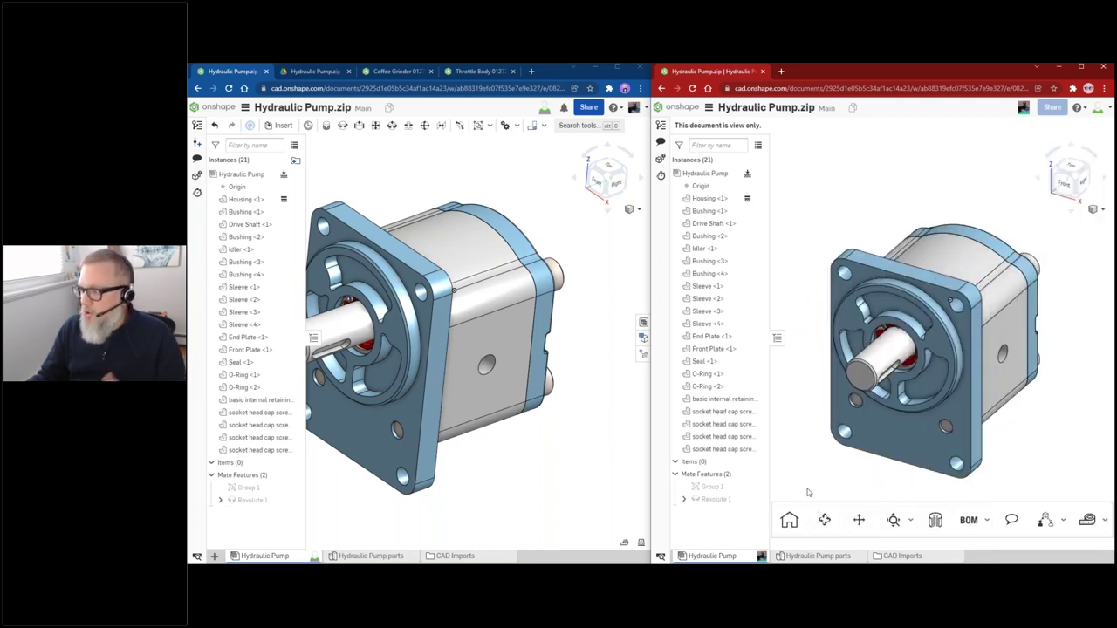
left_click(935, 520)
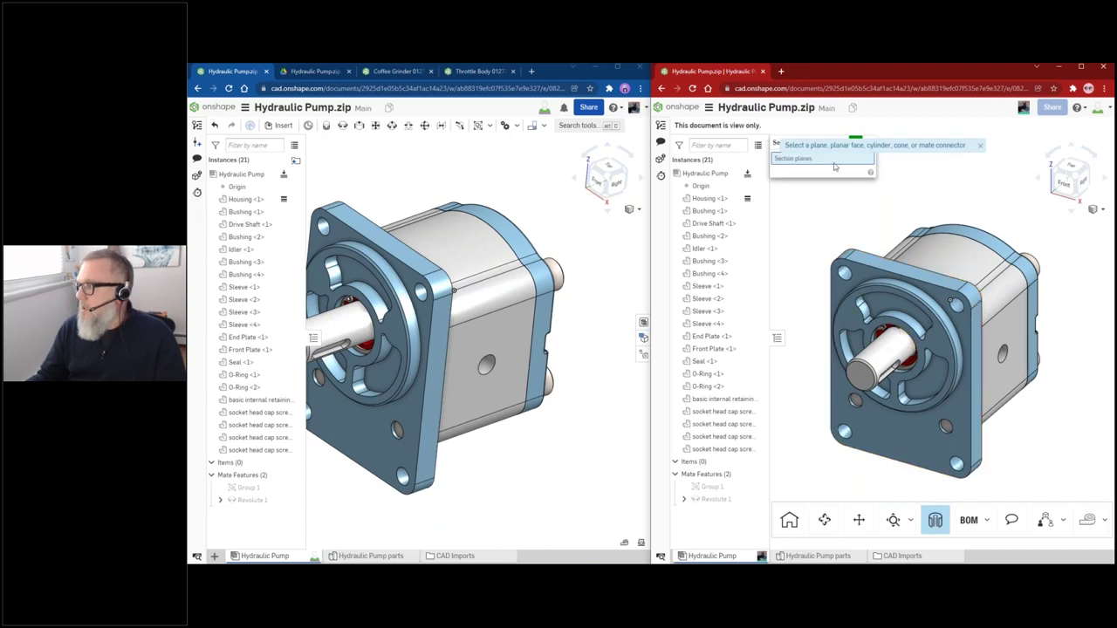
left_click(950, 300)
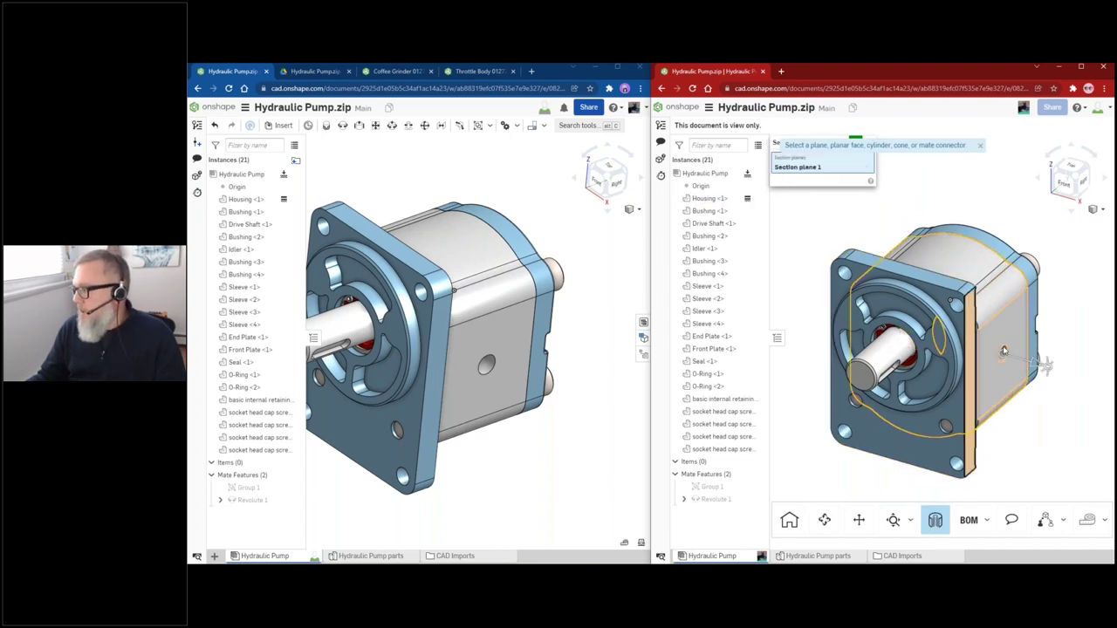
left_click_drag(1046, 364, 971, 361)
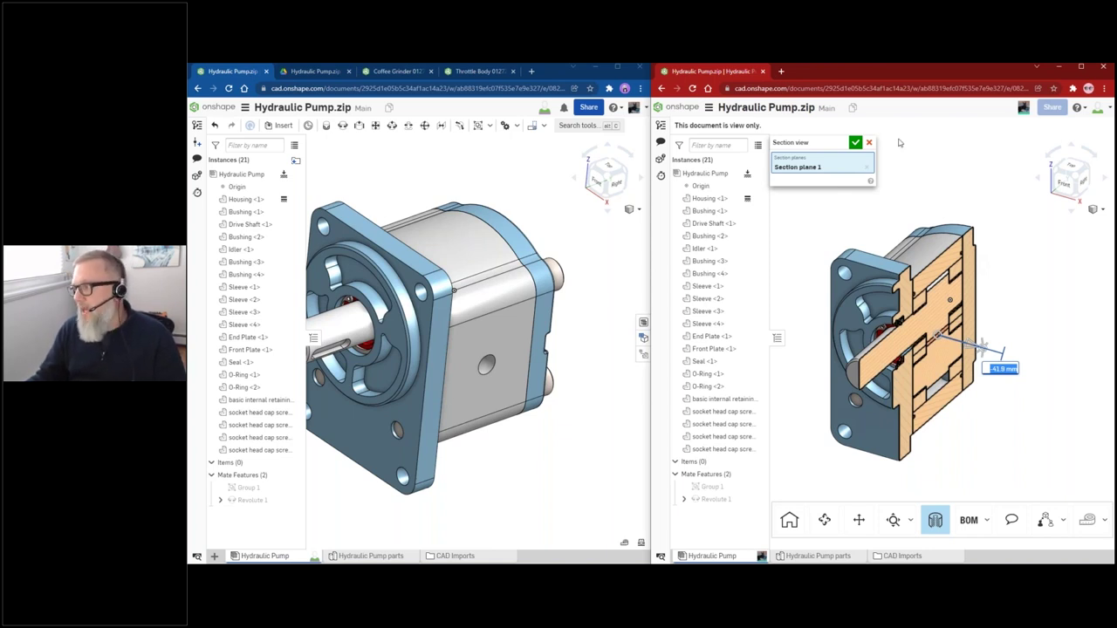
left_click(870, 142)
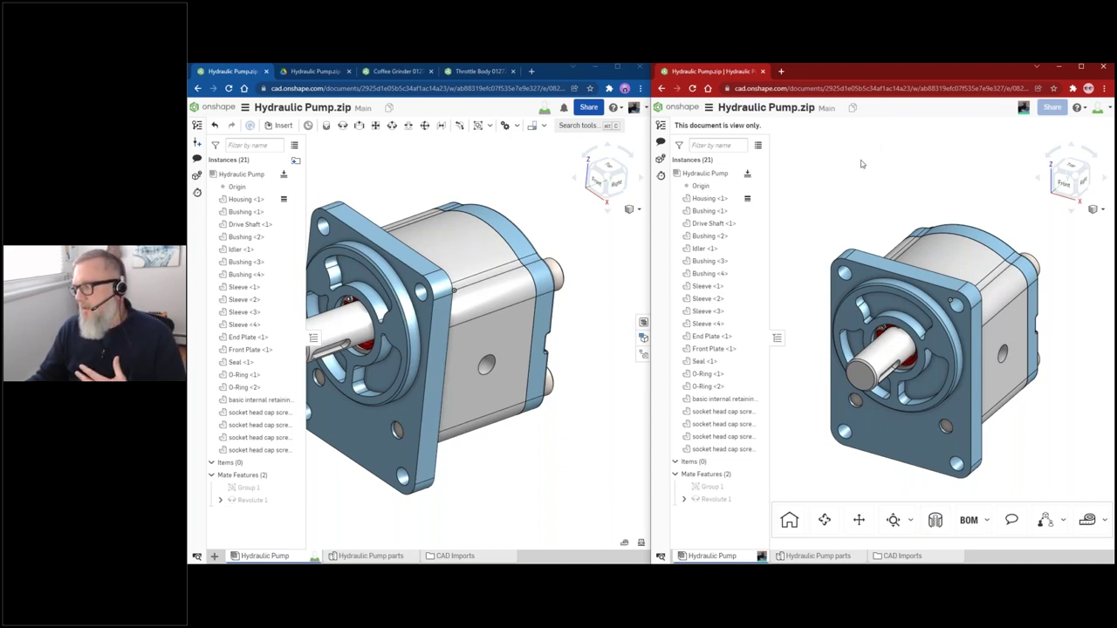
- Post a short comment mentioning the collaborator, tagged to a face of Front Plate <1>
left_click(661, 141)
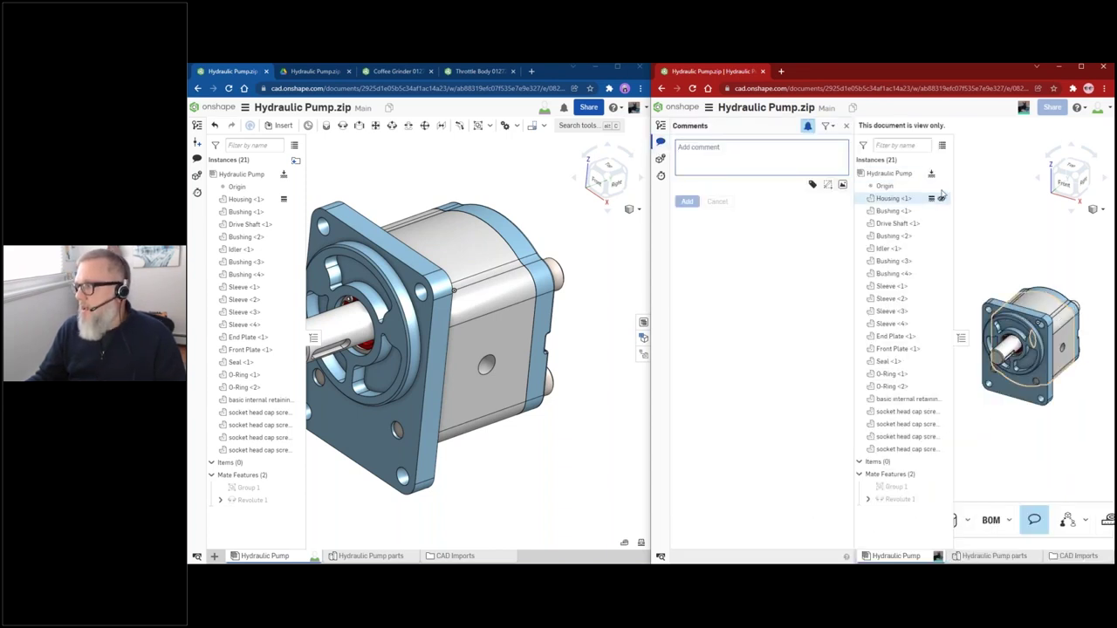
type("@M")
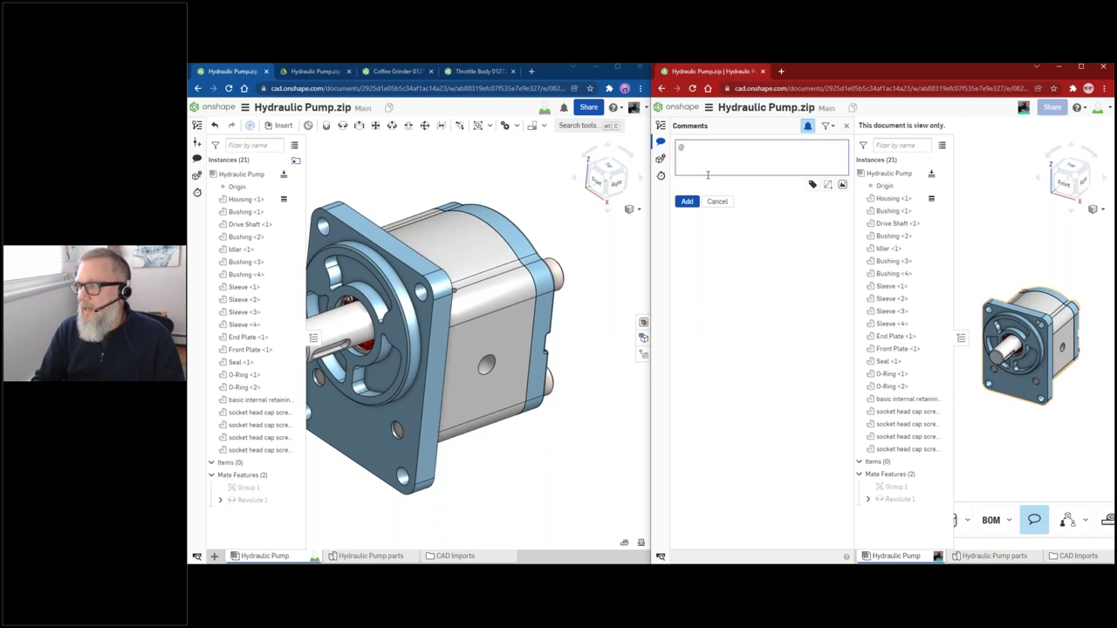
type("att")
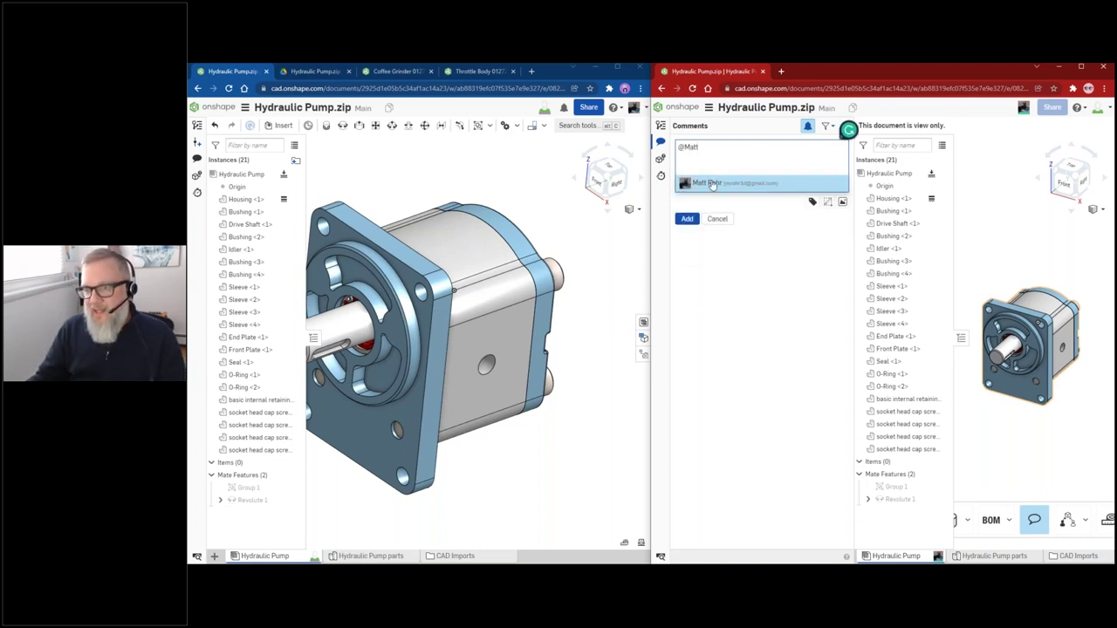
left_click(712, 183)
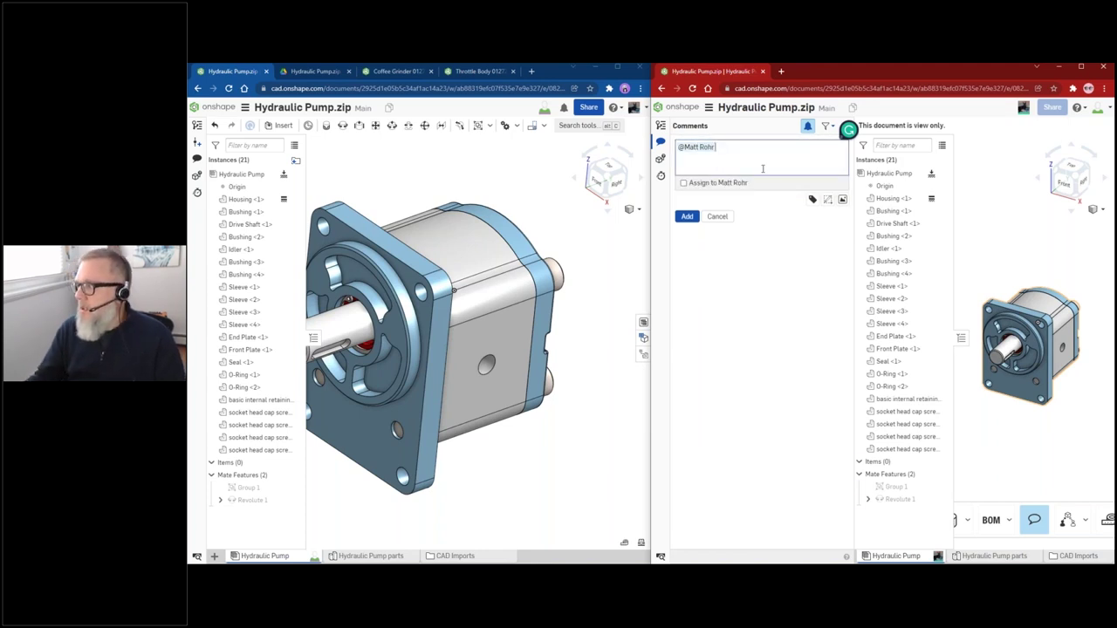
left_click(812, 202)
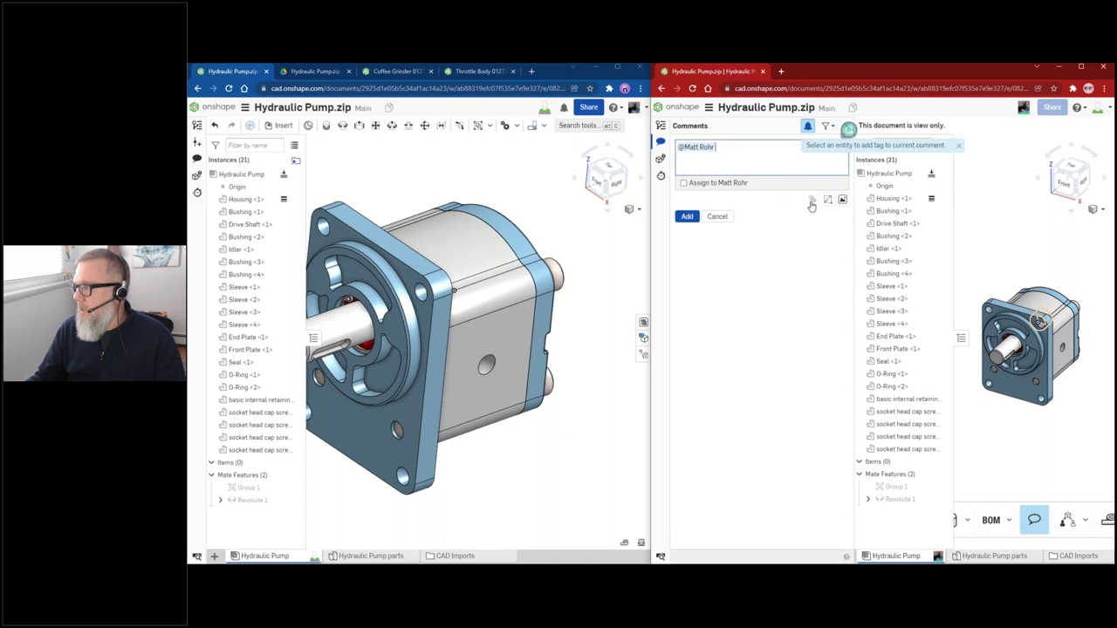
scroll(994, 286, "up", 2)
scroll(995, 286, "up", 2)
left_click(994, 286)
type("e")
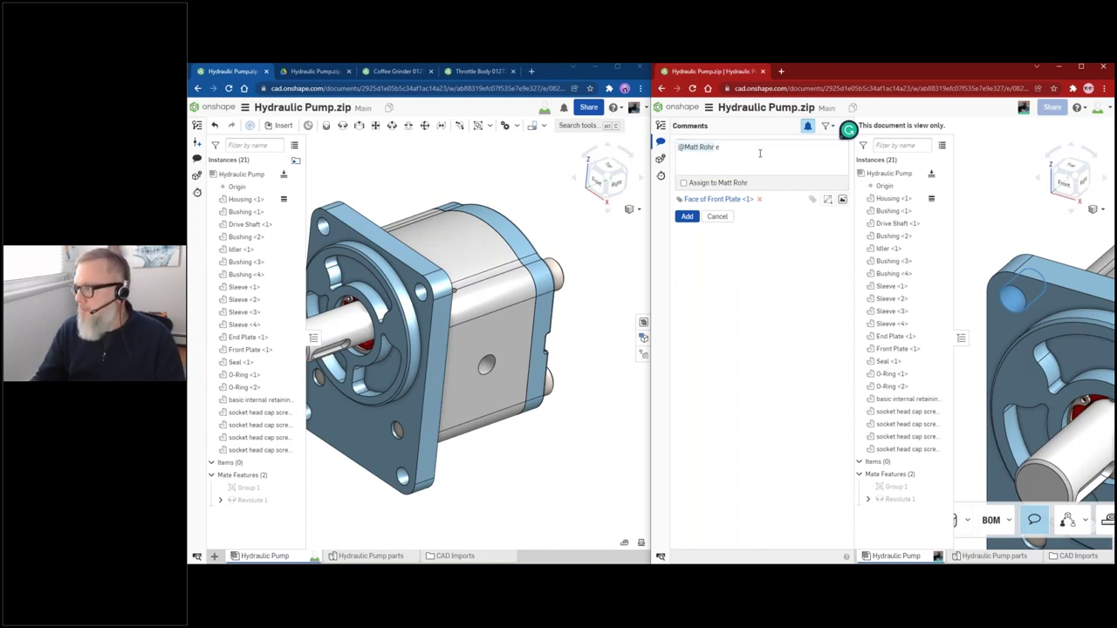
type("ksksss")
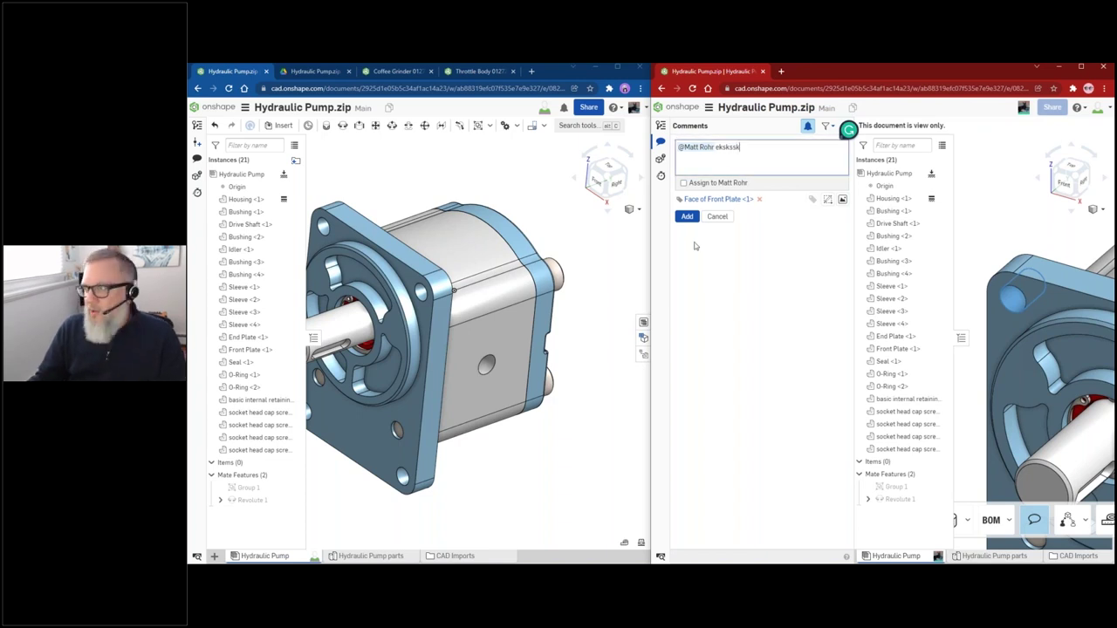
left_click(687, 217)
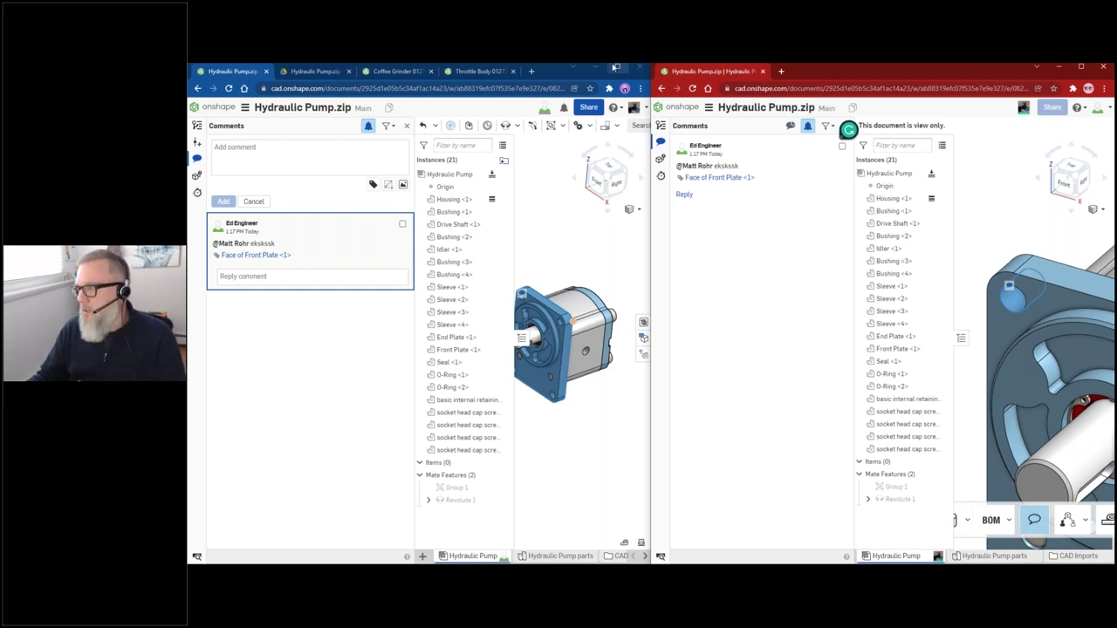
- Maximize the owner window and add Export permission to the collaborator's Can view share
left_click(616, 67)
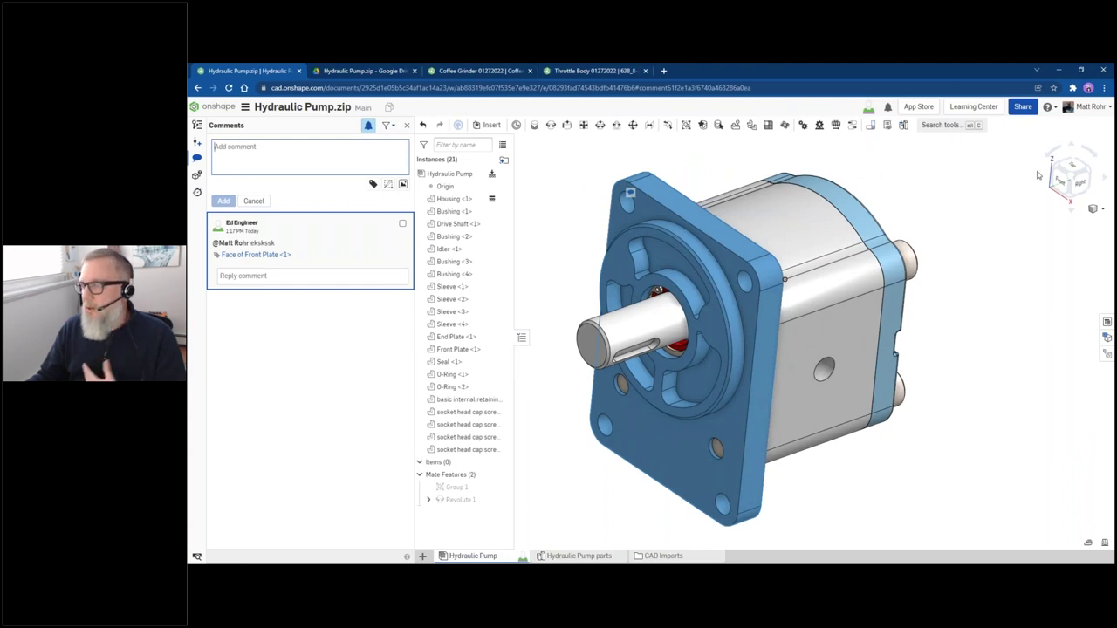
left_click(1023, 106)
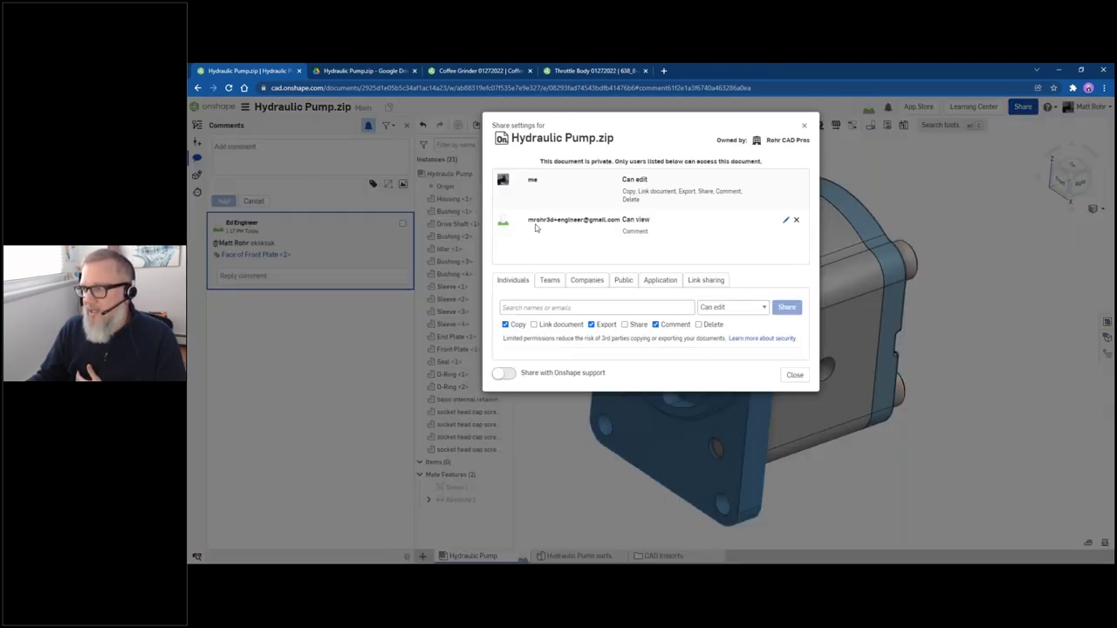
left_click(785, 220)
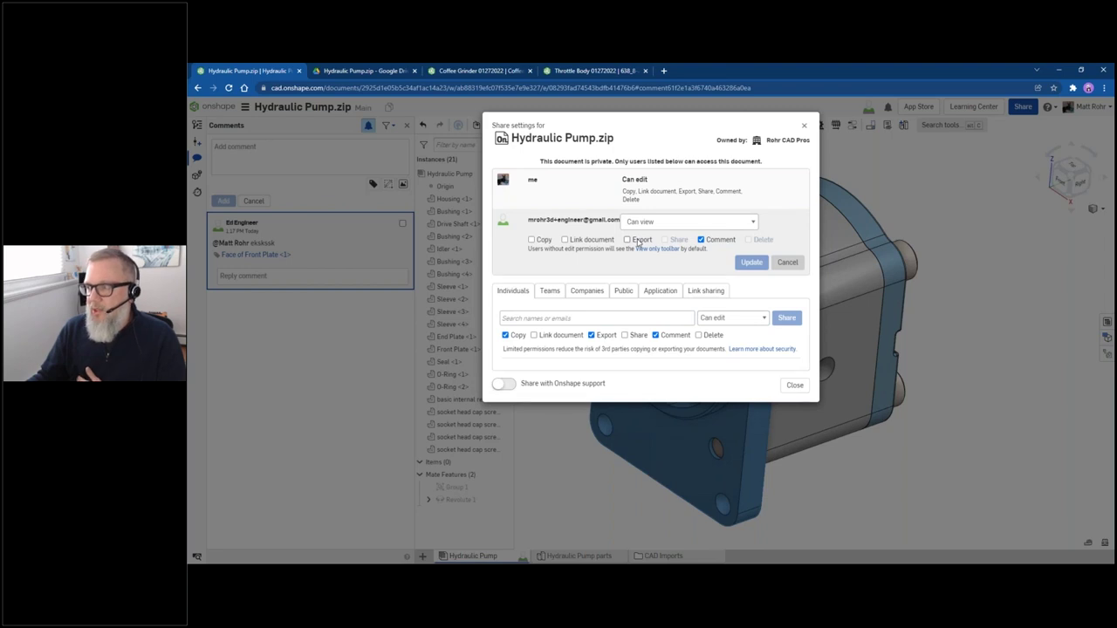
left_click(638, 241)
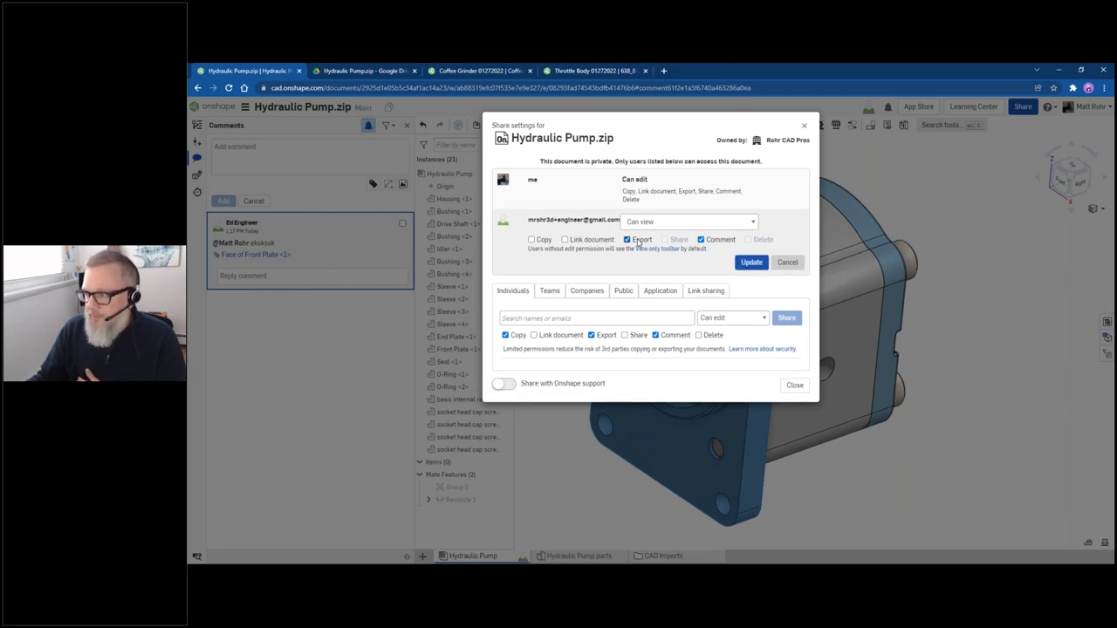
left_click(749, 262)
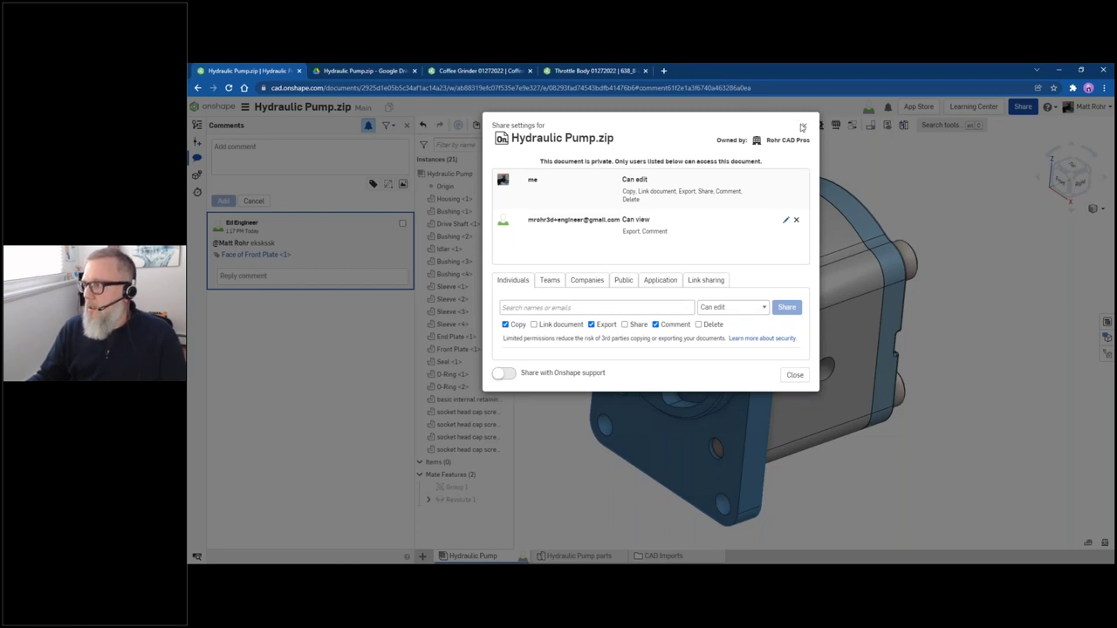
left_click(804, 128)
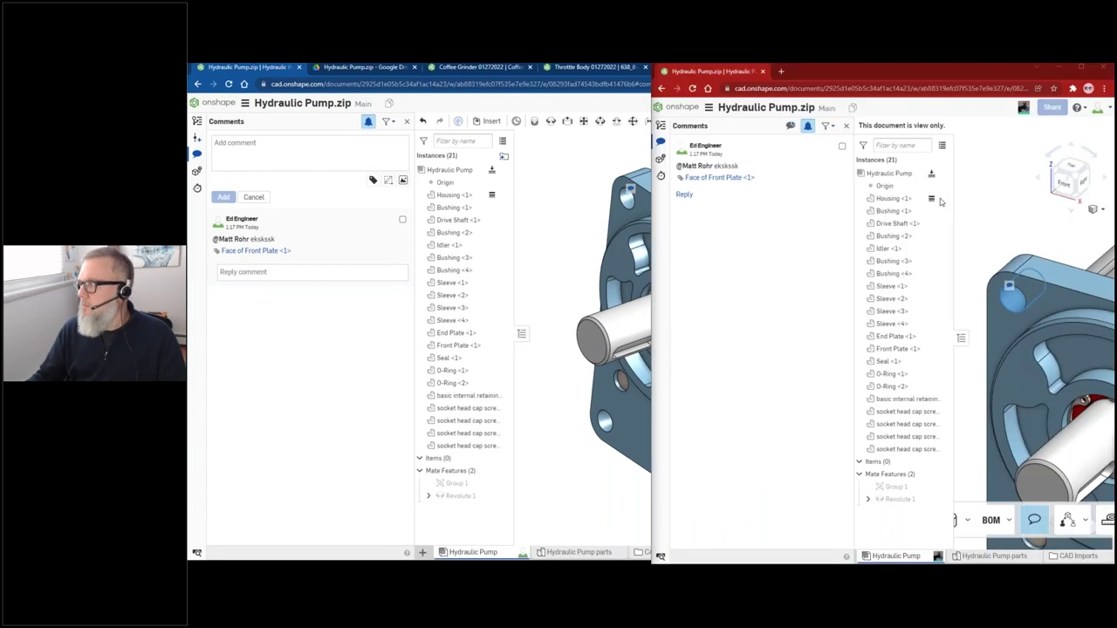
- Maximize the view-only window, zoom out, and close its Comments panel
left_click(1079, 66)
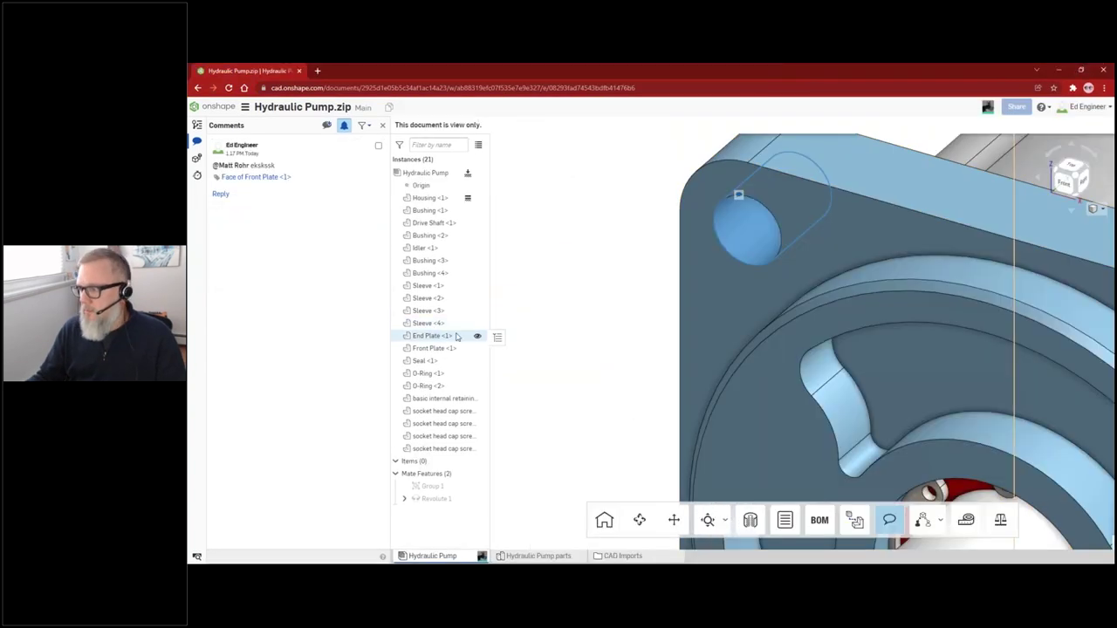
scroll(641, 251, "down", 5)
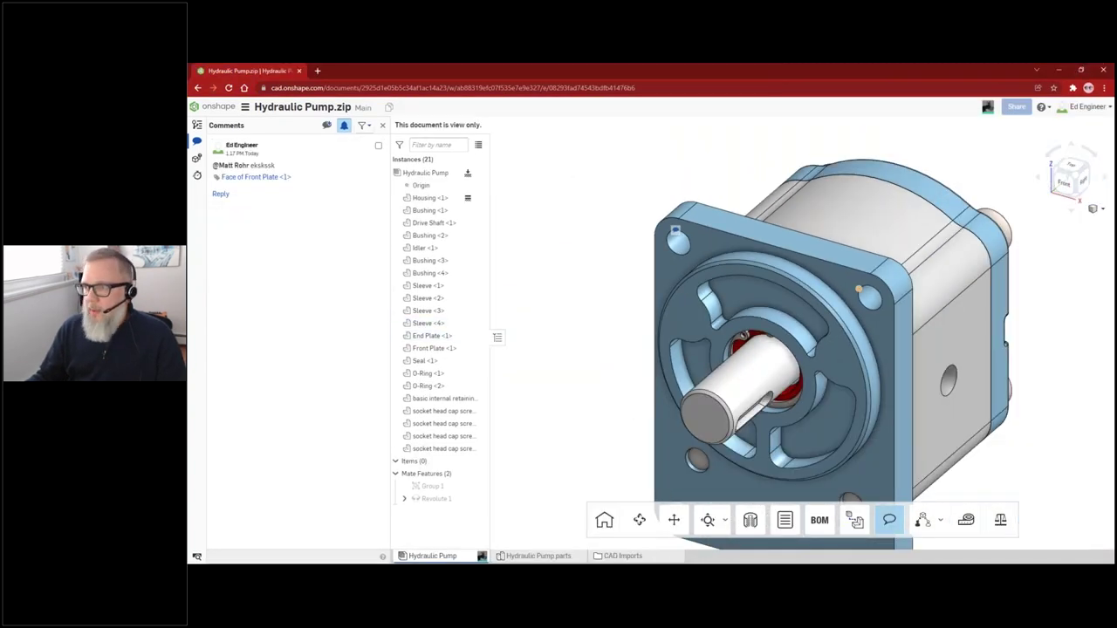
left_click(381, 129)
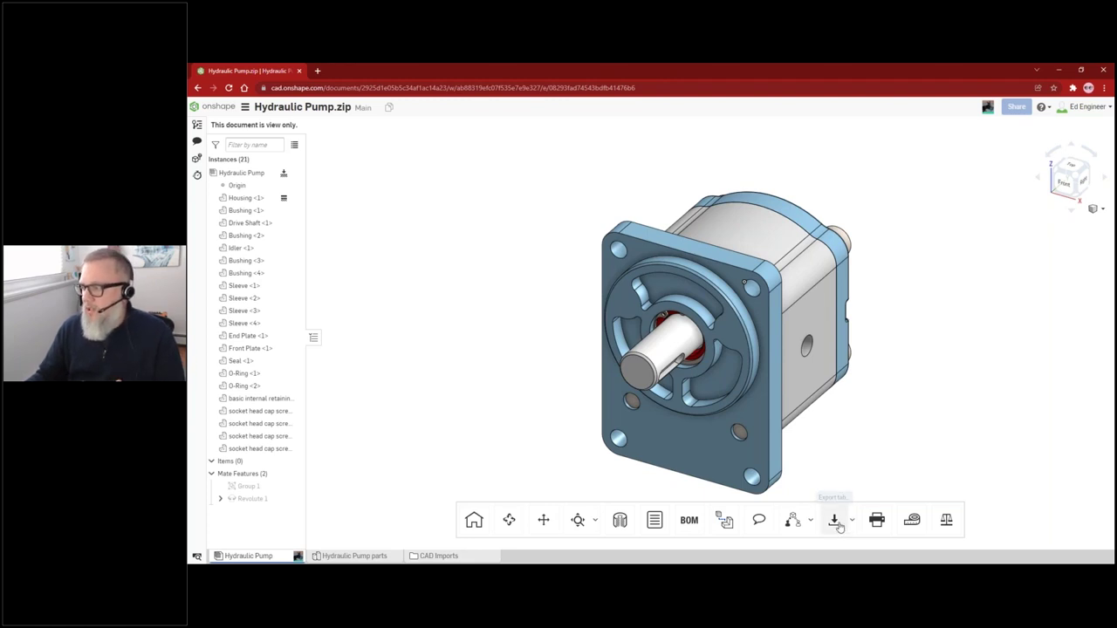
- Open Export, keep PARASOLID format, close without exporting, then minimize the view-only window
left_click(834, 520)
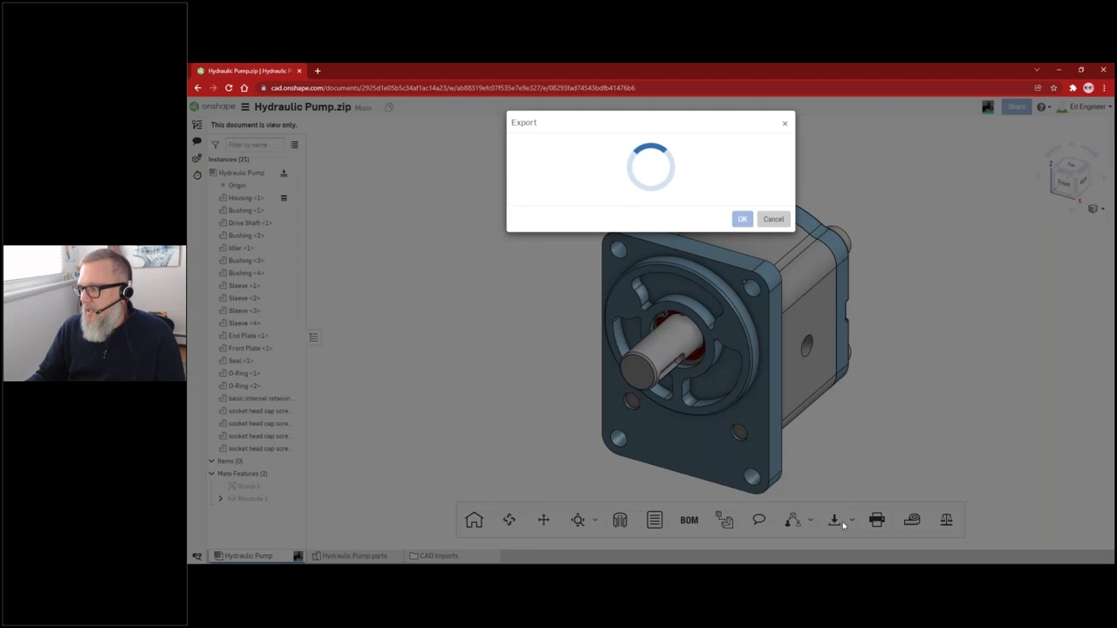
left_click(664, 194)
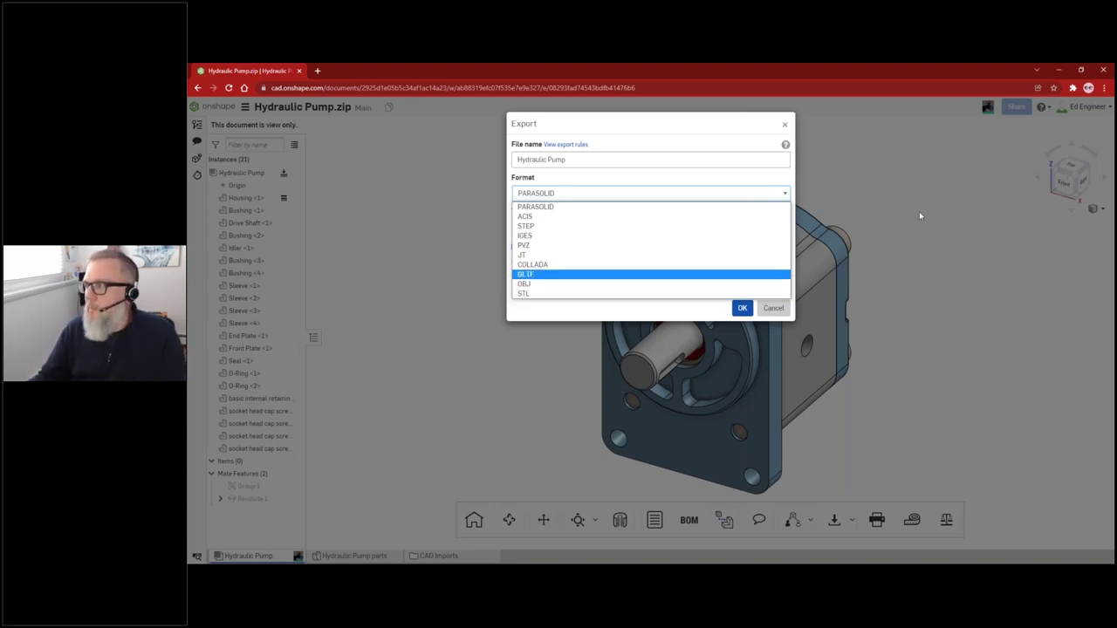
left_click(919, 212)
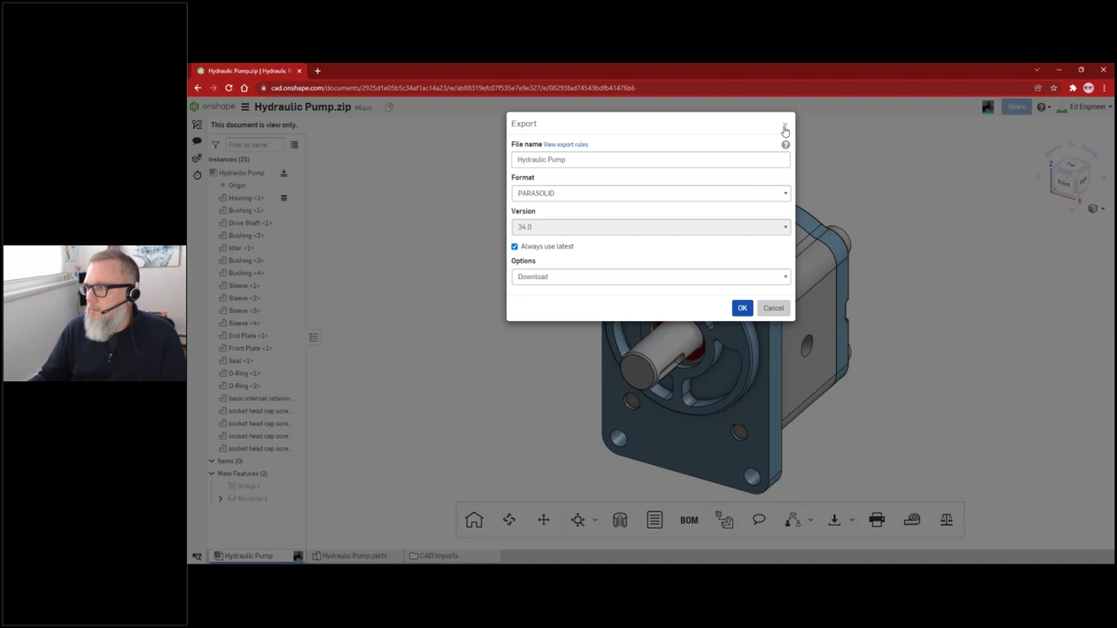
left_click(784, 128)
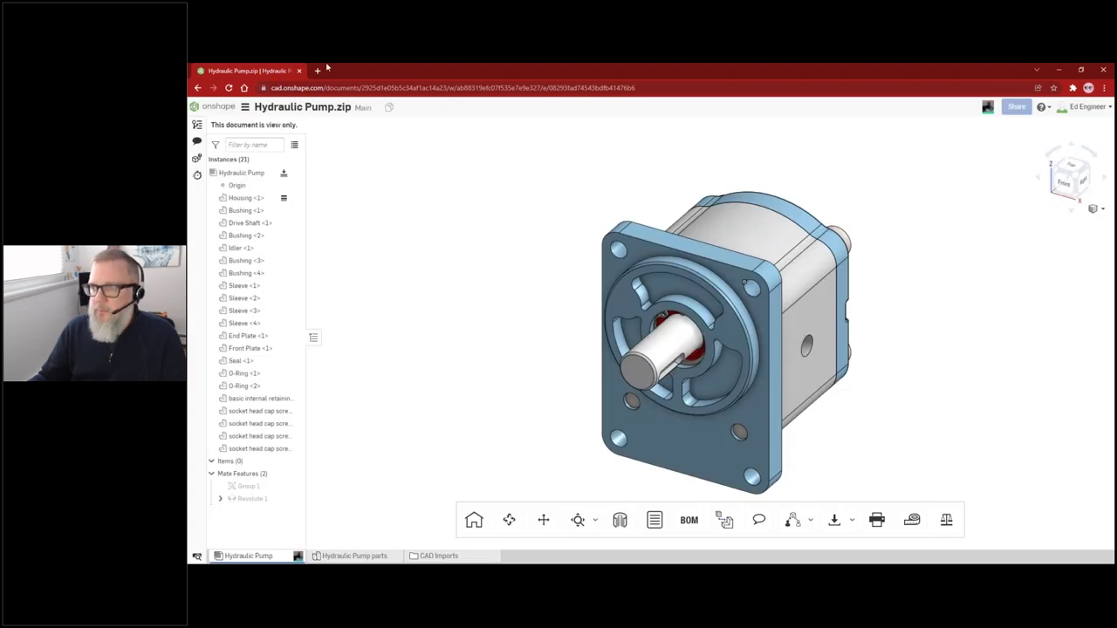
left_click(1062, 70)
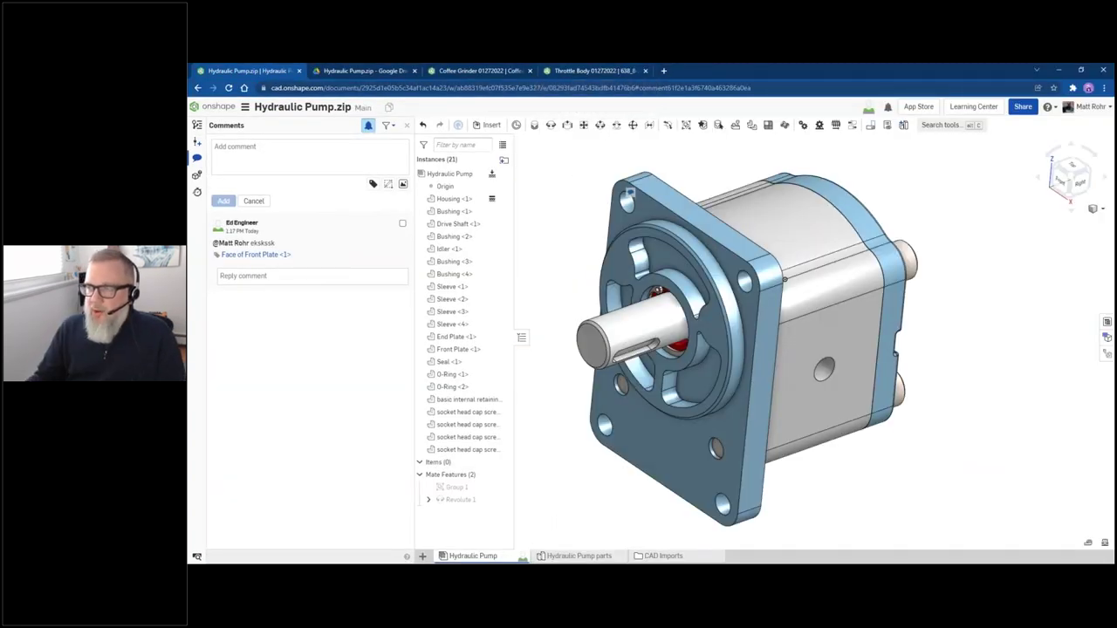
- Hide the Comments panel so the Hydraulic Pump assembly fills the workspace
left_click(406, 126)
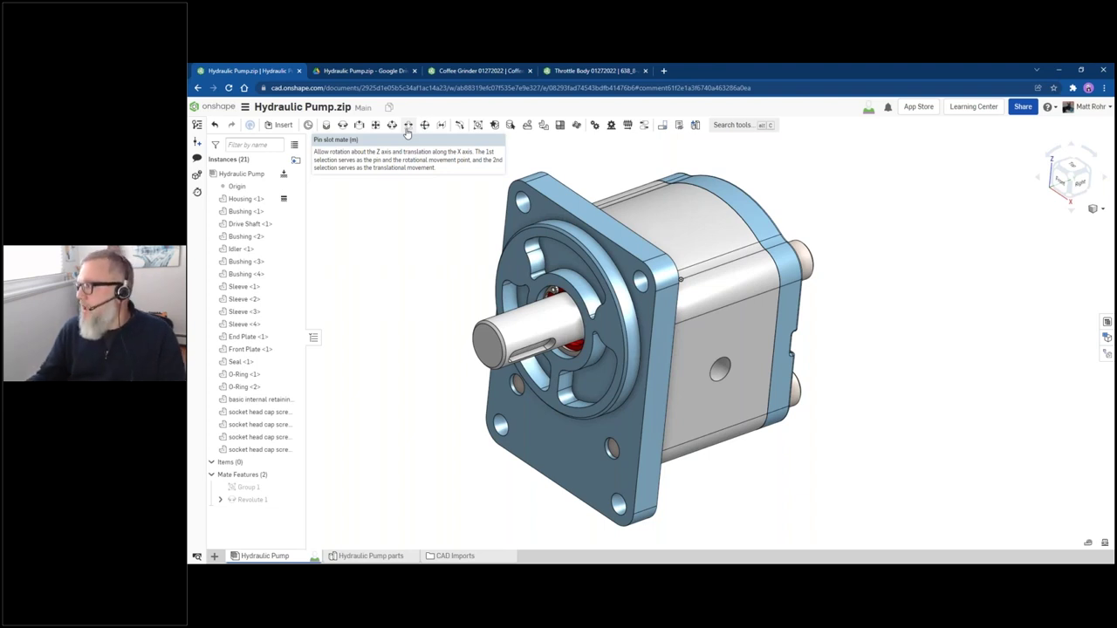
- Open company settings from the account menu and check the Member/Admin role choices on the Users page
left_click(1107, 114)
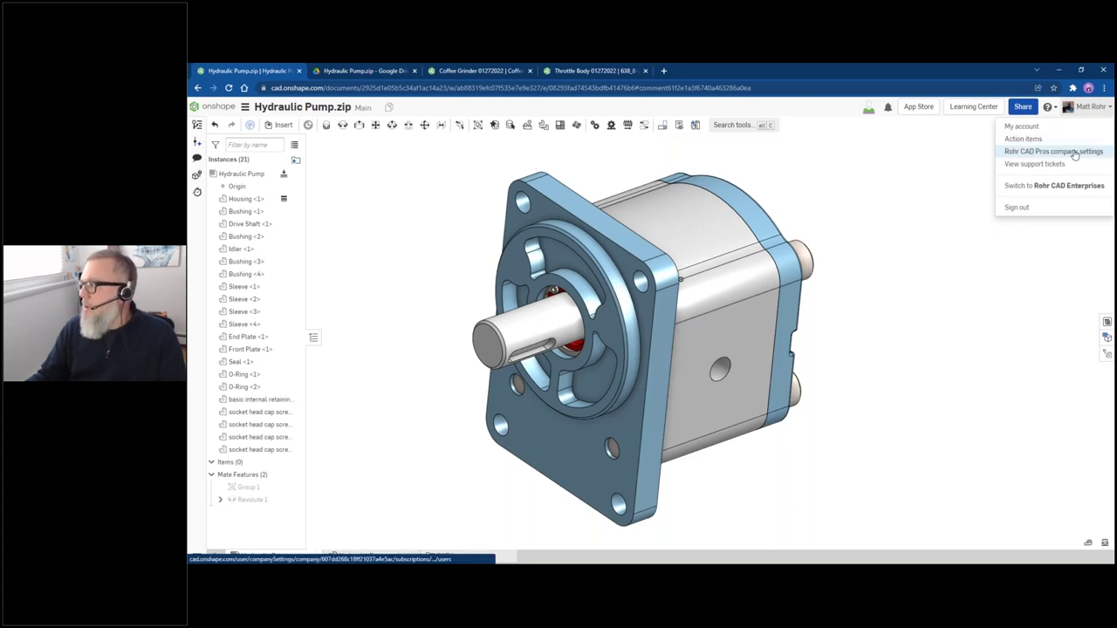
left_click(1075, 154)
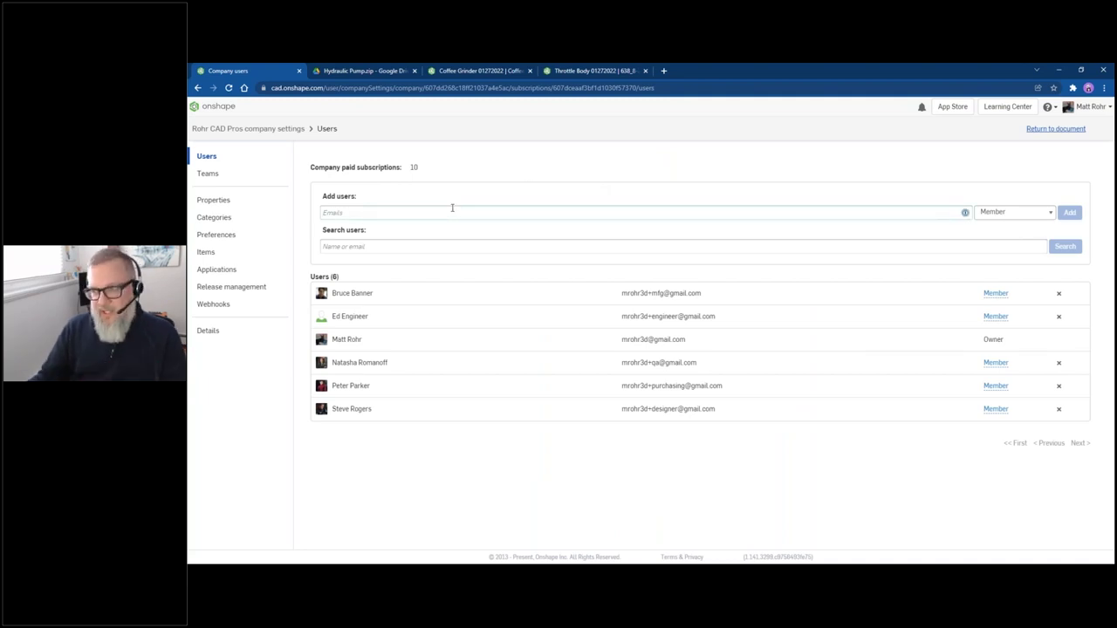
left_click(1036, 218)
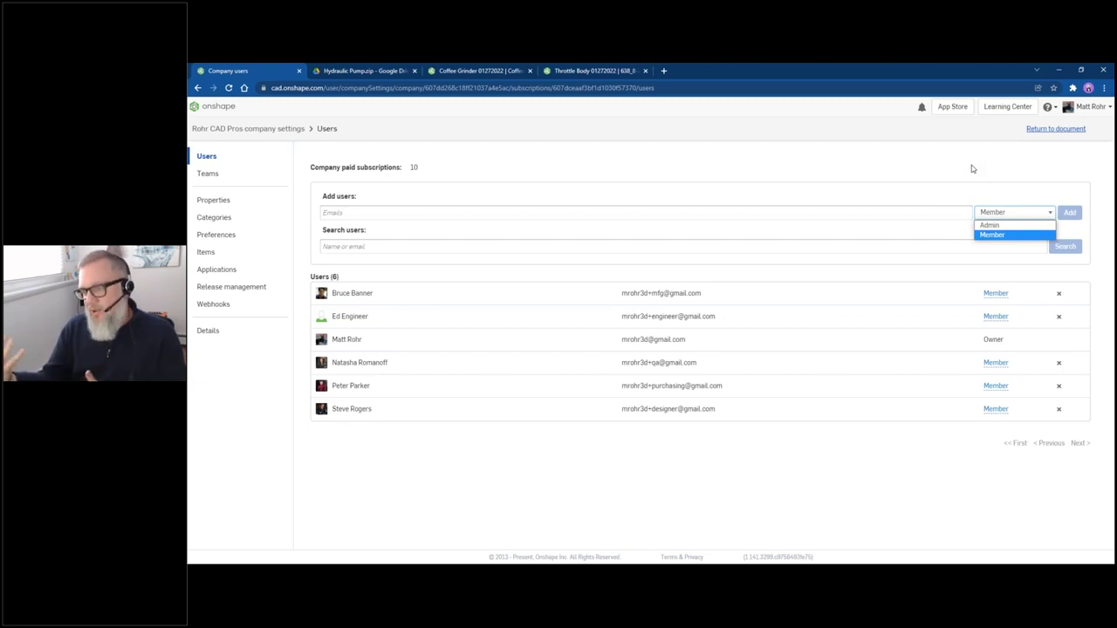
left_click(940, 164)
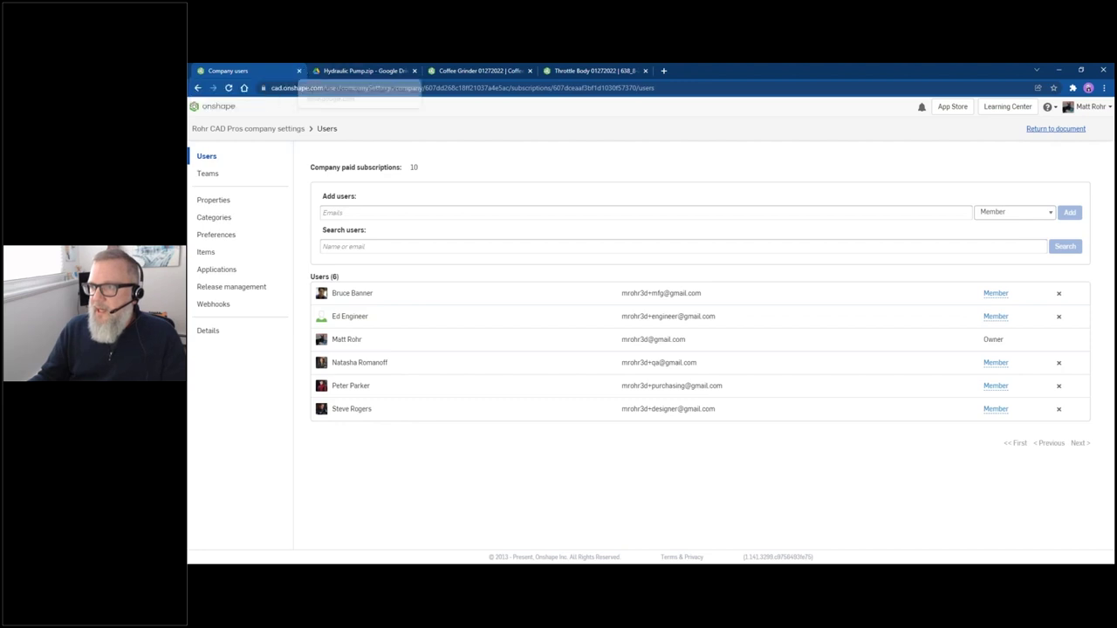
- Go back to My Onshape and reopen the Hydraulic Pump.zip document from the list
left_click(219, 108)
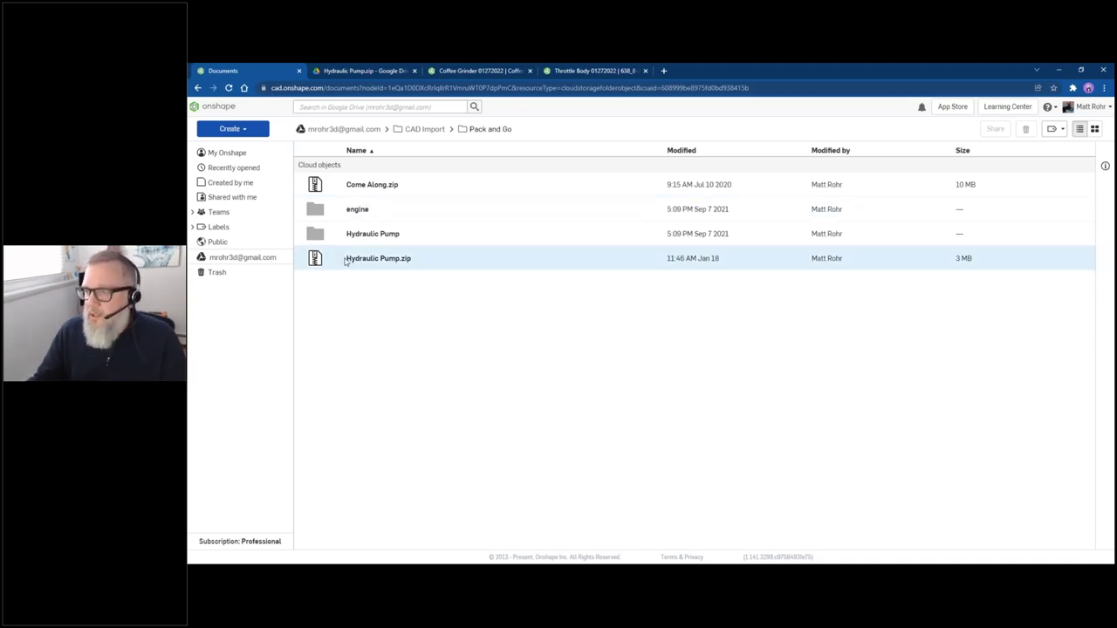
left_click(227, 152)
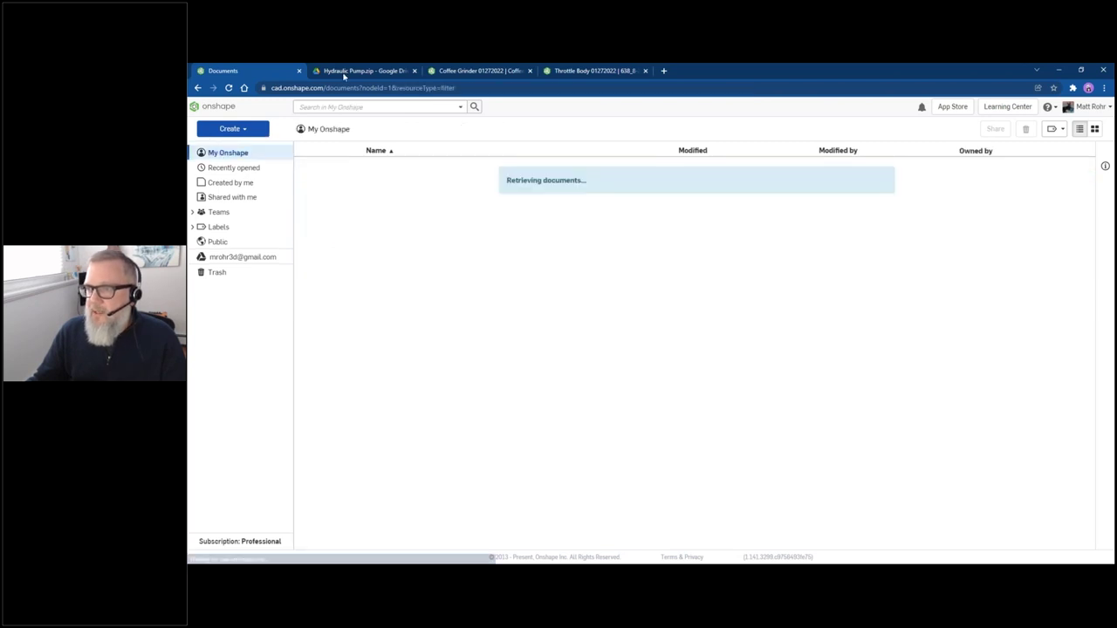
scroll(427, 419, "down", 1)
scroll(432, 376, "down", 2)
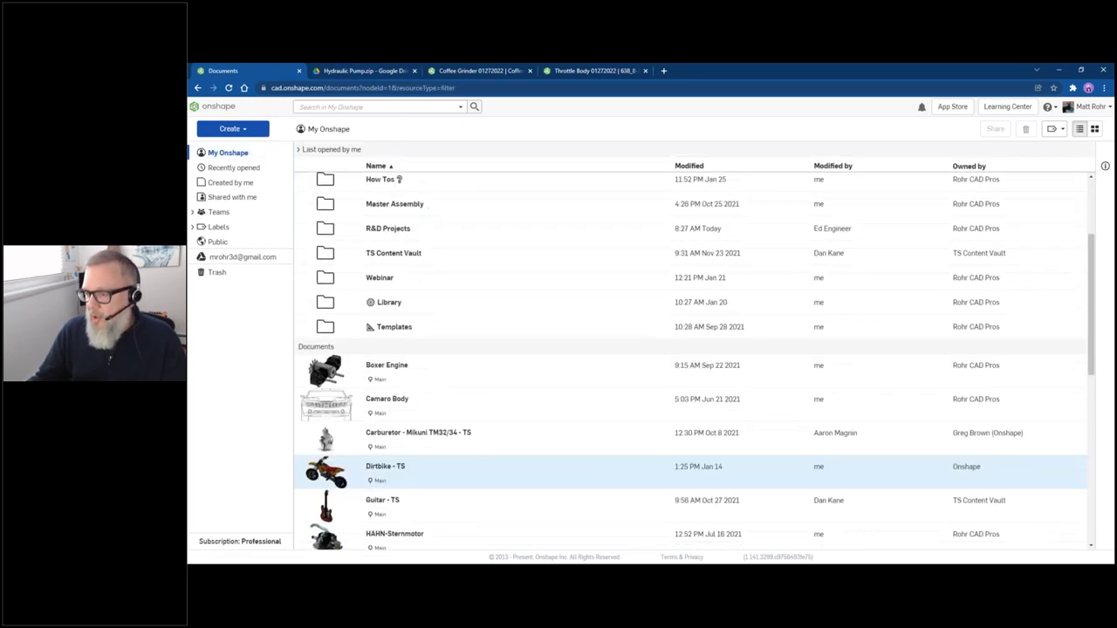
scroll(434, 358, "down", 3)
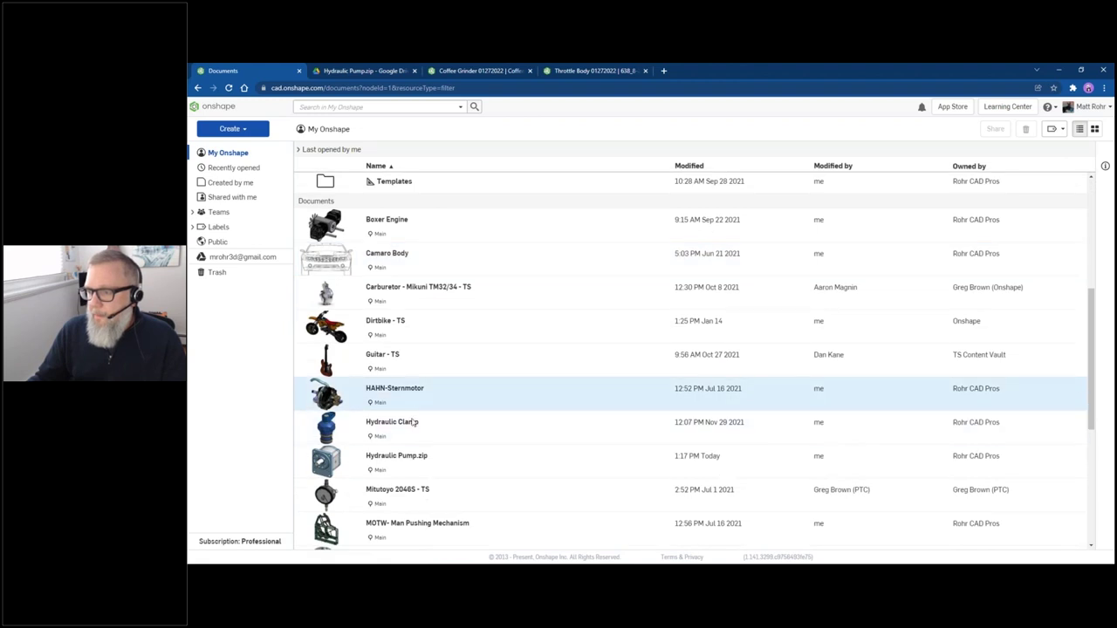
left_click(406, 460)
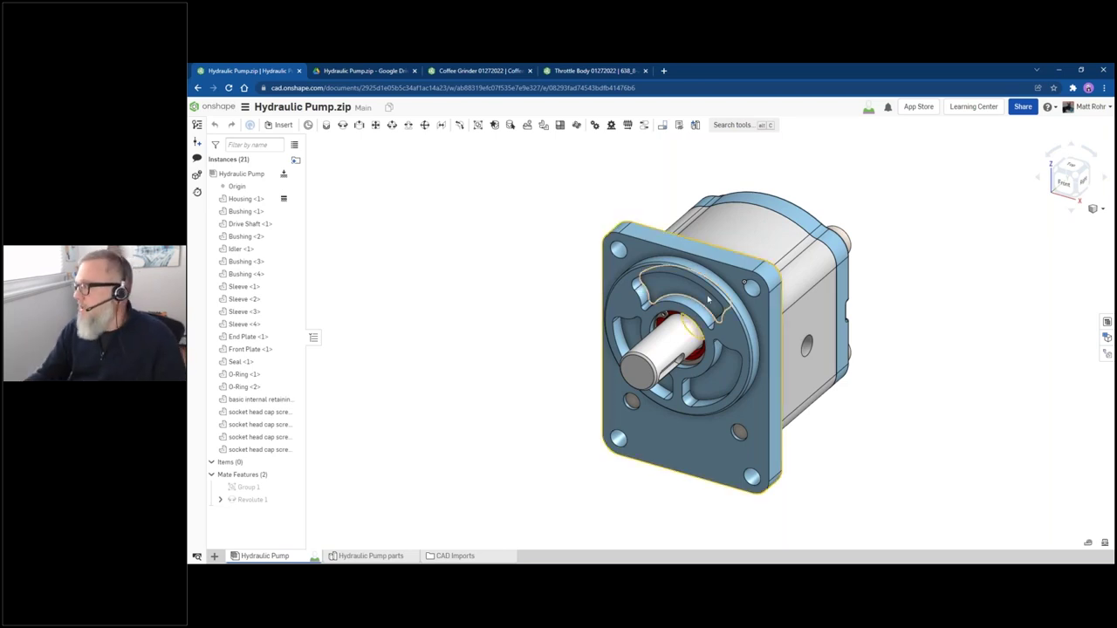
- Enable link sharing on Hydraulic Pump.zip with Can view access for anyone with the link
left_click(1025, 107)
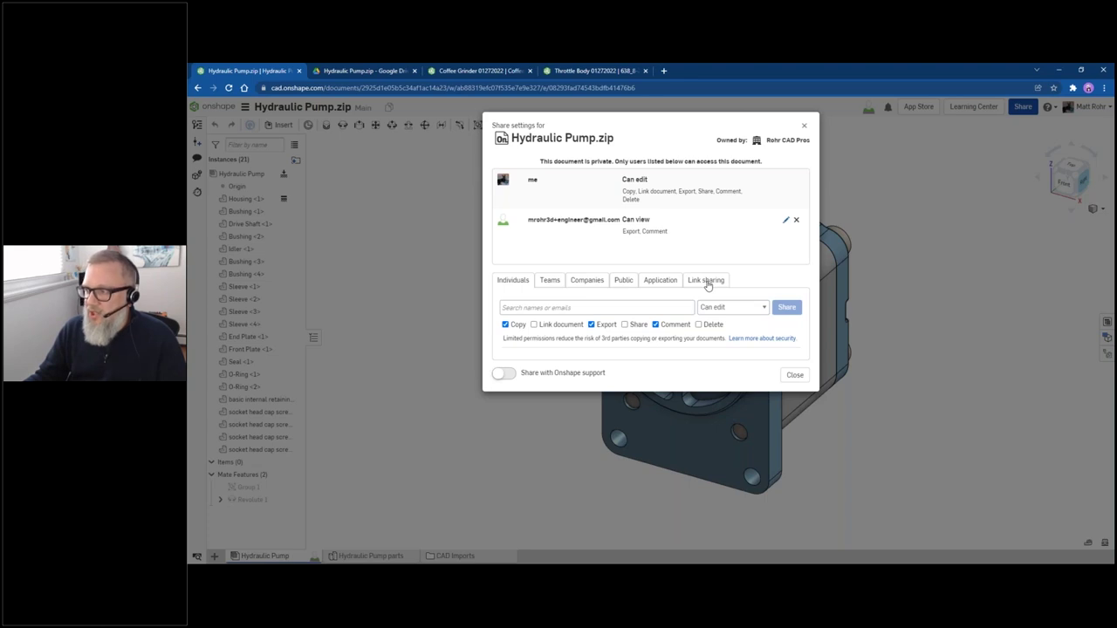
left_click(708, 285)
left_click(743, 306)
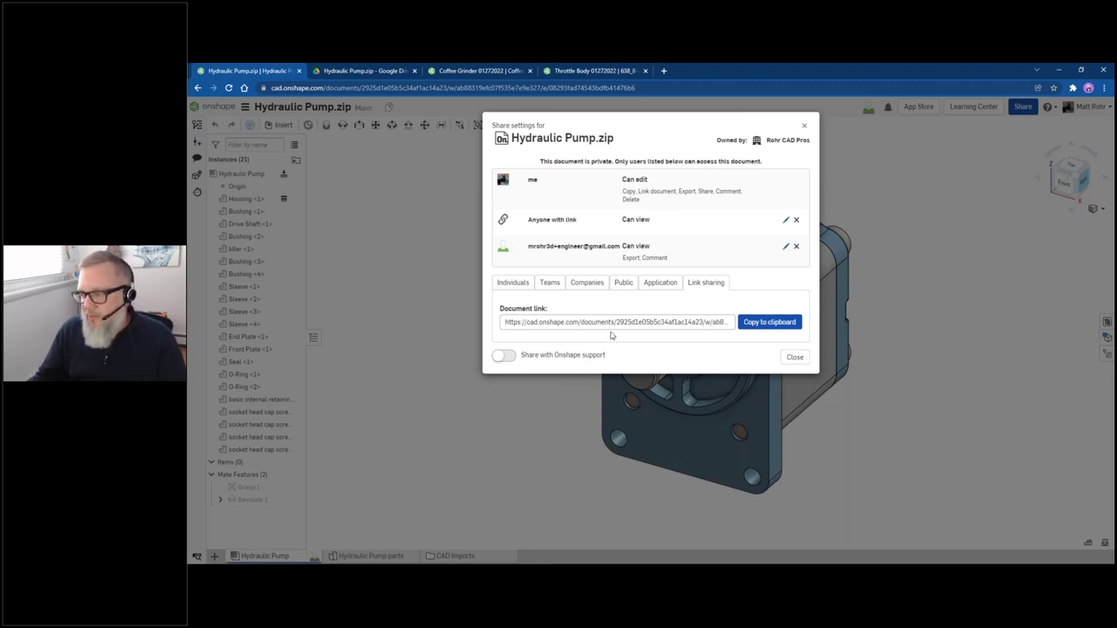
- Close the share settings and select Bushing <2> in the Instances list
left_click(804, 125)
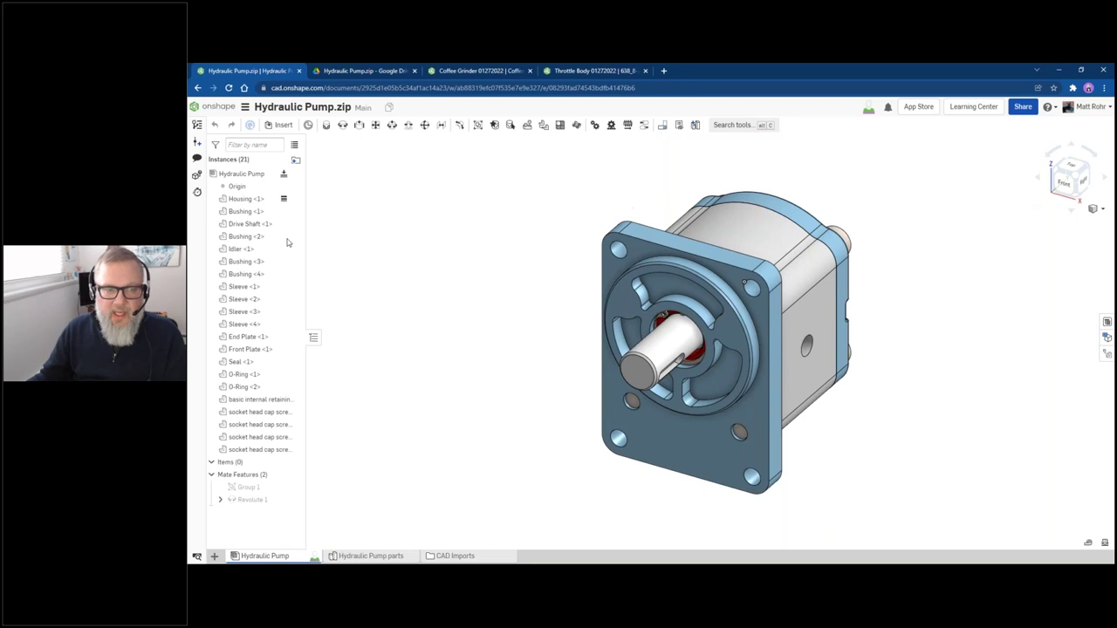
left_click(287, 239)
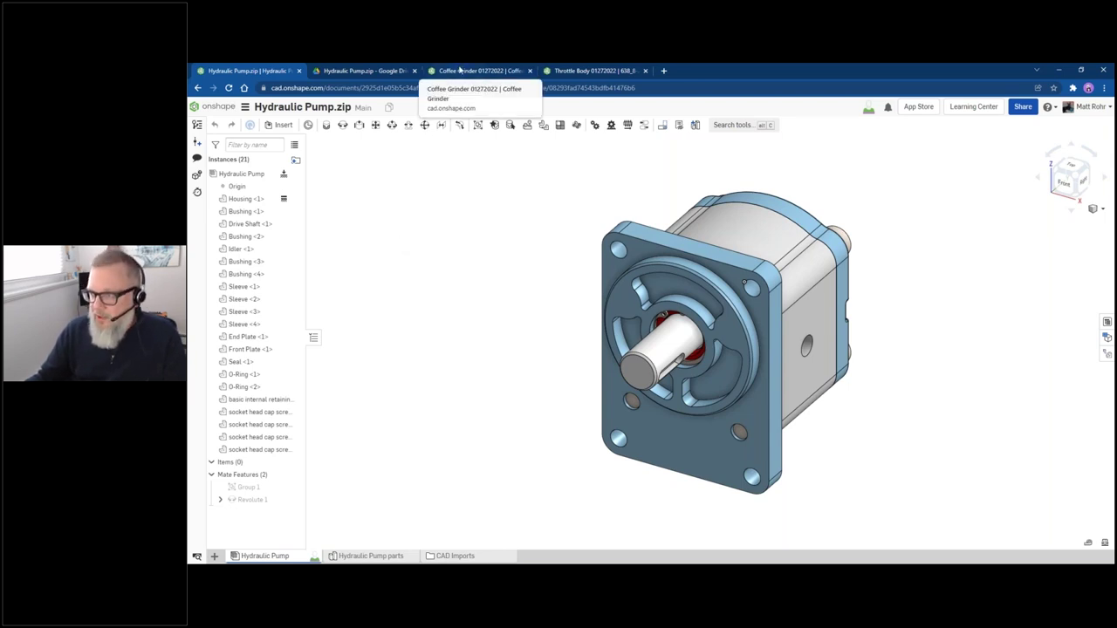
- Switch to the Coffee Grinder 01272022 document and open its Blade Assy assembly
left_click(460, 70)
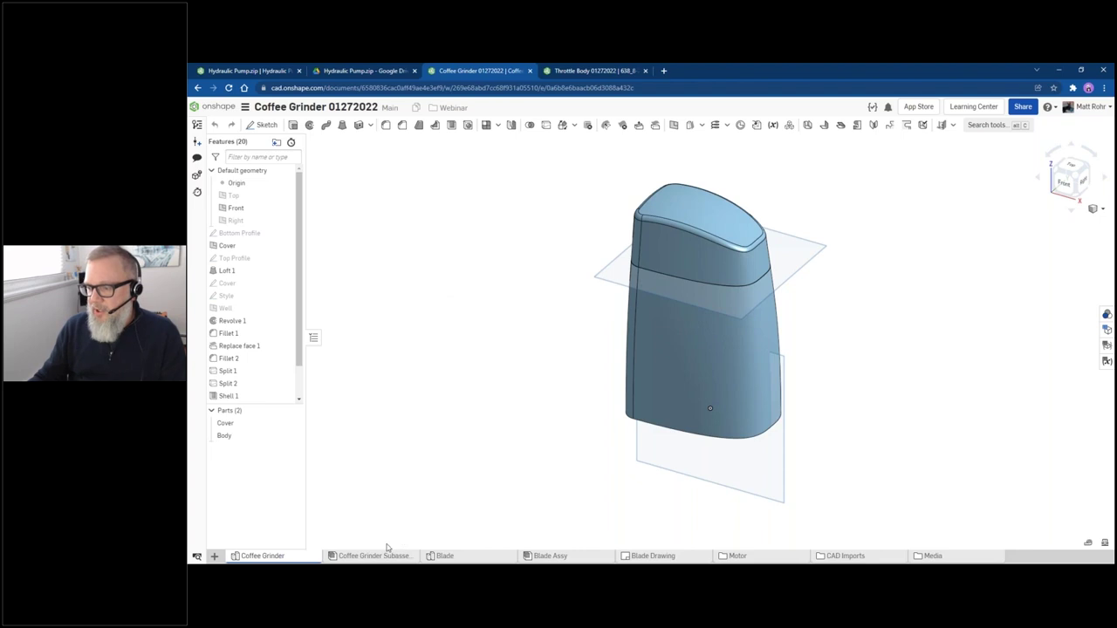
left_click(566, 556)
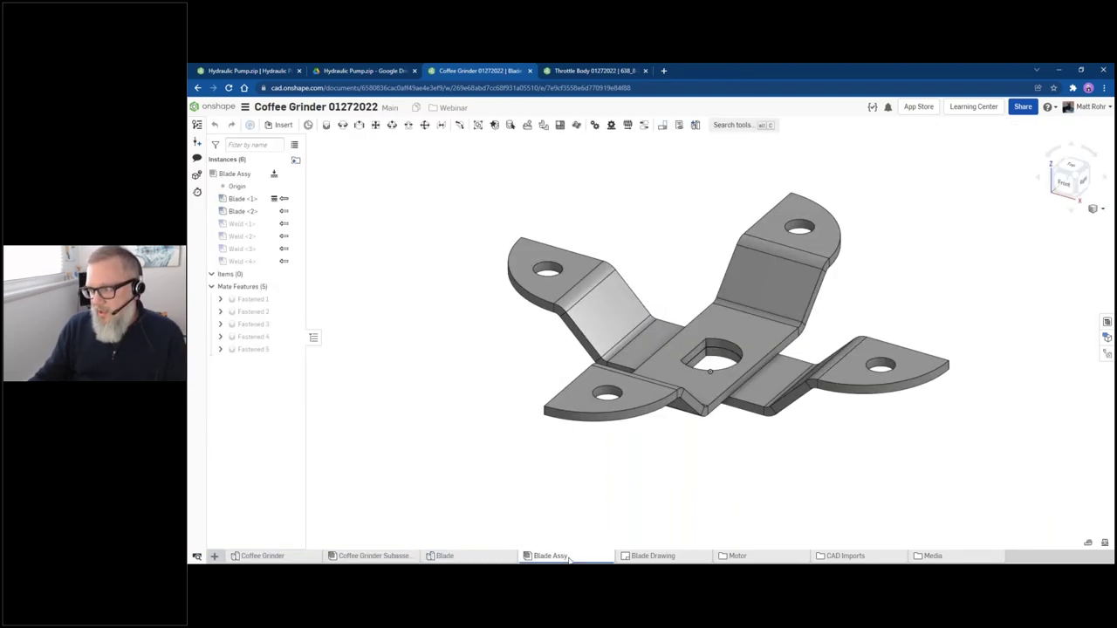
- View the Blade Drawing, then Kitchen.jpeg and the Gear Motor datasheet in Media, then return to all tabs
left_click(656, 556)
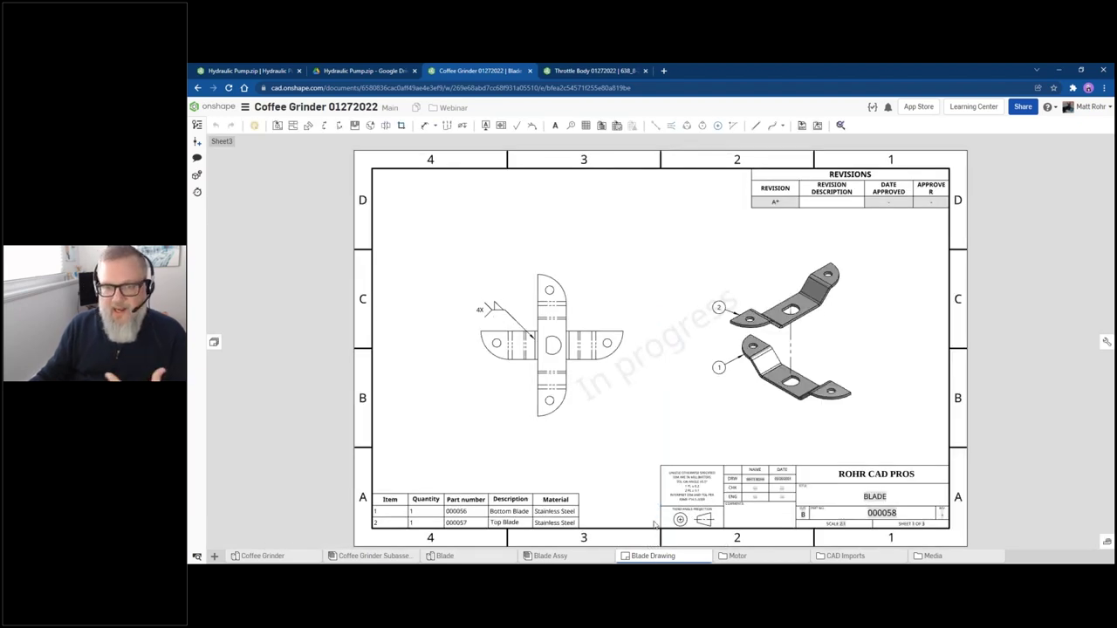
left_click(929, 555)
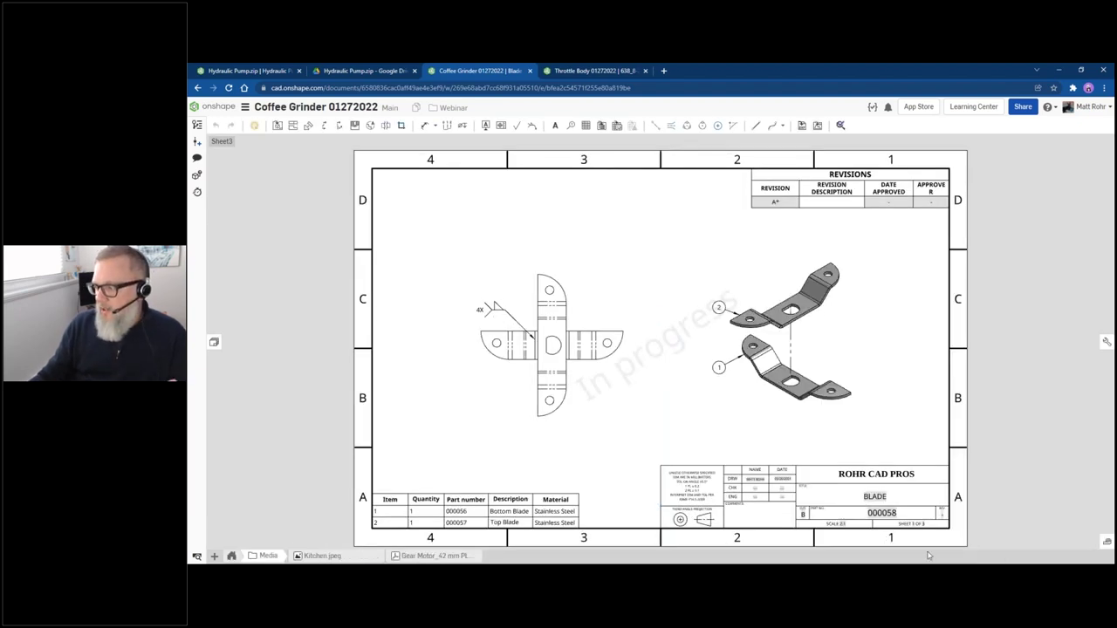
left_click(340, 557)
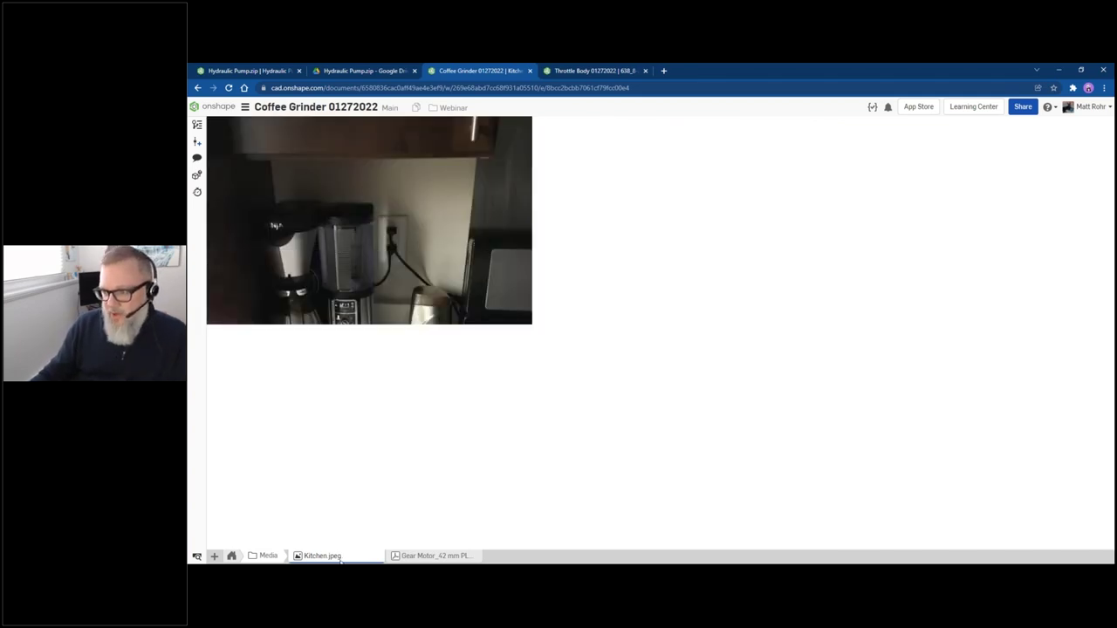
left_click(407, 557)
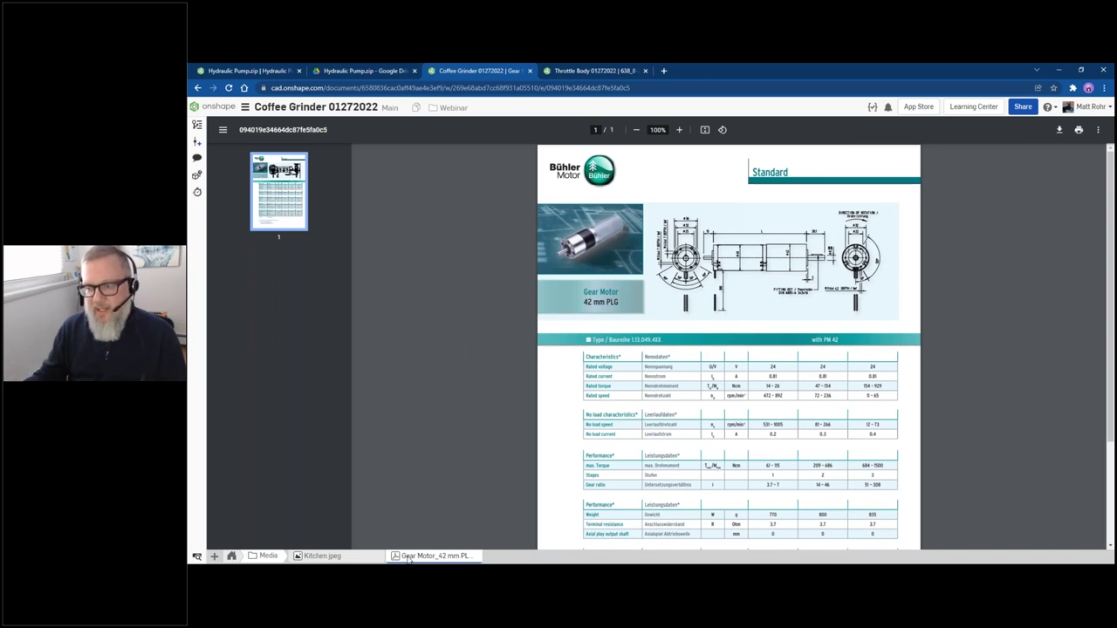
left_click(232, 556)
mouse_move(261, 556)
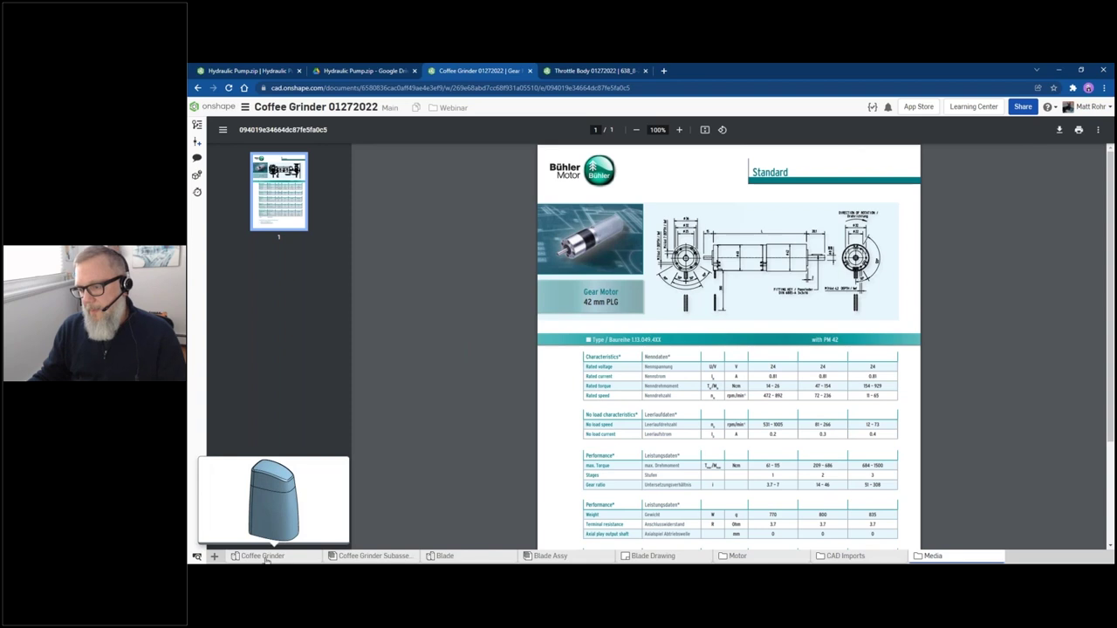
left_click(261, 556)
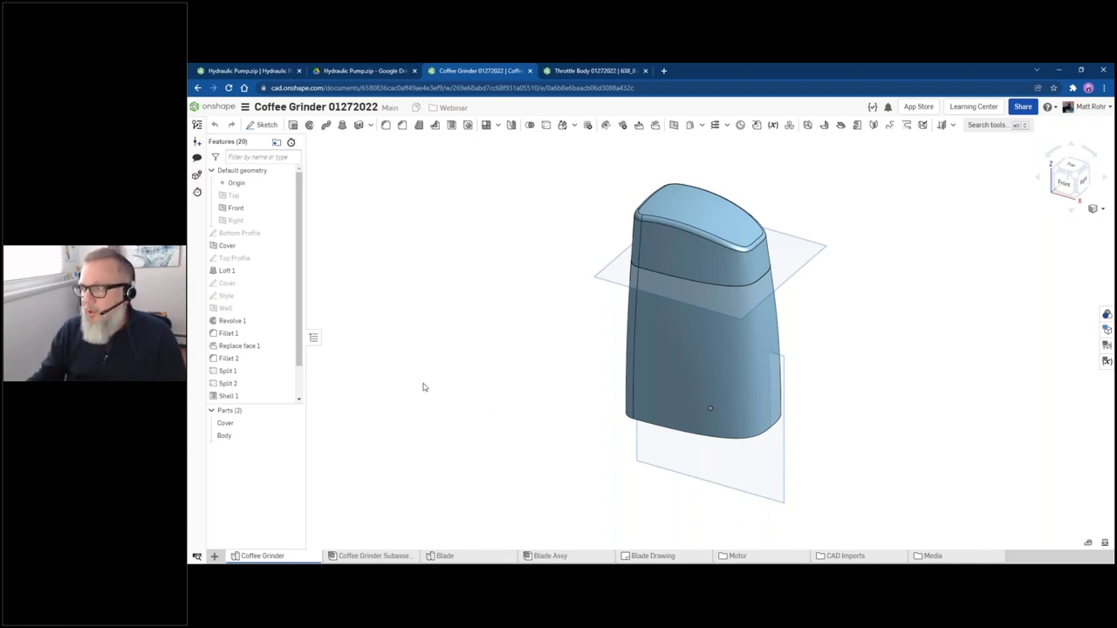
right_click_drag(476, 395, 472, 389)
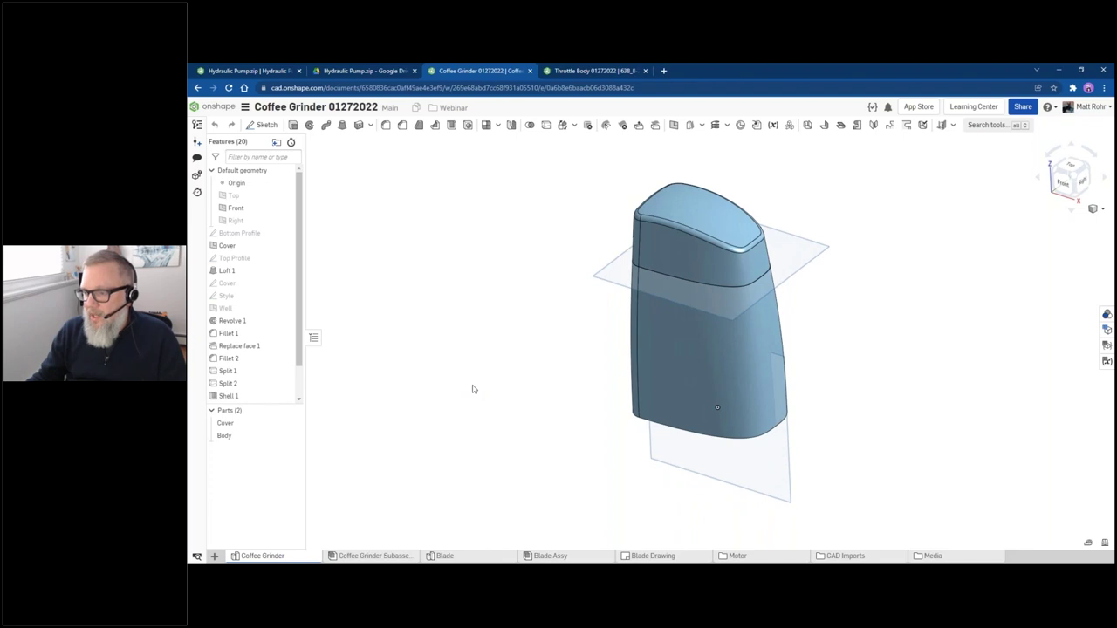
middle_click_drag(472, 389, 438, 398)
right_click(438, 397)
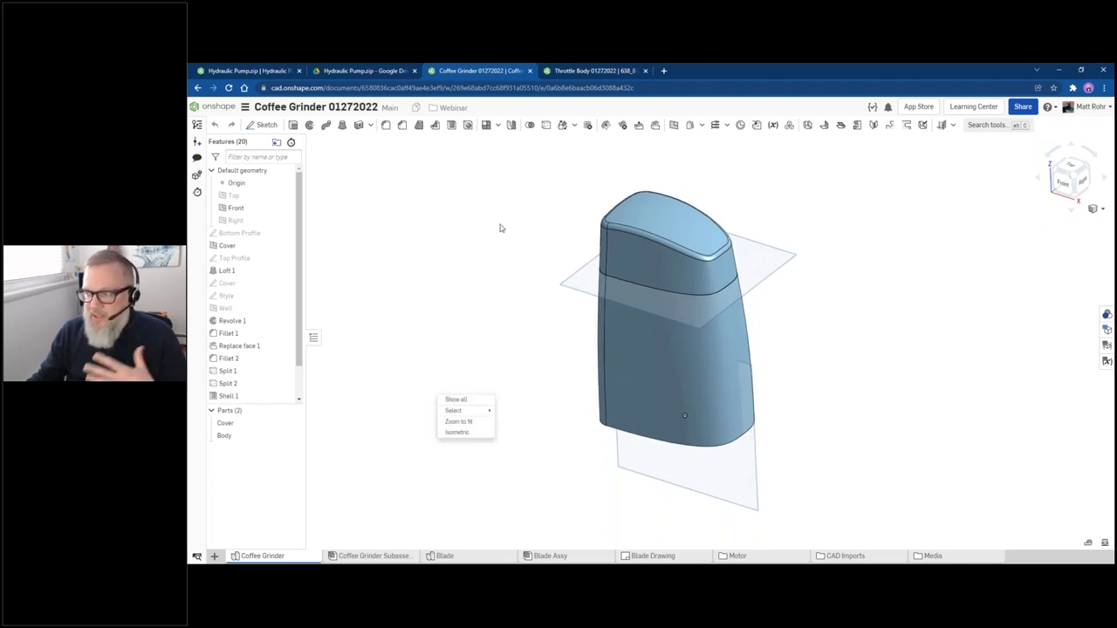
left_click(471, 233)
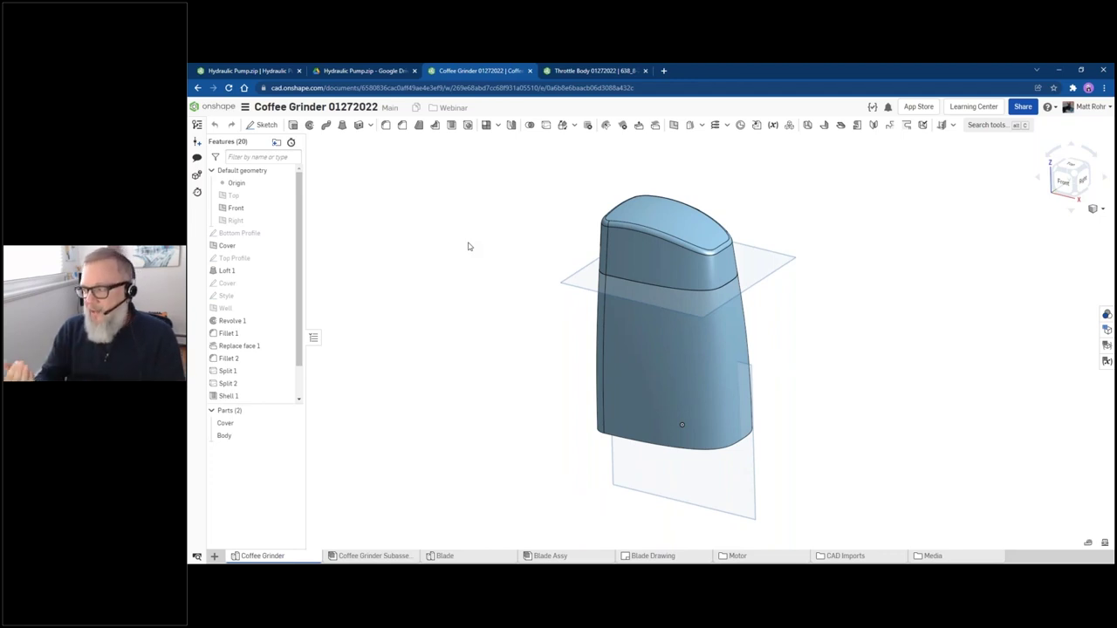
mouse_move(368, 264)
right_mouse_down()
mouse_move(420, 305)
mouse_move(415, 270)
right_mouse_up()
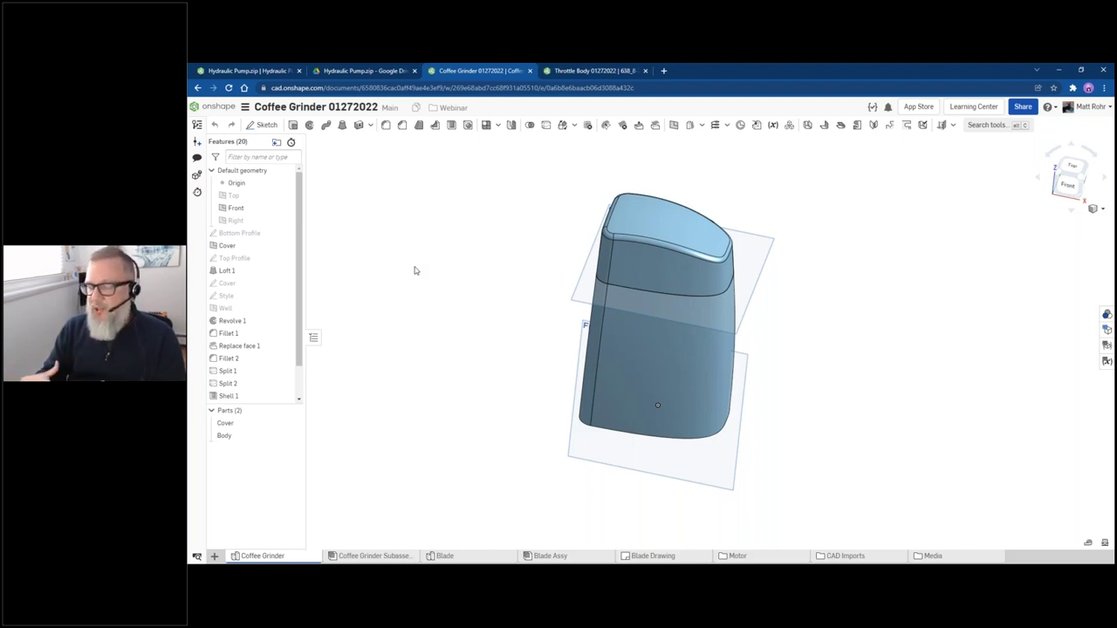
right_click_drag(453, 167, 454, 155)
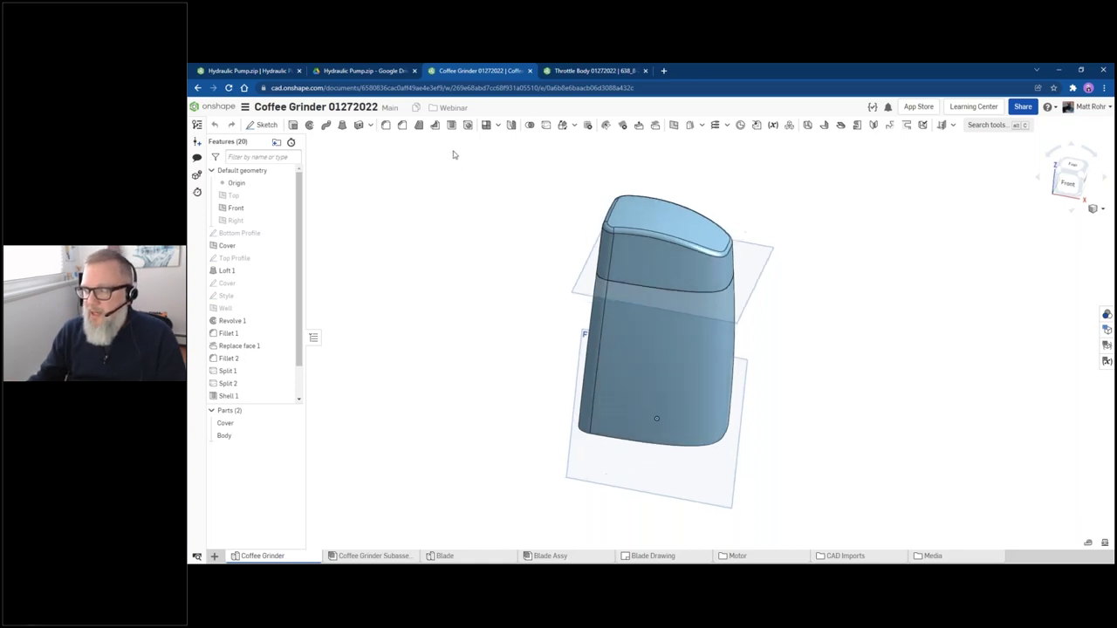
right_click_drag(530, 229, 508, 242)
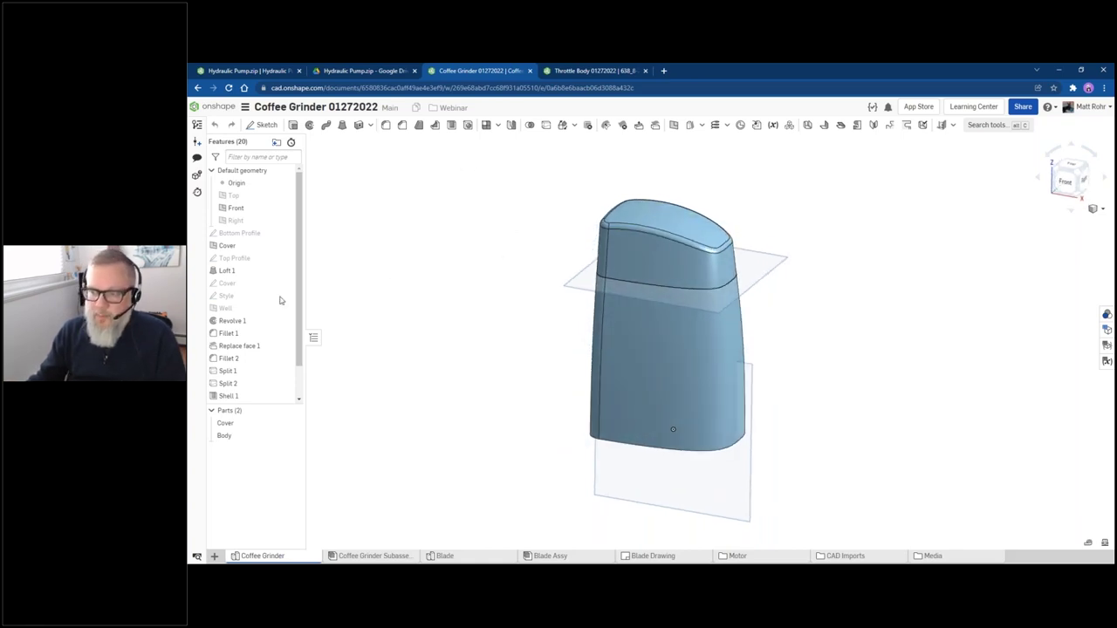
scroll(262, 340, "down", 2)
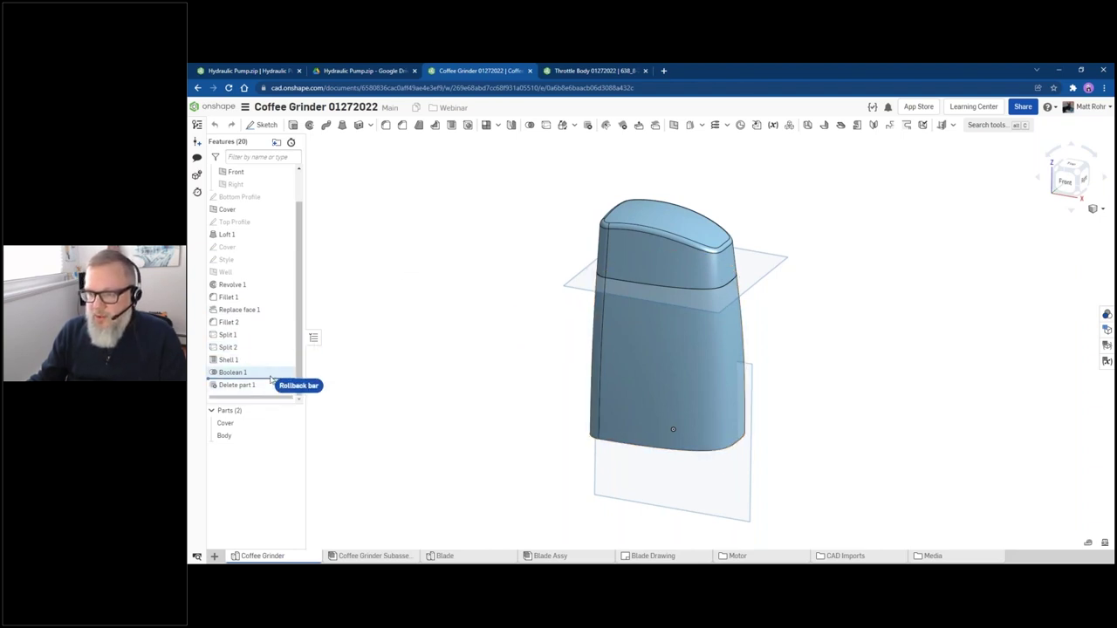
left_click_drag(251, 397, 250, 373)
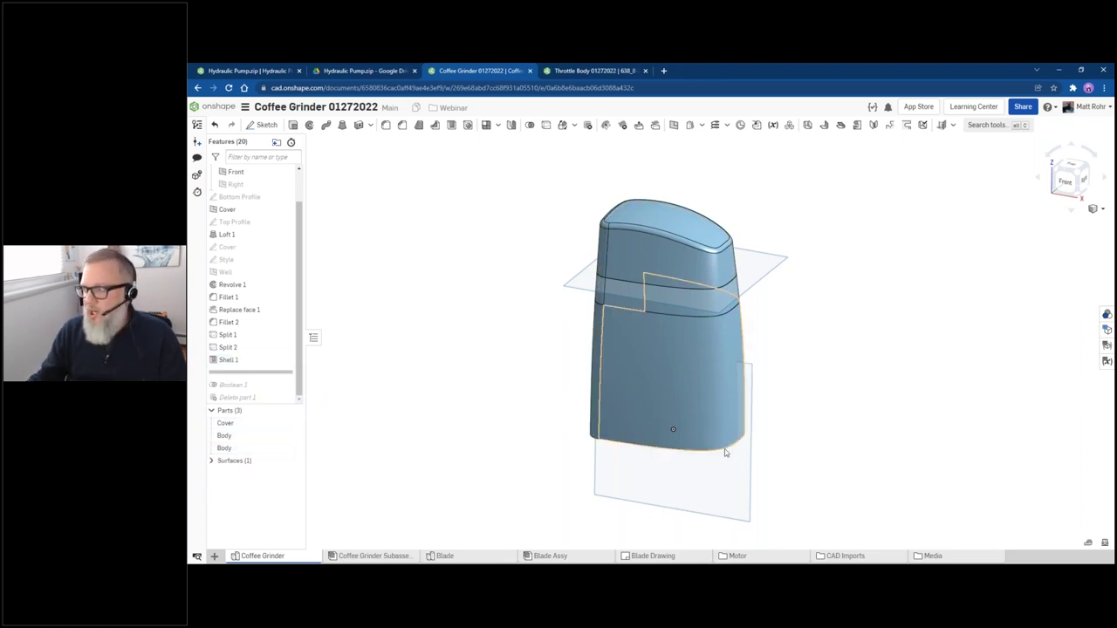
left_click(736, 484)
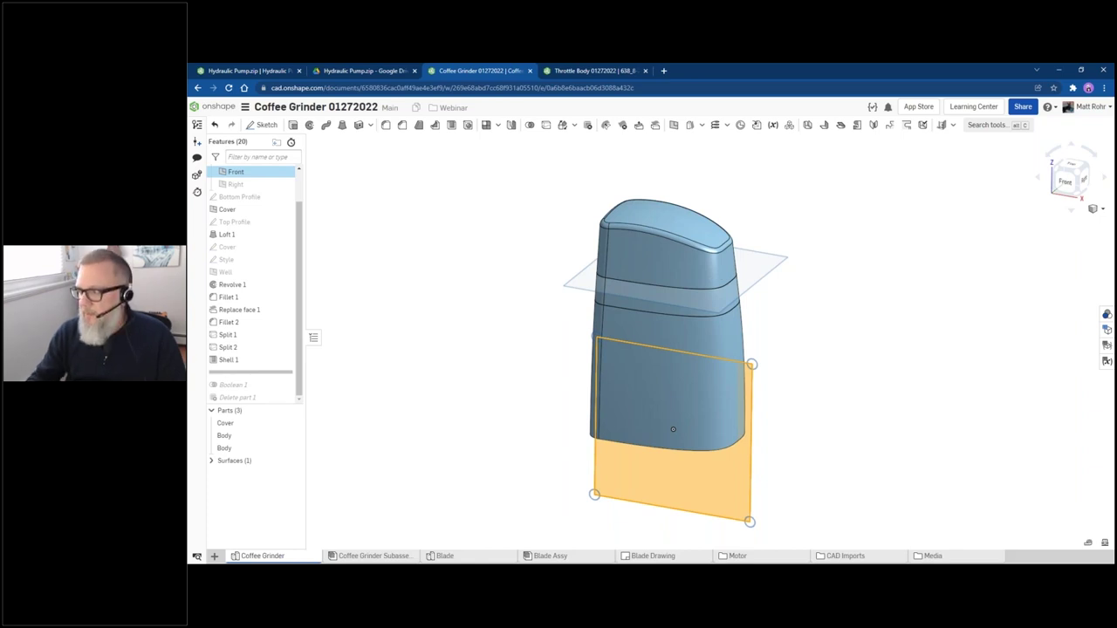
left_click(734, 482)
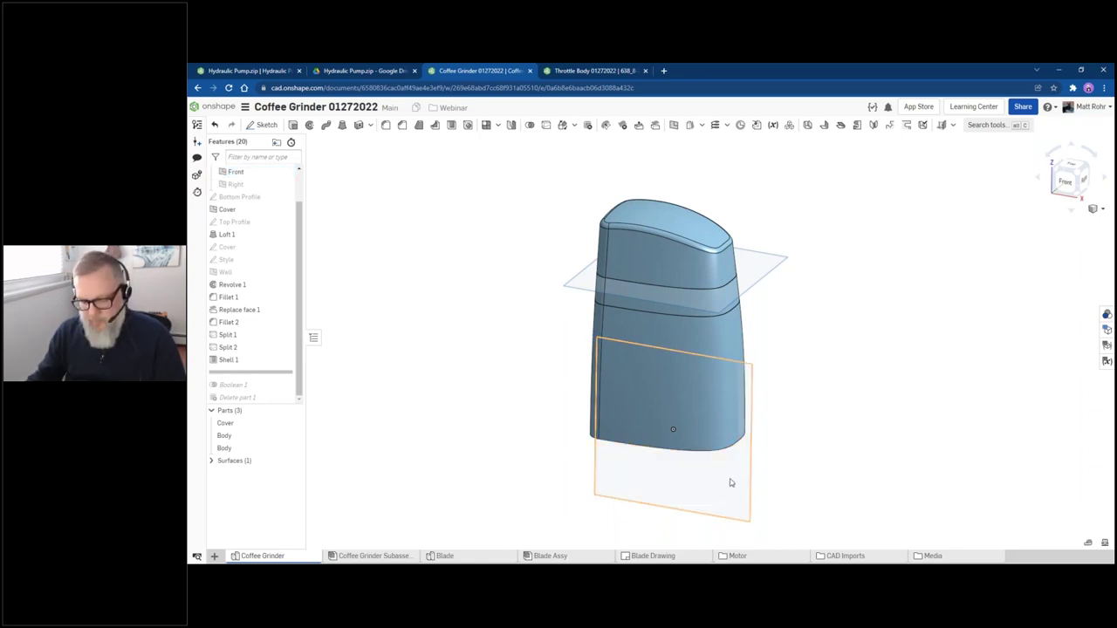
key("shift+x")
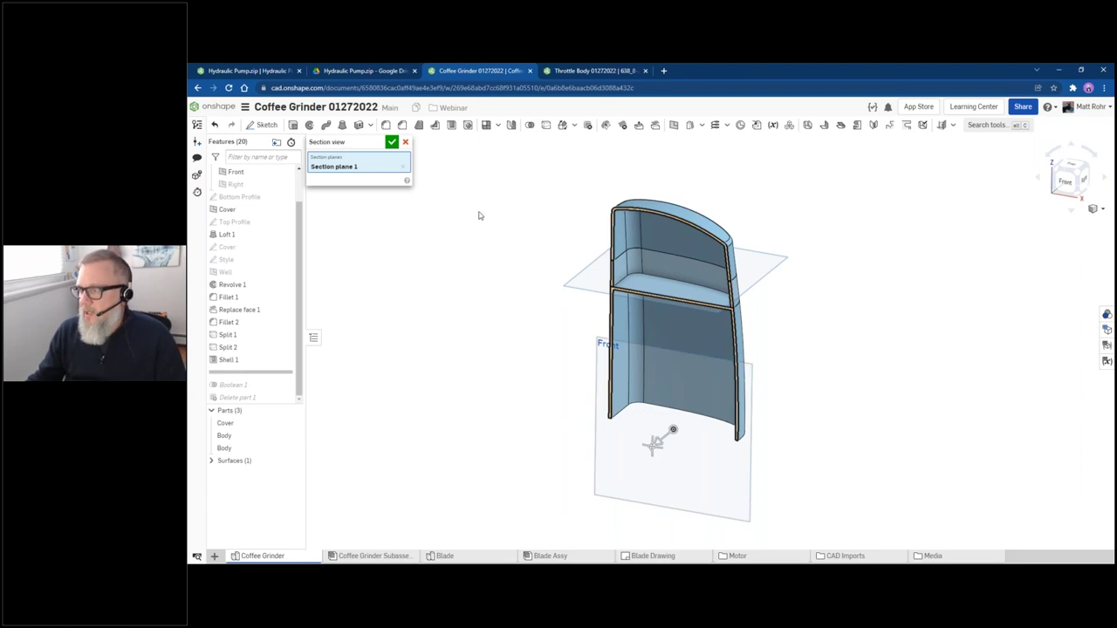
scroll(503, 246, "up", 1)
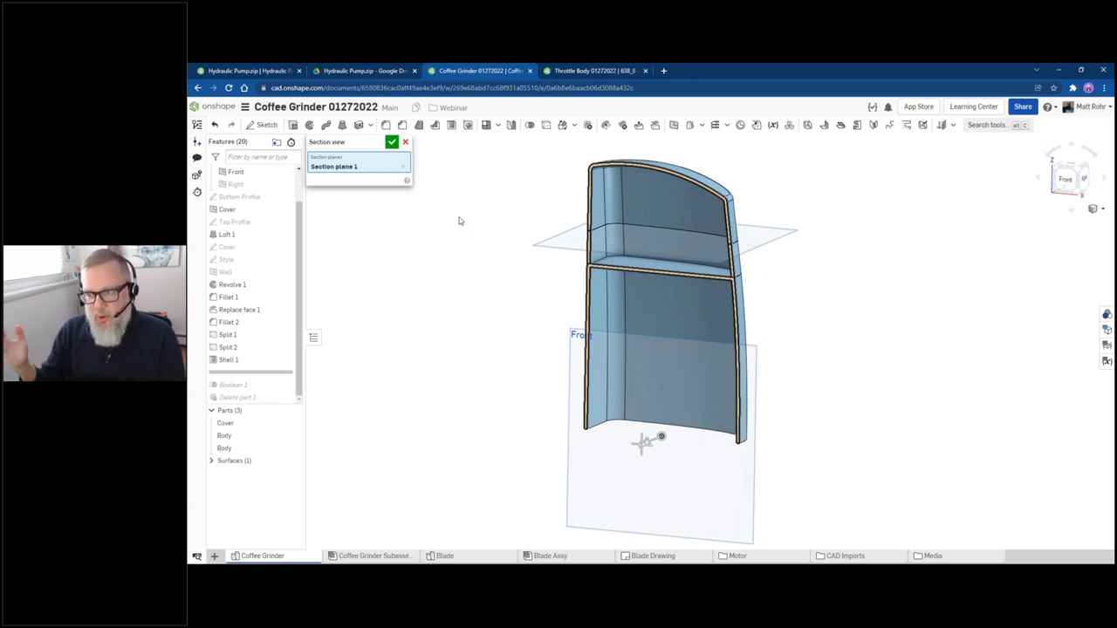
left_click(405, 141)
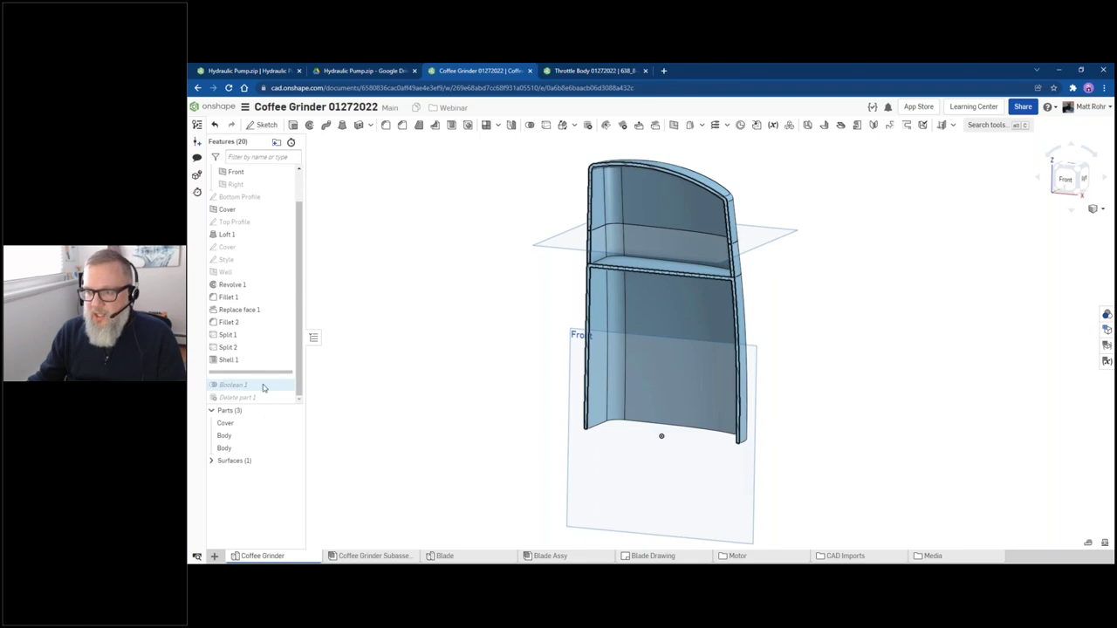
left_click_drag(268, 403, 268, 401)
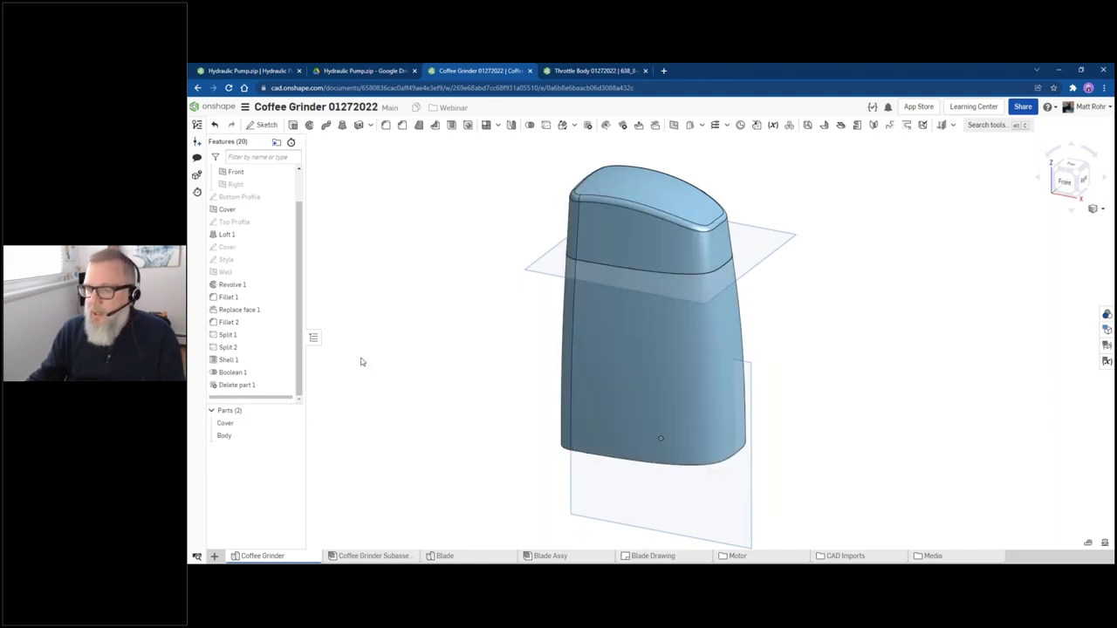
- Assign Acrylic as the Cover part's material
left_click(248, 423)
right_click(247, 423)
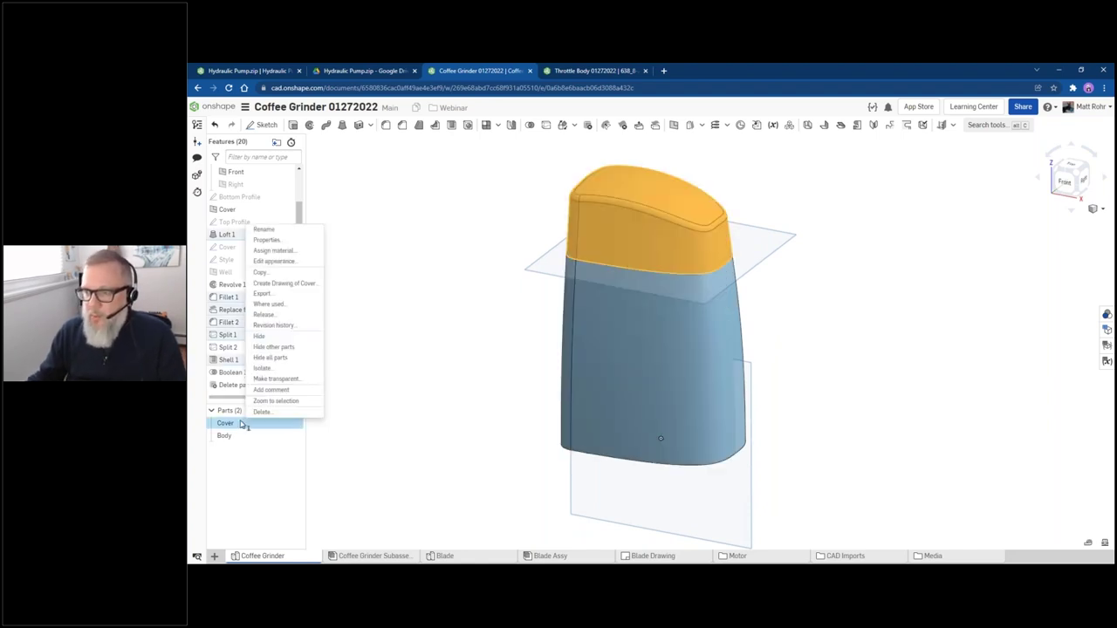
left_click(273, 250)
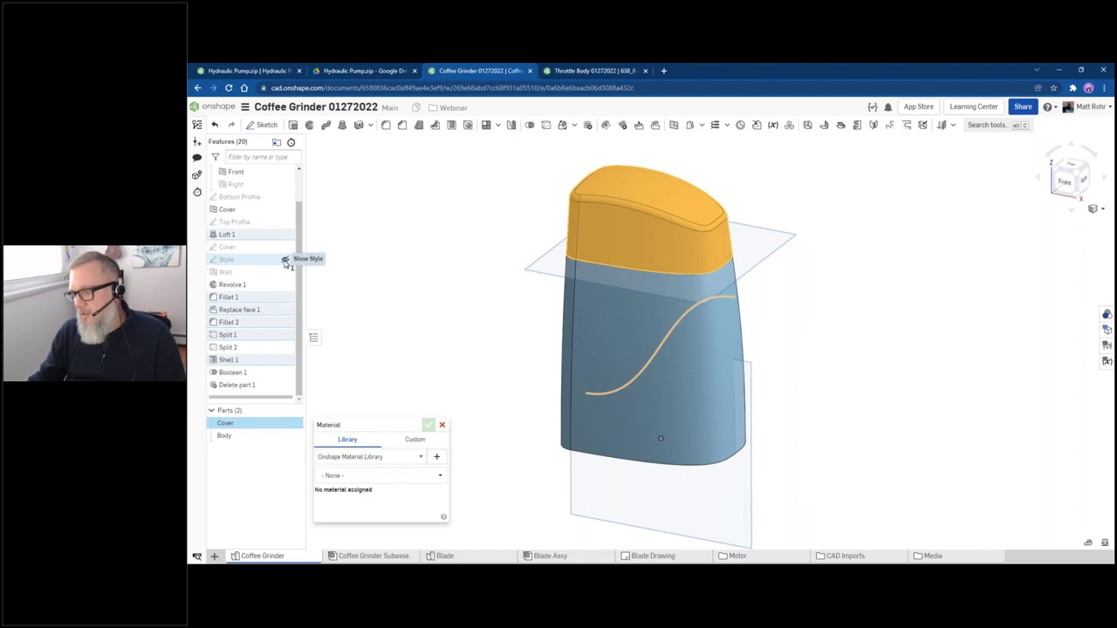
left_click(407, 475)
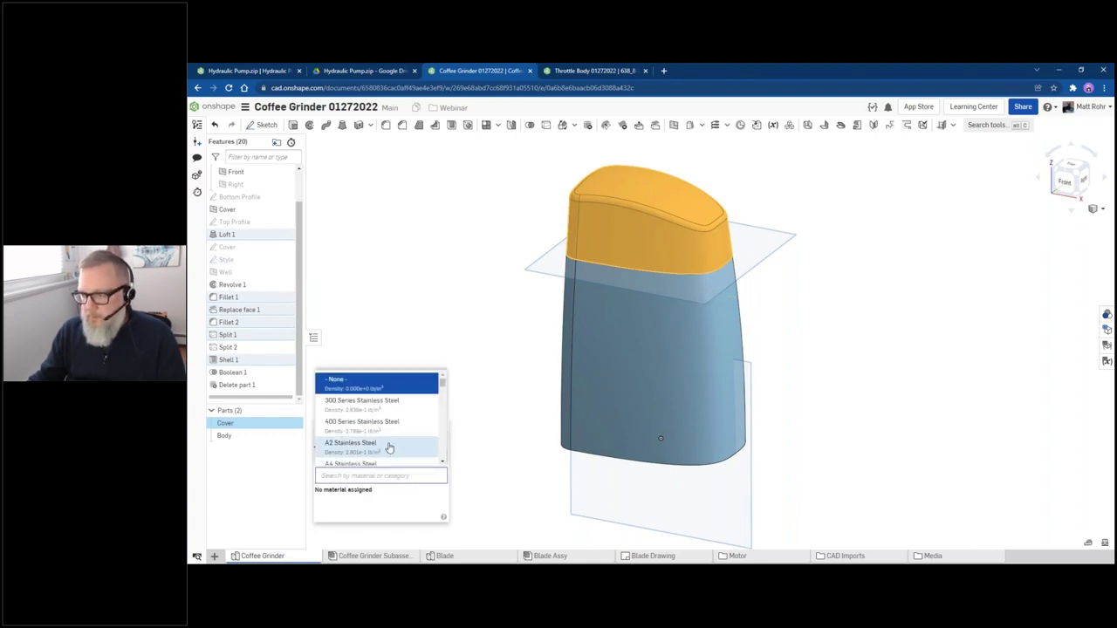
type("acr")
left_click(372, 494)
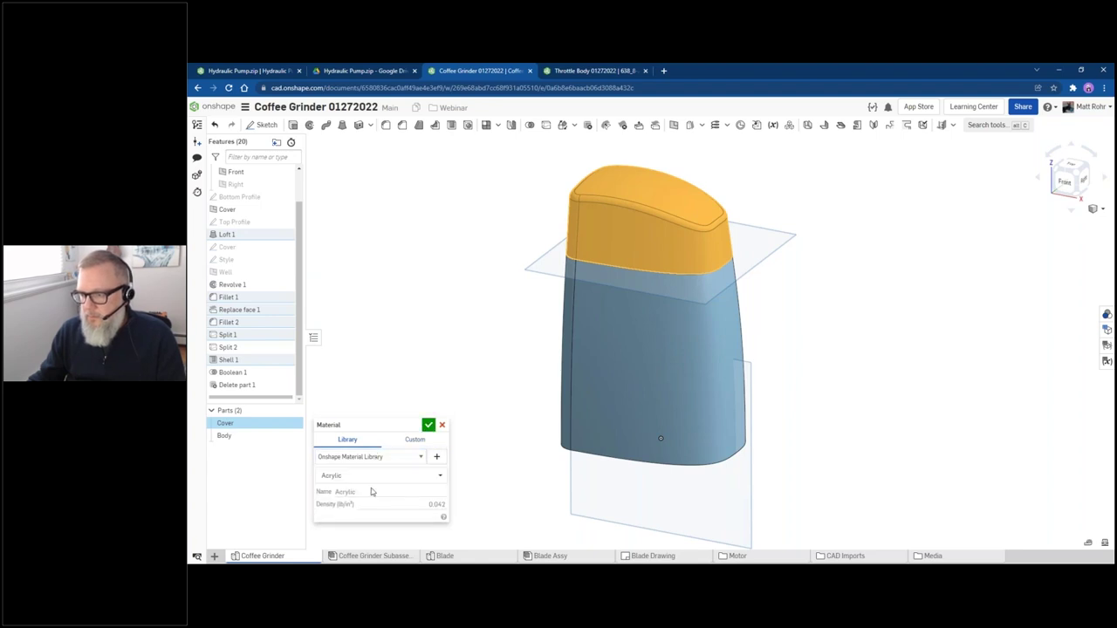
left_click(428, 425)
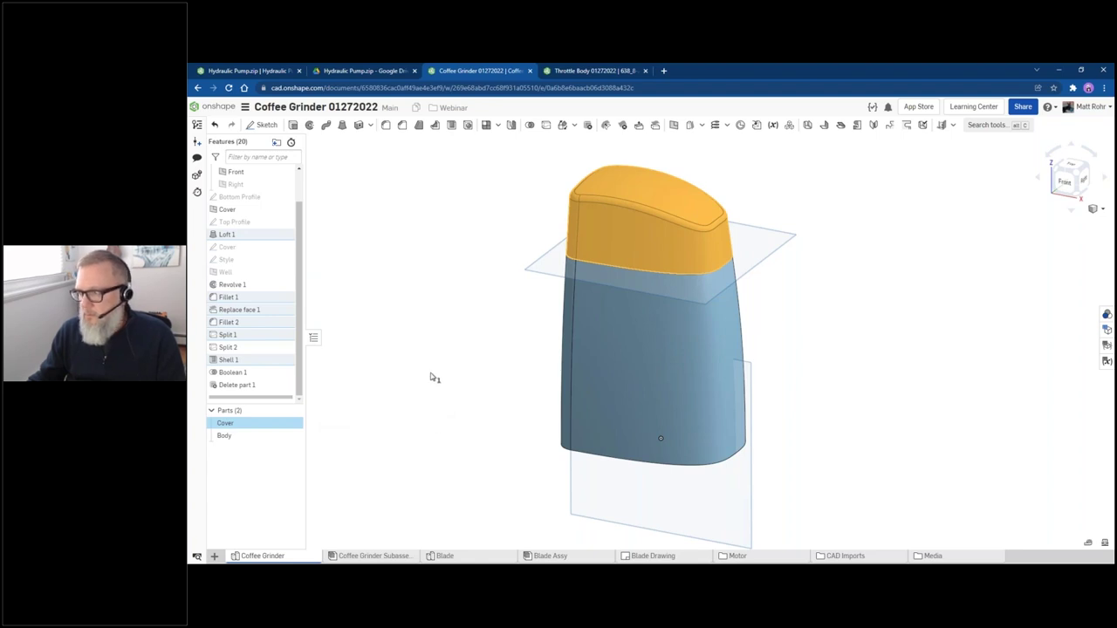
- Give the Cover a grey, semi-transparent appearance to reveal the grinder's interior
right_click(249, 423)
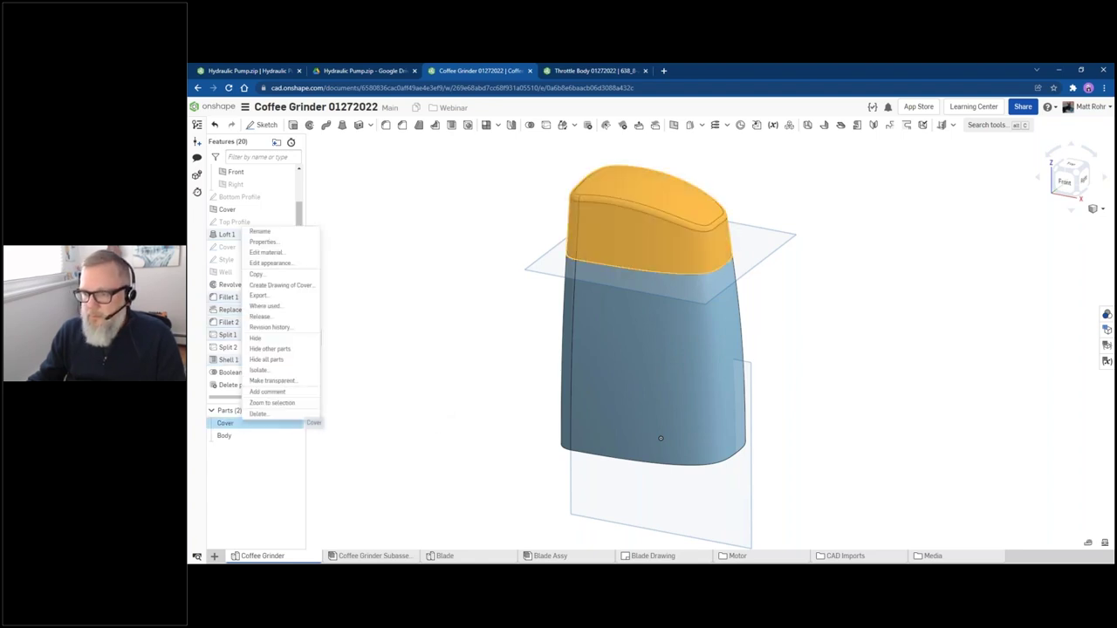
left_click(271, 262)
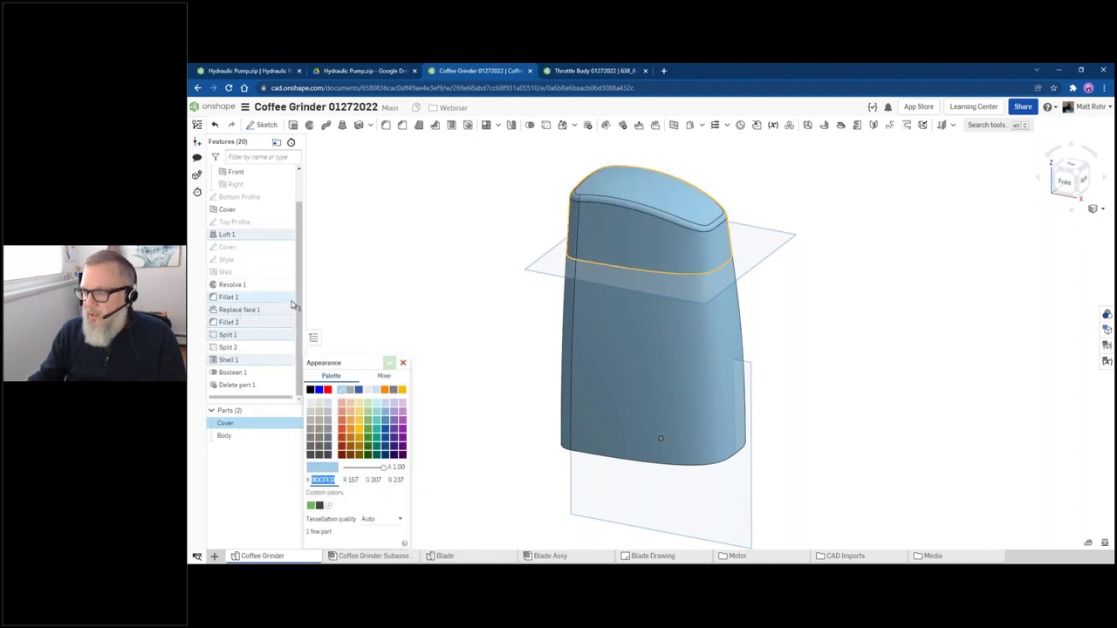
left_click(357, 389)
left_click(369, 470)
left_click(389, 362)
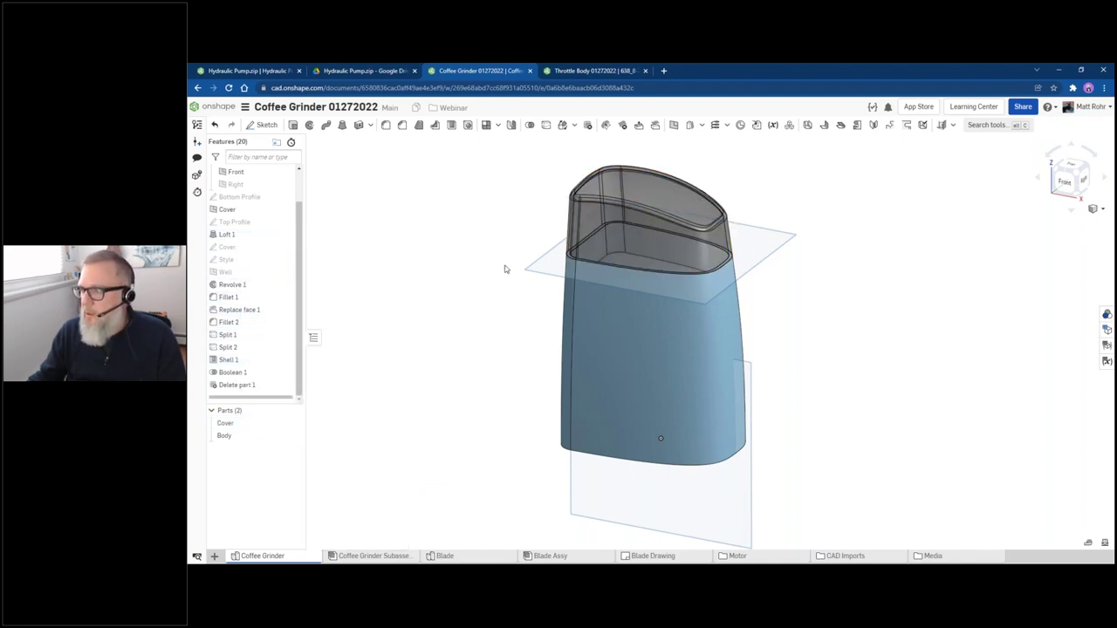
right_click_drag(506, 270, 486, 260)
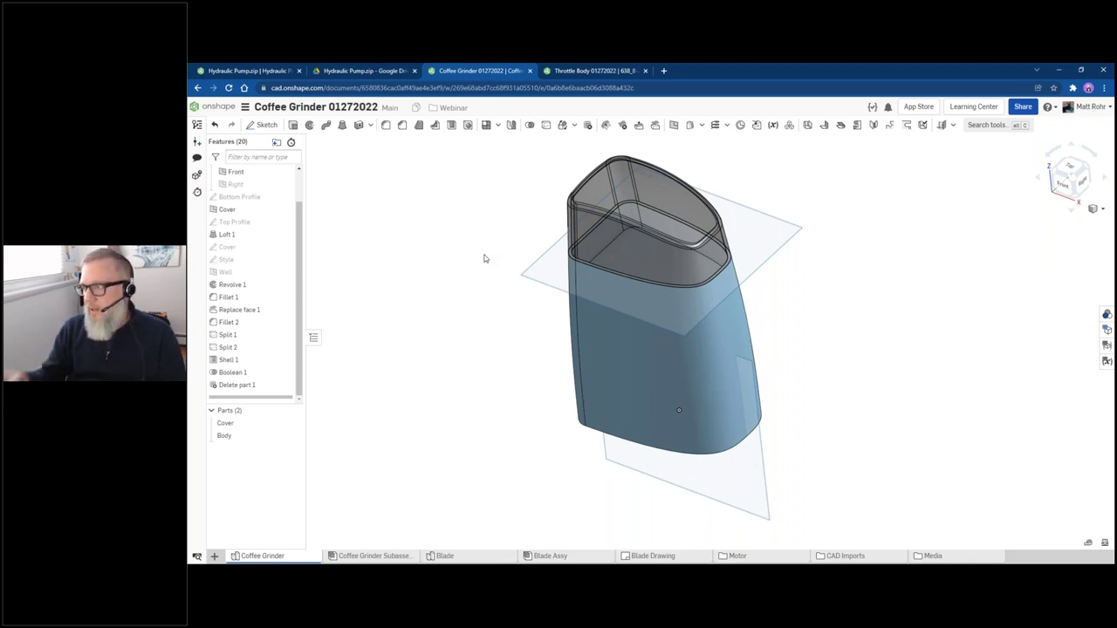
right_click_drag(480, 261, 459, 251)
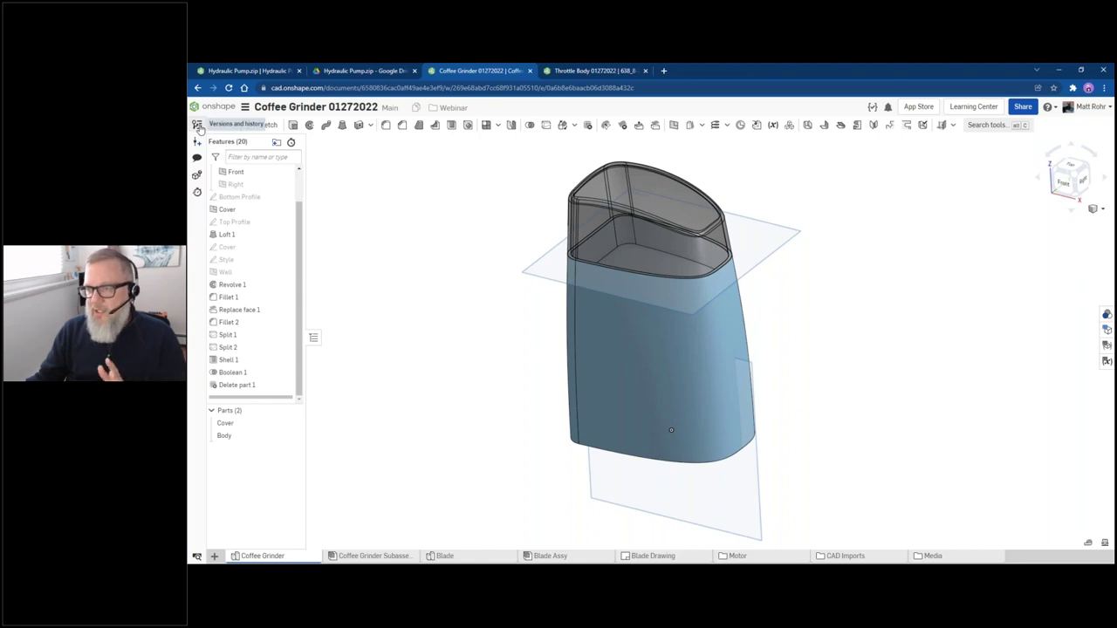
- Open the B1 - Style branch workspace from the Versions and history graph
left_click(197, 125)
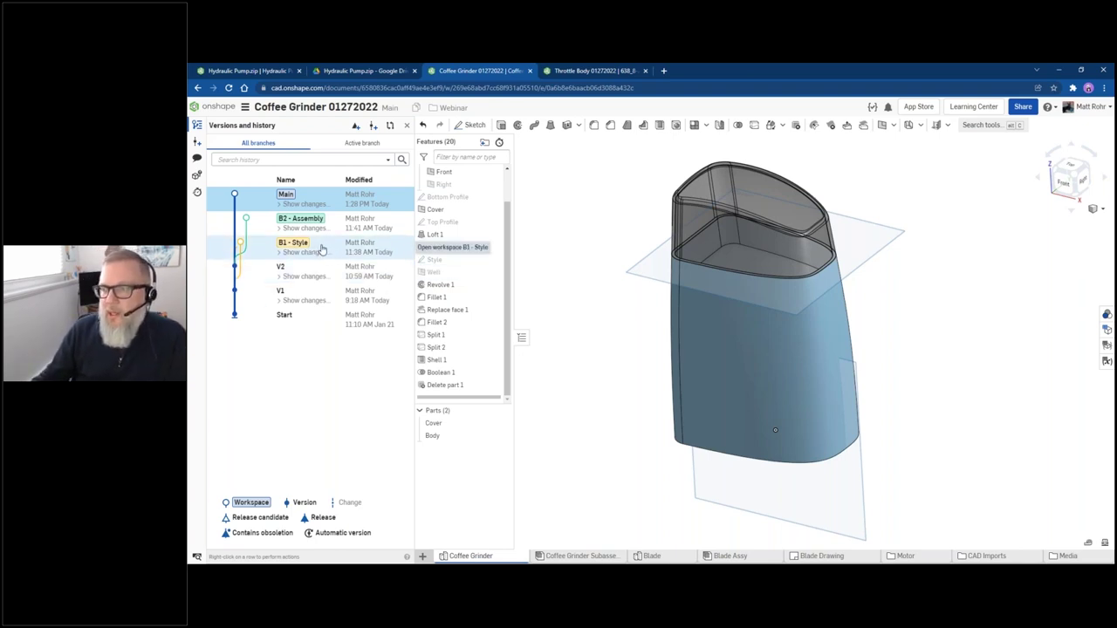
left_click(321, 250)
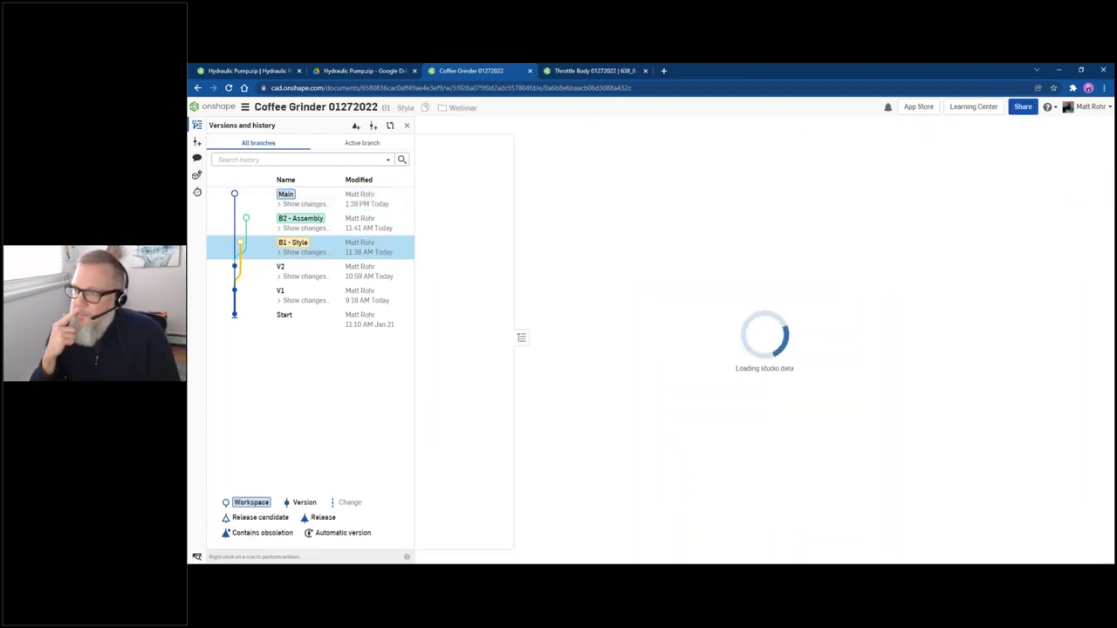
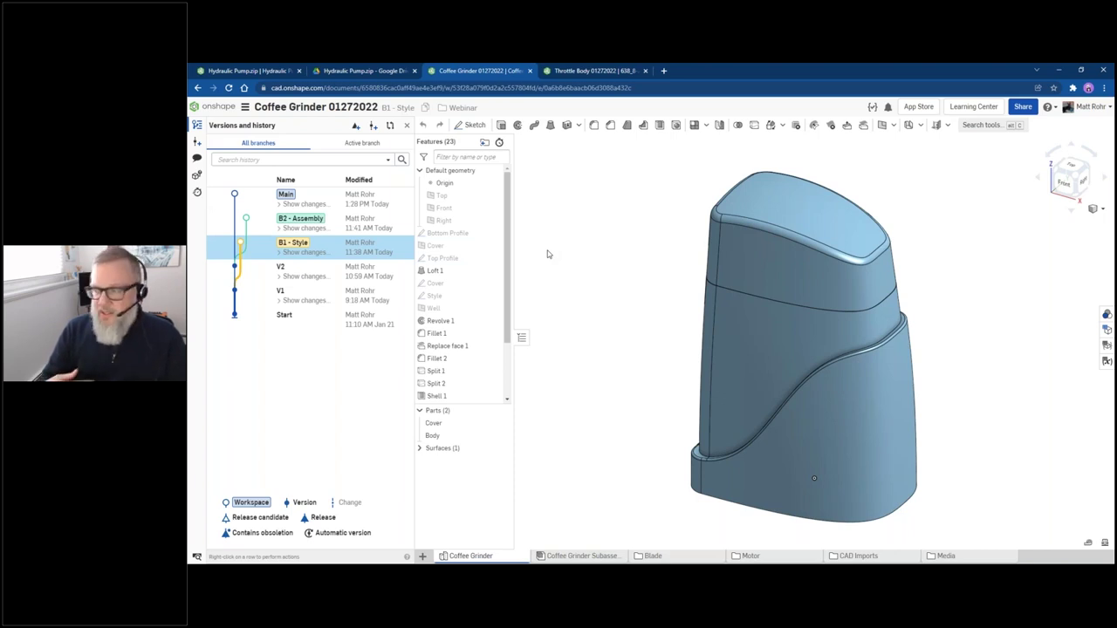
- Switch to the Main workspace and merge the B1 - Style branch into it
left_click(338, 202)
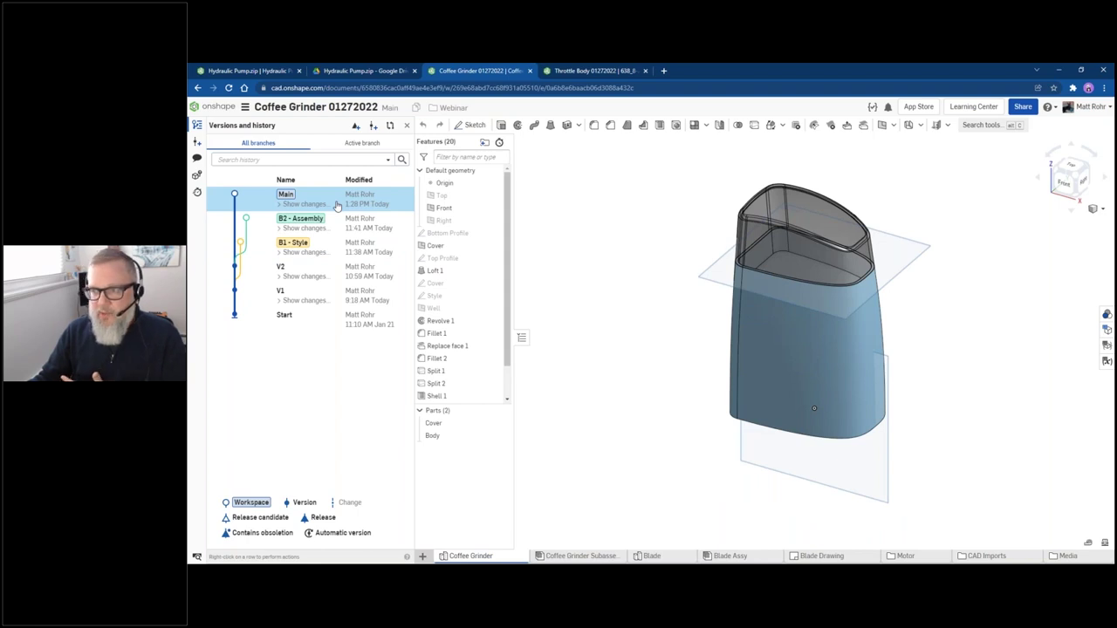
right_click(321, 247)
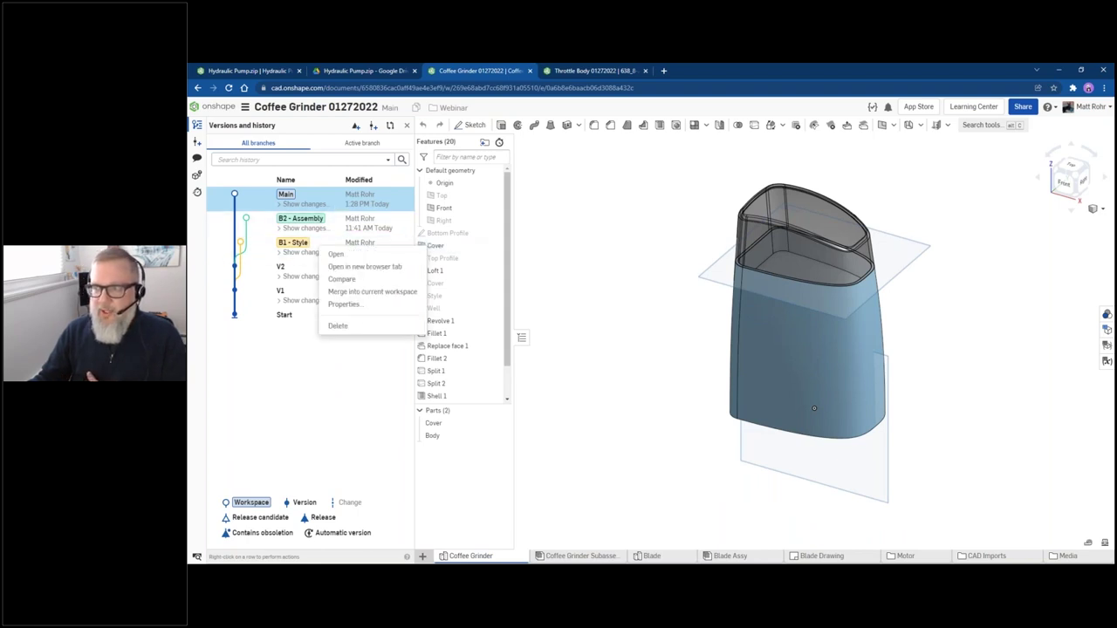
left_click(353, 294)
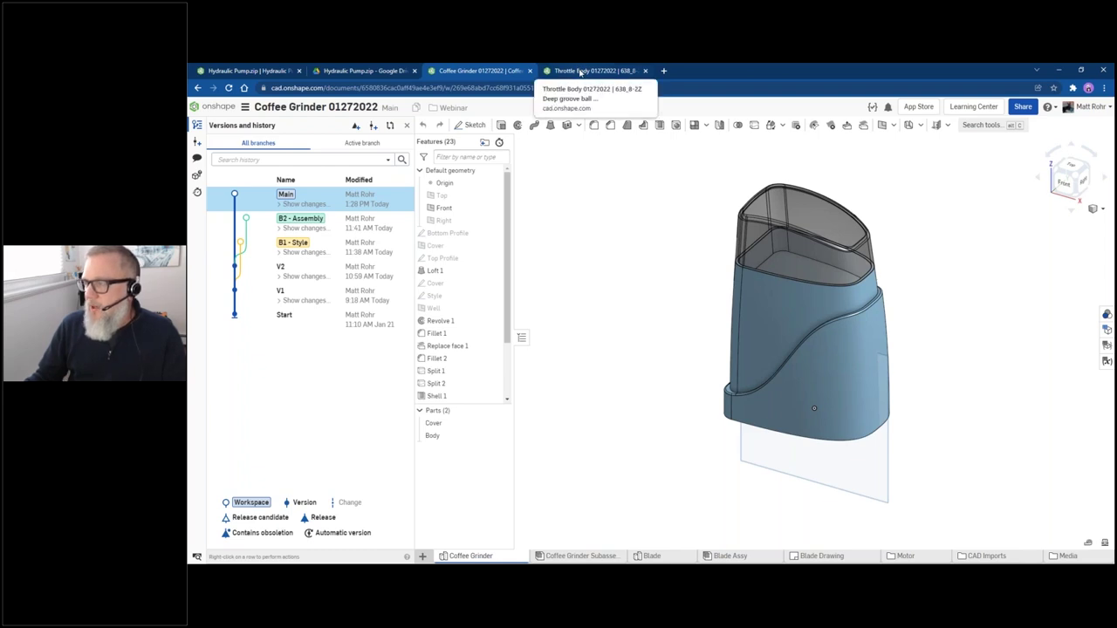
- Open the Throttle Body Assy tab in the Throttle Body document and show its BOM table
left_click(580, 72)
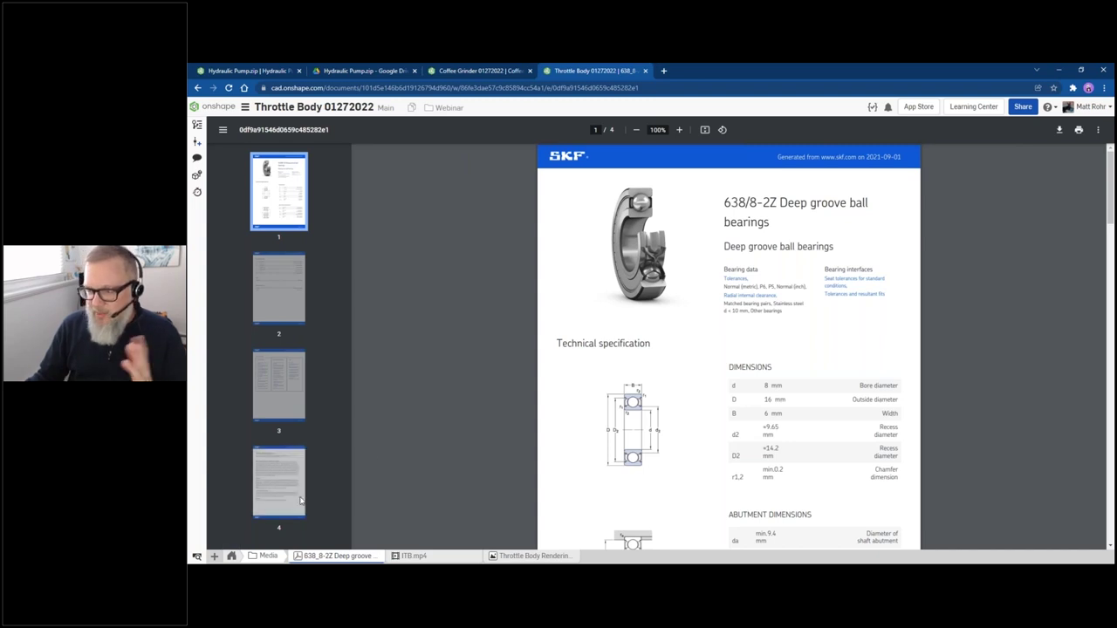
left_click(250, 556)
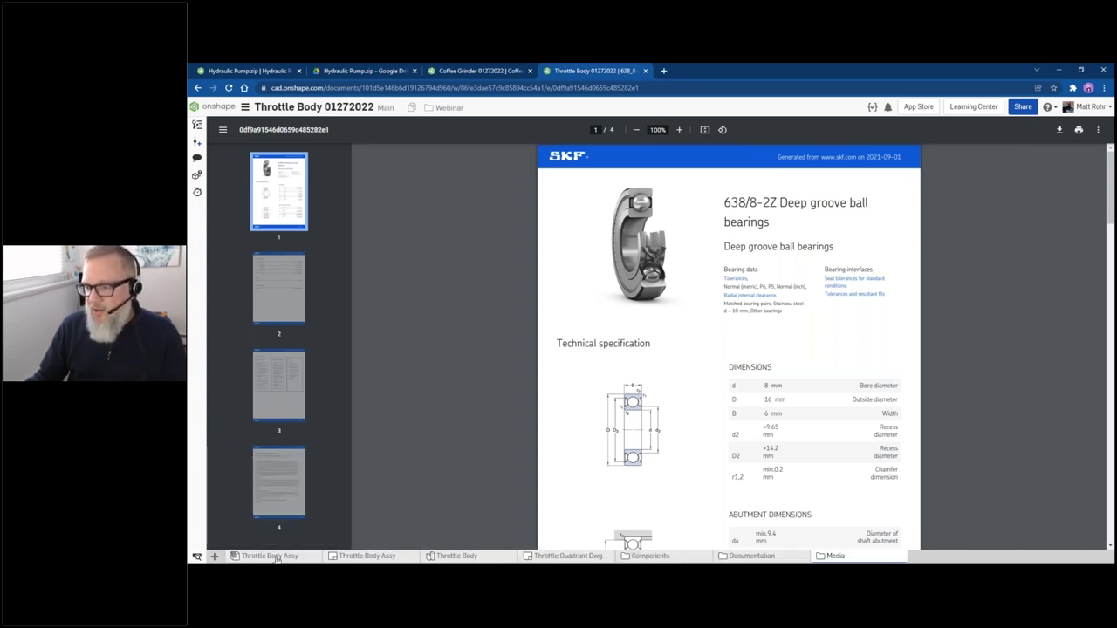
left_click(274, 557)
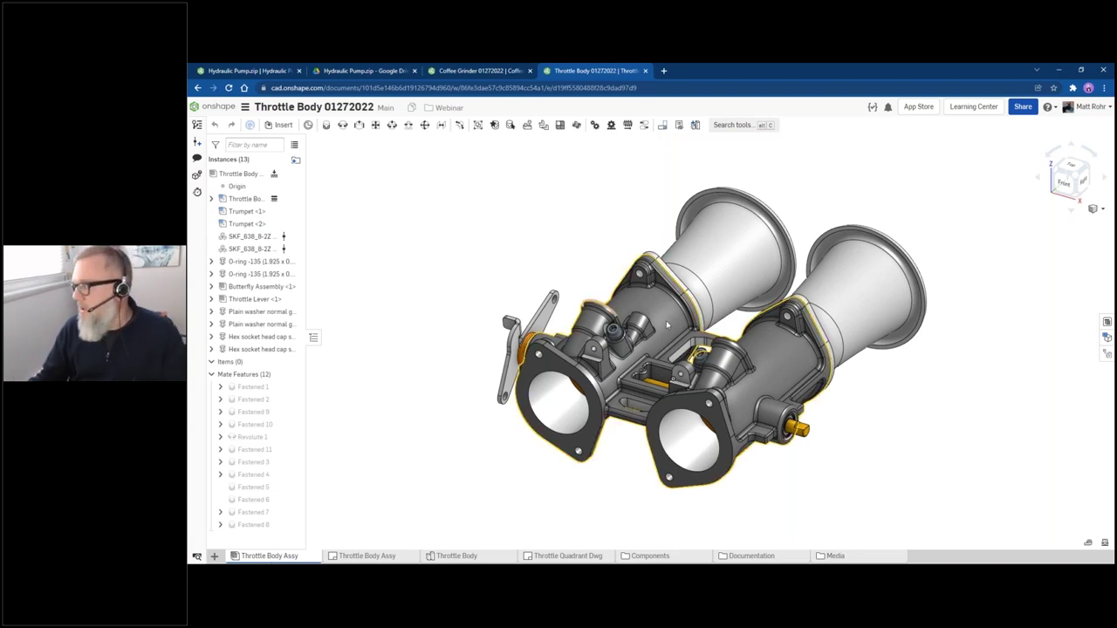
left_click(1106, 321)
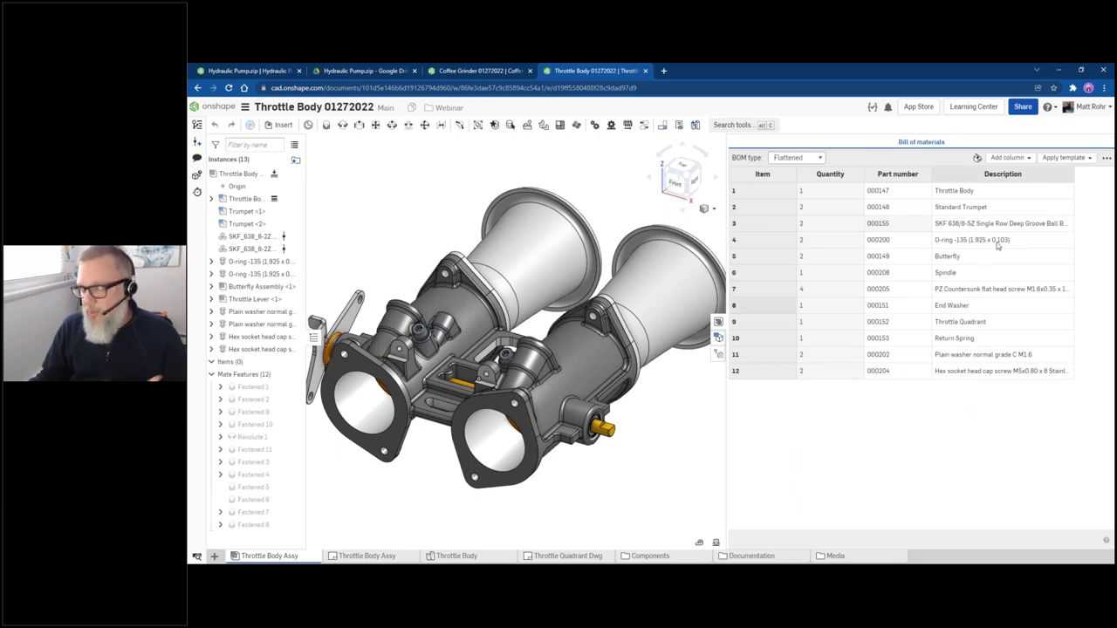
- Add a Mass column to the BOM, showing 775.776 g for the Throttle Body
left_click(1020, 165)
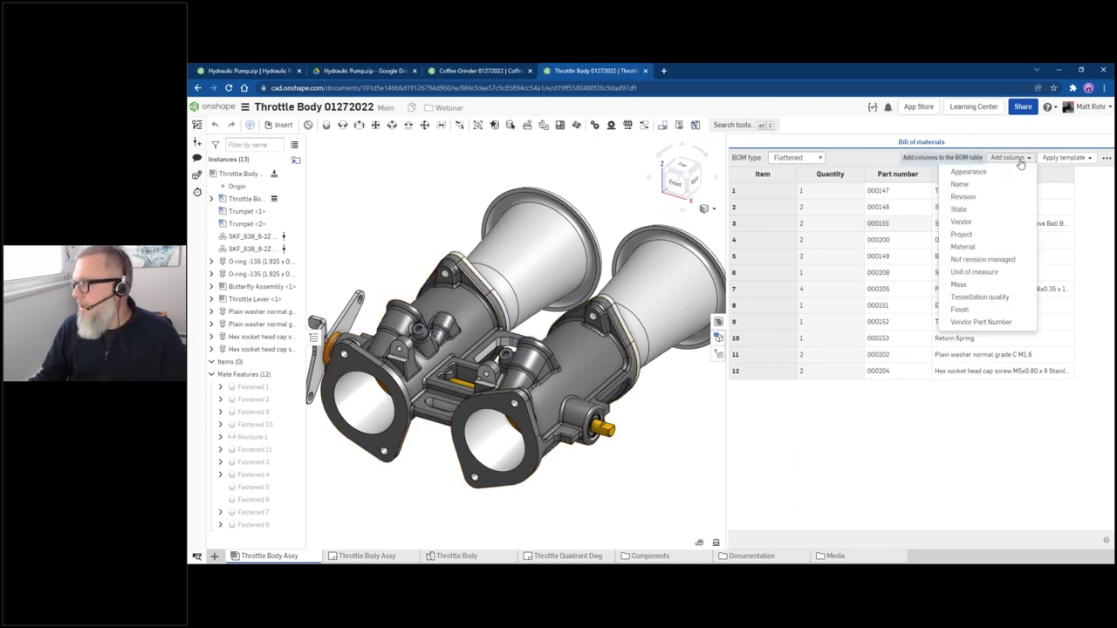
left_click(965, 285)
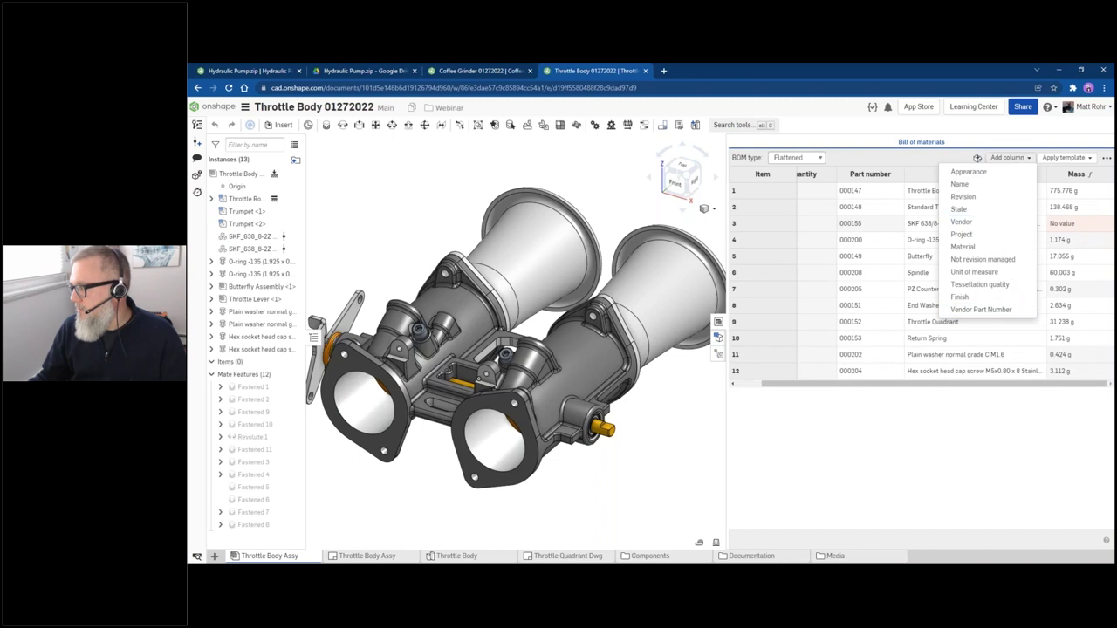
left_click(928, 160)
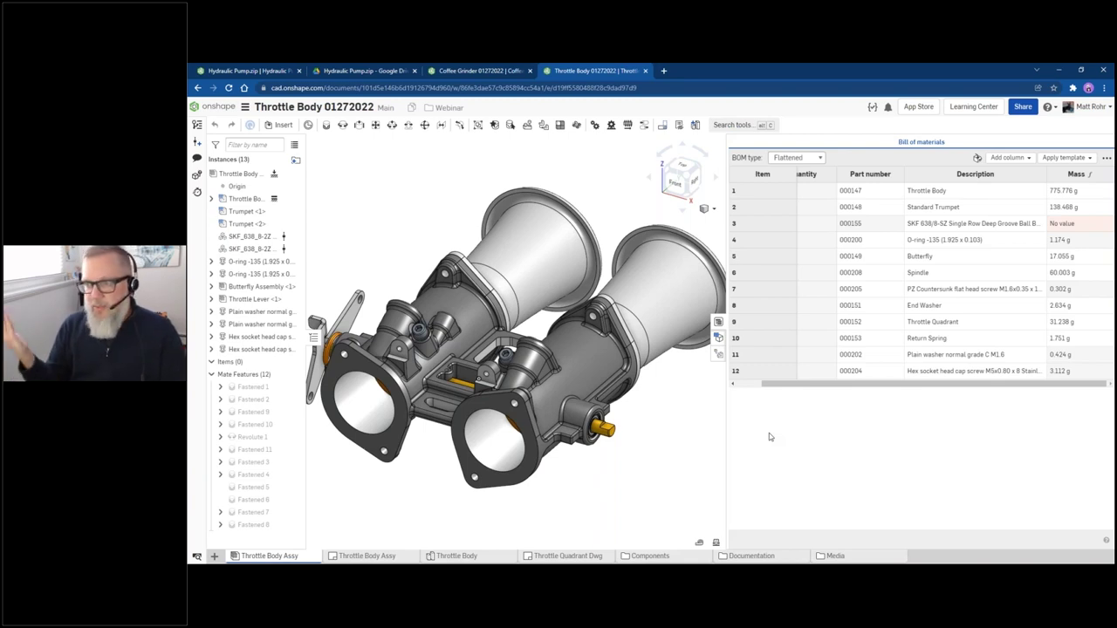
- Insert the Beck Fuel Injector Part Studio into the throttle body assembly
right_click_drag(512, 202, 410, 218)
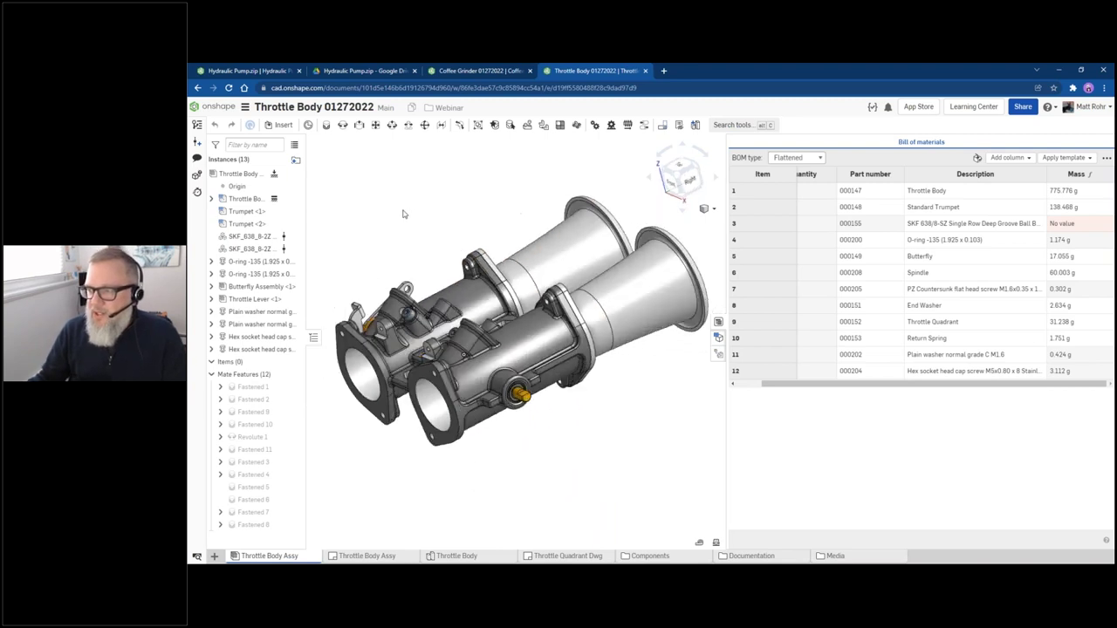
left_click(268, 125)
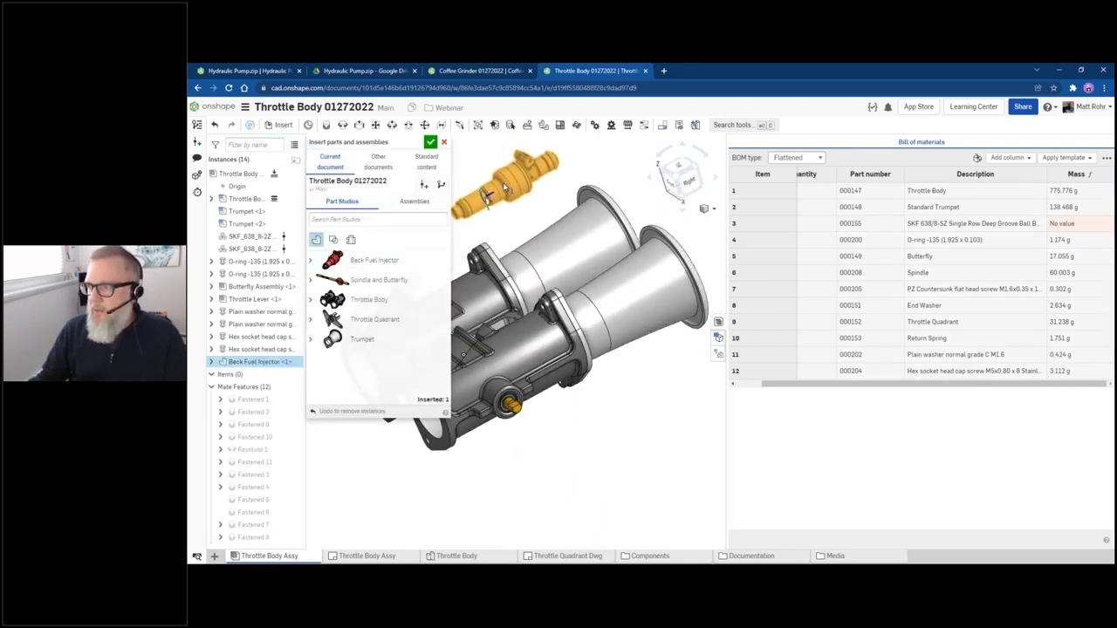
left_click(491, 200)
left_click(430, 142)
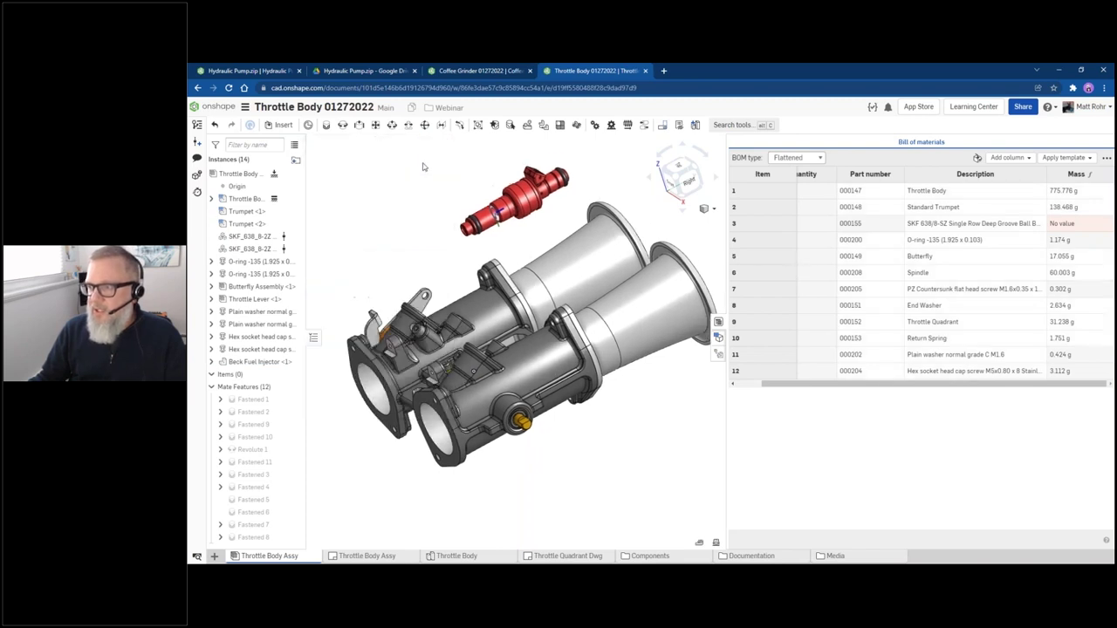
key("f")
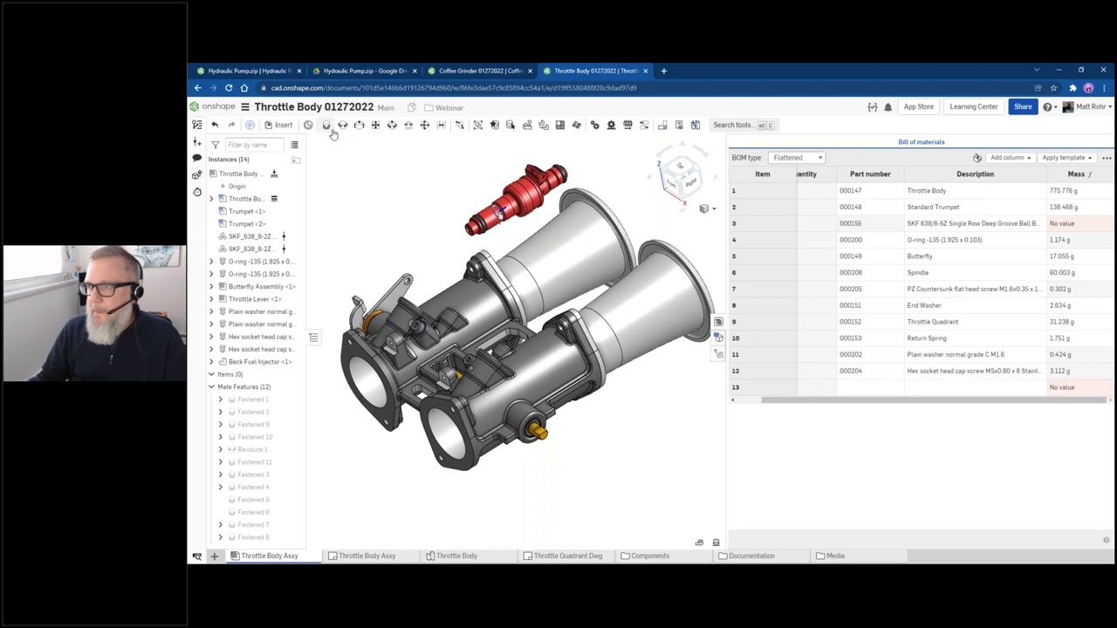
- Fasten the injector's mate connector to the mounting hole connector on the throttle body
left_click(327, 125)
left_click(502, 216)
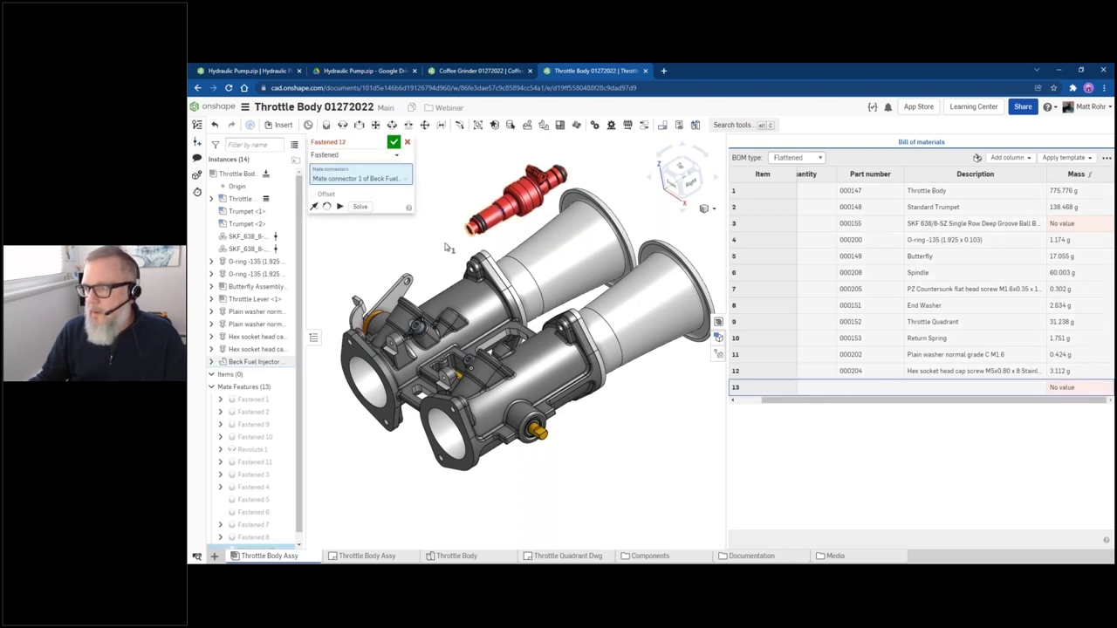
right_click_drag(502, 216, 423, 249)
scroll(422, 249, "up", 5)
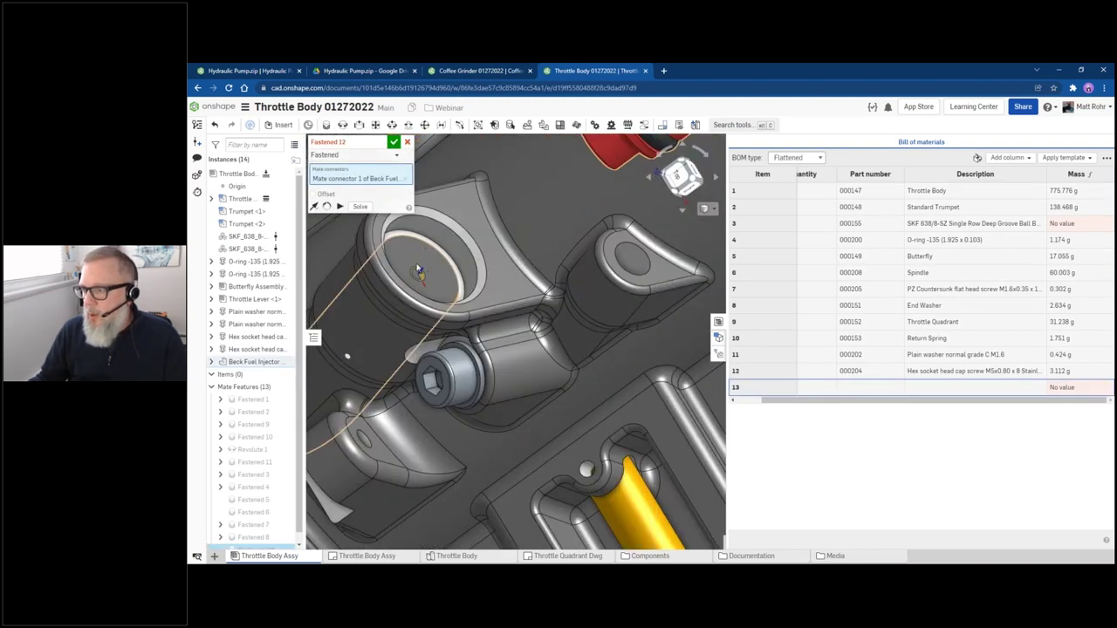
left_click(417, 245)
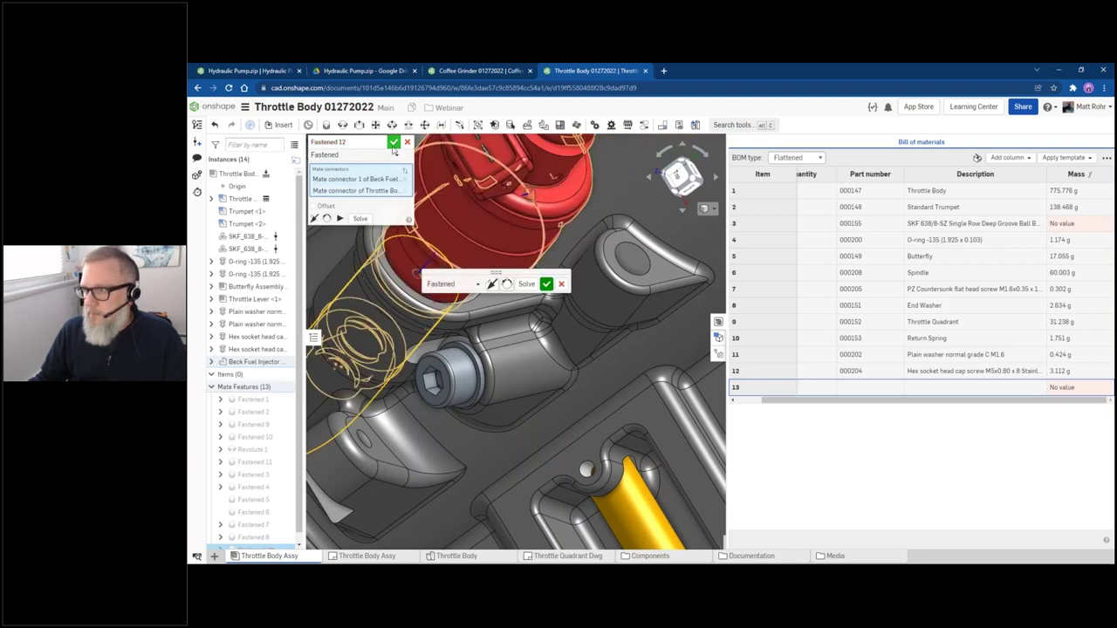
left_click(394, 141)
scroll(451, 282, "down", 5)
right_click_drag(452, 282, 454, 234)
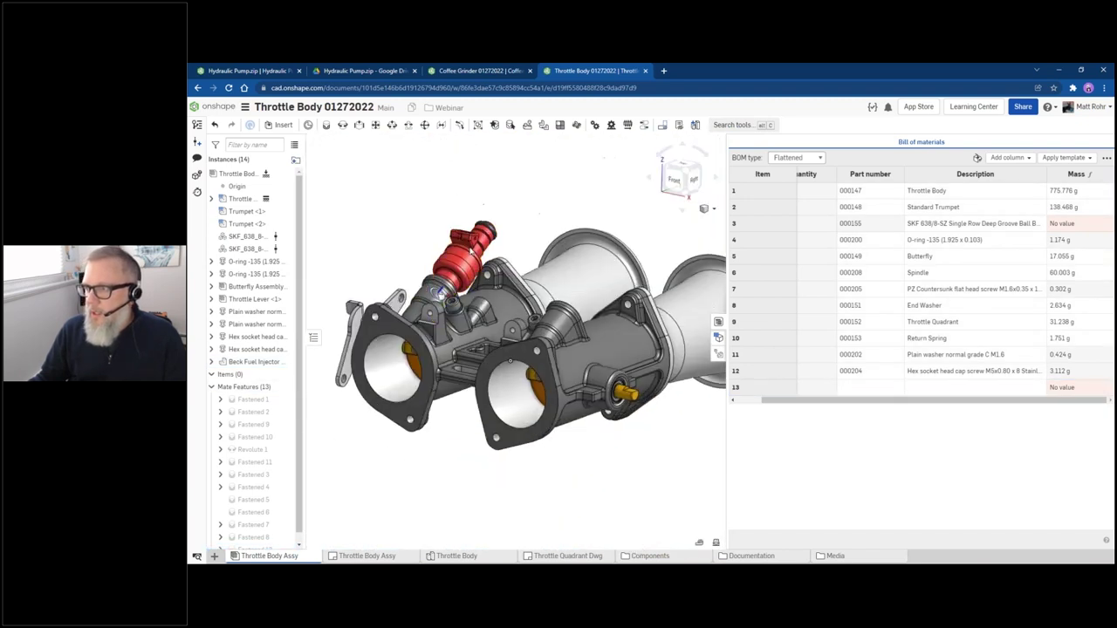
key("p")
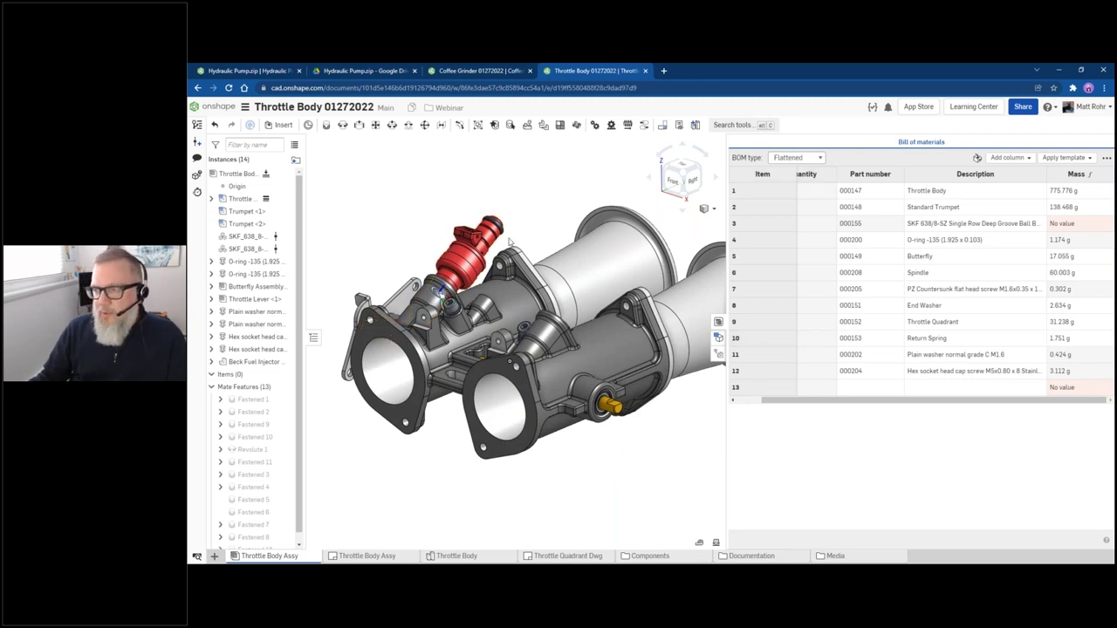
right_click(513, 199)
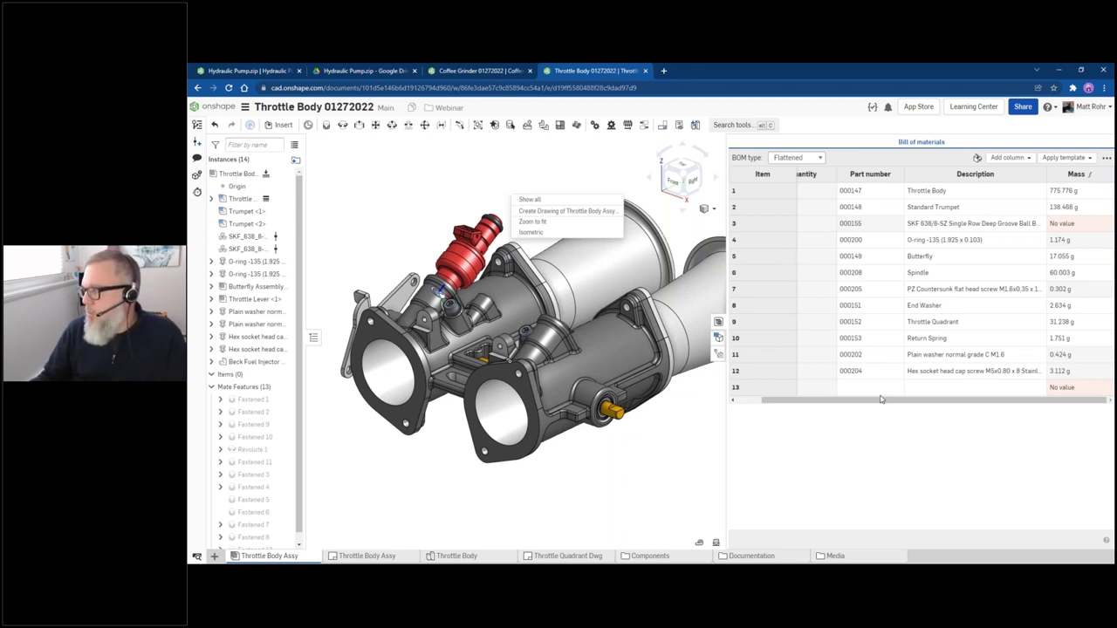
right_click(434, 211)
left_click(449, 252)
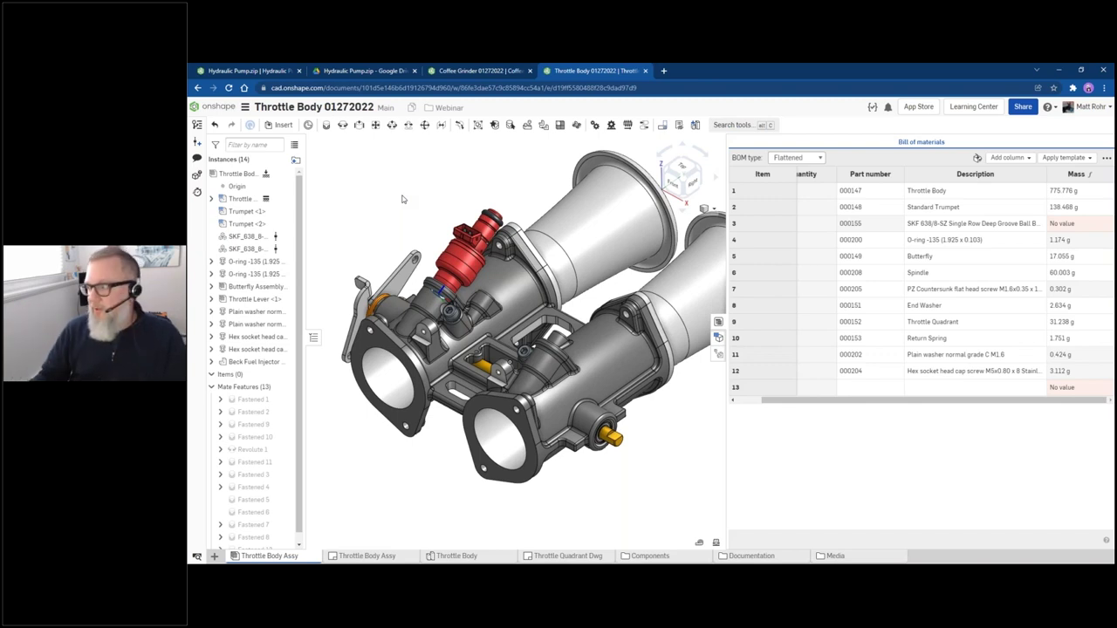
- Describe BOM row 13 as 'Fuel Injector' and generate its next part number, 000209
left_click(930, 387)
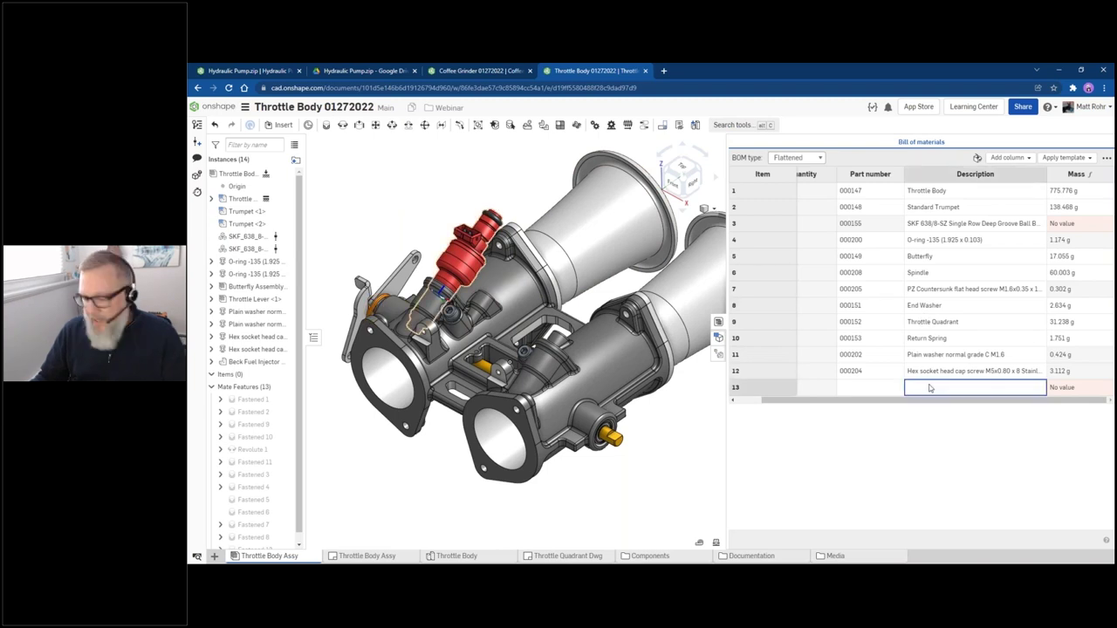
type("Fuel Injector")
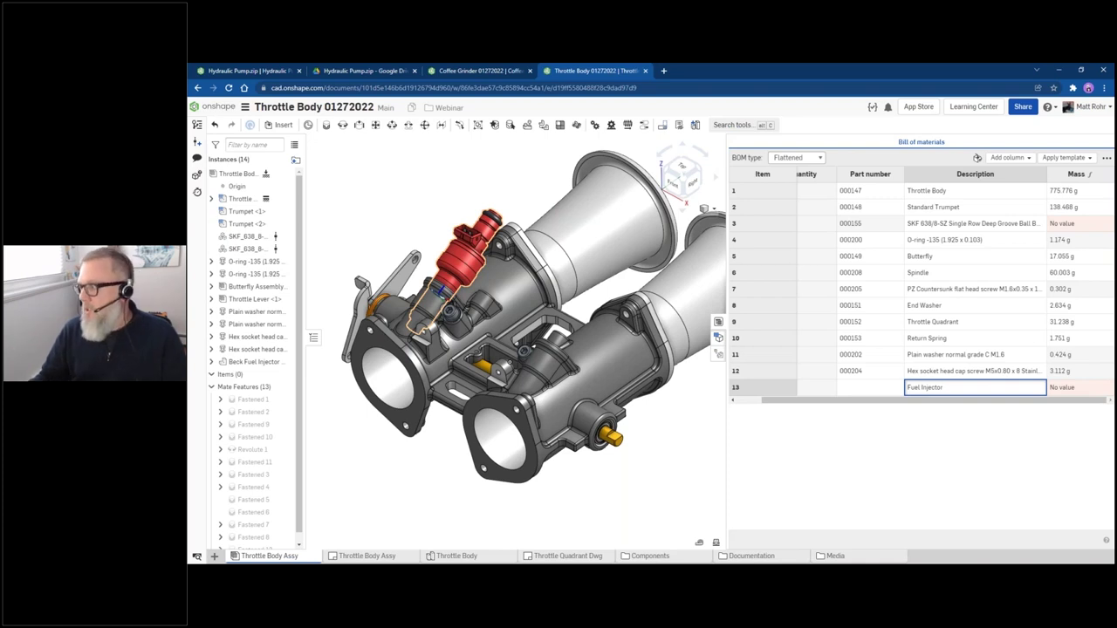
left_click(889, 388)
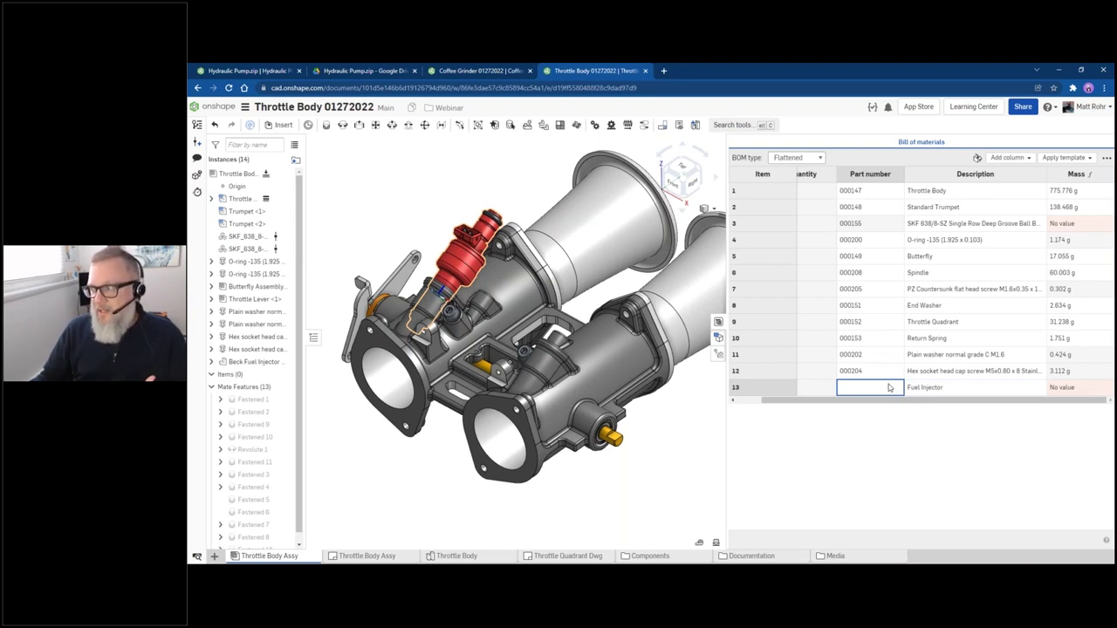
right_click(889, 386)
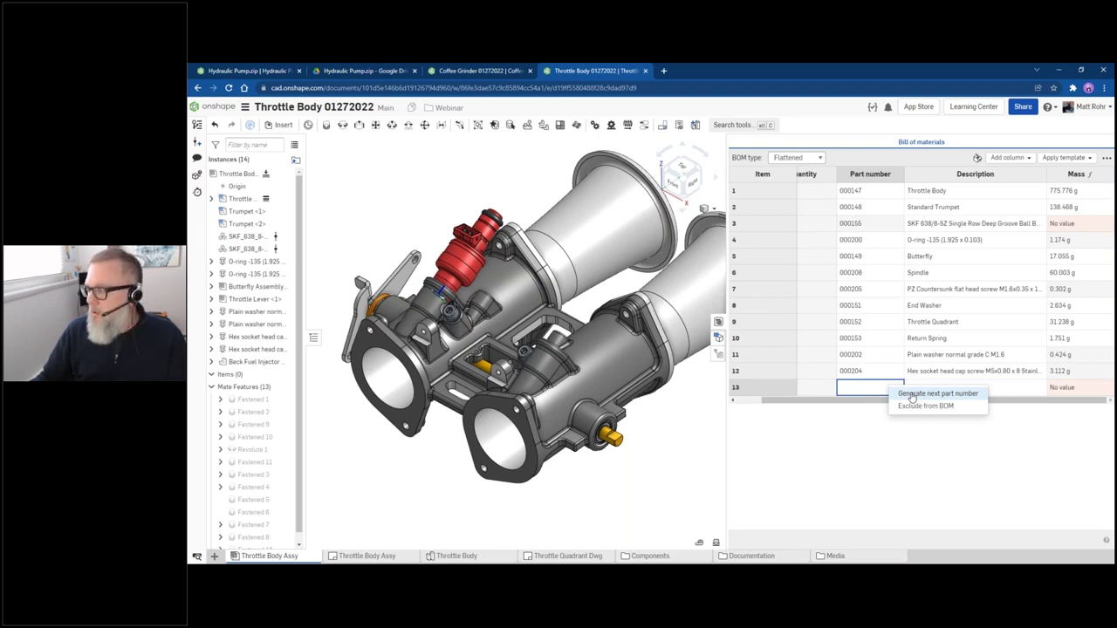
left_click(912, 394)
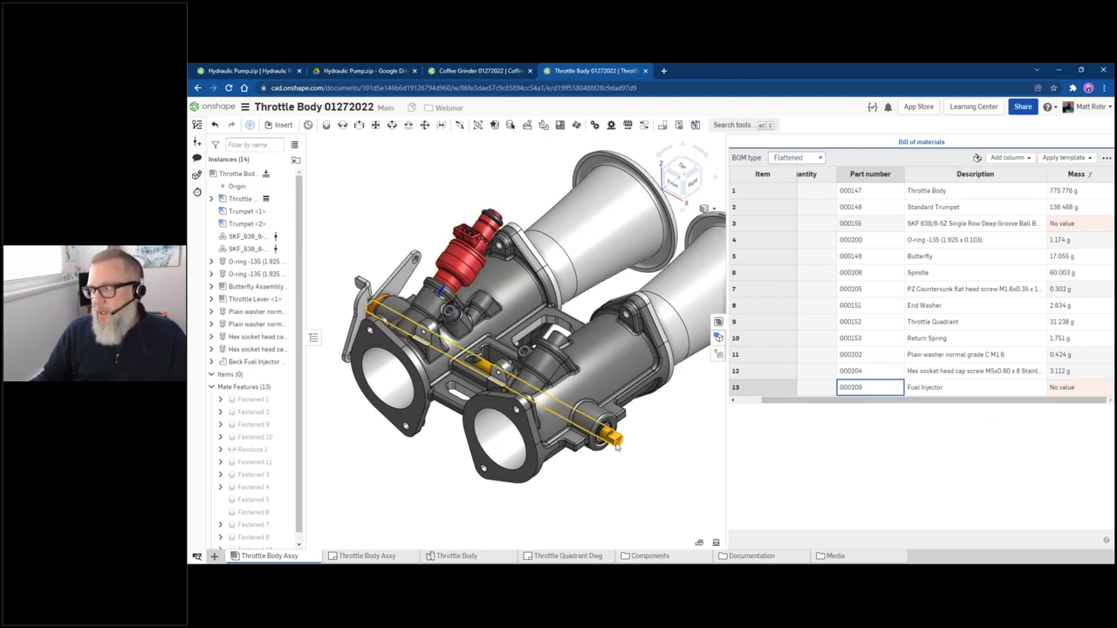
left_click(634, 475)
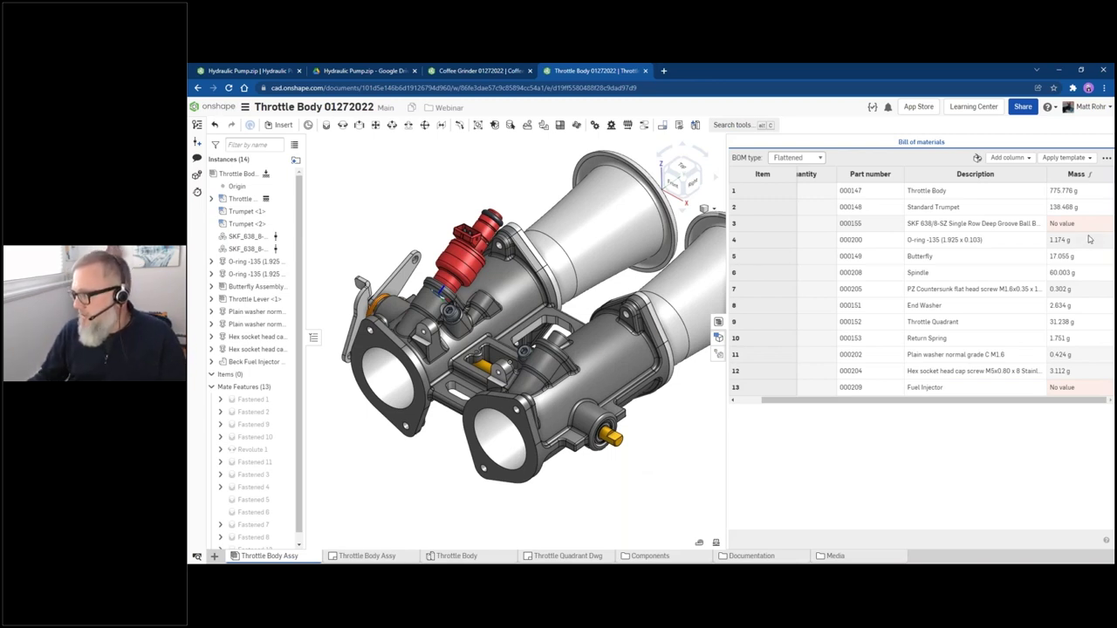
- Hide the bill of materials and bring up the Insert parts and assemblies panel
left_click(719, 323)
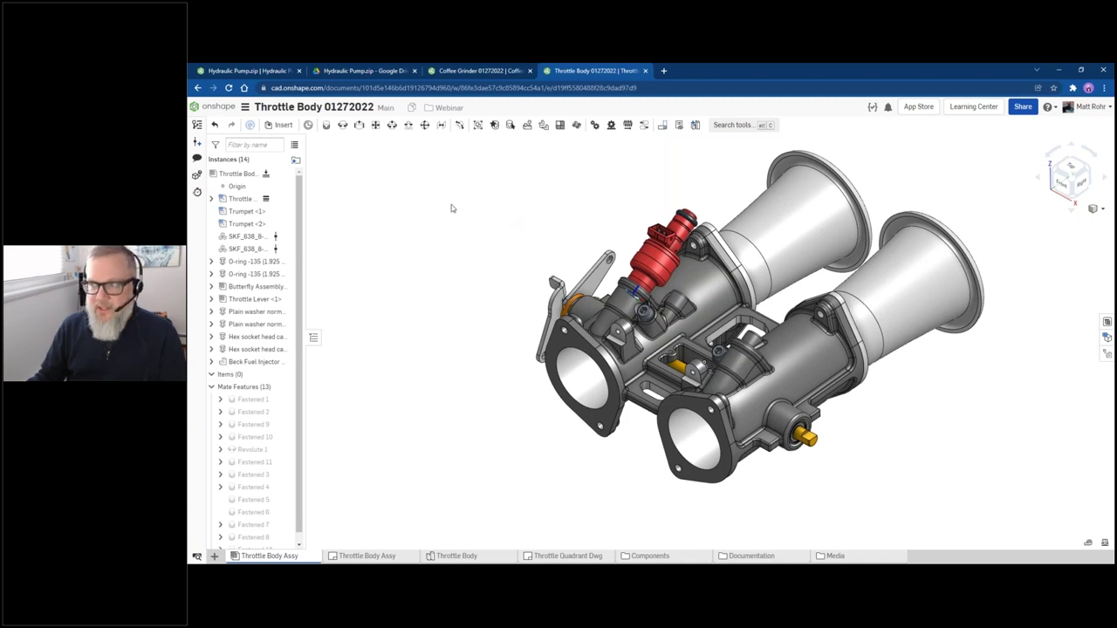
left_click(274, 126)
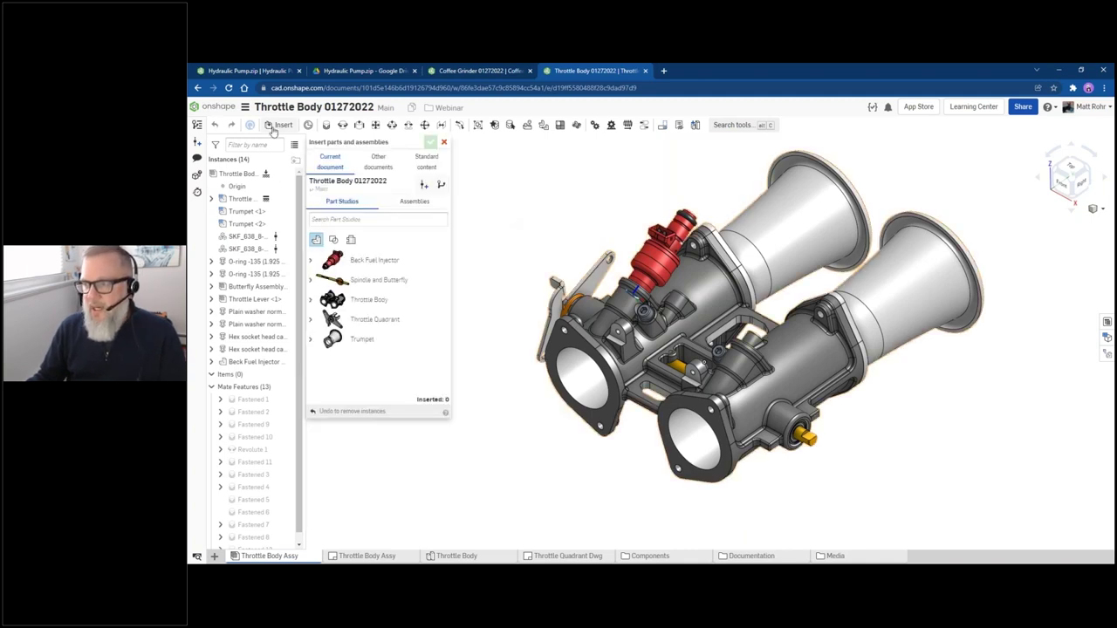
- In Standard content, set a washer to M24, then auto-size it from a trumpet flange hole
left_click(423, 165)
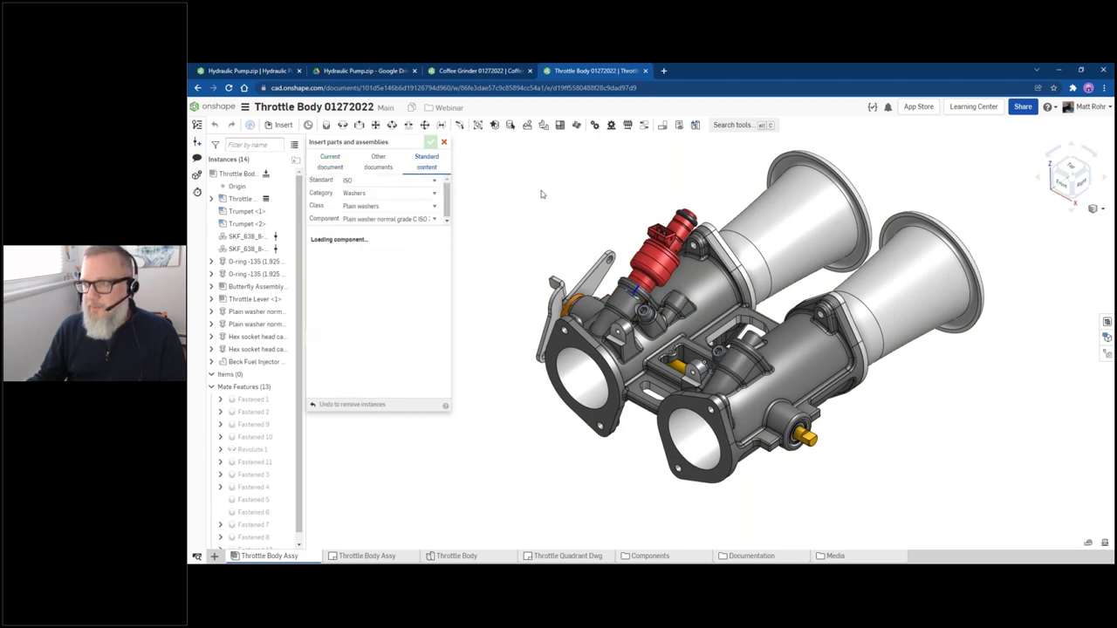
mouse_move(541, 194)
right_mouse_down()
mouse_move(551, 219)
mouse_move(495, 228)
right_mouse_up()
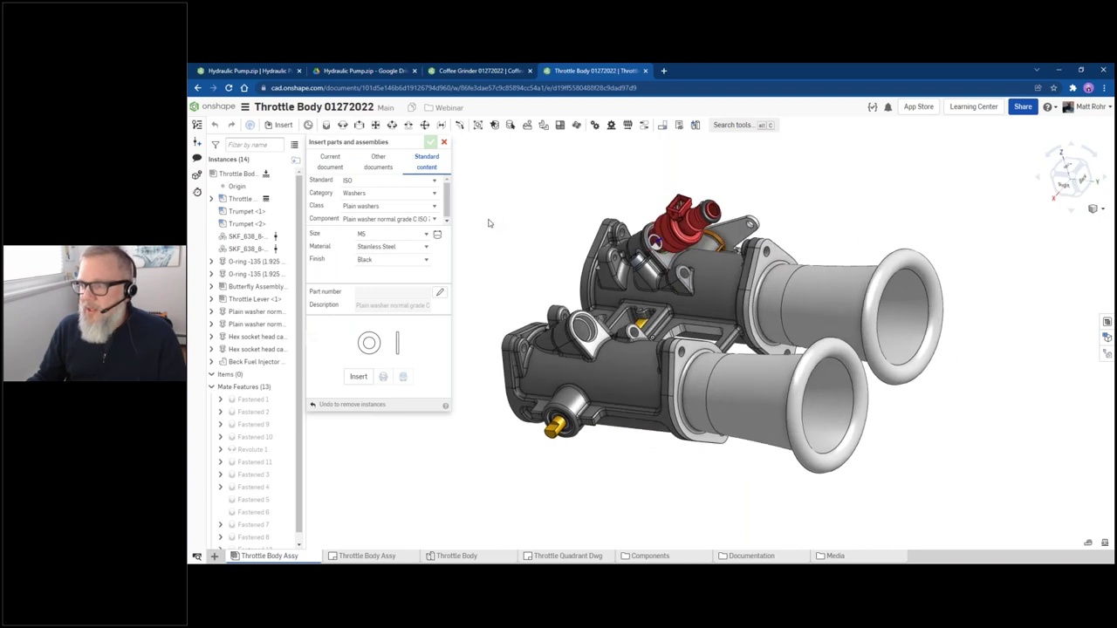
scroll(529, 246, "down", 2)
scroll(529, 246, "down", 2)
scroll(529, 246, "down", 1)
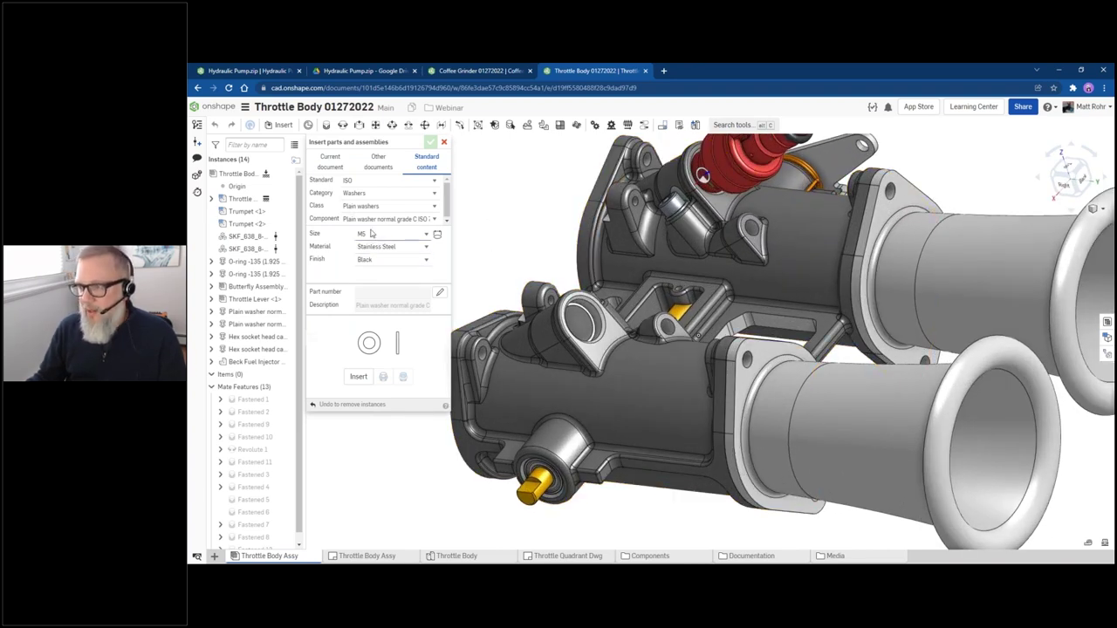
left_click(377, 234)
left_click(391, 351)
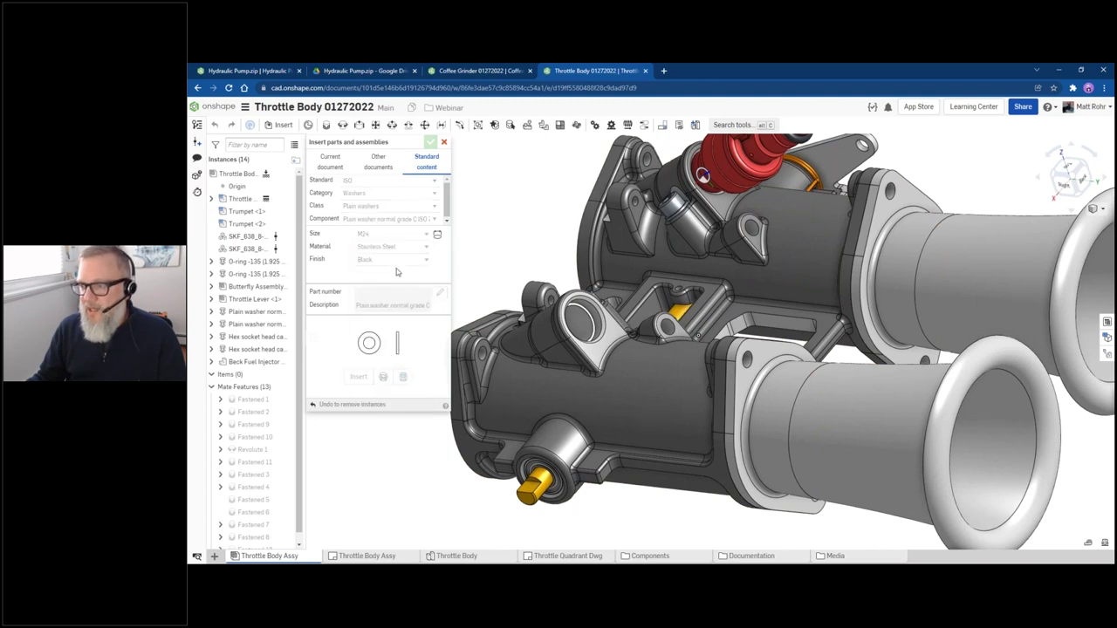
left_click(437, 236)
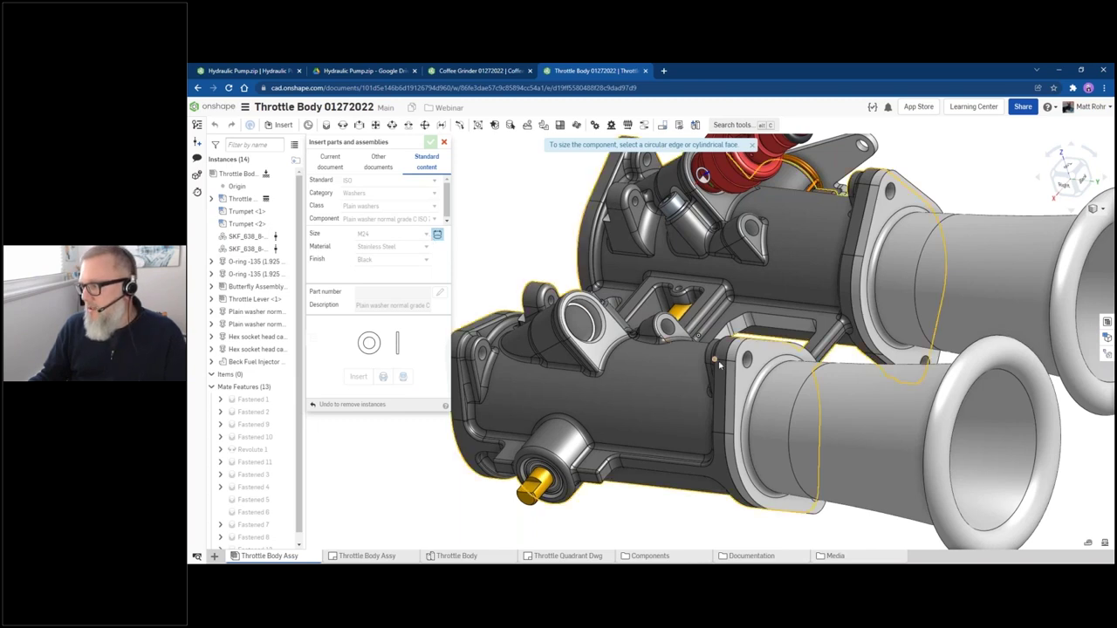
left_click(747, 359)
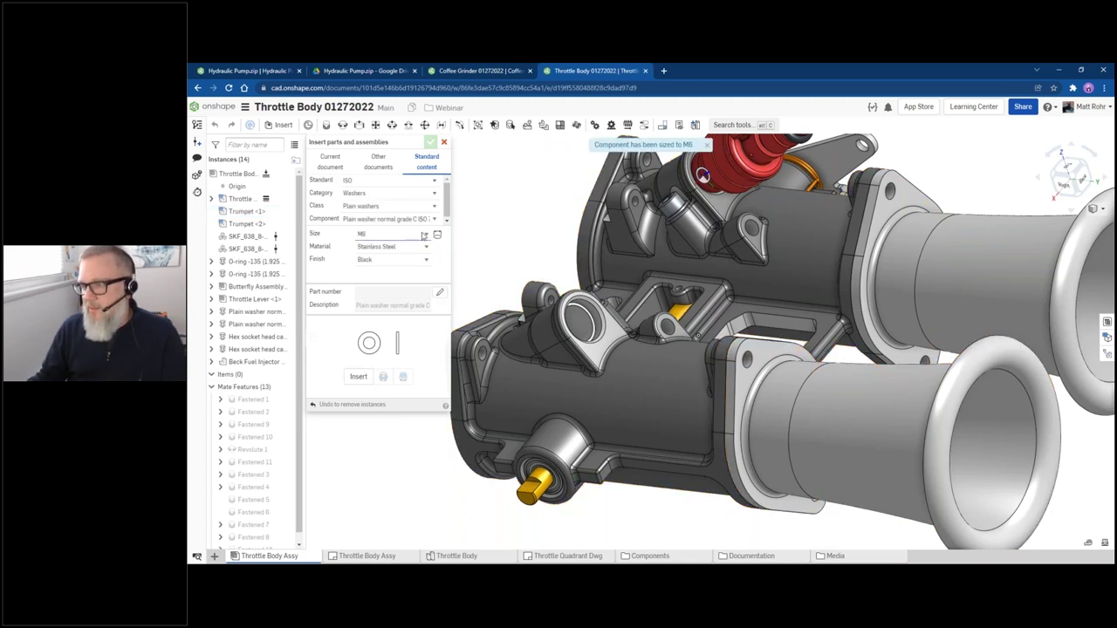
- Insert auto-sized M5 x 25 socket head cap screws into both trumpet flange faces
left_click(391, 199)
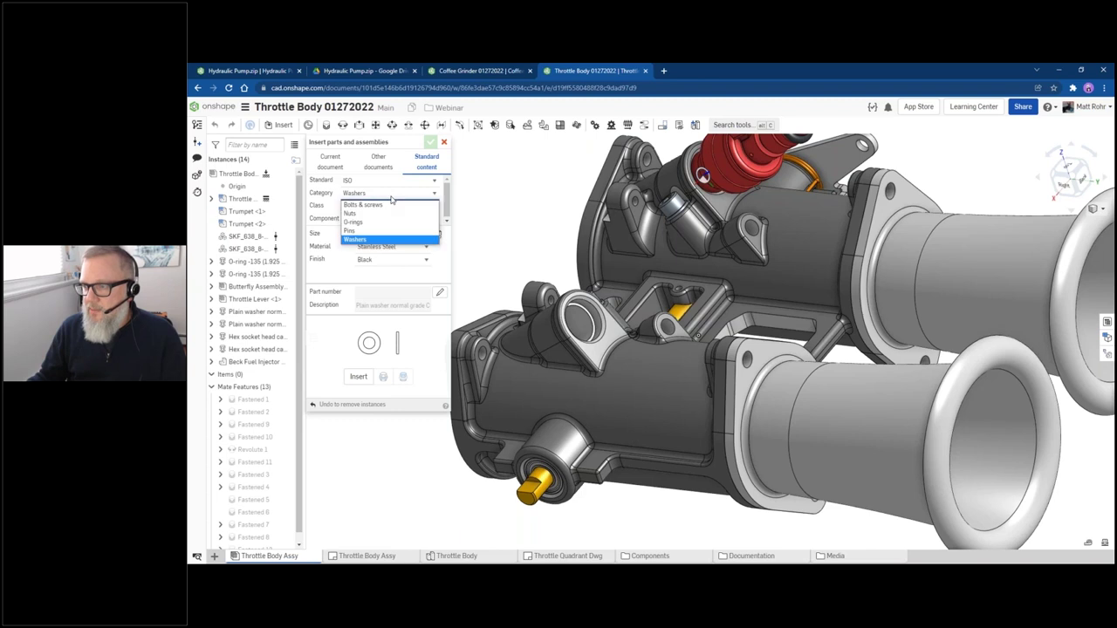
left_click(388, 209)
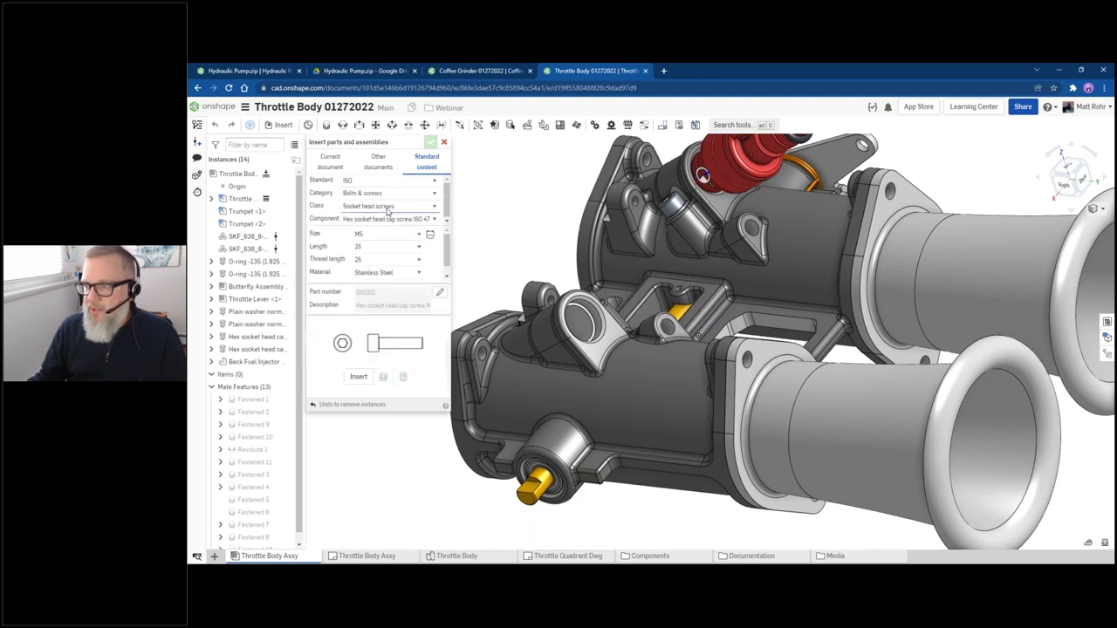
left_click(431, 235)
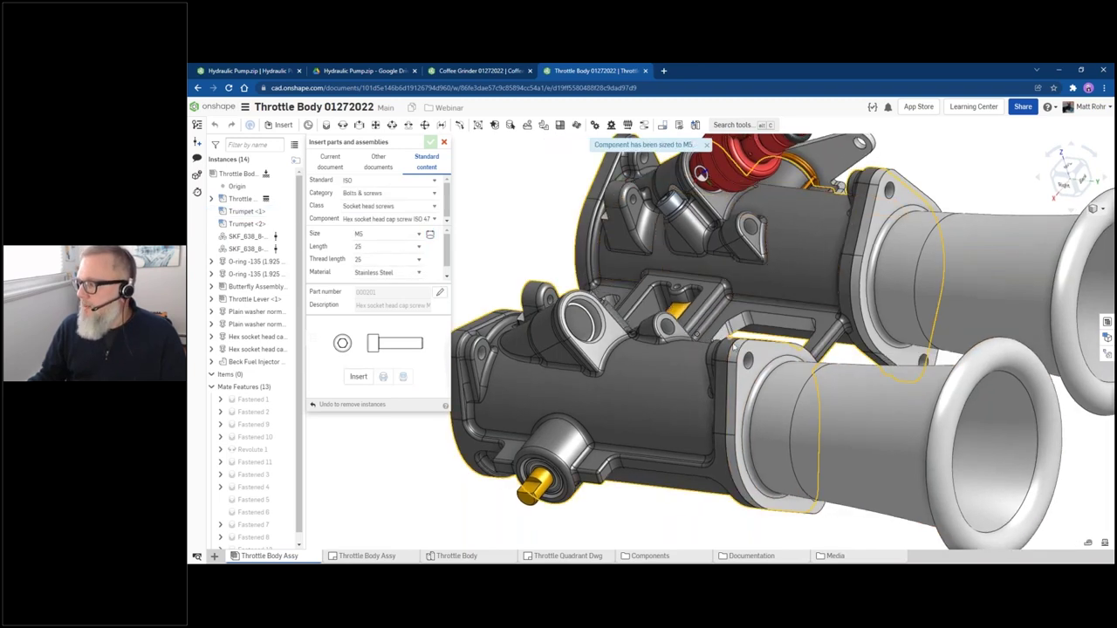
left_click(768, 352)
left_click(880, 214)
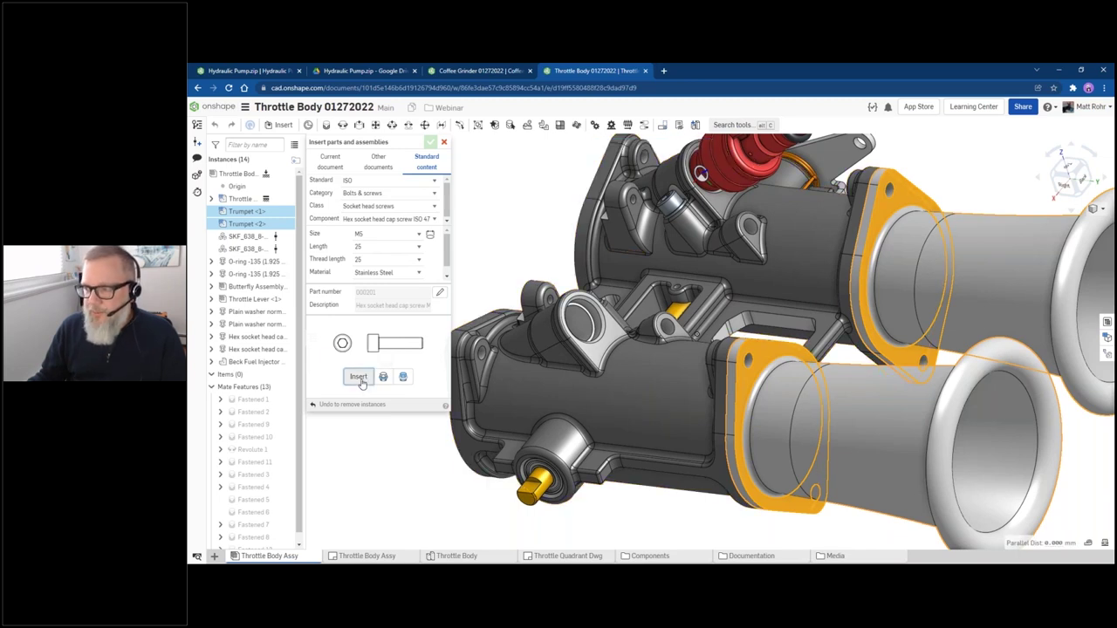
left_click(359, 377)
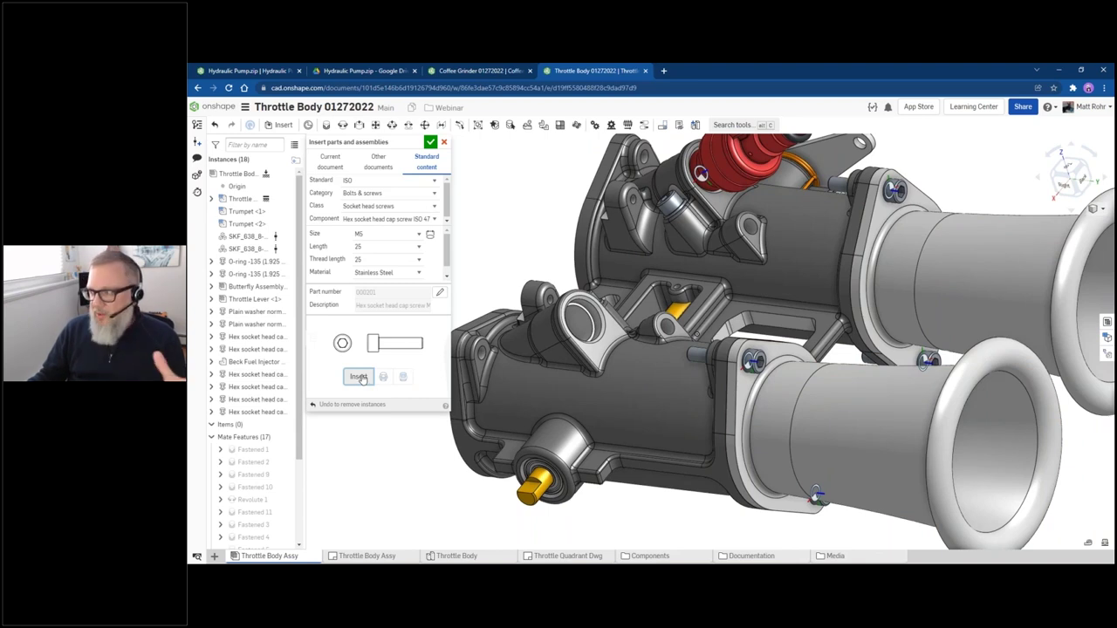
right_click_drag(455, 336, 505, 243)
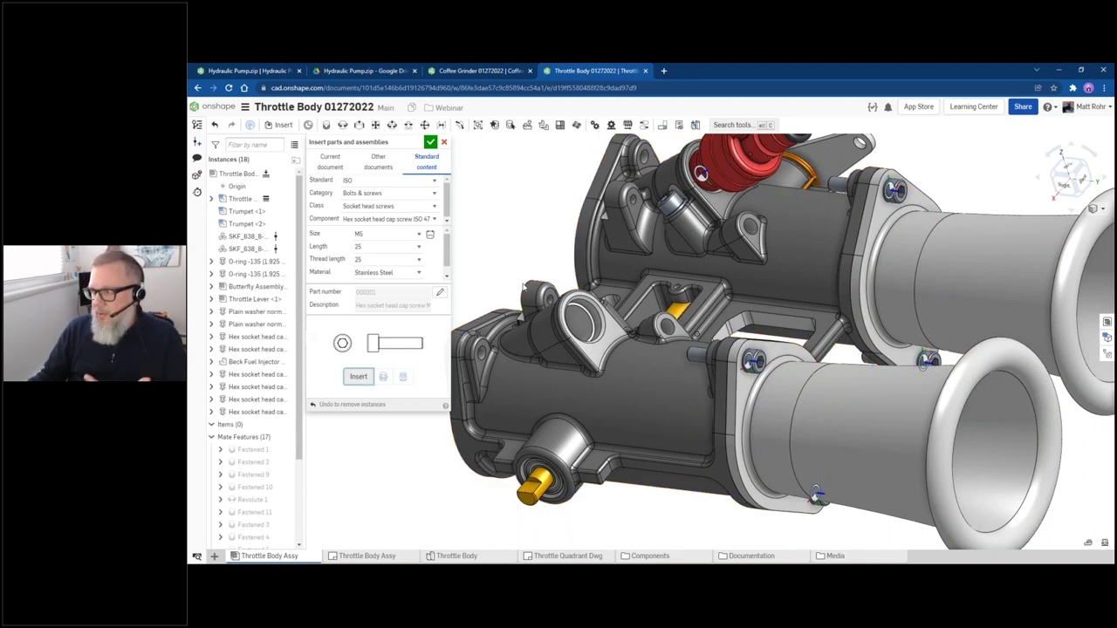
scroll(504, 243, "down", 1)
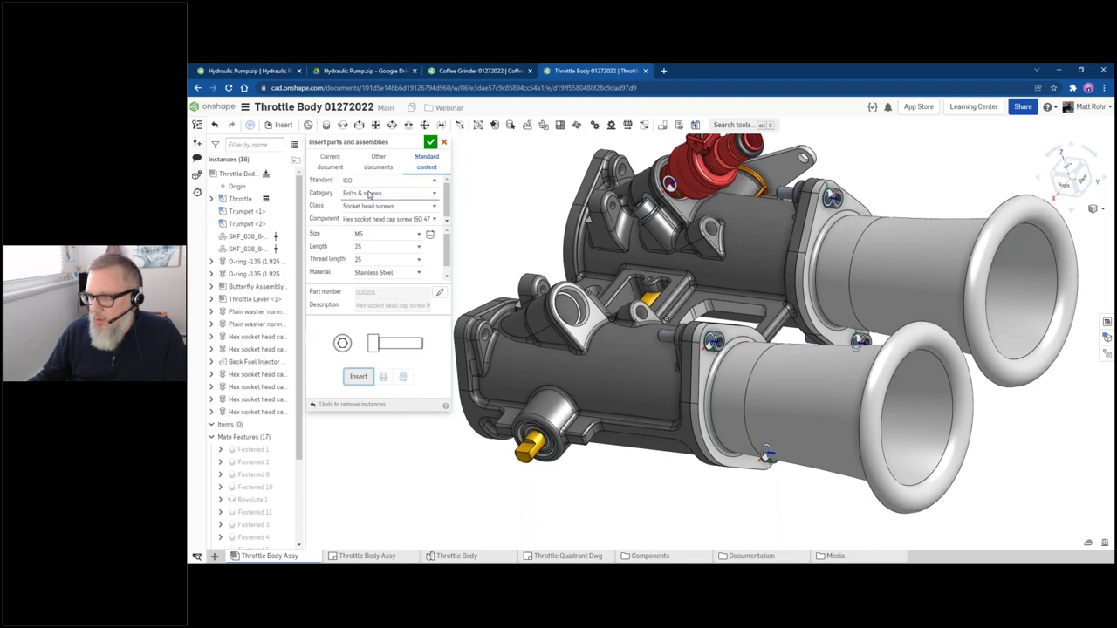
- Insert stainless plain washers closest to both selected trumpets and close the insert panel
left_click(370, 193)
left_click(378, 238)
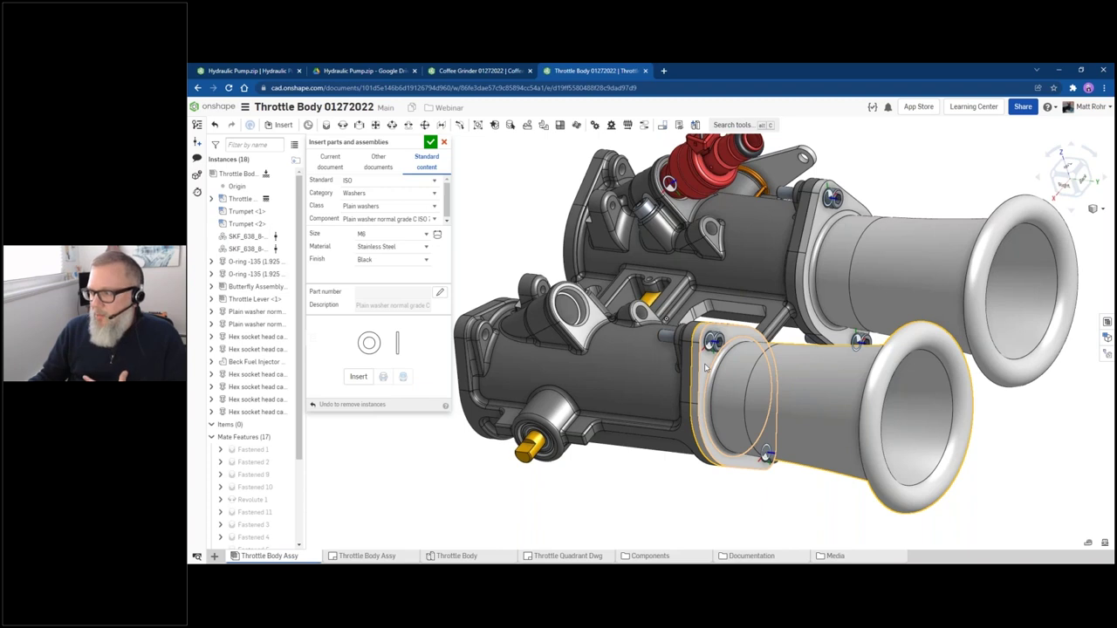
left_click(706, 367)
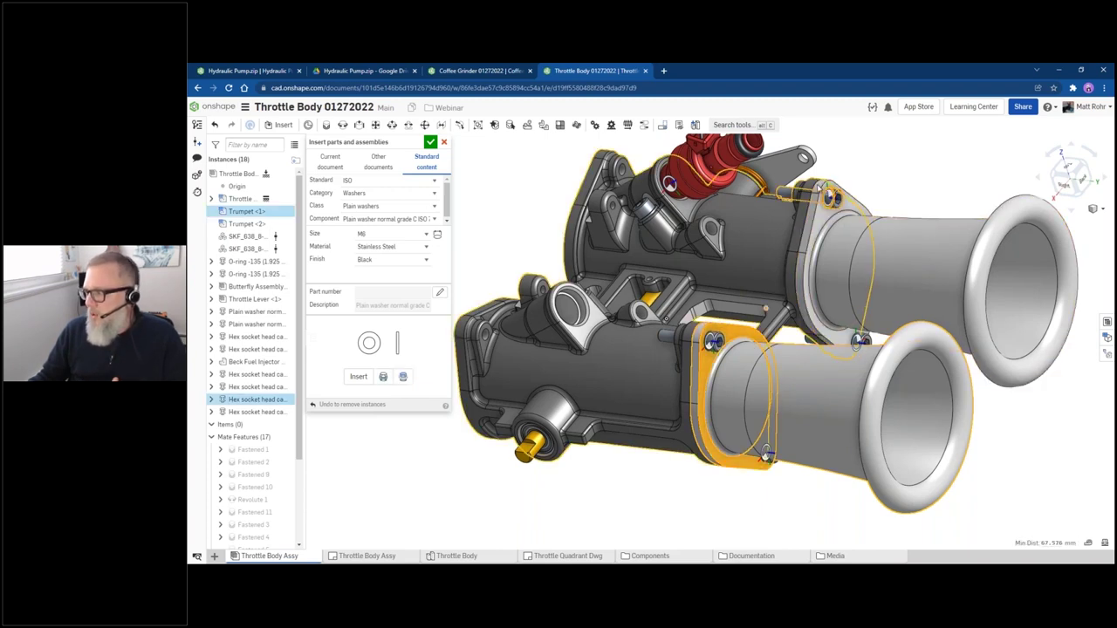
key("Escape")
left_click(825, 222)
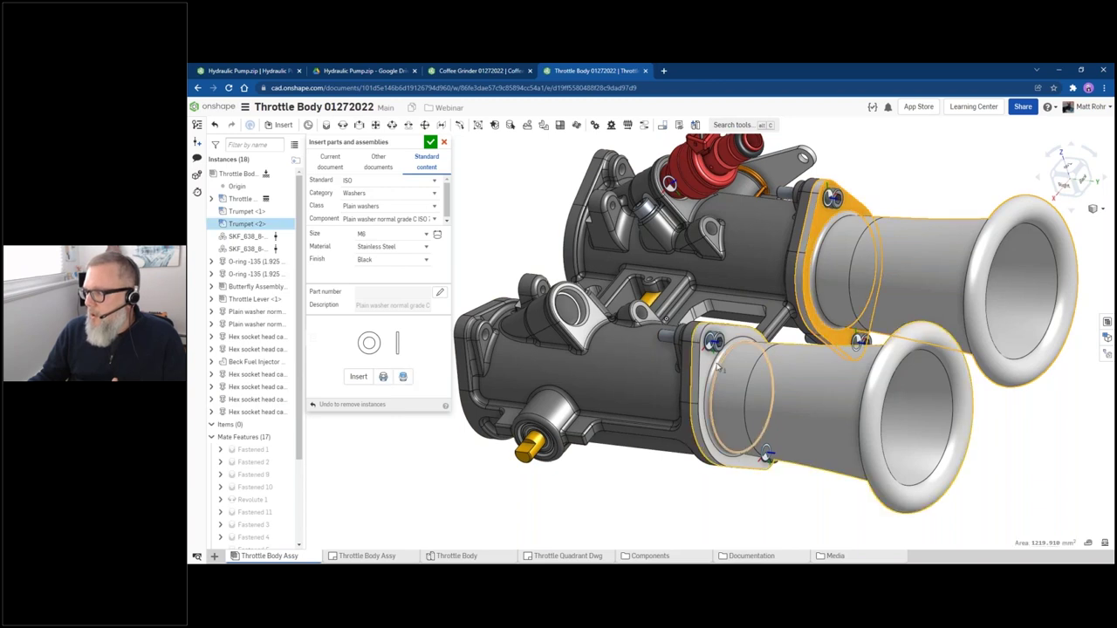
left_click(738, 384)
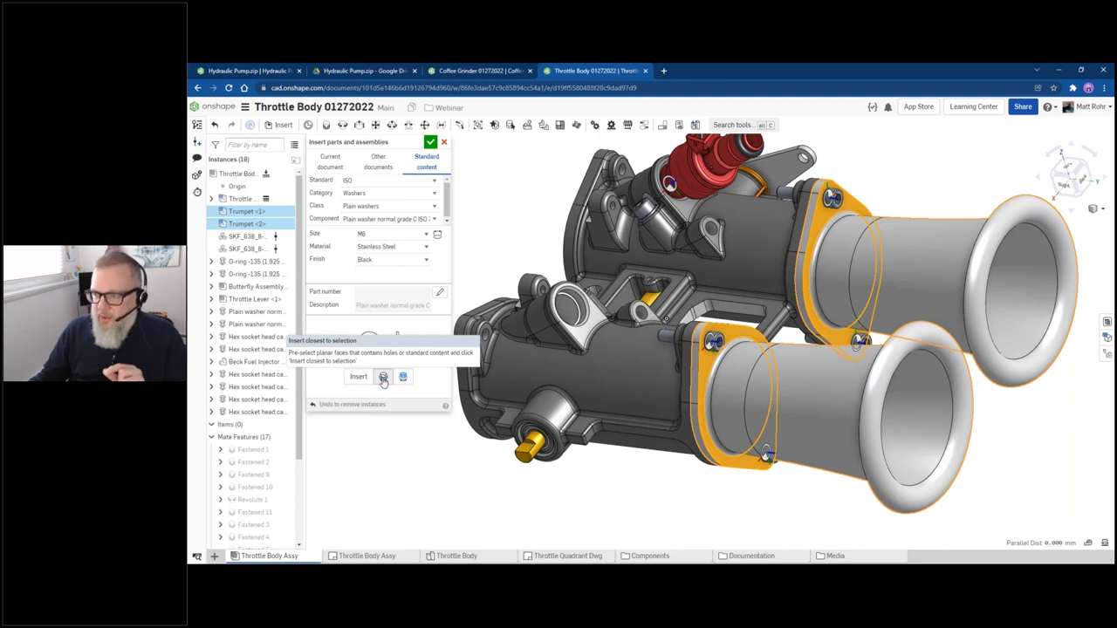
left_click(383, 378)
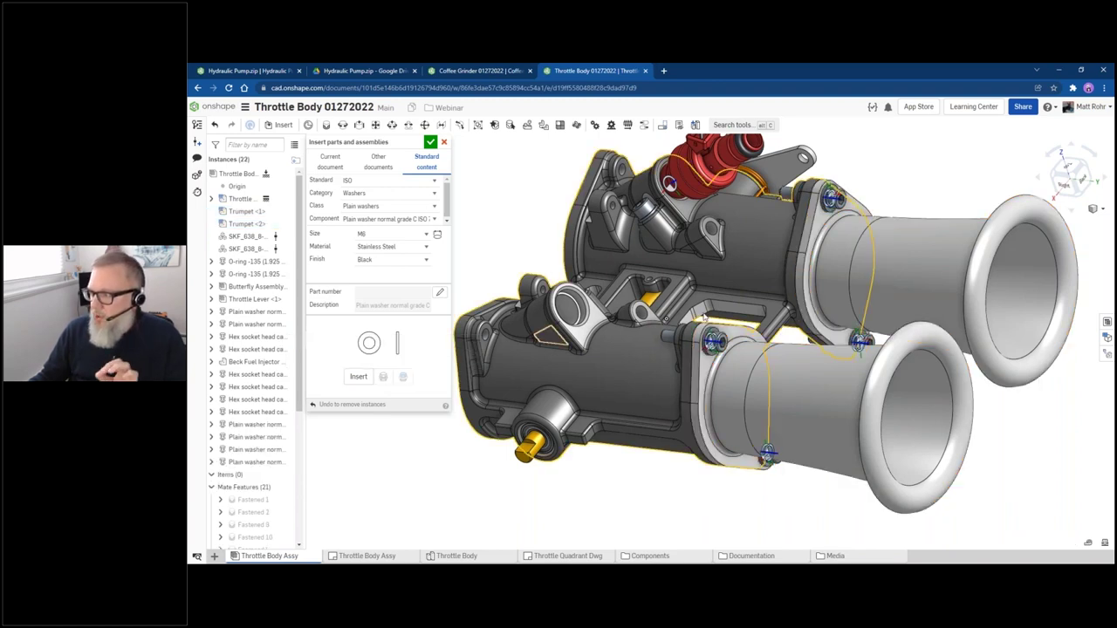
scroll(707, 321, "up", 2)
scroll(716, 329, "up", 2)
scroll(729, 342, "up", 2)
scroll(737, 349, "up", 1)
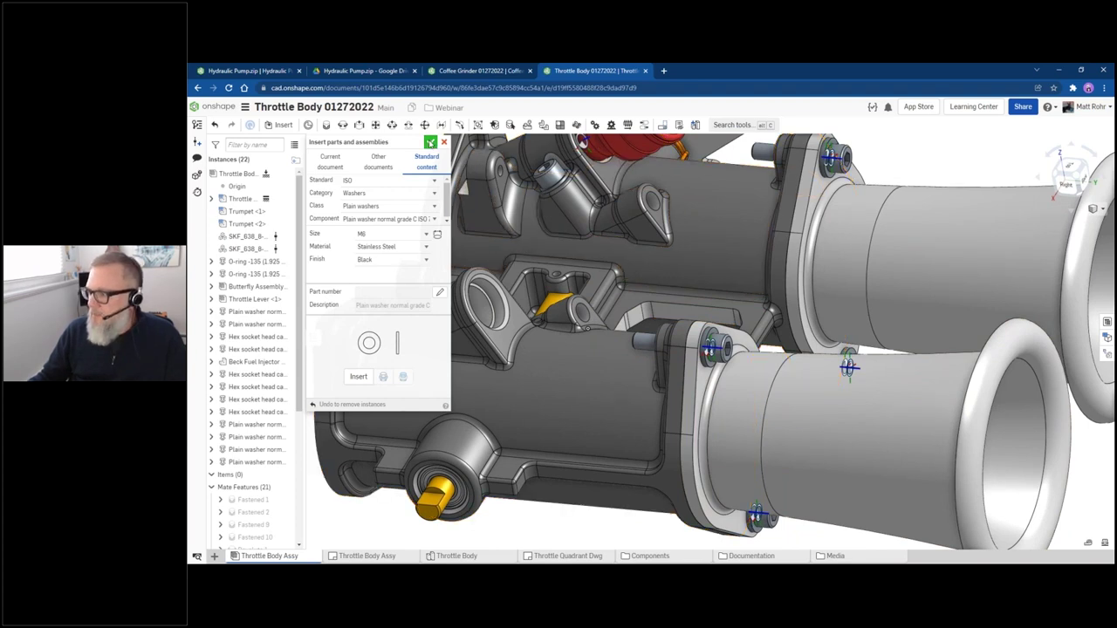
left_click(429, 142)
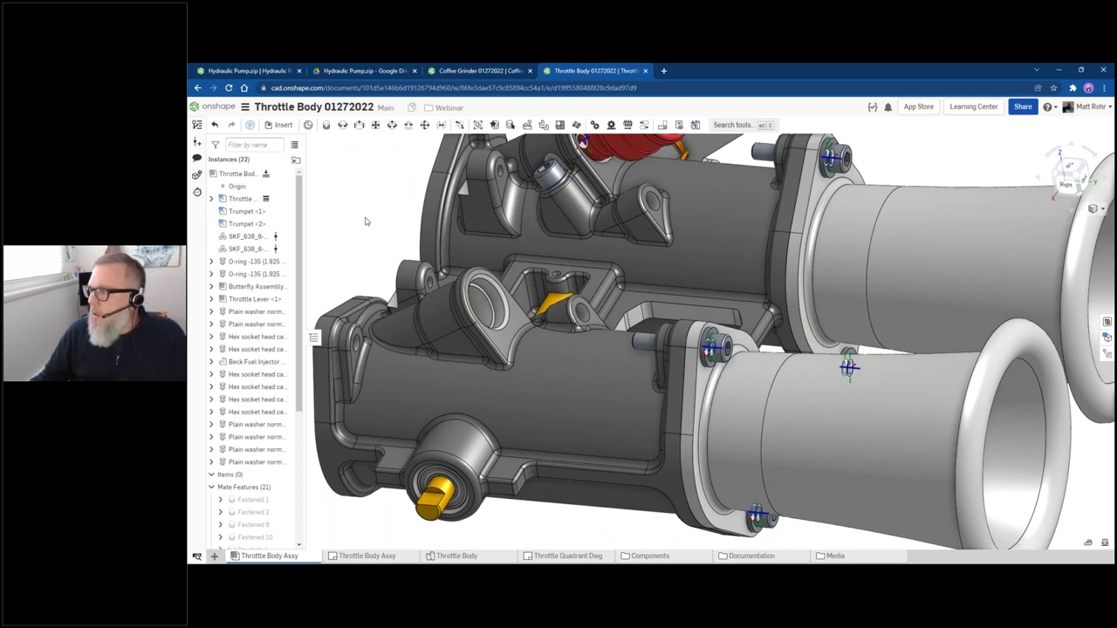
scroll(366, 221, "down", 2)
scroll(366, 221, "down", 1)
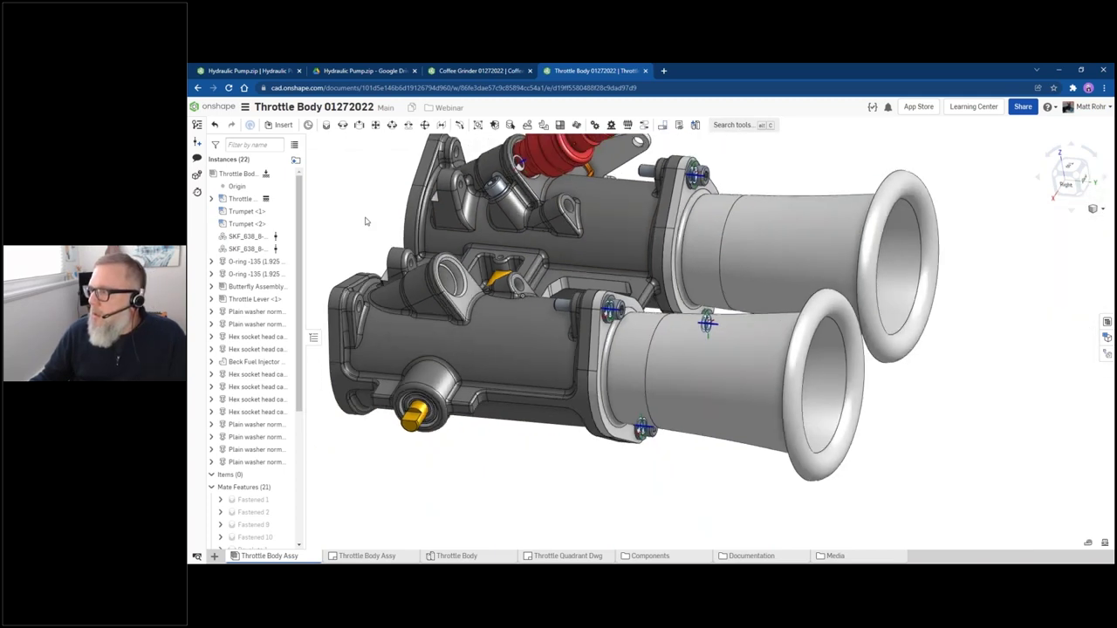
middle_click_drag(366, 221, 404, 245)
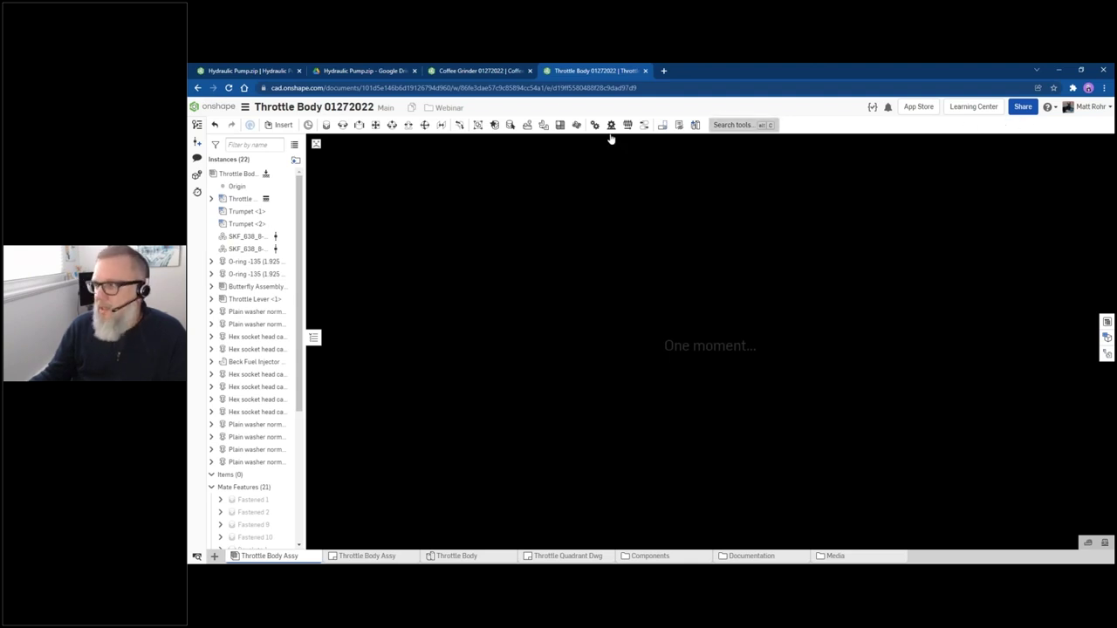
- Go to company settings from the account menu and view Release management
left_click(1091, 107)
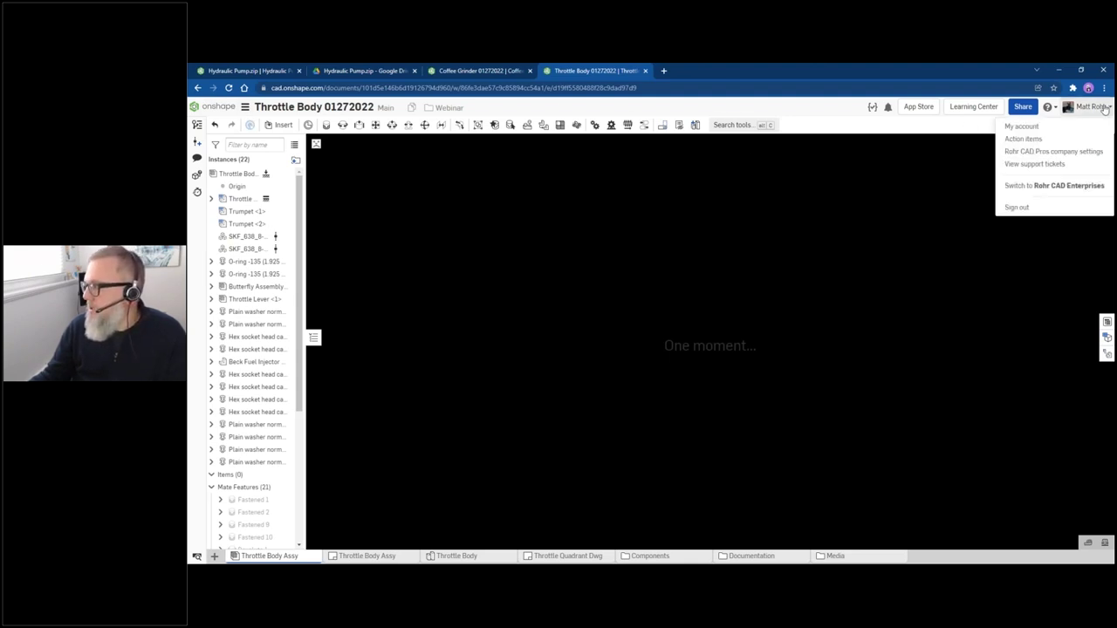
left_click(1089, 152)
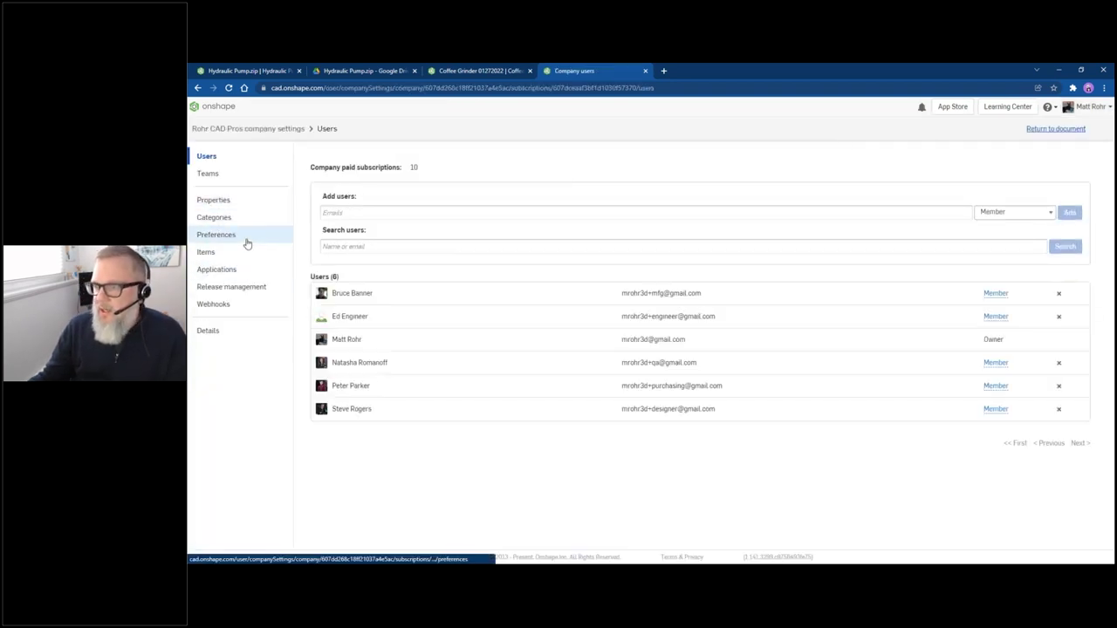
left_click(243, 289)
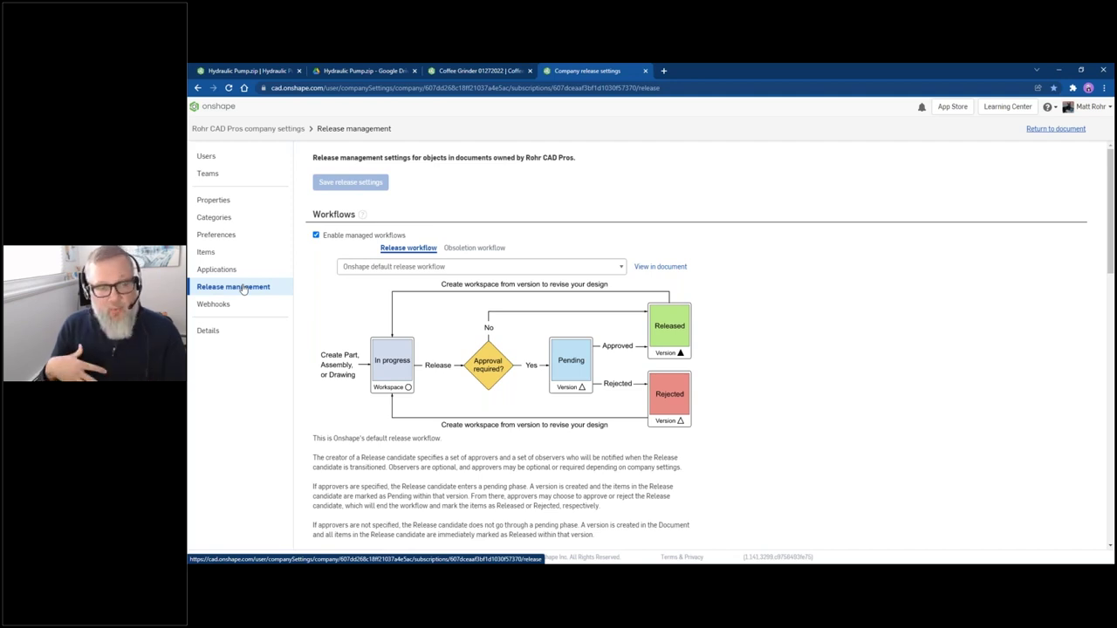
left_click(317, 236)
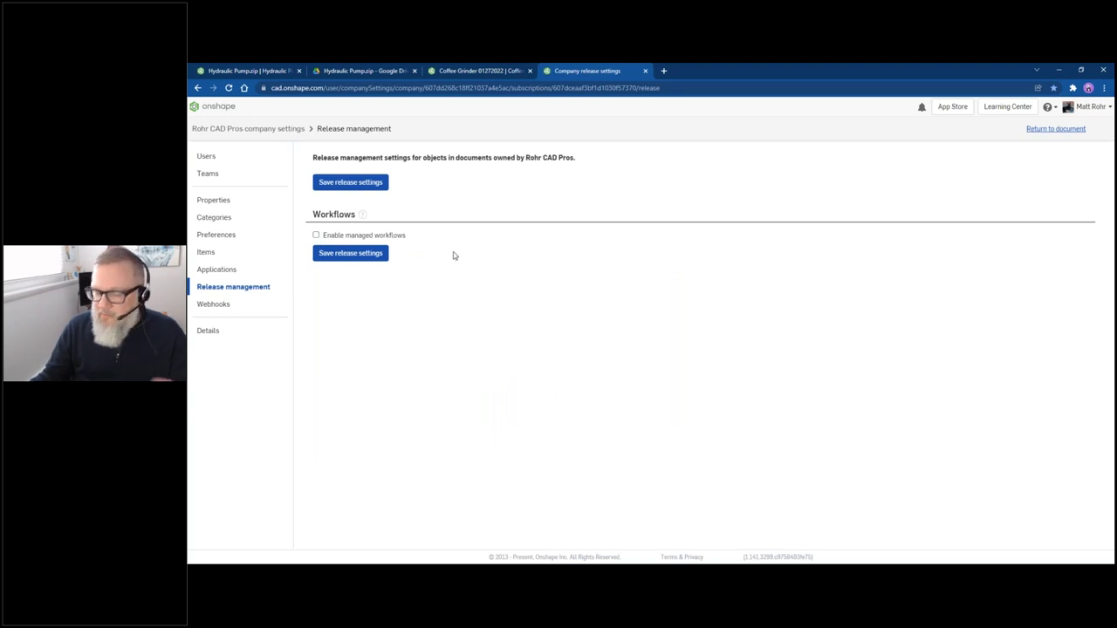
left_click(317, 235)
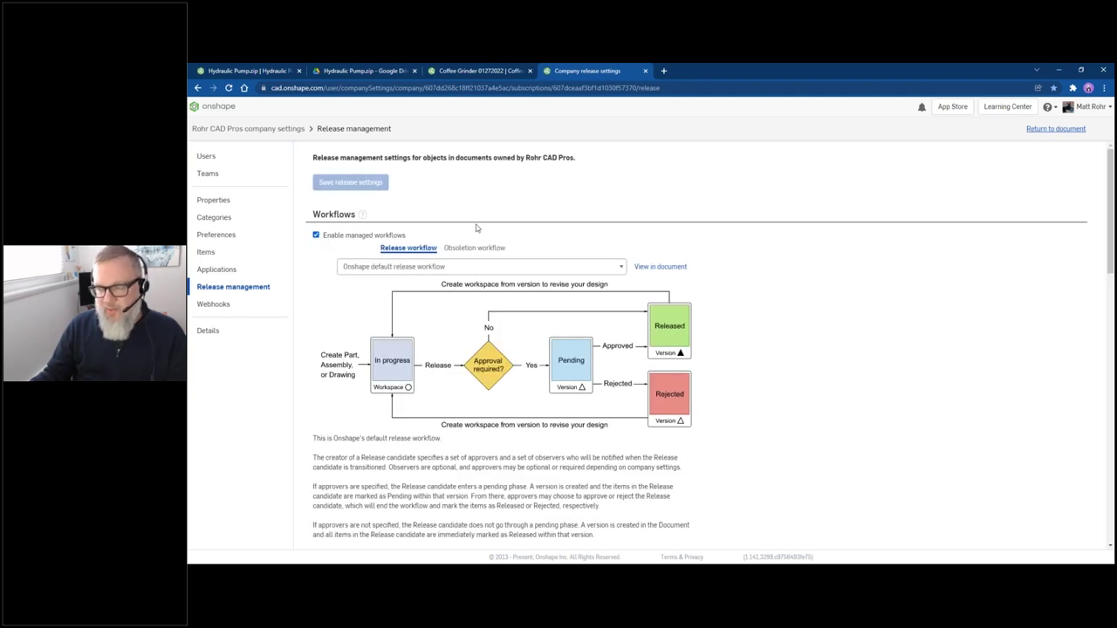
scroll(634, 271, "down", 1)
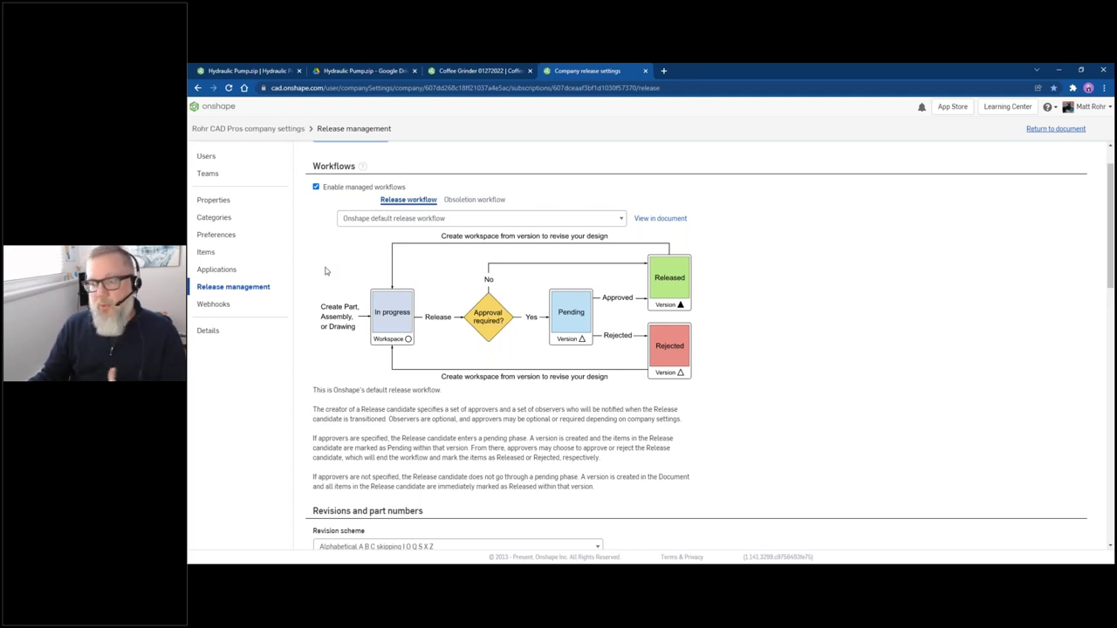
scroll(325, 271, "down", 1)
scroll(480, 253, "down", 1)
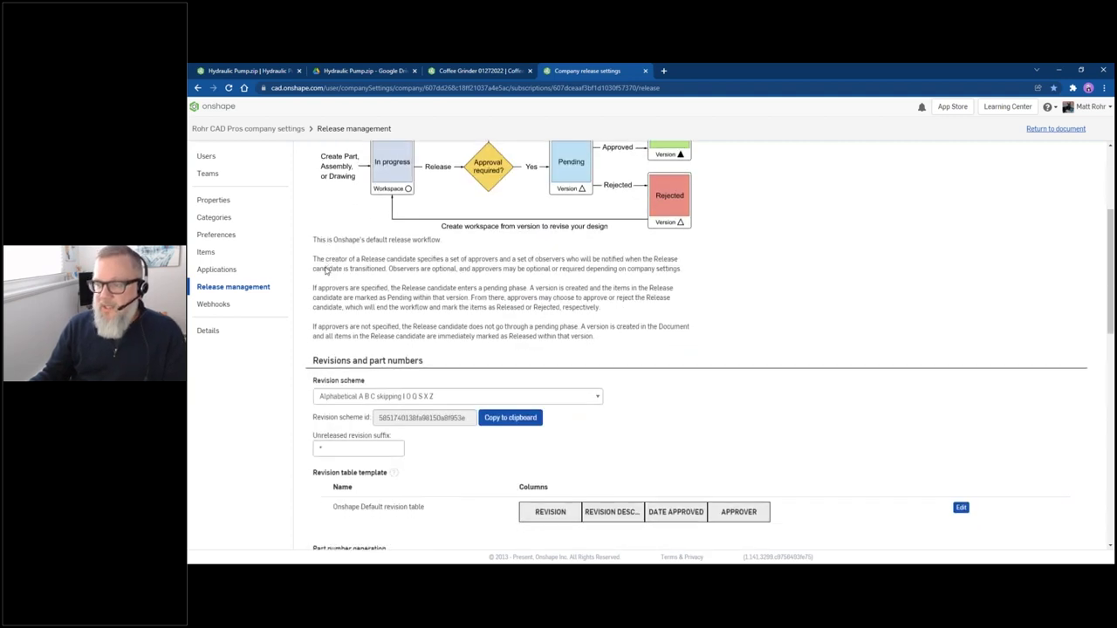
scroll(641, 227, "down", 2)
scroll(685, 228, "down", 1)
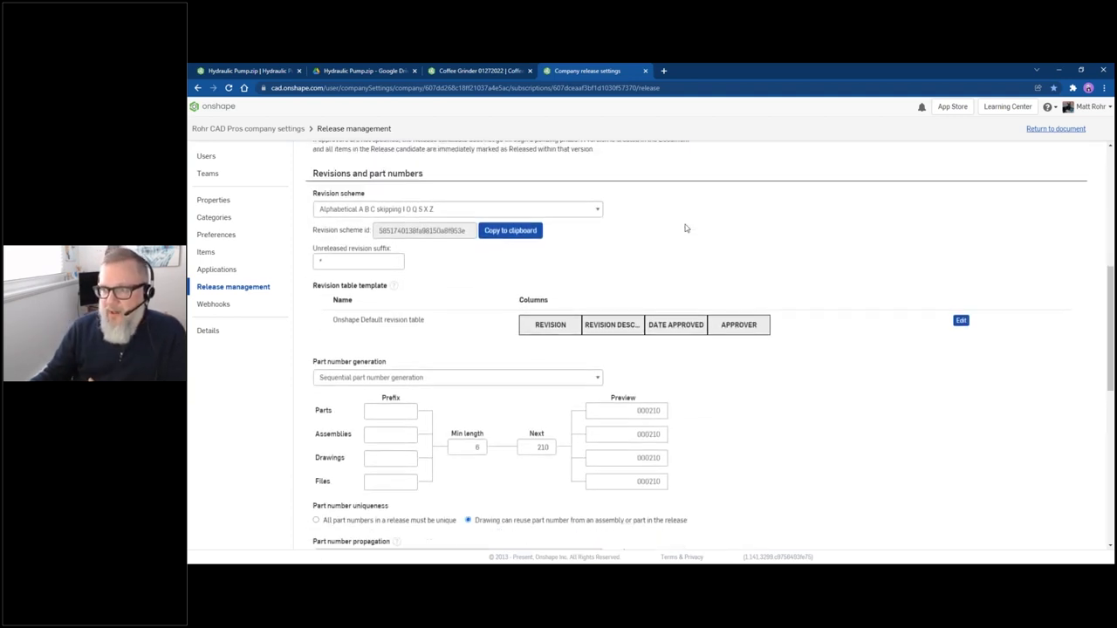
left_click(592, 212)
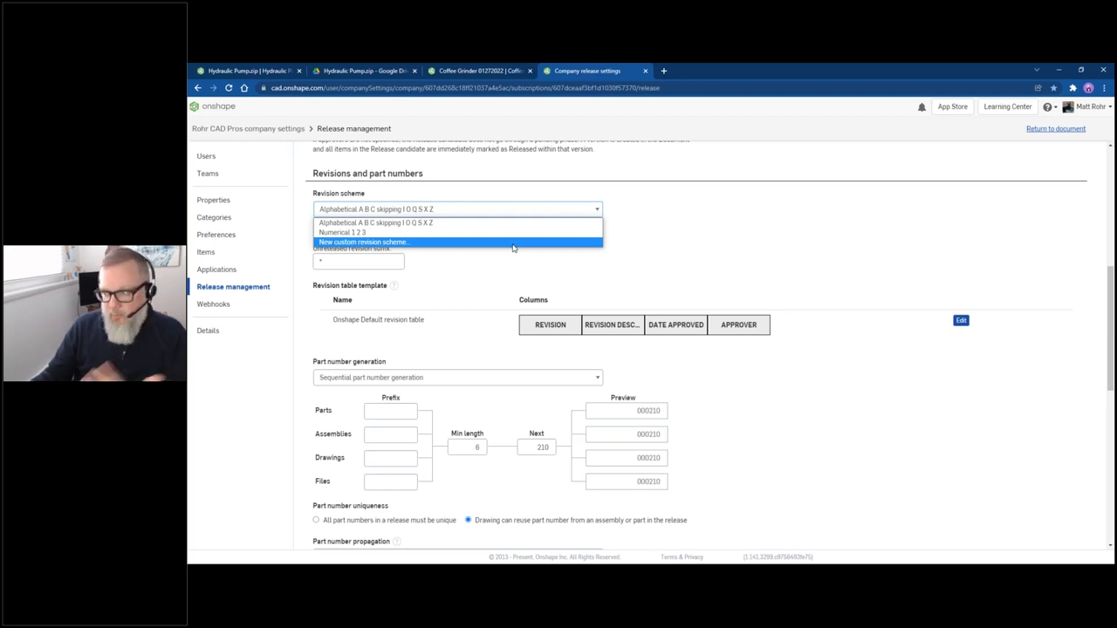
left_click(891, 200)
scroll(823, 225, "down", 2)
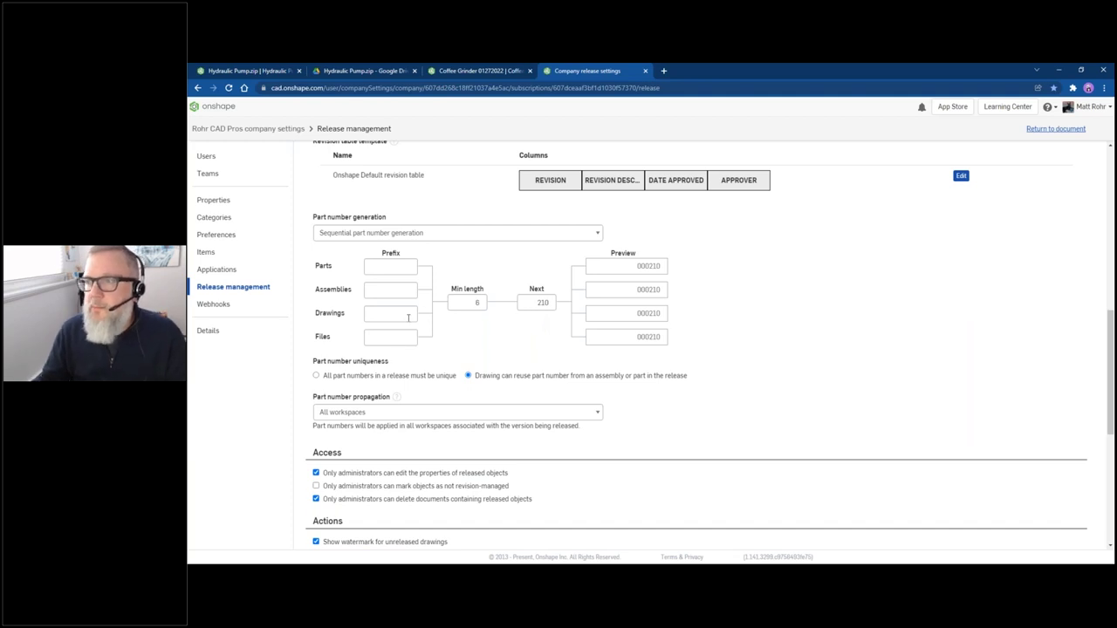
scroll(388, 213, "down", 1)
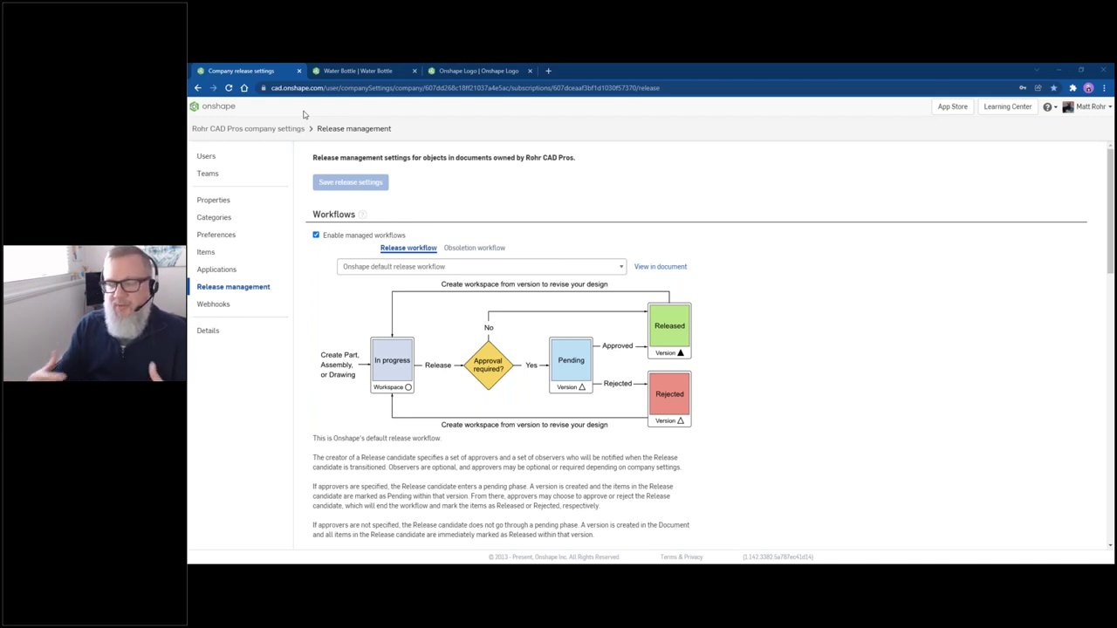
- Search My Onshape documents for '0202' to list the throttle body and clamp assemblies
left_click(205, 108)
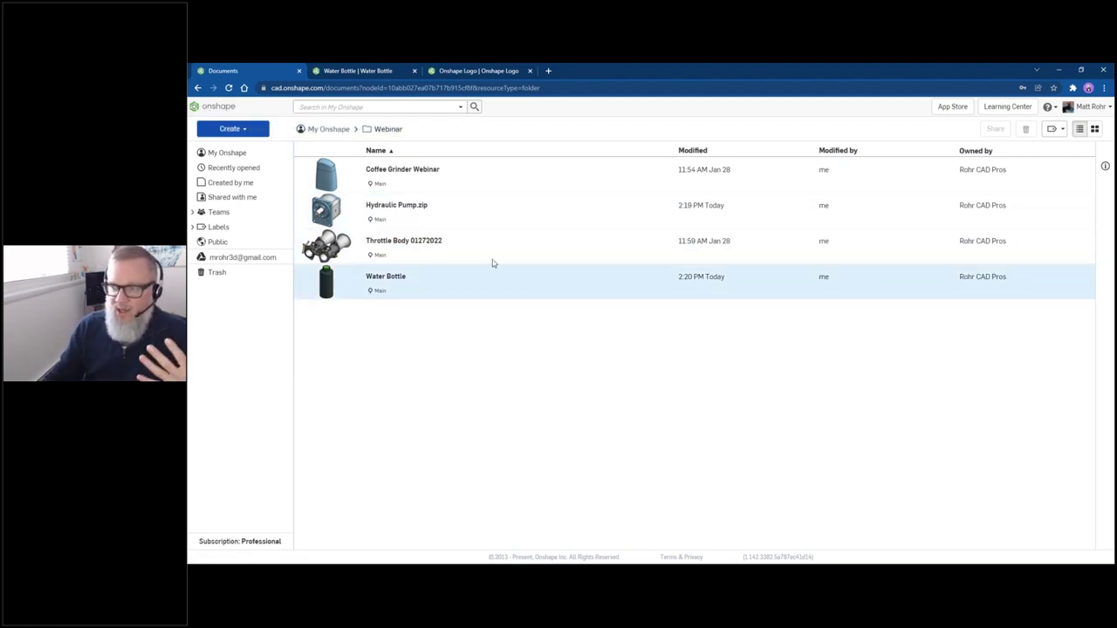
left_click(232, 154)
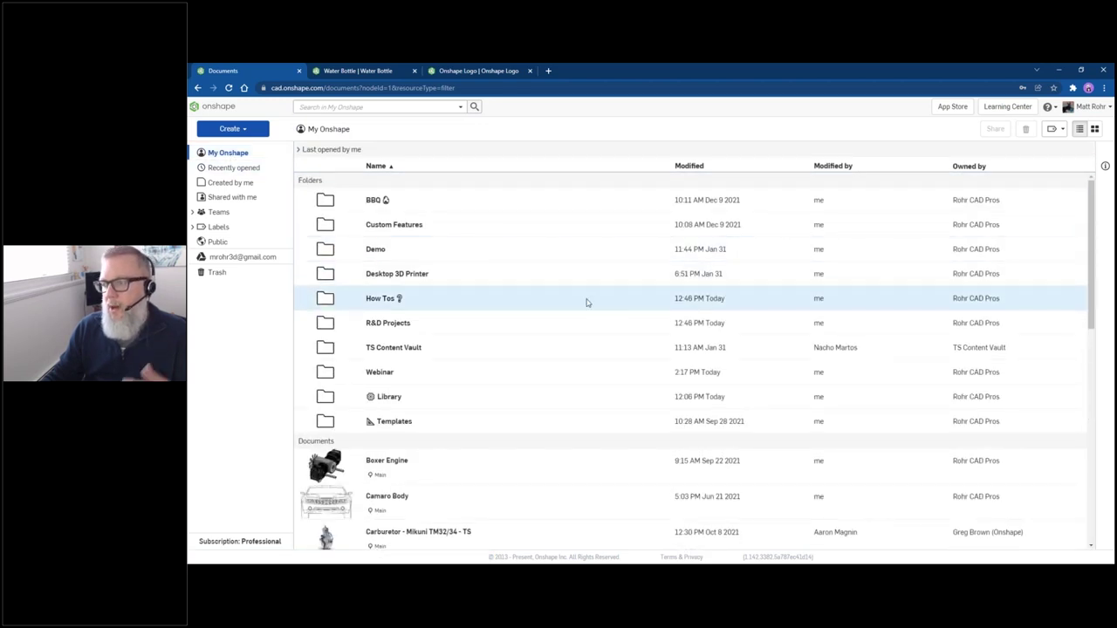
scroll(423, 201, "down", 2)
left_click(458, 108)
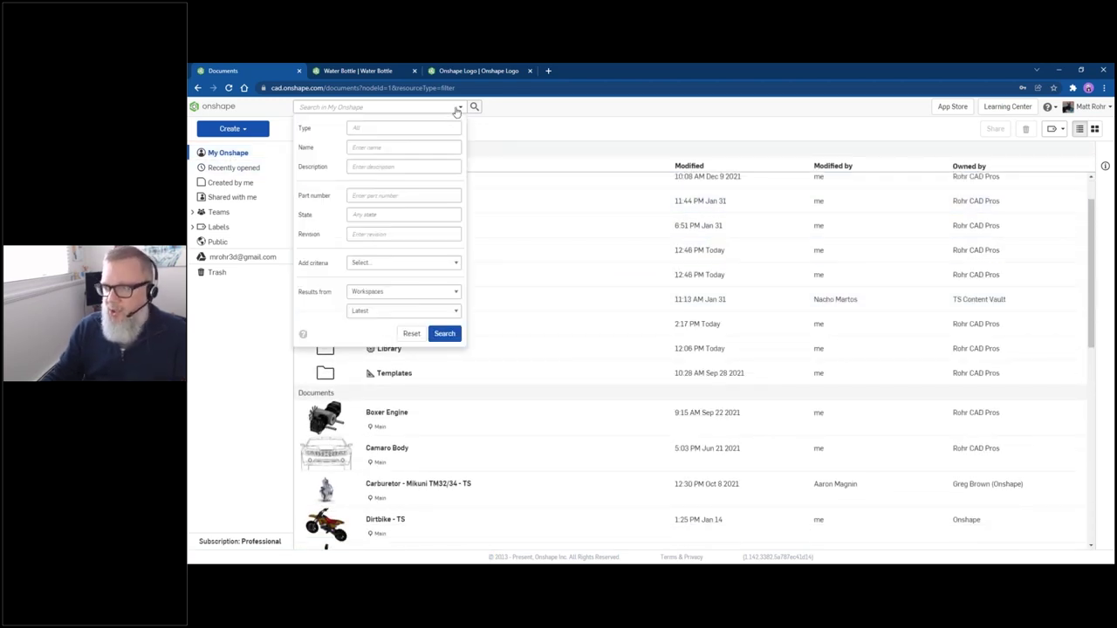
left_click(442, 108)
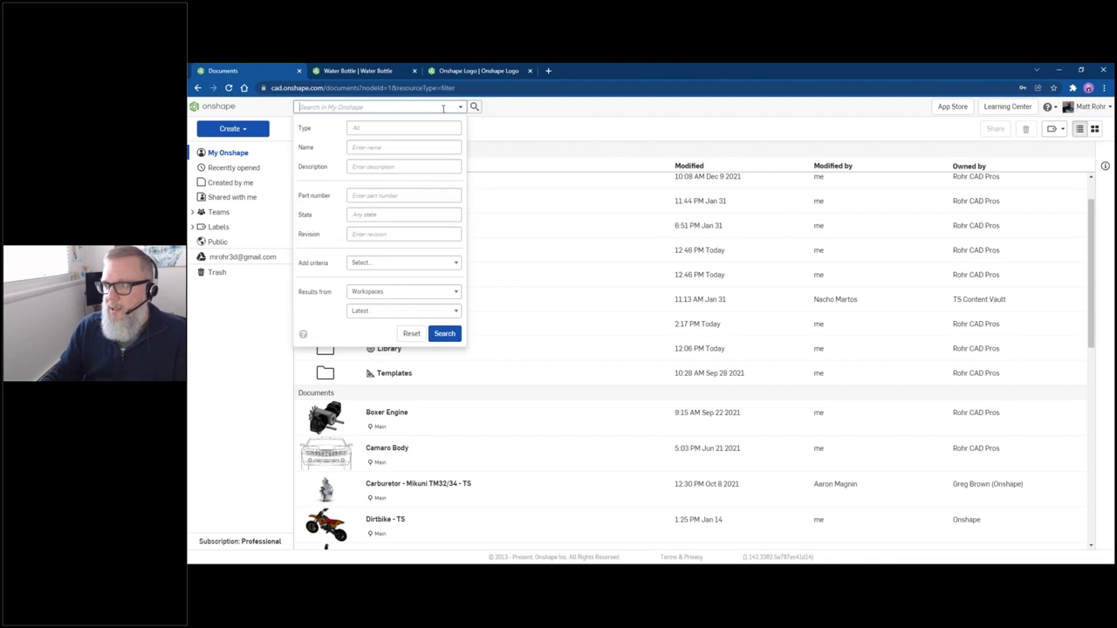
type("2022")
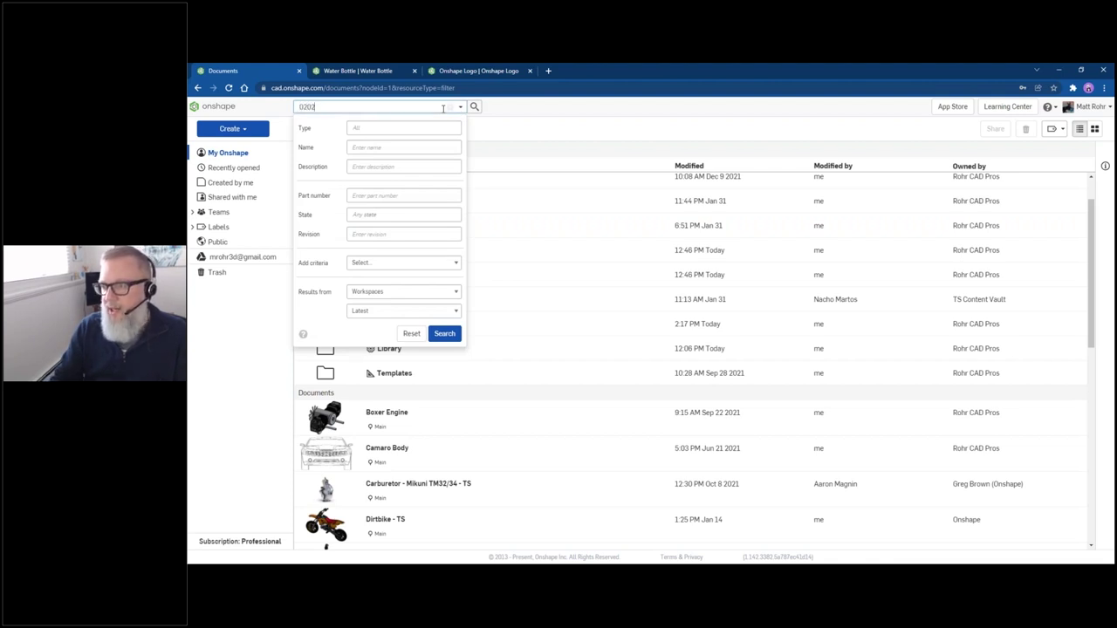
key("Return")
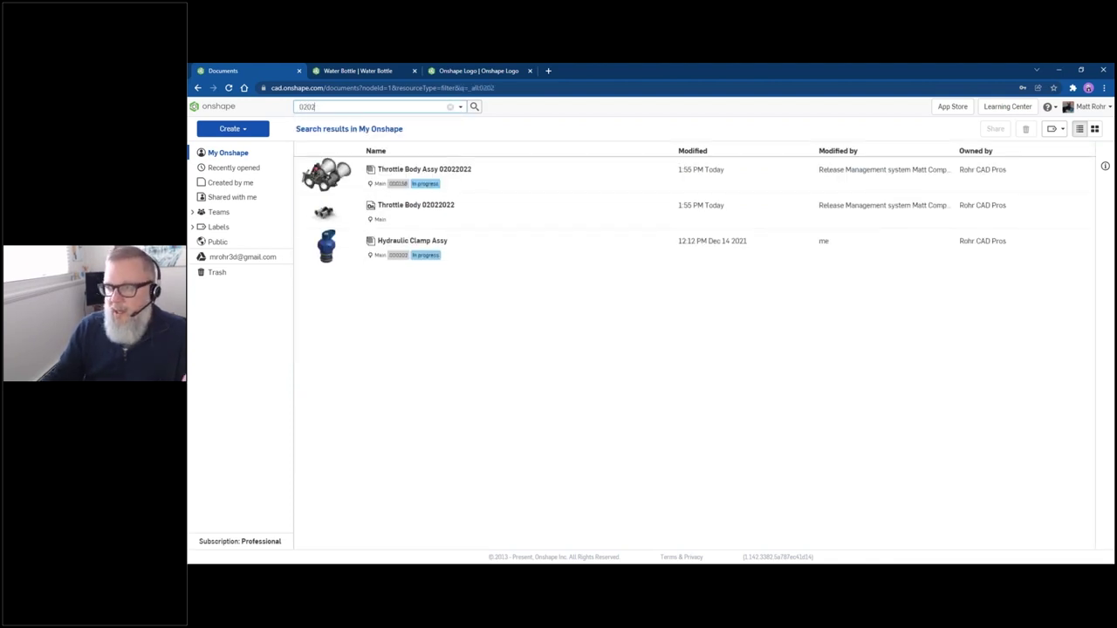
left_click(456, 173)
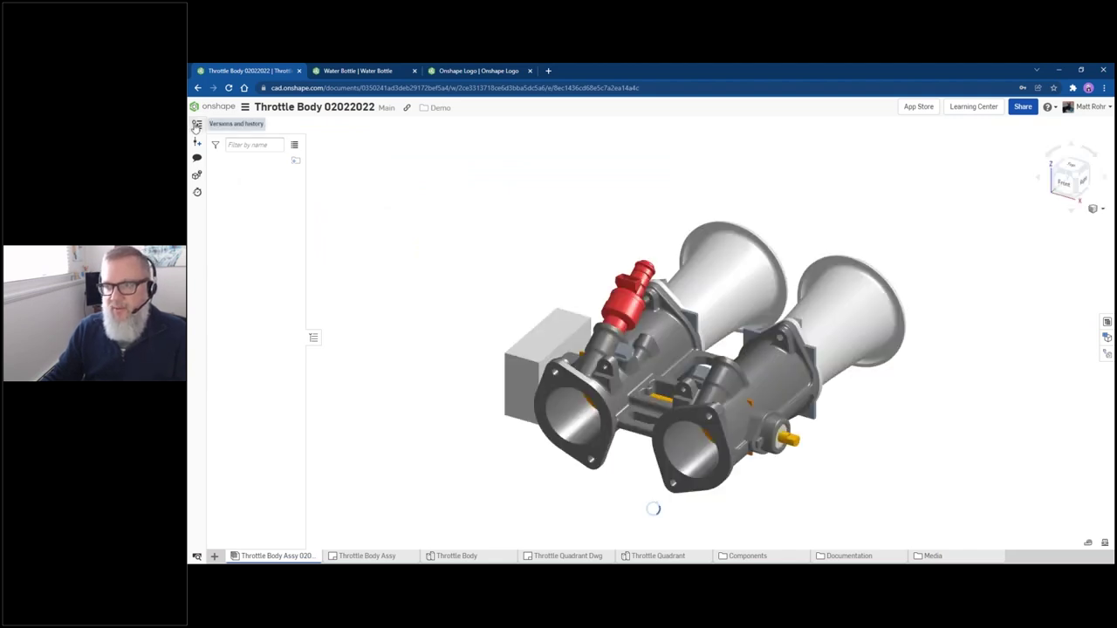
left_click(197, 127)
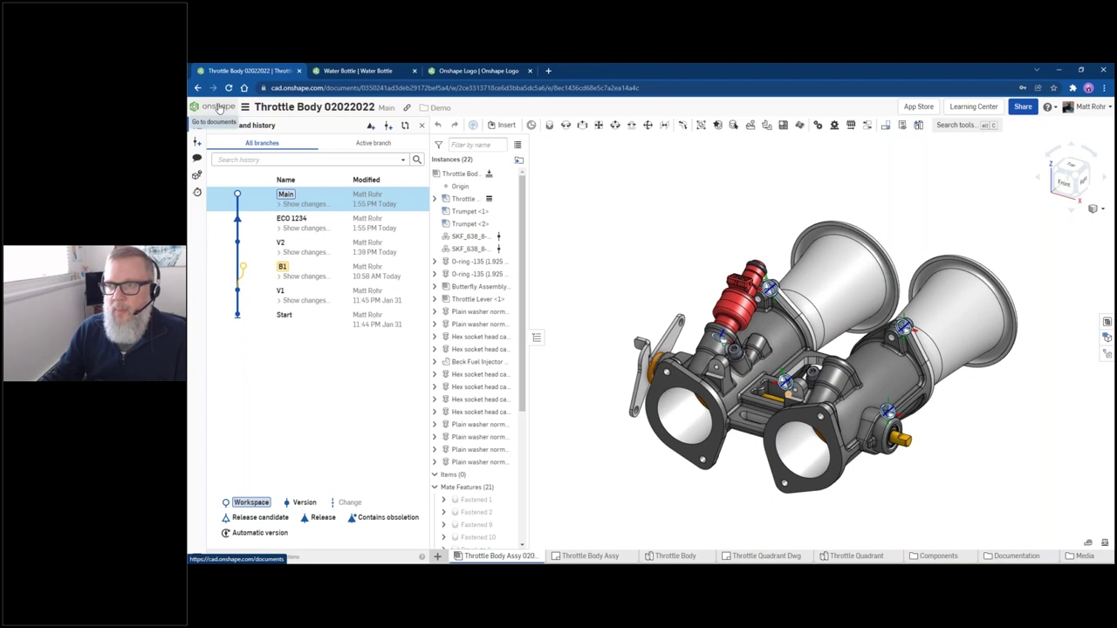
left_click(219, 106)
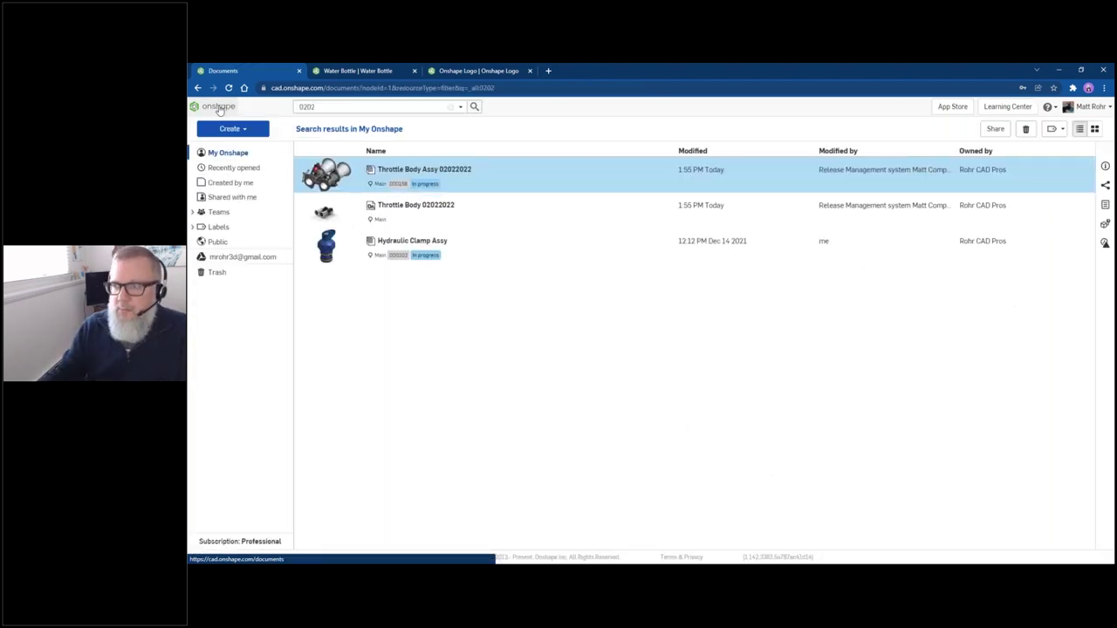
- Return to the full My Onshape listing and open the Webinar folder
left_click(227, 153)
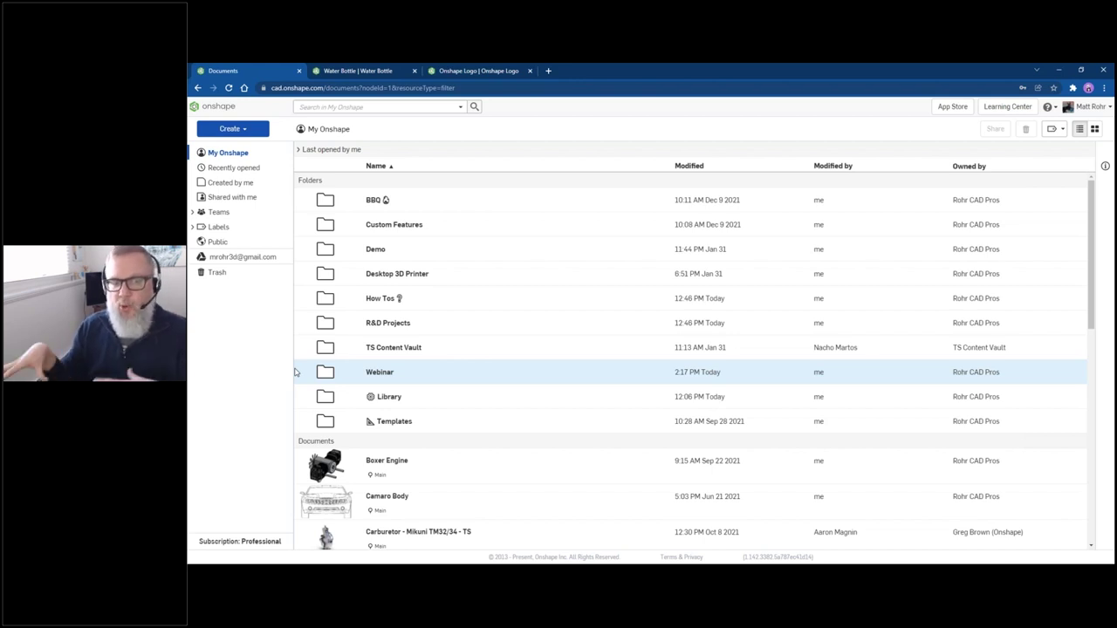
left_click(361, 381)
double_click(380, 374)
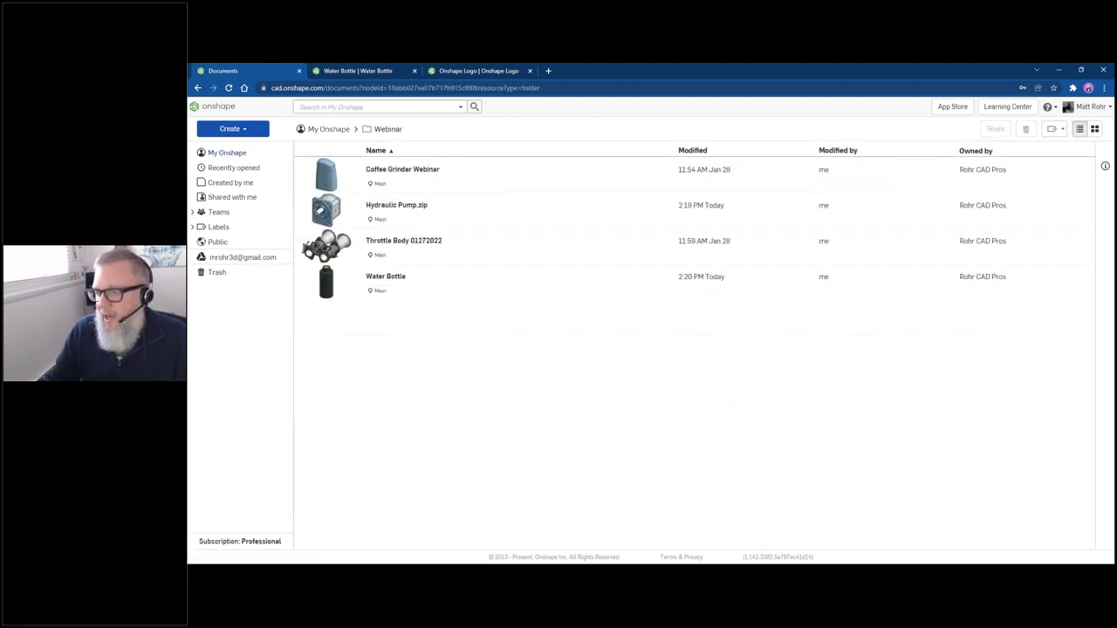
- Open the Hydraulic Pump.zip document on its Hydraulic Pump part studio
left_click(419, 208)
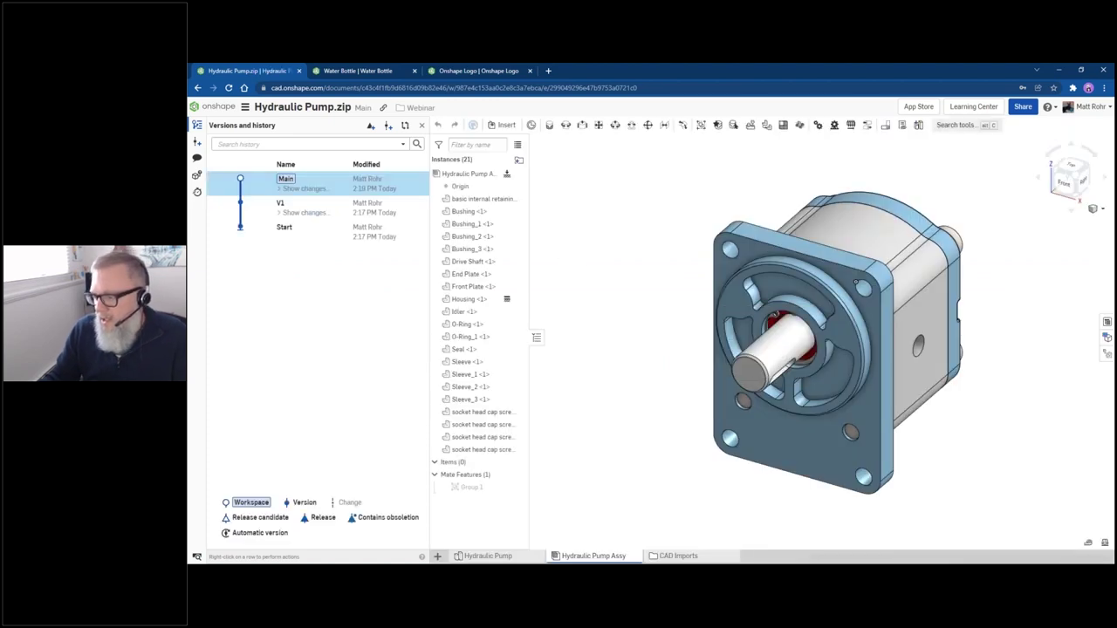
left_click(487, 556)
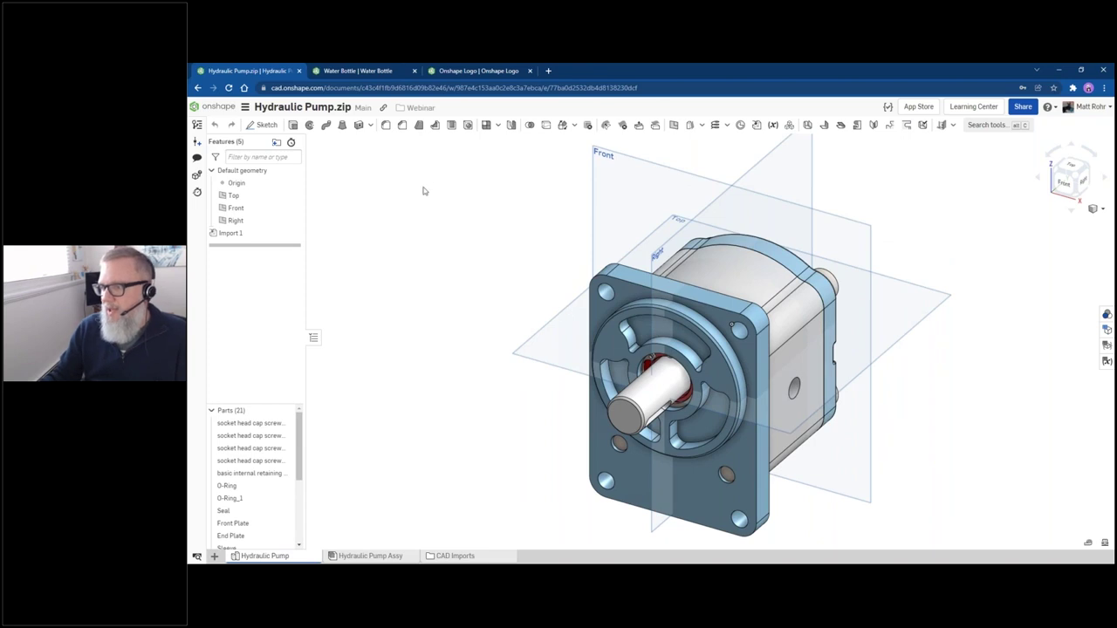
- Offset the front plate's top face by 10 mm with Move face 1
key("s")
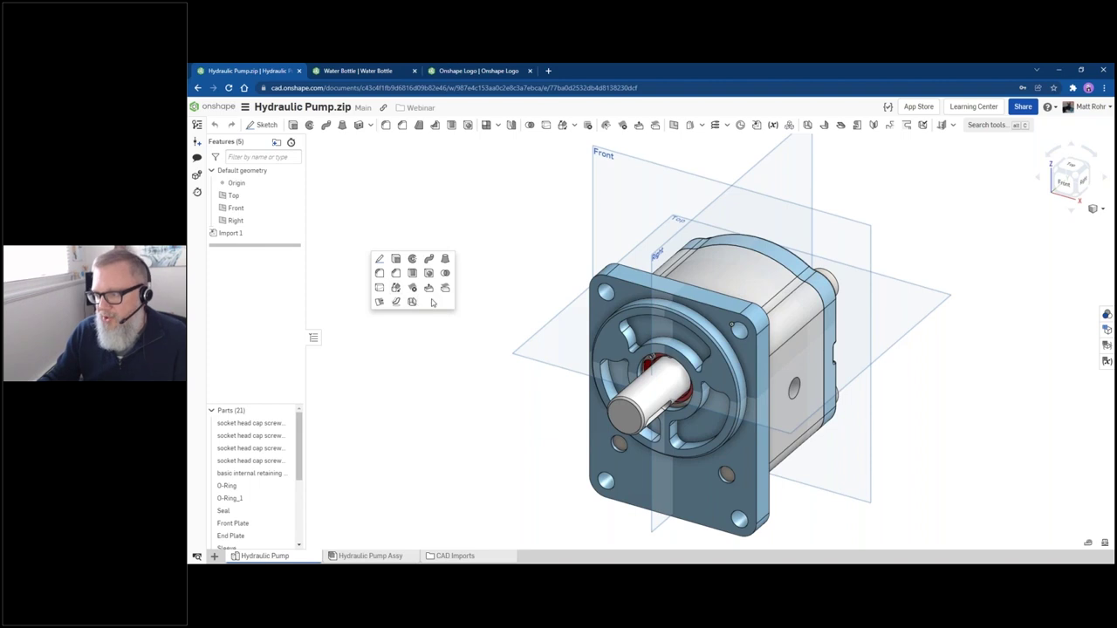
left_click(431, 302)
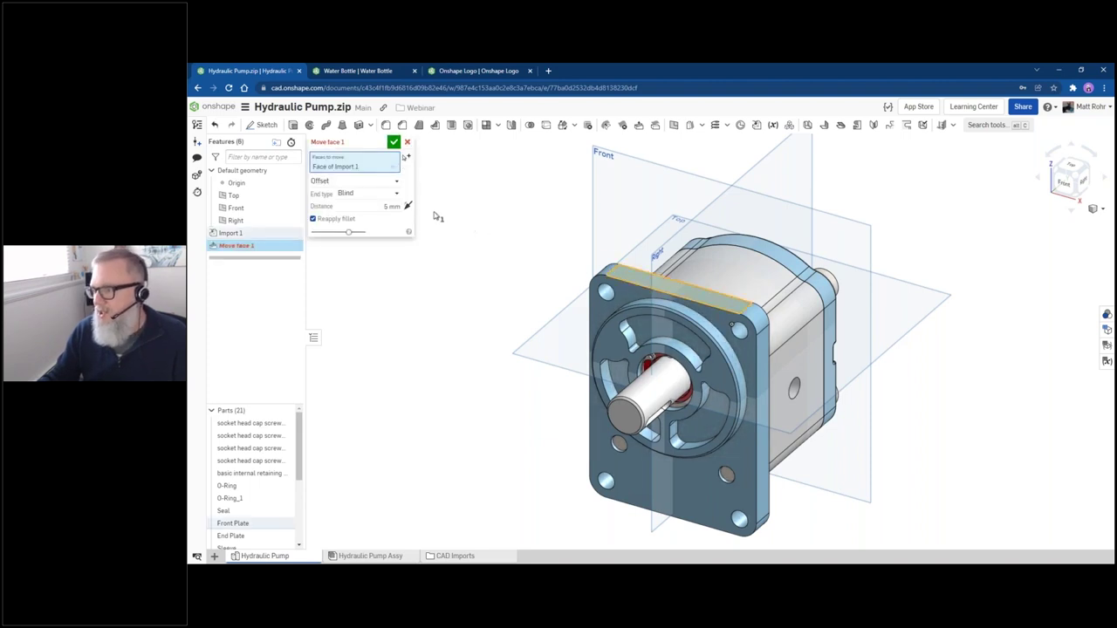
left_click(374, 206)
type("10")
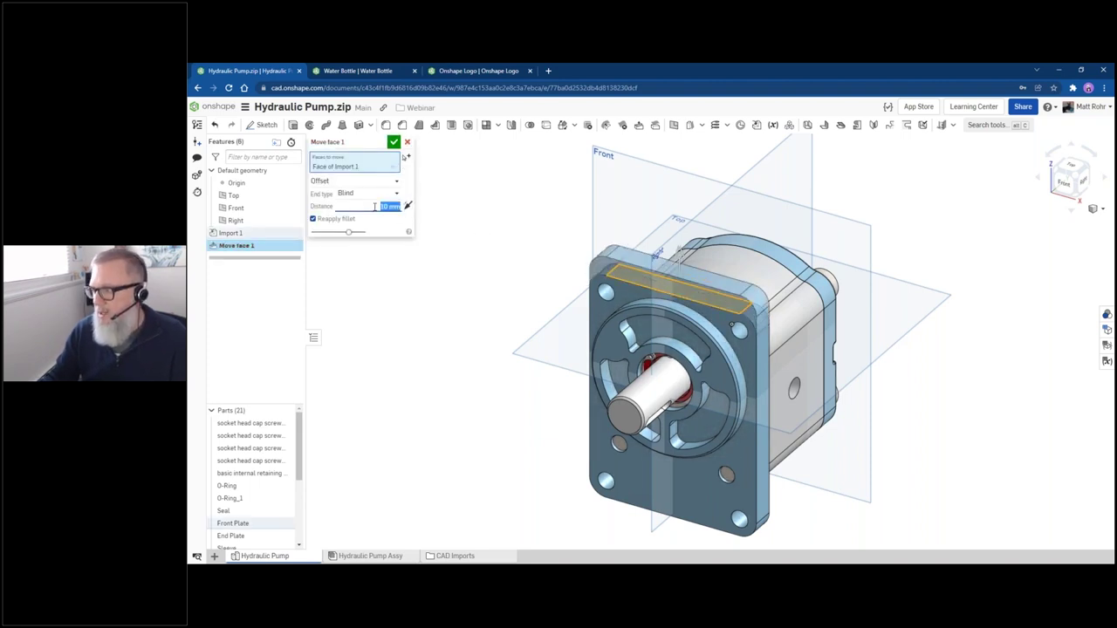
left_click(393, 142)
key("s")
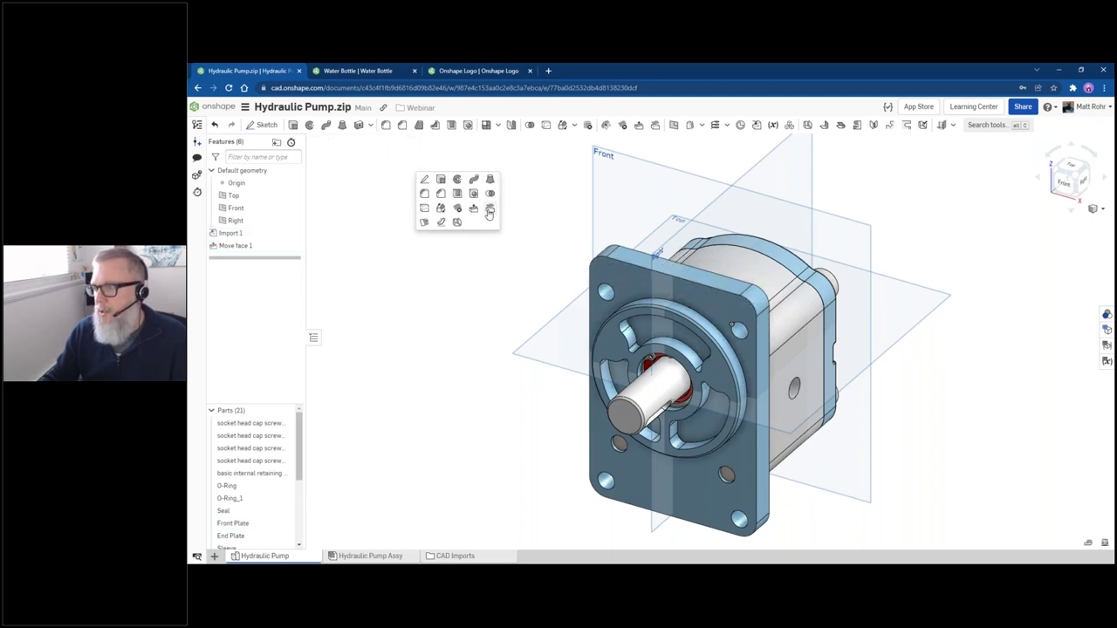
- Start a second Move face and select the four faces of the top-left hole
left_click(472, 210)
left_click(610, 288)
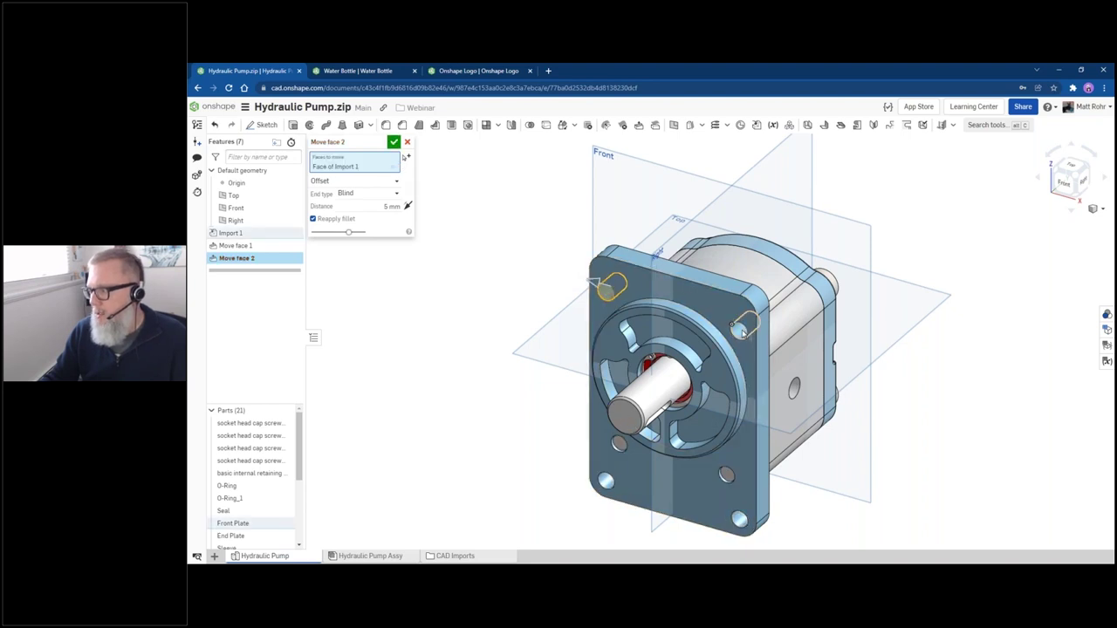
left_click(743, 333)
scroll(743, 334, "up", 5)
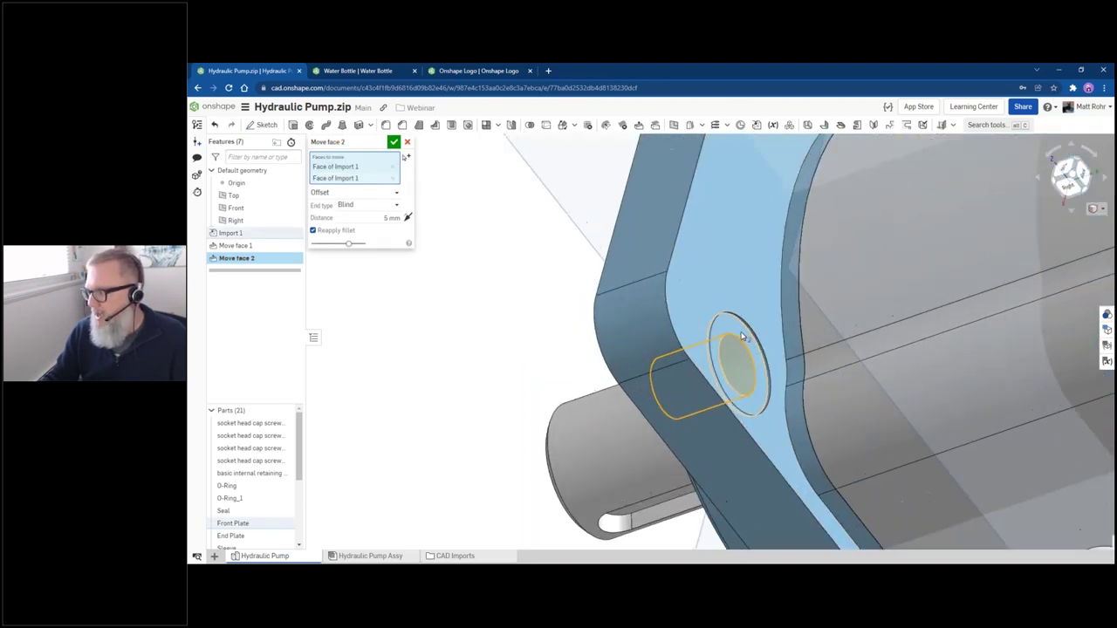
scroll(743, 336, "up", 3)
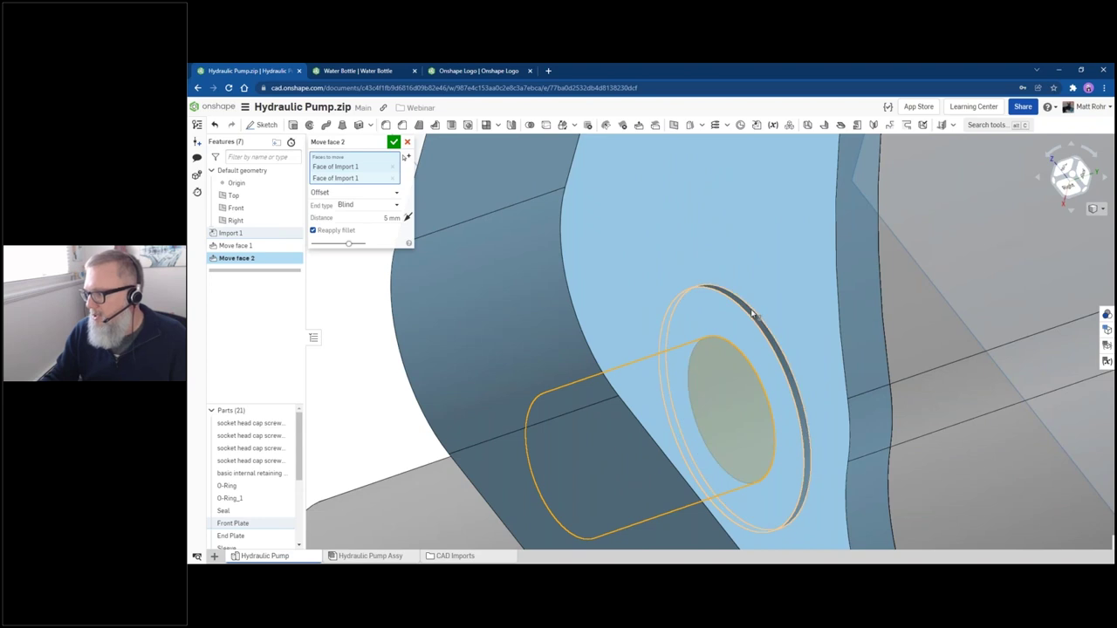
left_click(752, 314)
scroll(669, 234, "down", 5)
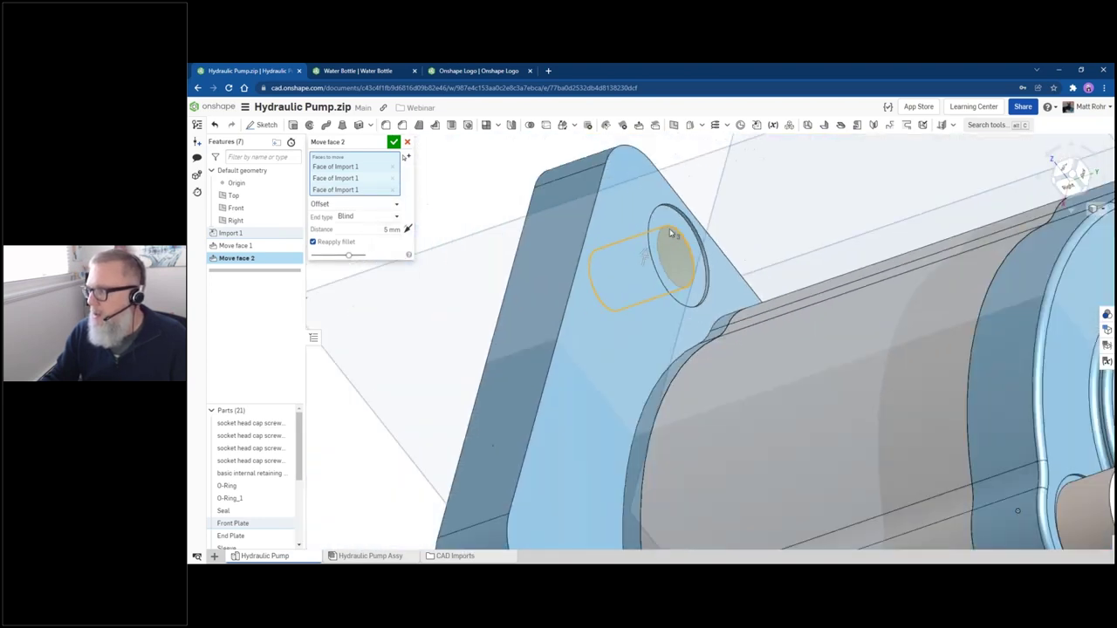
scroll(671, 234, "up", 3)
left_click(685, 206)
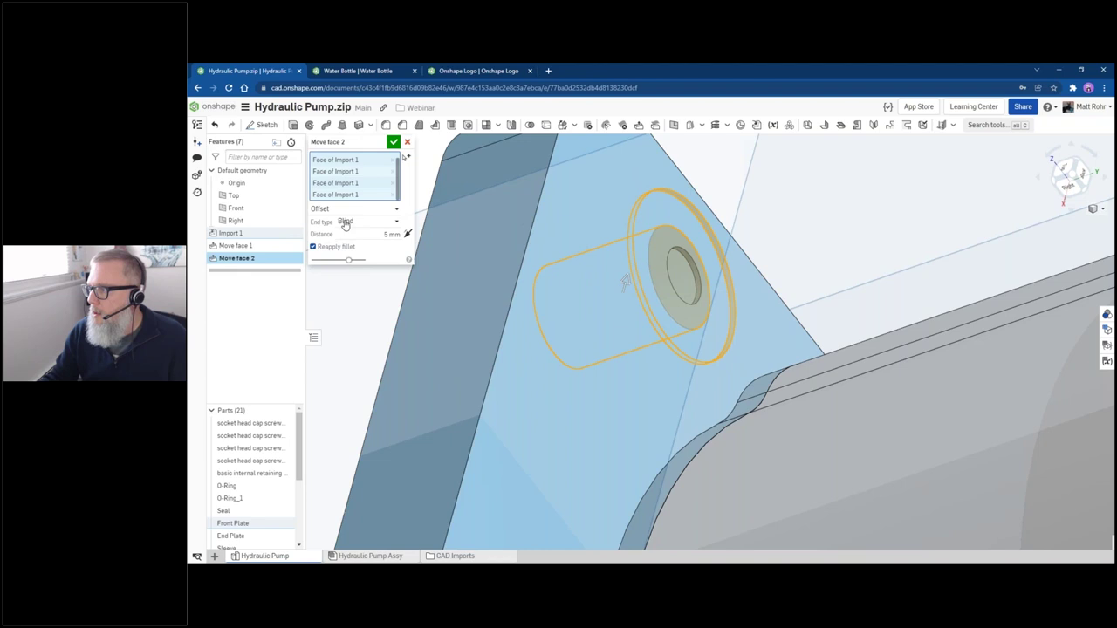
- Make Move face 2 a 10 mm Translate along a plate-face direction and accept it
left_click(367, 221)
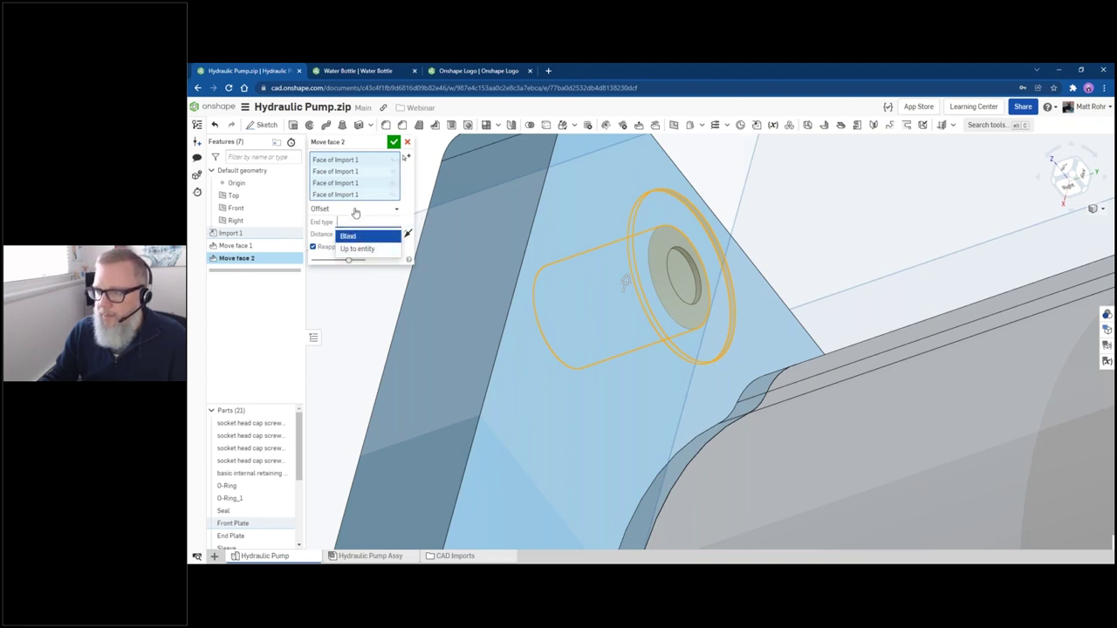
left_click(356, 210)
left_click(350, 237)
left_click(369, 252)
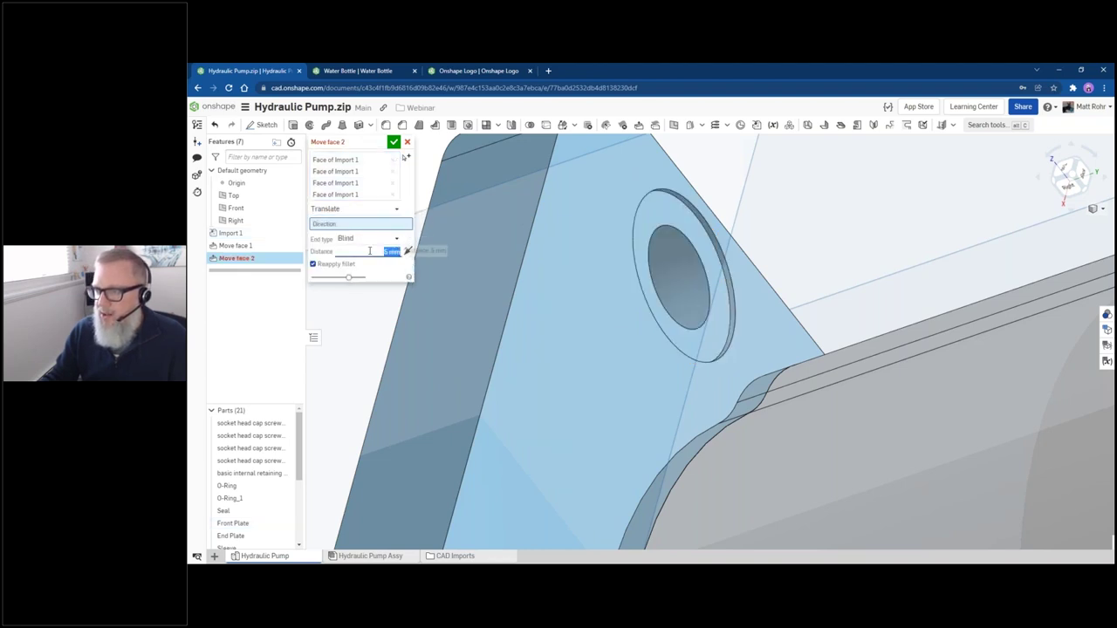
type("10")
scroll(562, 335, "down", 5)
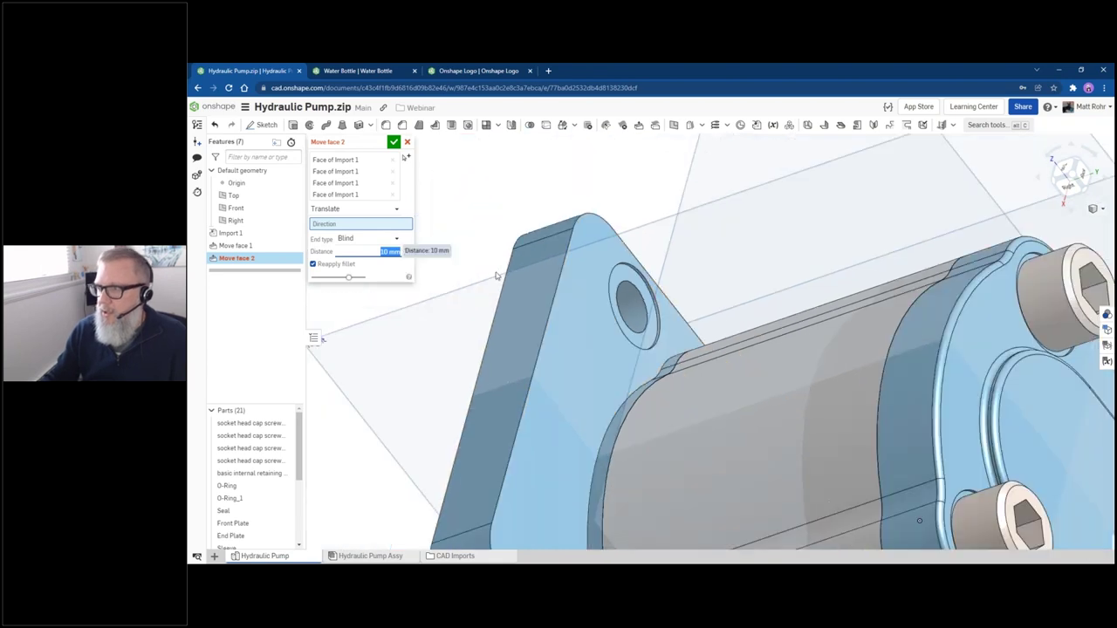
left_click(547, 250)
right_click_drag(547, 255, 425, 155)
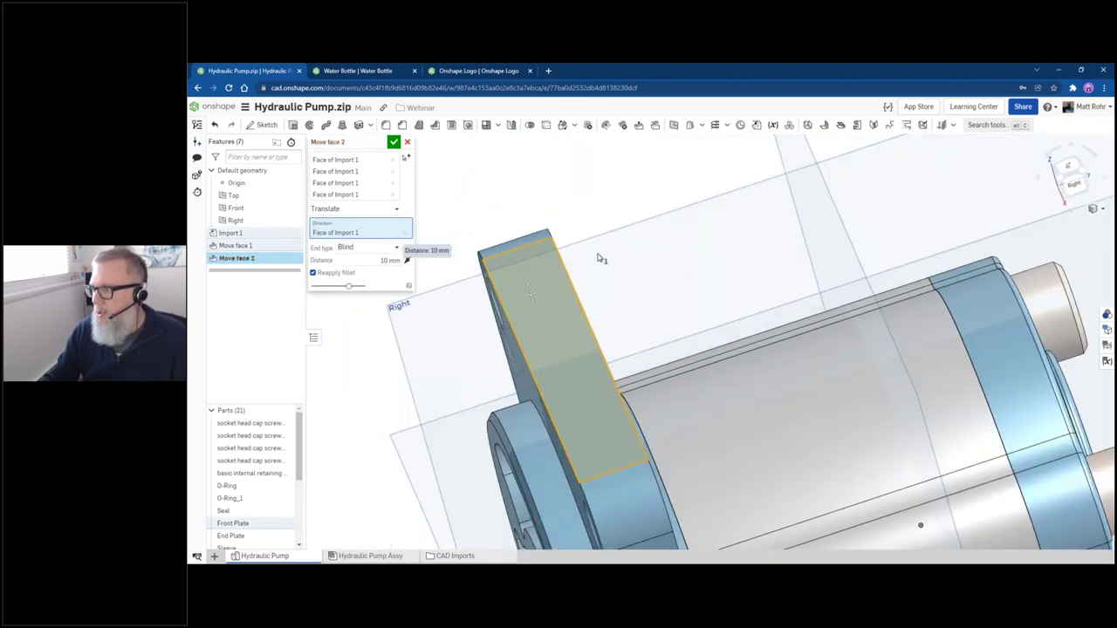
left_click(394, 143)
key("shift+7")
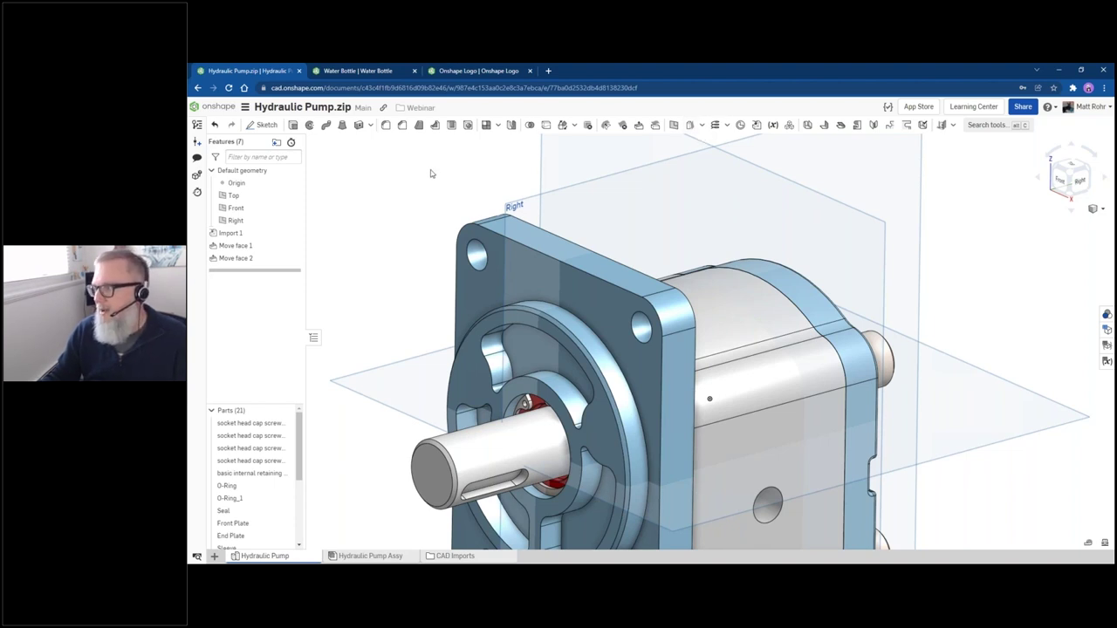
- Change the mounting plate's four corner fillets to a 9 mm radius with Modify fillet
left_click(607, 127)
left_click(666, 311)
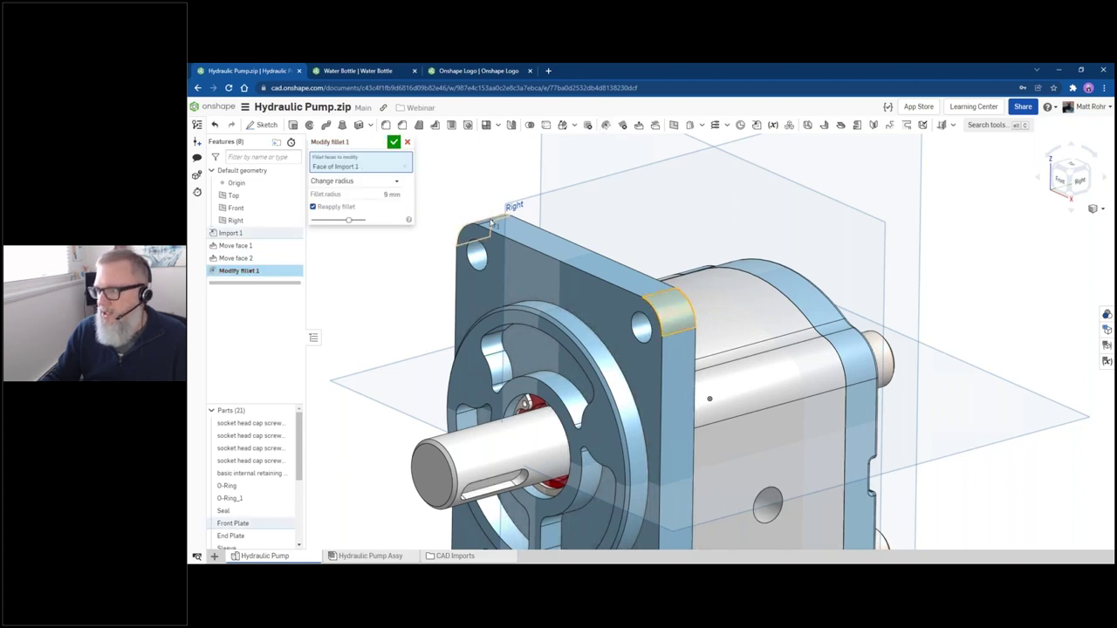
right_click_drag(491, 224, 471, 214)
left_click(464, 208)
scroll(497, 277, "down", 3)
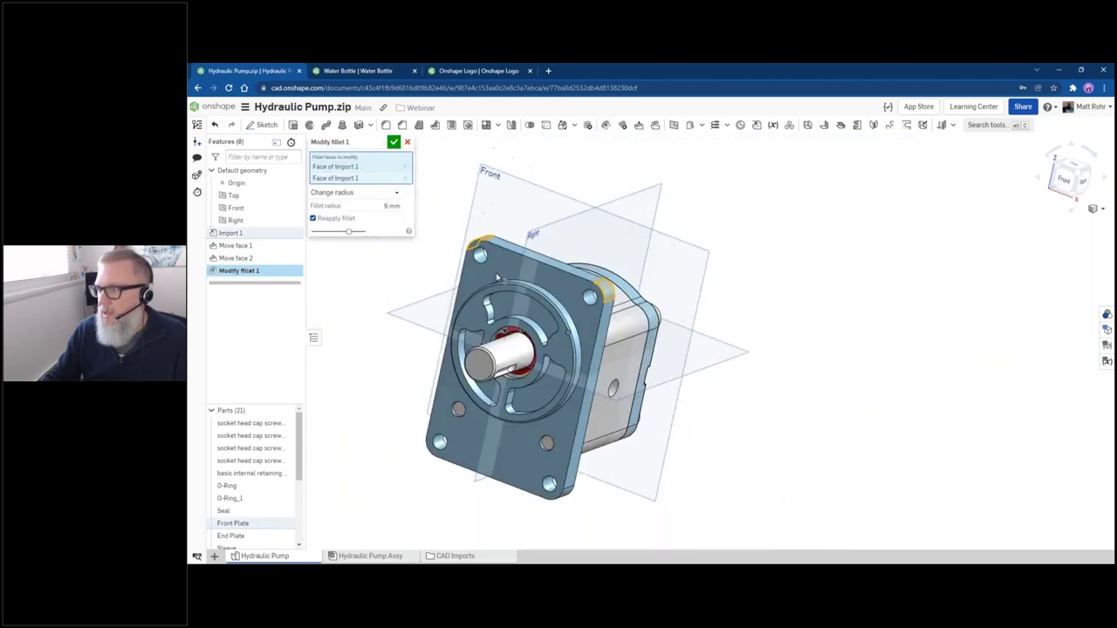
right_click_drag(496, 278, 559, 471)
left_click(566, 480)
right_click_drag(381, 488, 435, 463)
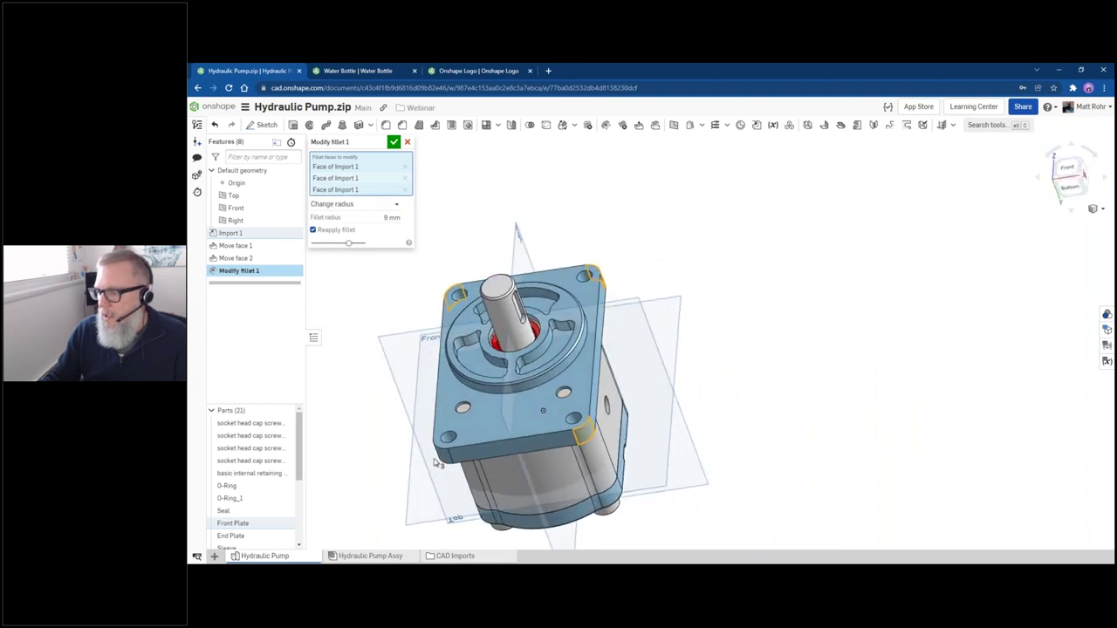
left_click(442, 459)
left_click(372, 222)
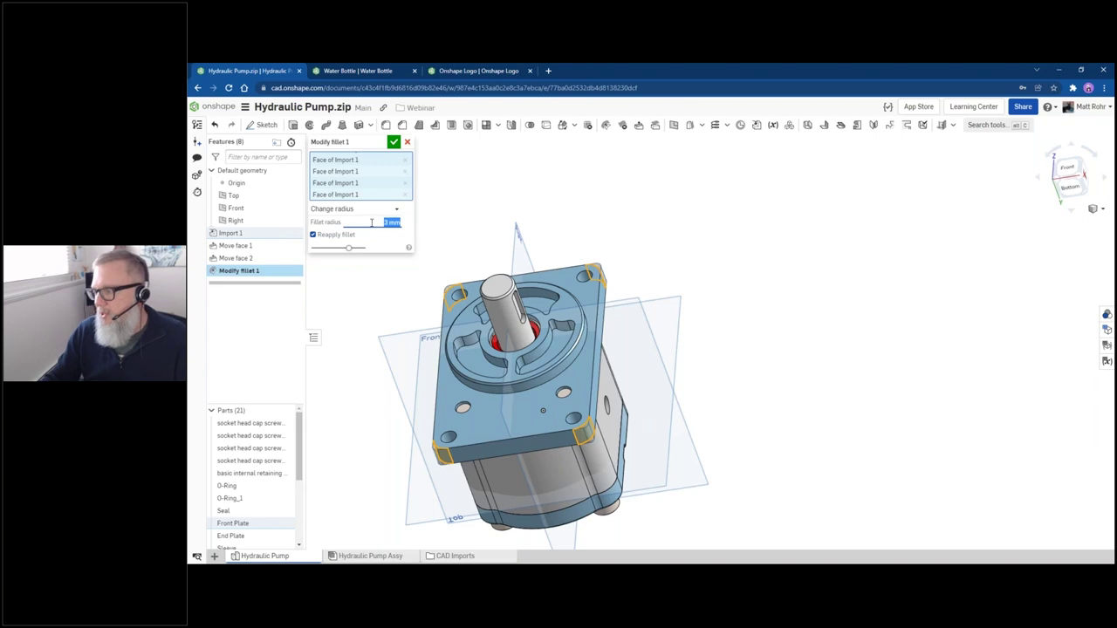
left_click(394, 141)
- Turn the pump to a front-facing view and hide the default planes
right_click_drag(576, 169, 590, 243)
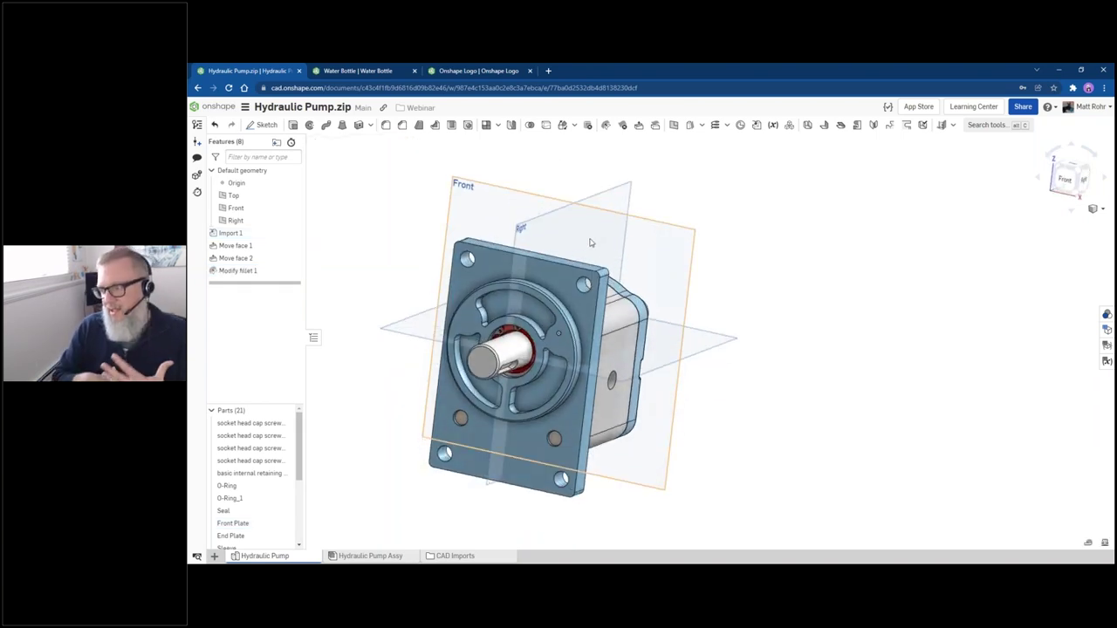
mouse_move(590, 243)
right_mouse_down()
mouse_move(709, 322)
mouse_move(615, 321)
mouse_move(479, 216)
right_mouse_up()
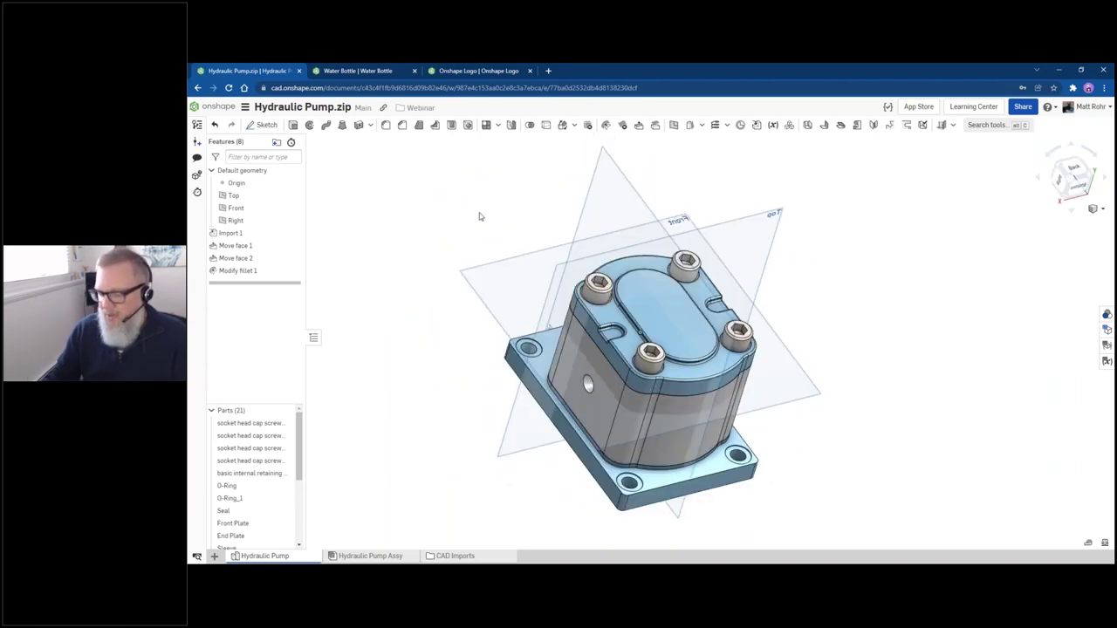
key("p")
scroll(557, 329, "up", 3)
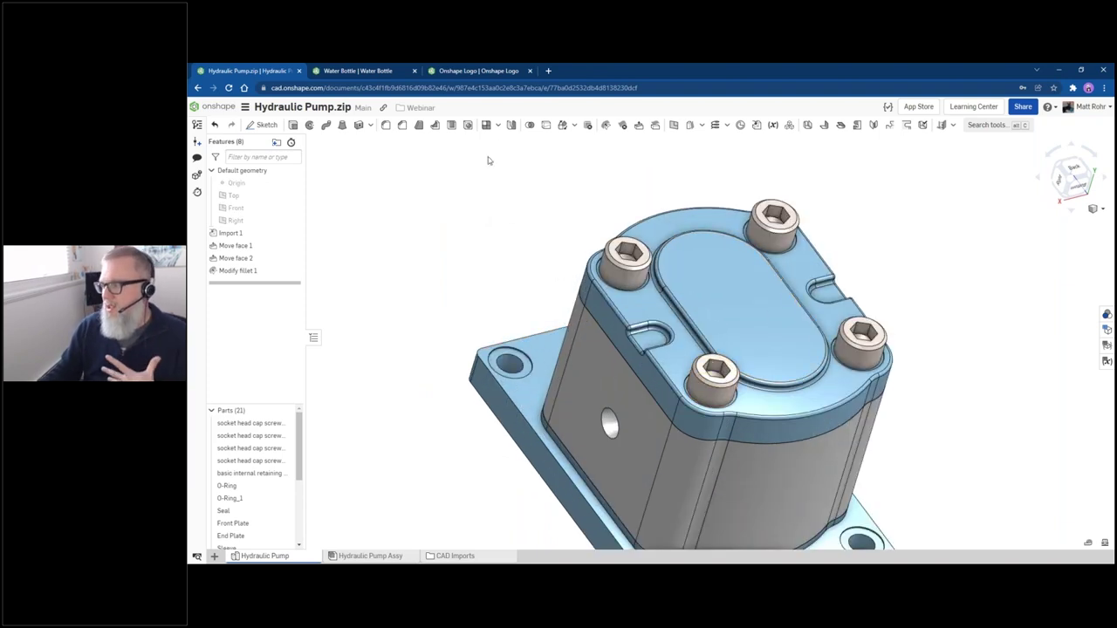
- Select the end-cap slot's floor, fillet strip and side strip for deletion
left_click(624, 127)
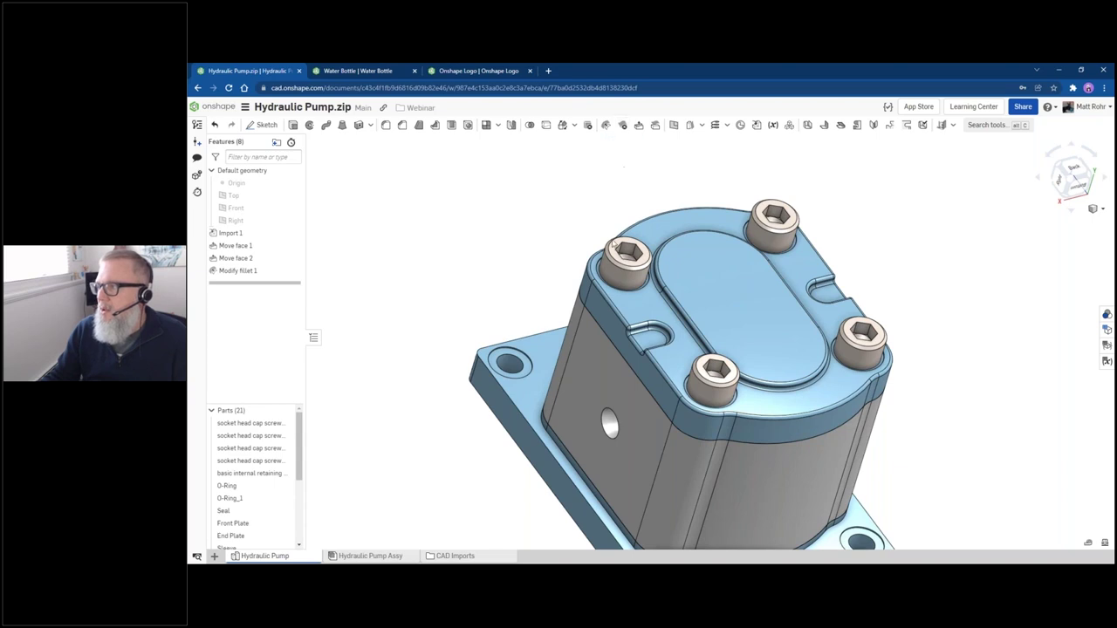
scroll(651, 341, "up", 1)
scroll(663, 367, "up", 5)
left_click(661, 371)
scroll(660, 350, "up", 3)
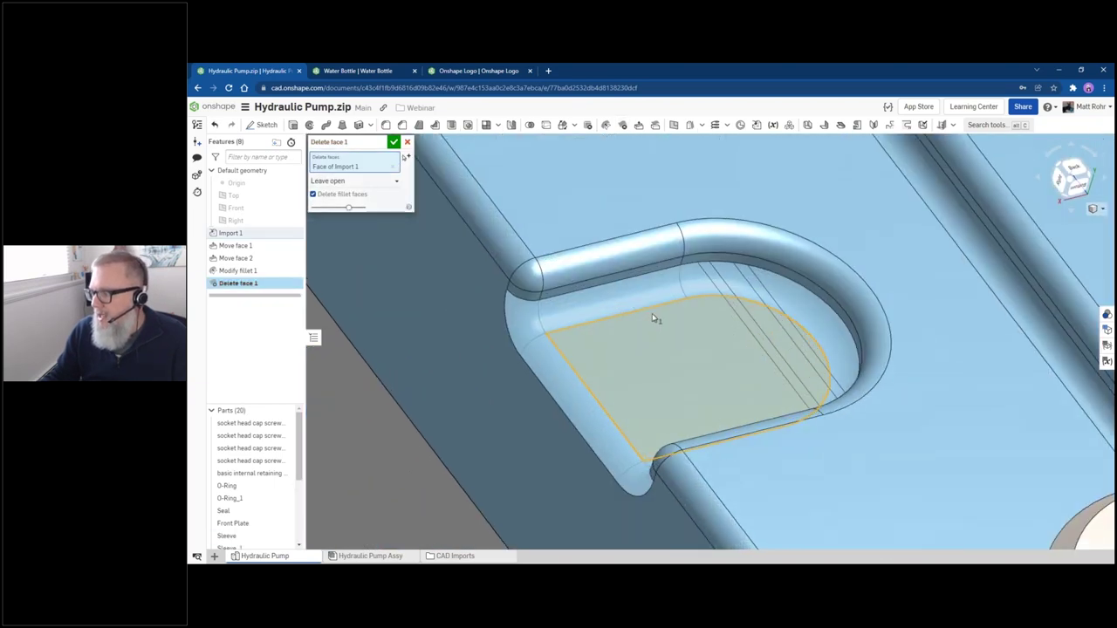
left_click(593, 284)
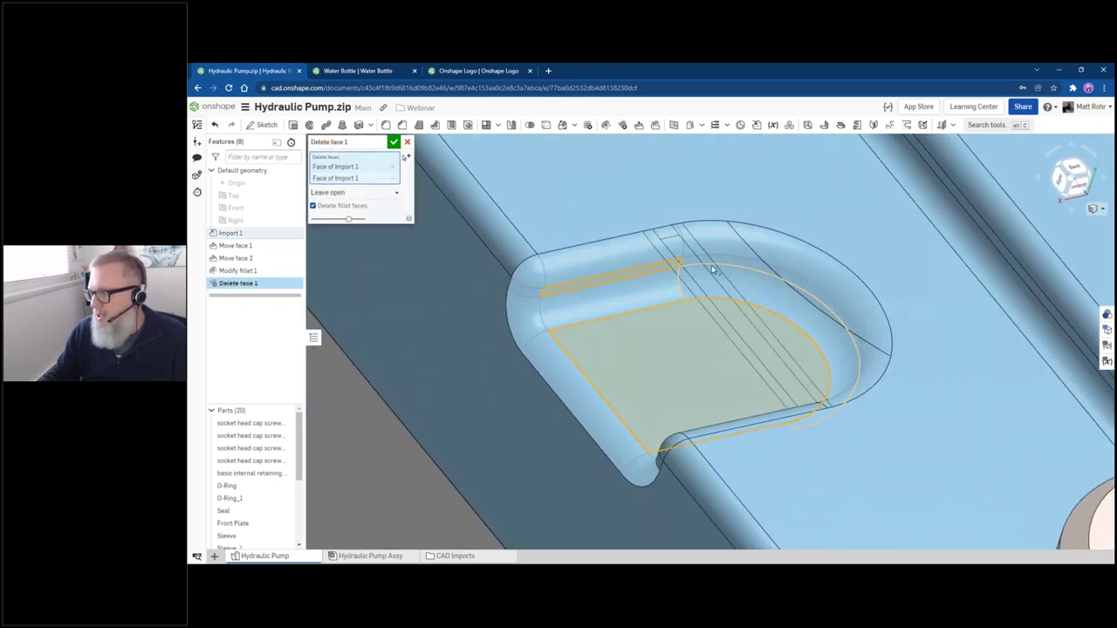
mouse_move(754, 369)
right_mouse_down()
mouse_move(786, 366)
mouse_move(851, 449)
mouse_move(742, 378)
right_mouse_up()
left_click(851, 449)
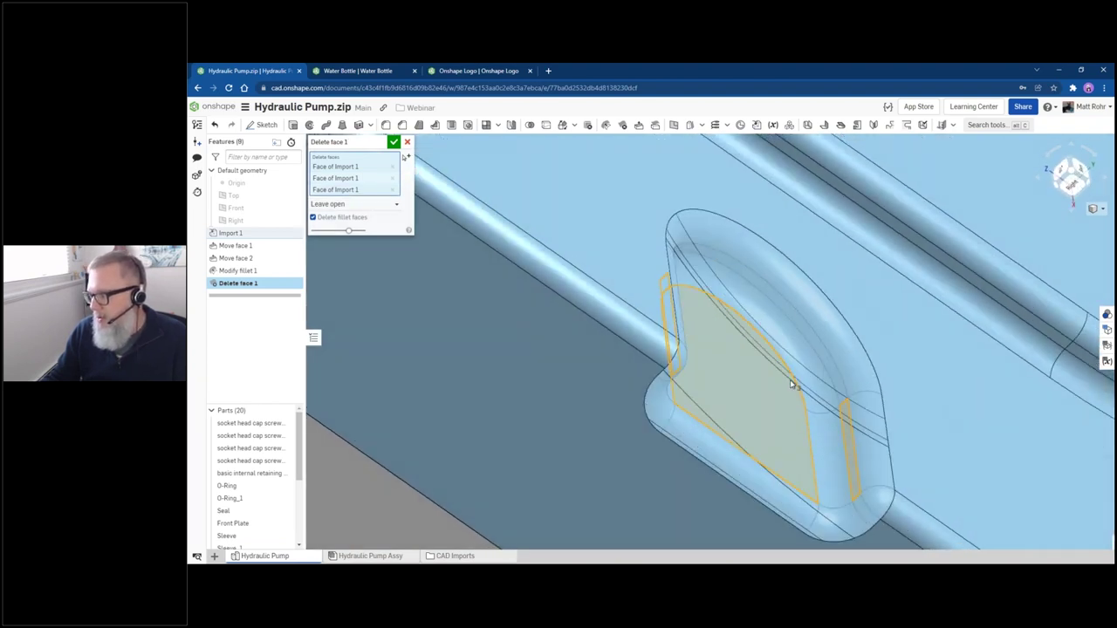
- Add the remaining slot floor and wall faces and apply Delete face 1
scroll(688, 359, "down", 5)
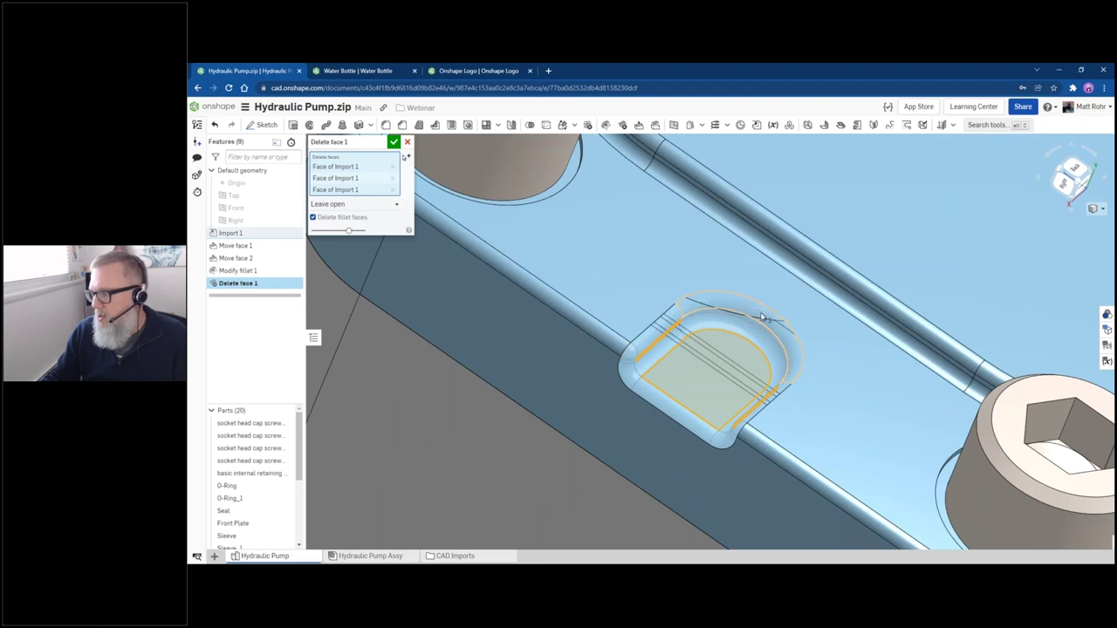
scroll(678, 340, "down", 5)
right_click_drag(678, 340, 579, 324)
scroll(578, 325, "up", 3)
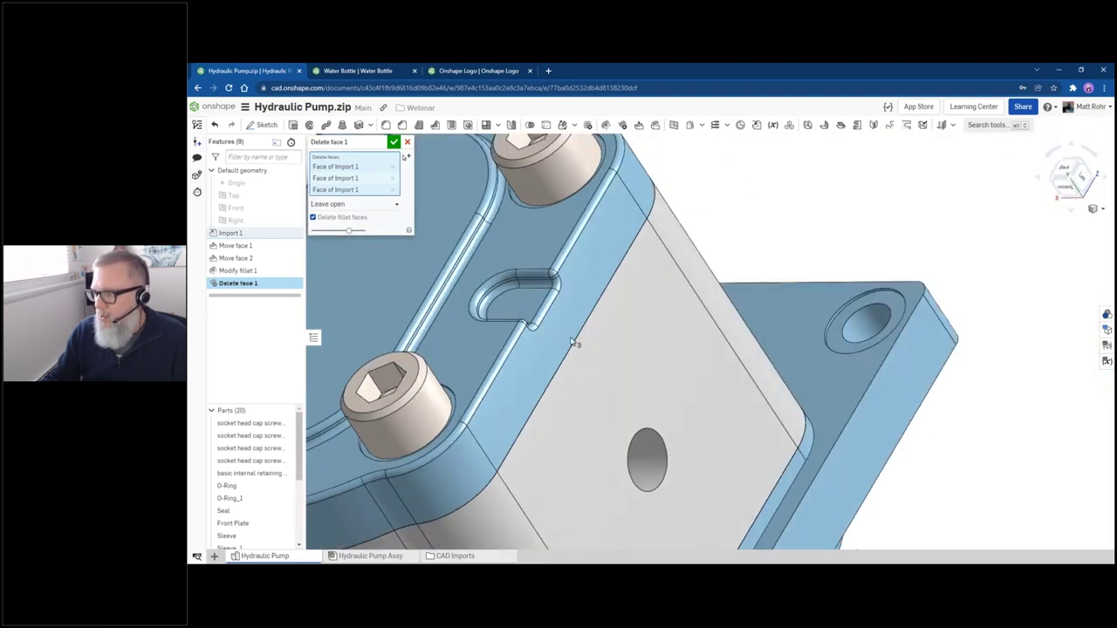
scroll(573, 341, "up", 5)
scroll(593, 349, "up", 2)
left_click(616, 358)
left_click(636, 292)
right_click_drag(616, 326, 491, 486)
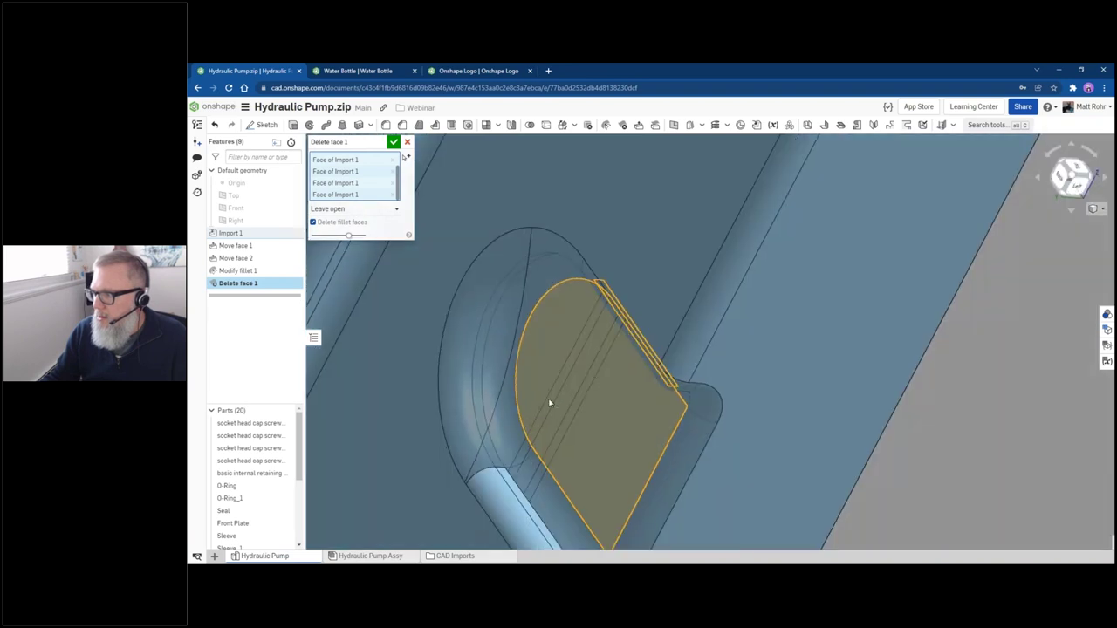
left_click(510, 480)
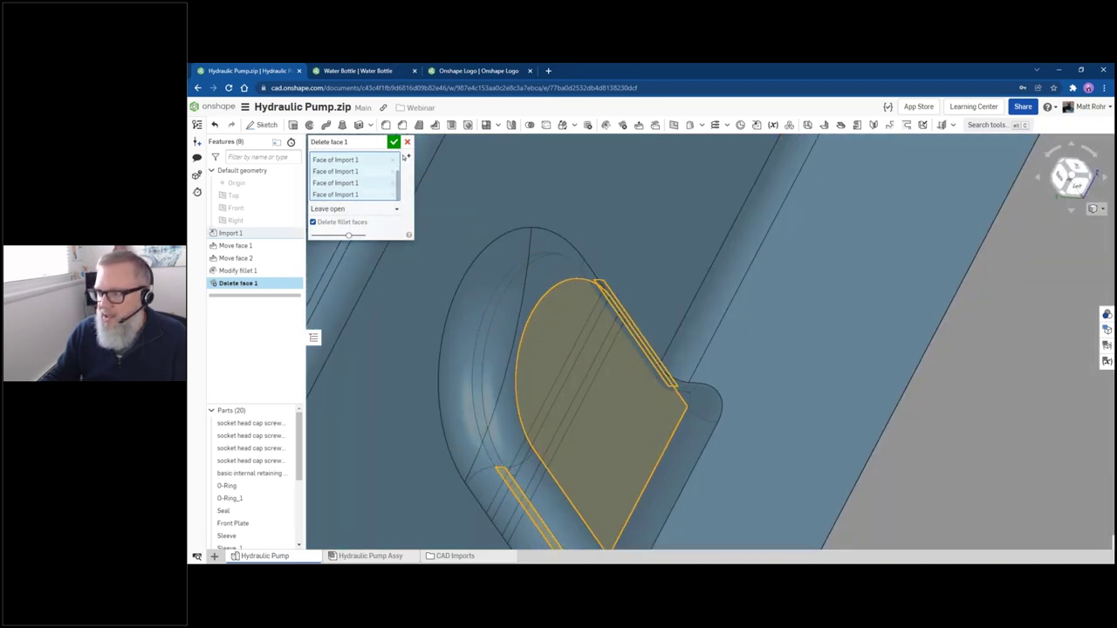
left_click(394, 142)
- Switch Delete face 1 to Heal so the slot closes shut
right_click_drag(544, 294, 431, 295)
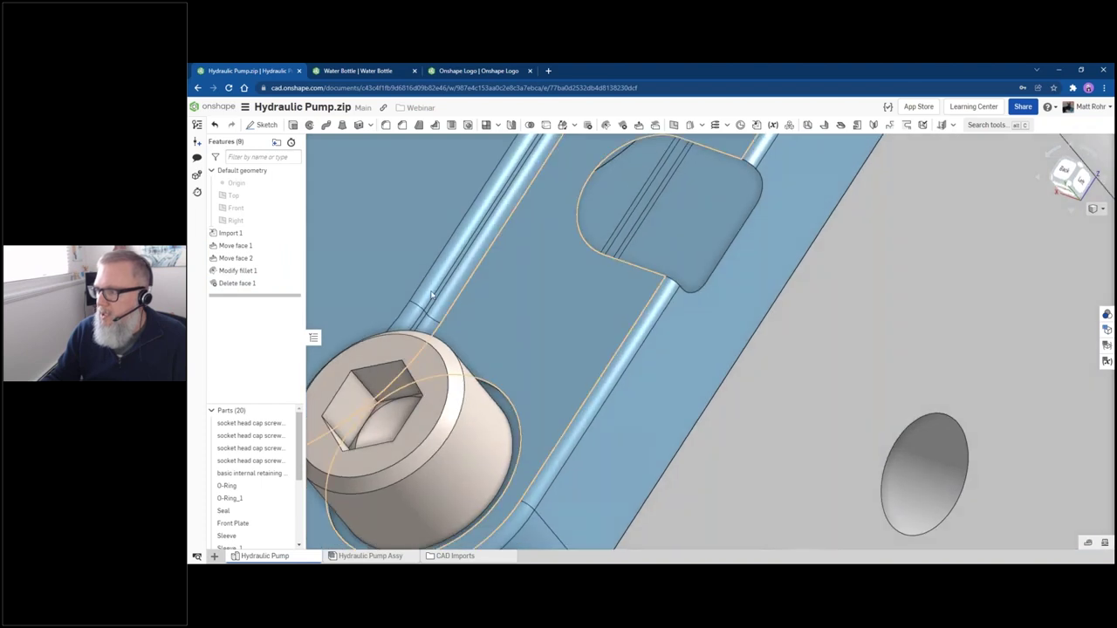
double_click(237, 284)
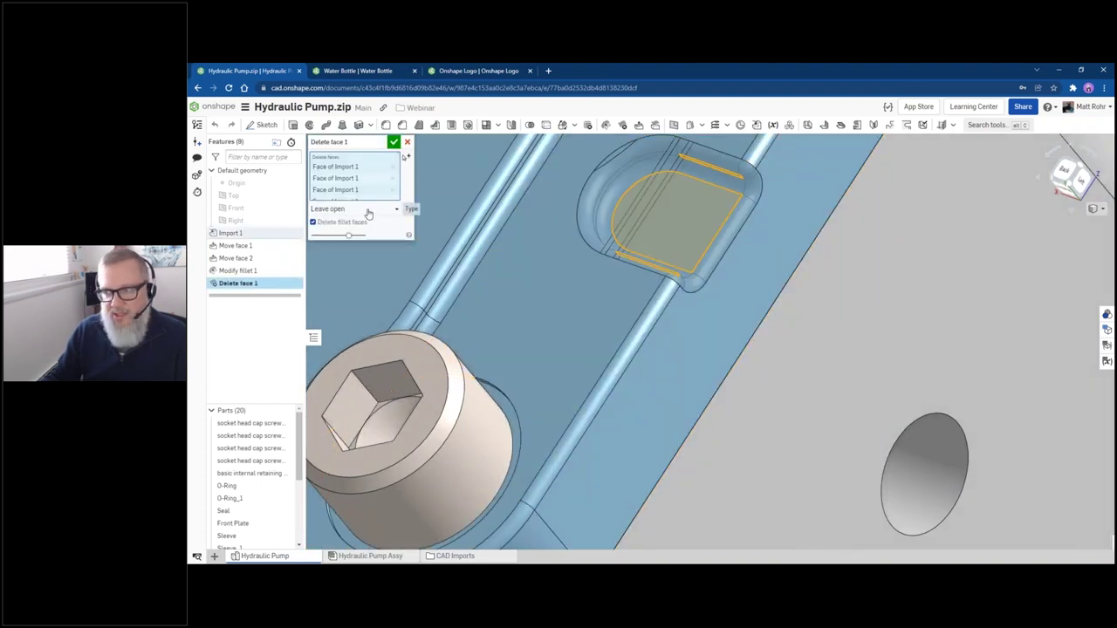
left_click(368, 212)
left_click(358, 222)
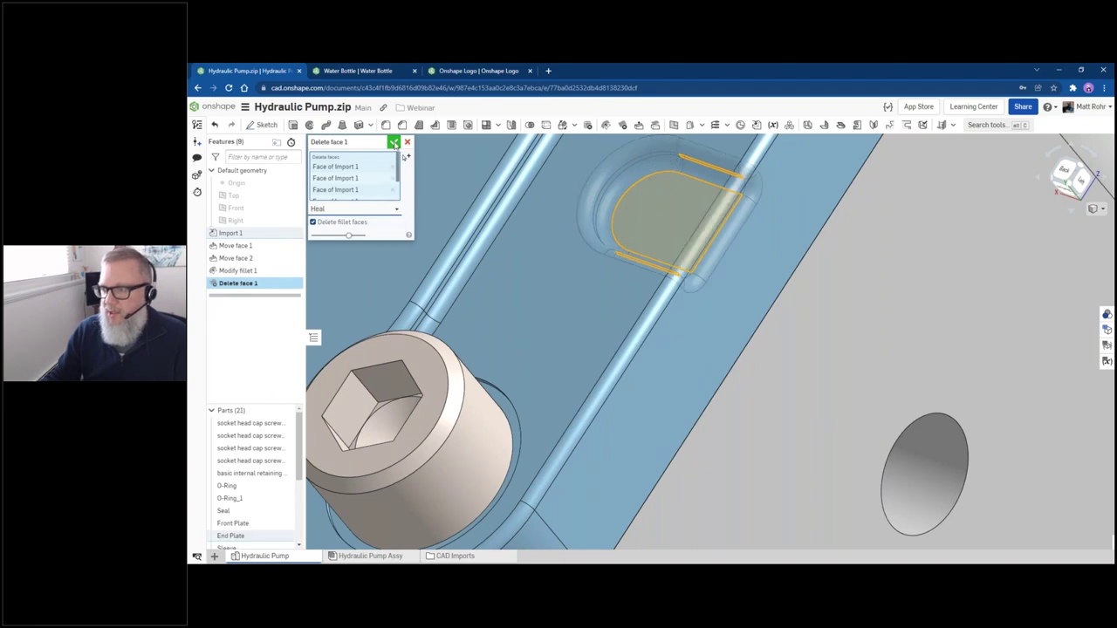
left_click(394, 141)
scroll(608, 305, "down", 5)
mouse_move(609, 327)
right_mouse_down()
mouse_move(557, 335)
mouse_move(663, 369)
mouse_move(615, 236)
right_mouse_up()
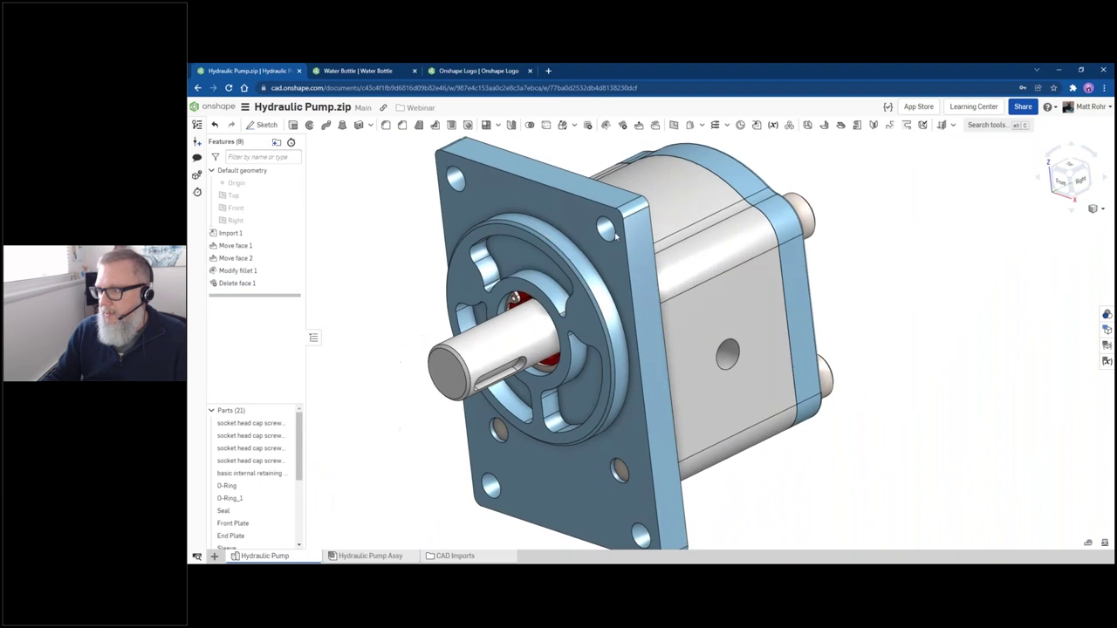
- Recentre the pump in the view with the F shortcut
key("f")
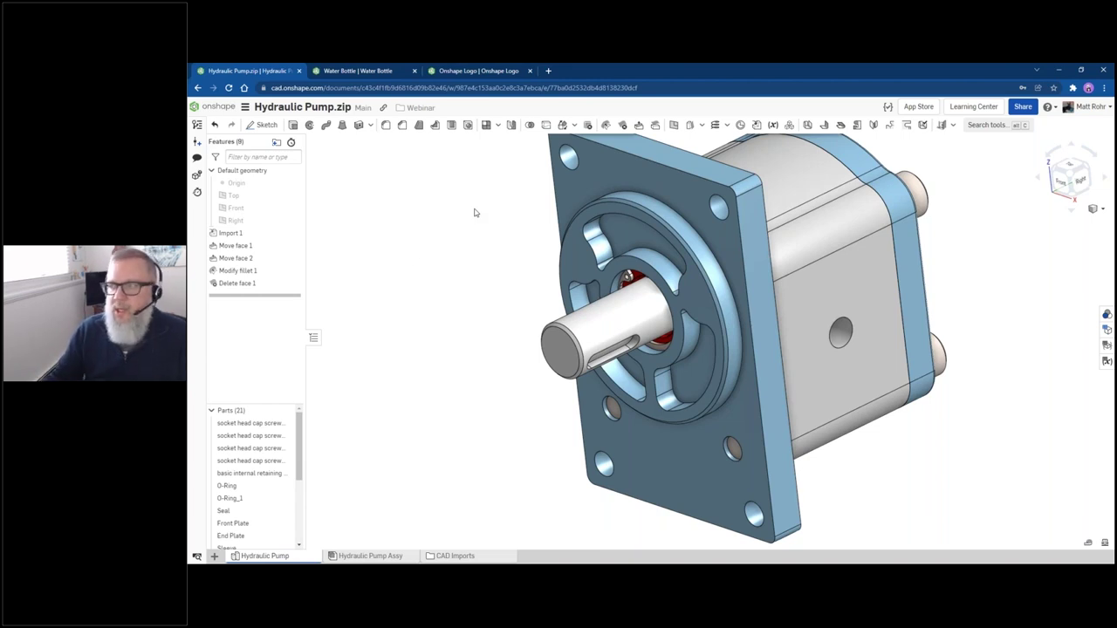
- Create version V2 of the pump from the Versions and history panel
left_click(197, 125)
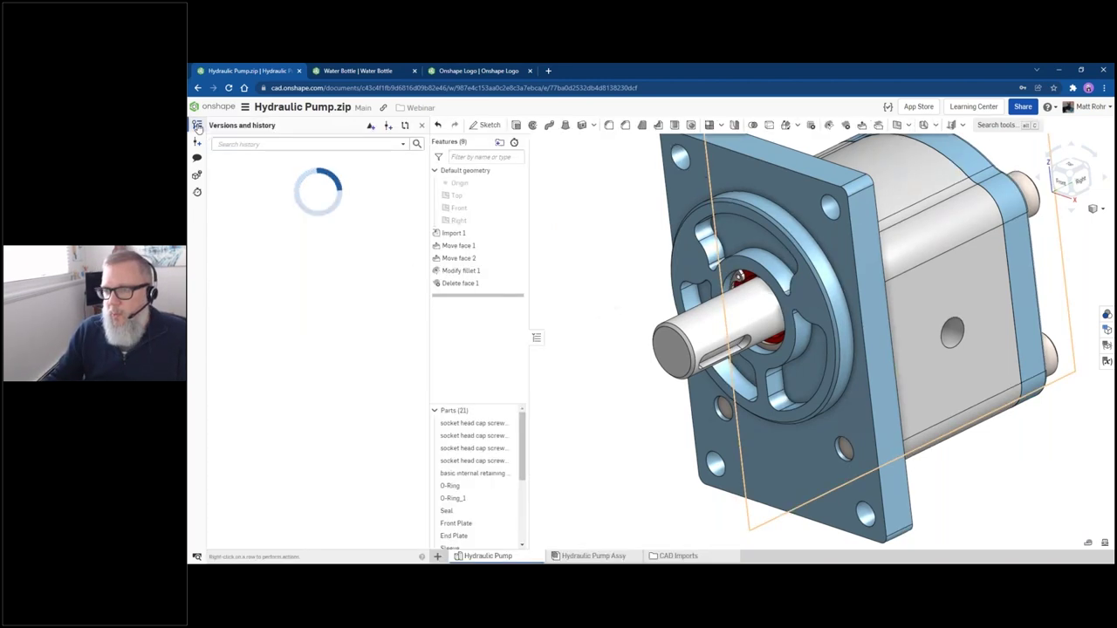
right_click_drag(624, 251, 611, 288)
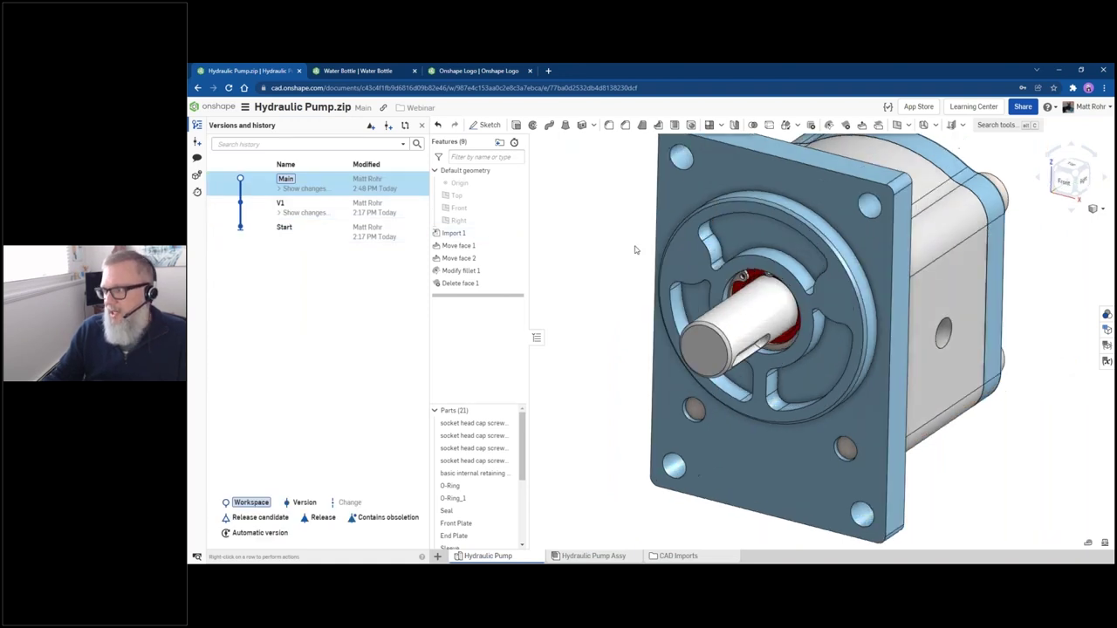
left_click(198, 144)
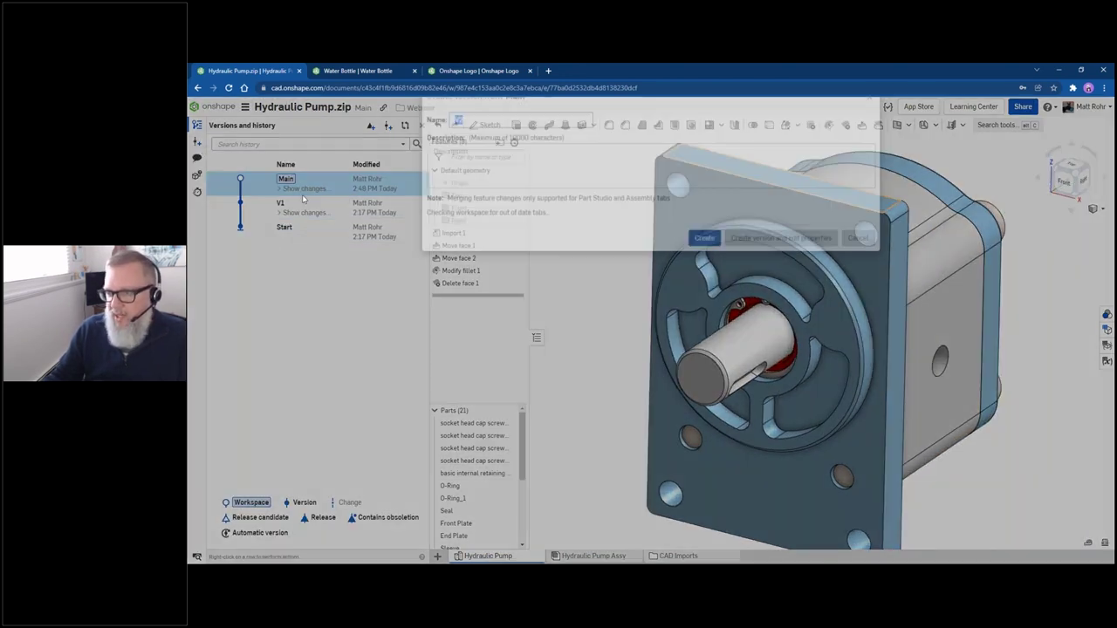
left_click(703, 251)
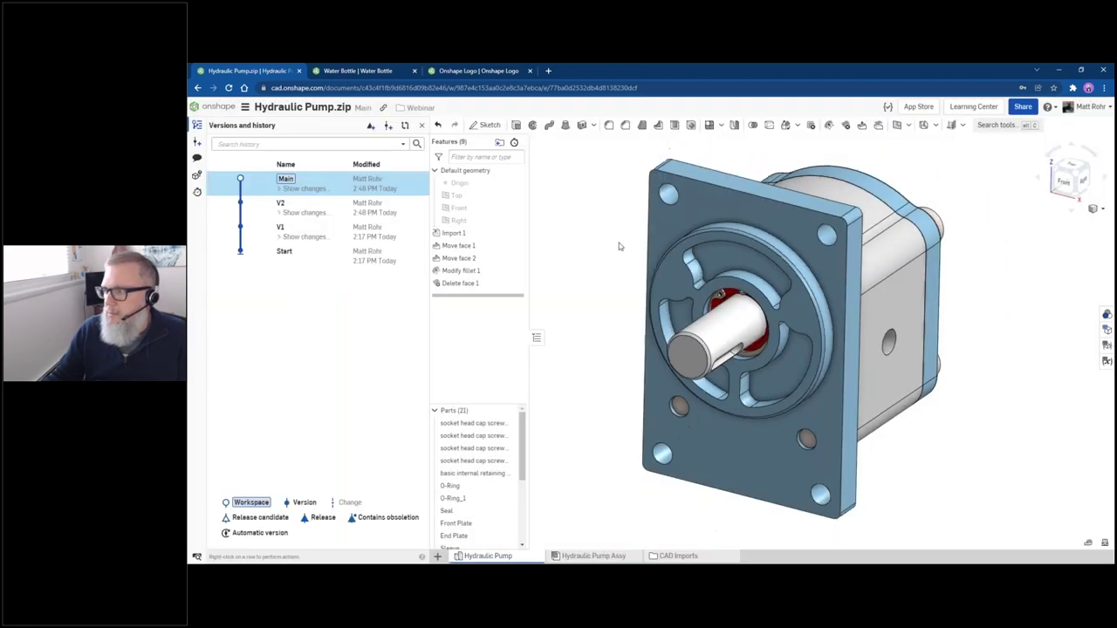
mouse_move(619, 244)
right_mouse_down()
mouse_move(650, 260)
mouse_move(626, 254)
right_mouse_up()
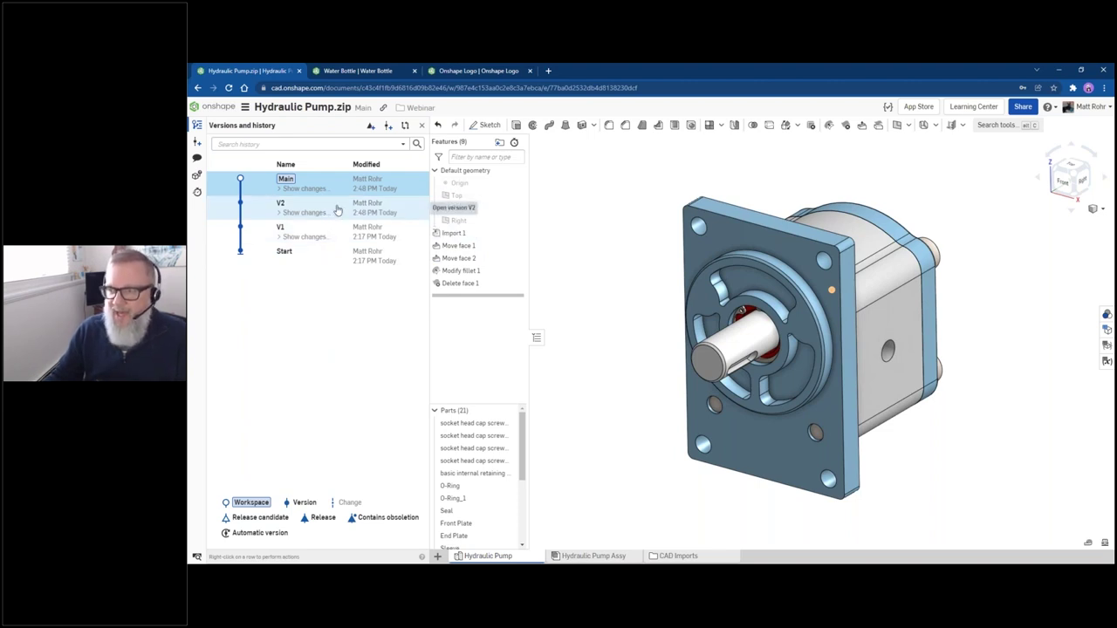
- Compare V1 against V2 and view Move face 1's 10 mm blind offset parameters
left_click(338, 210)
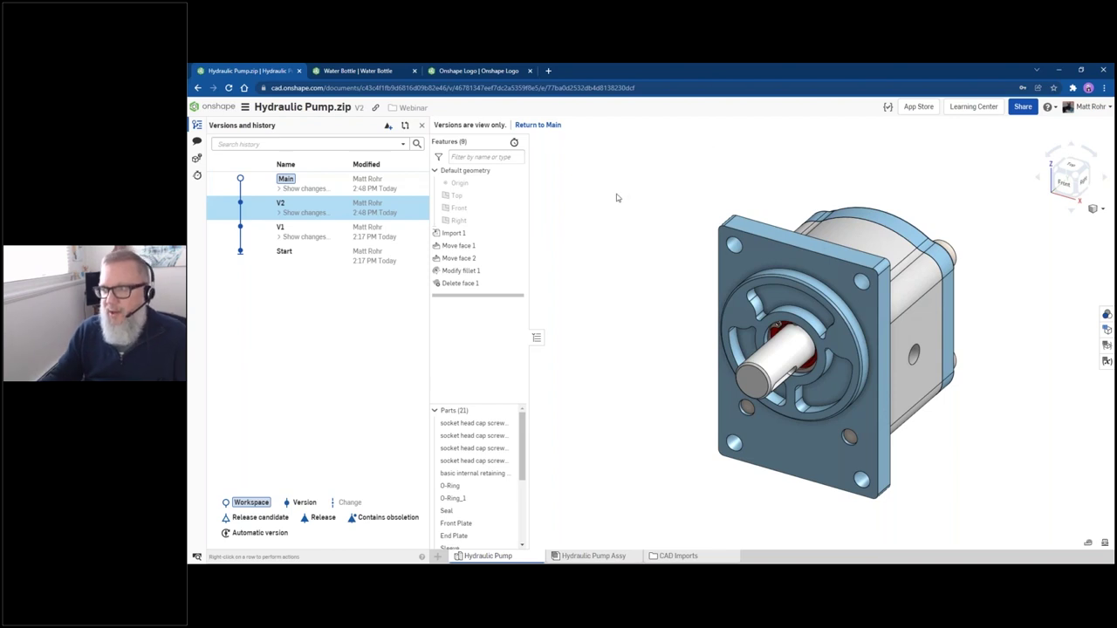
left_click(404, 126)
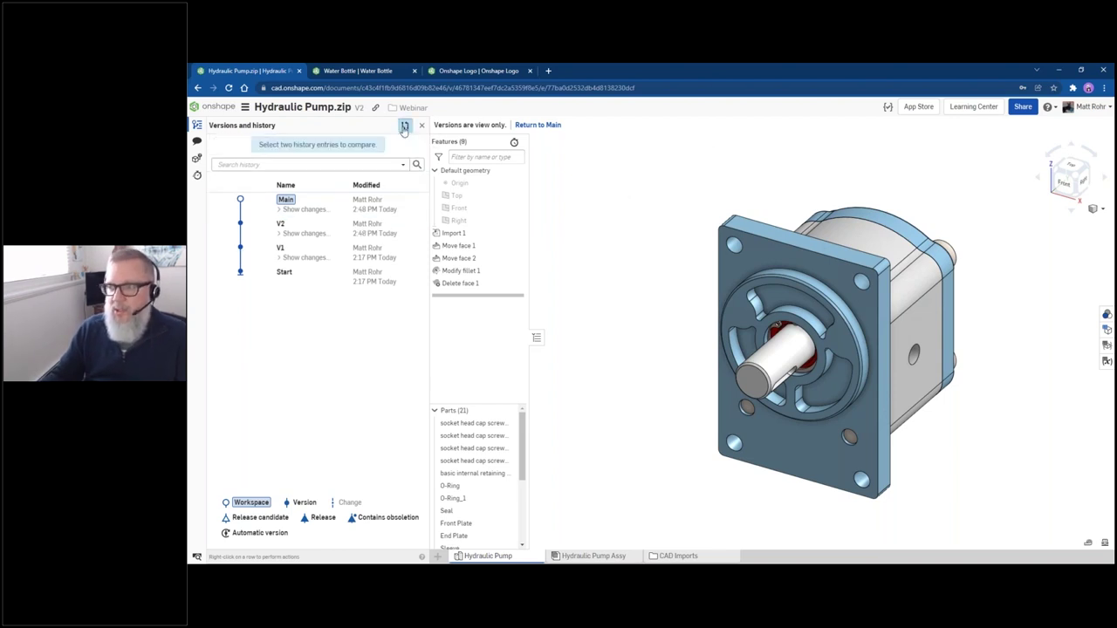
left_click(311, 254)
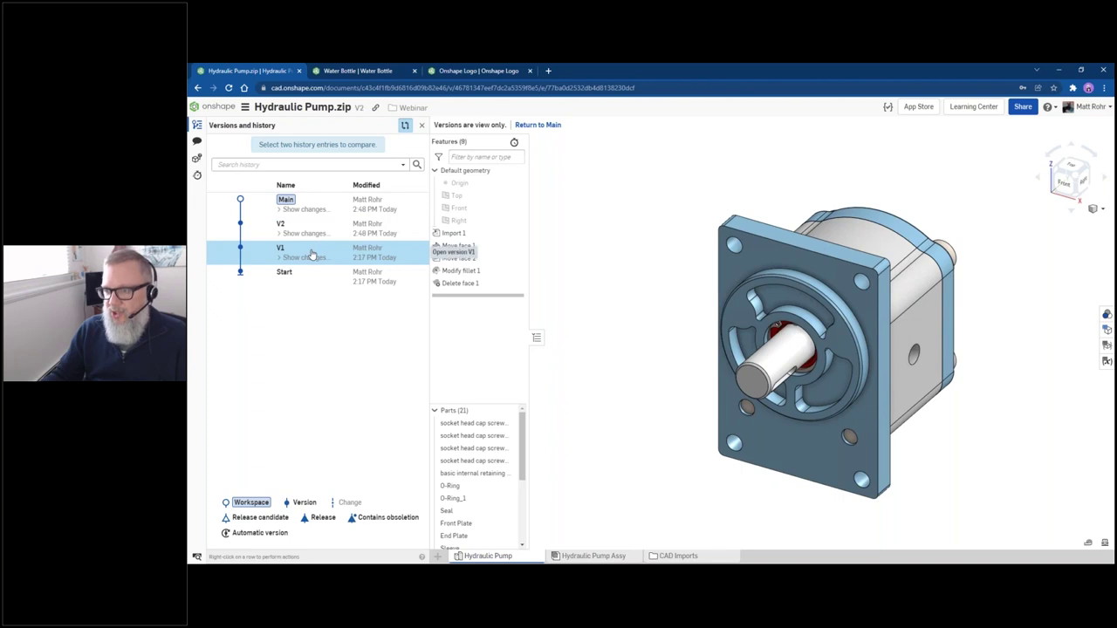
left_click(312, 233)
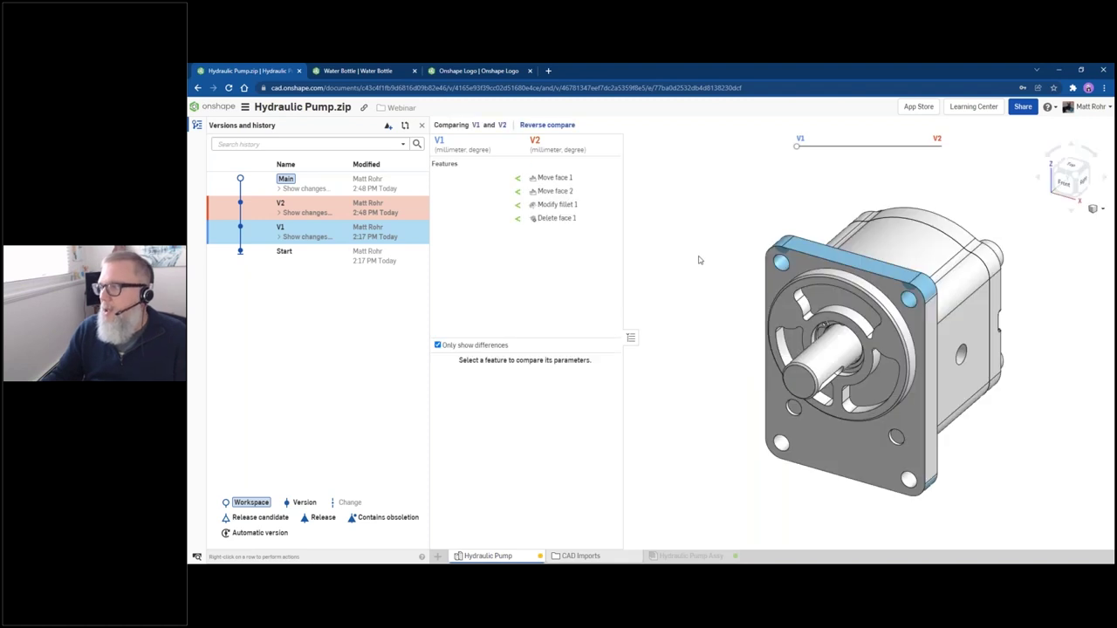
left_click_drag(799, 150, 927, 150)
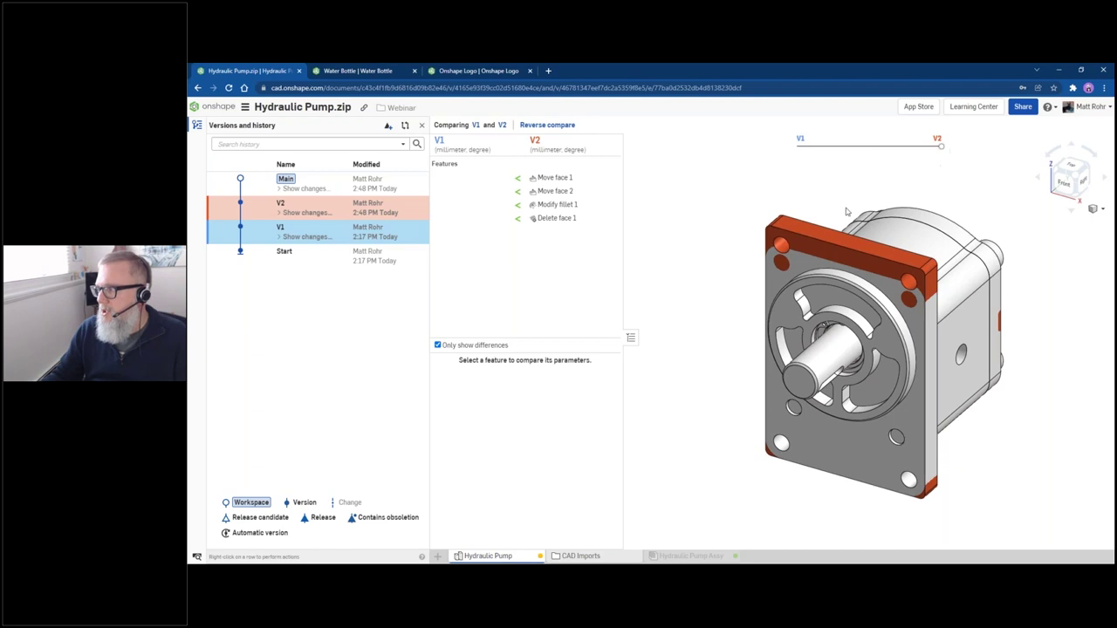
left_click(566, 178)
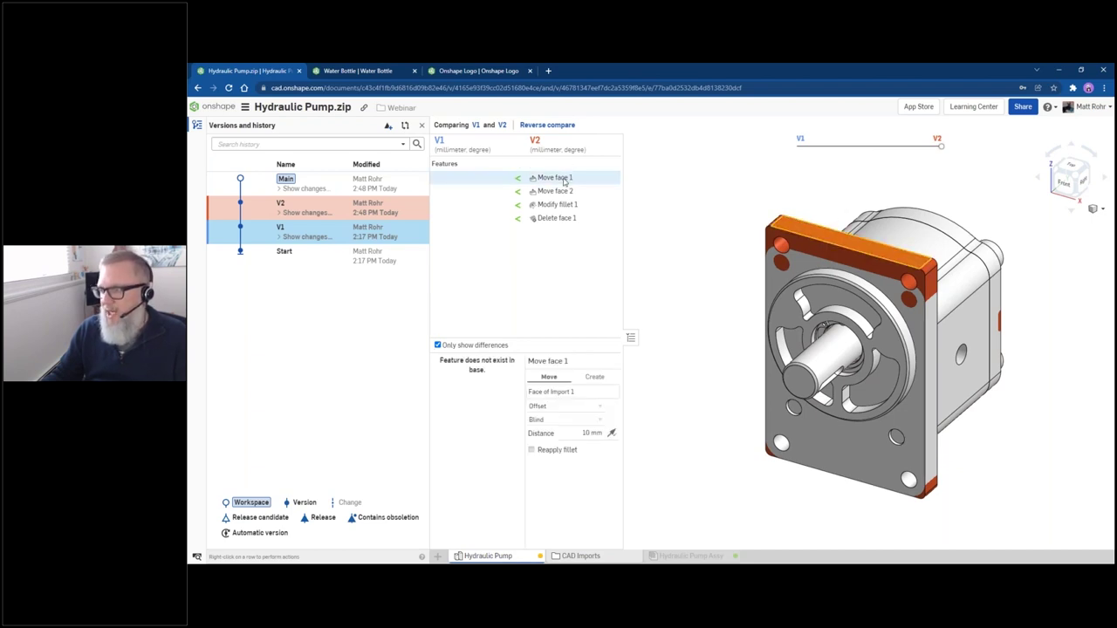
left_click(579, 182)
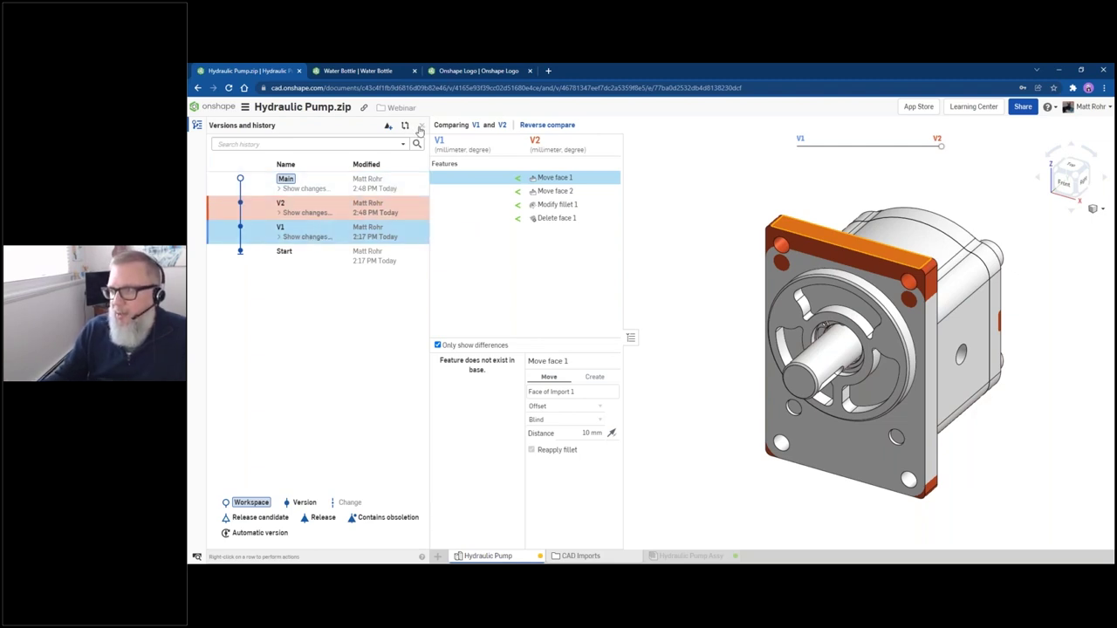
- Return to the Main workspace, hide and reshow Front Plate, then list the versions again
left_click(304, 184)
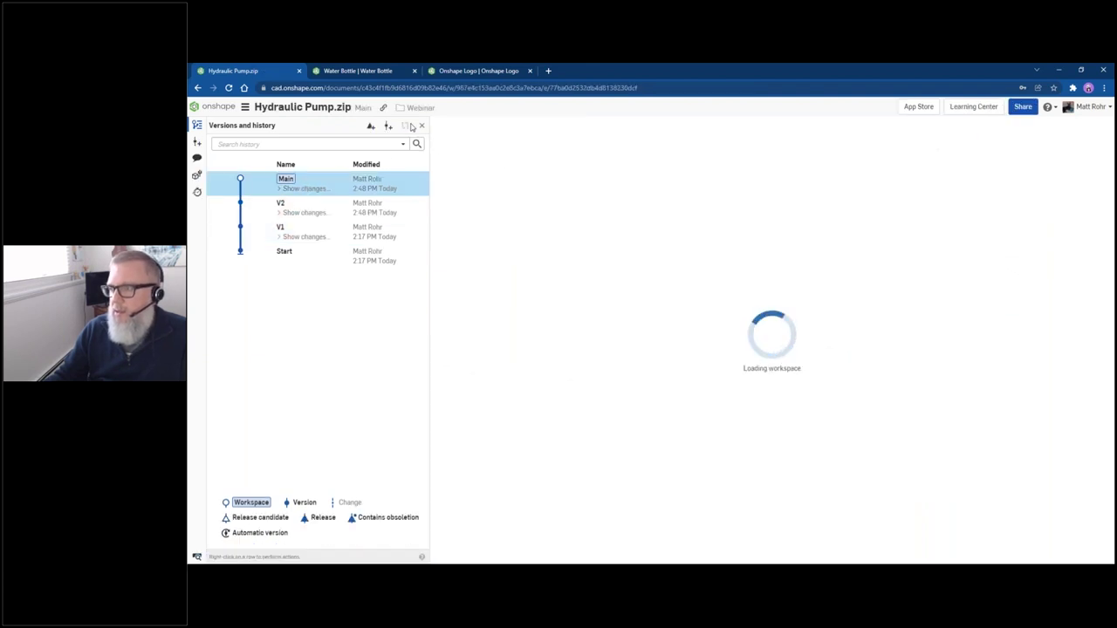
left_click(422, 128)
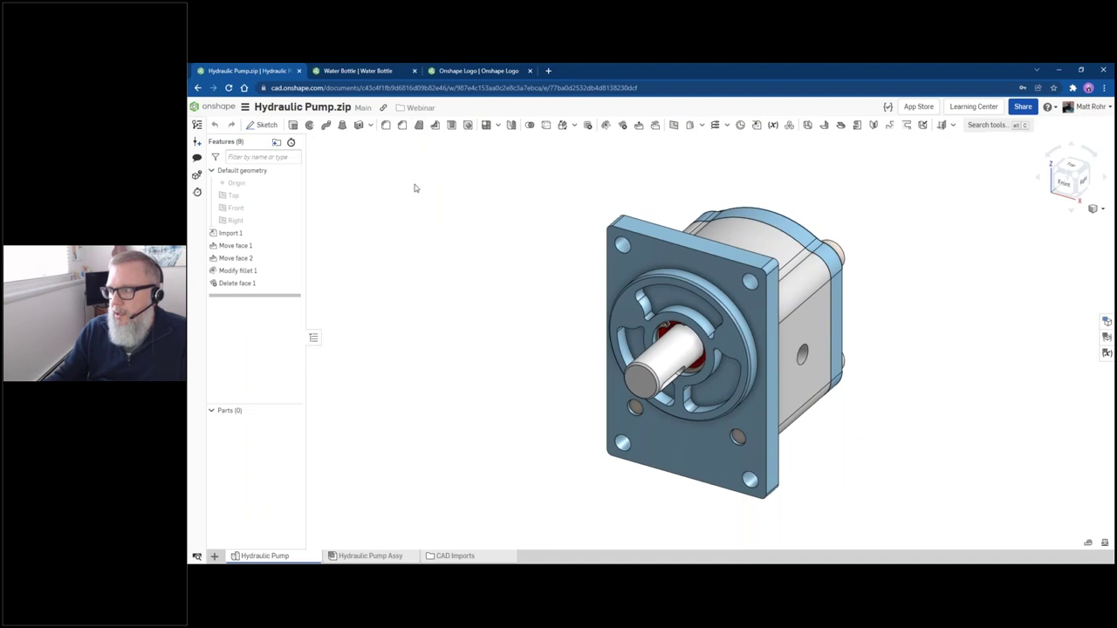
left_click(652, 234)
key("y")
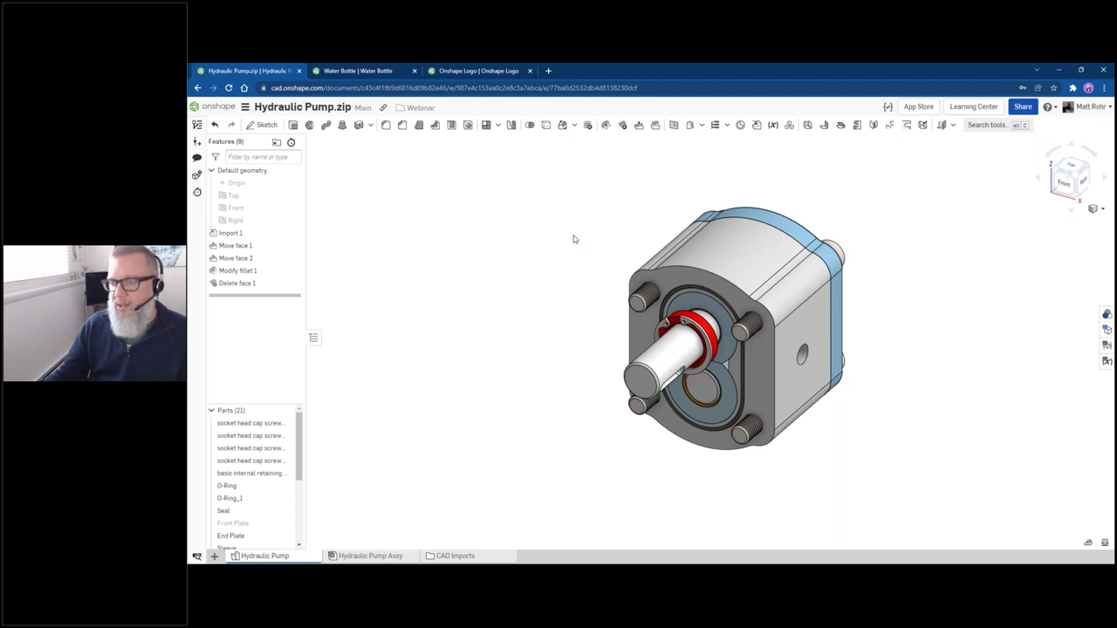
mouse_move(233, 523)
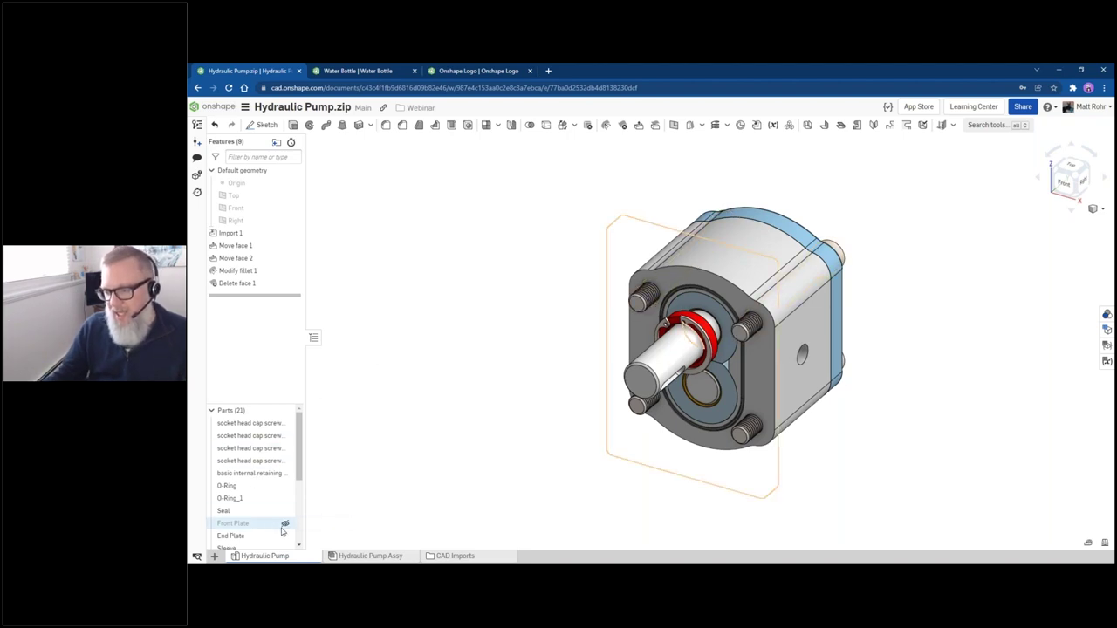
left_click(285, 524)
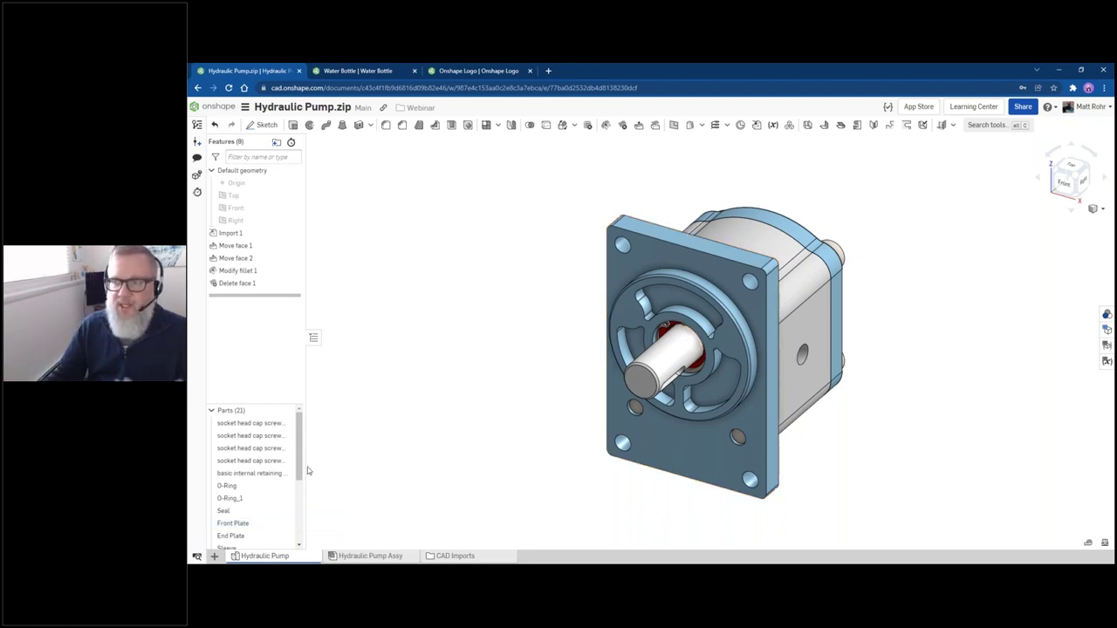
left_click(198, 126)
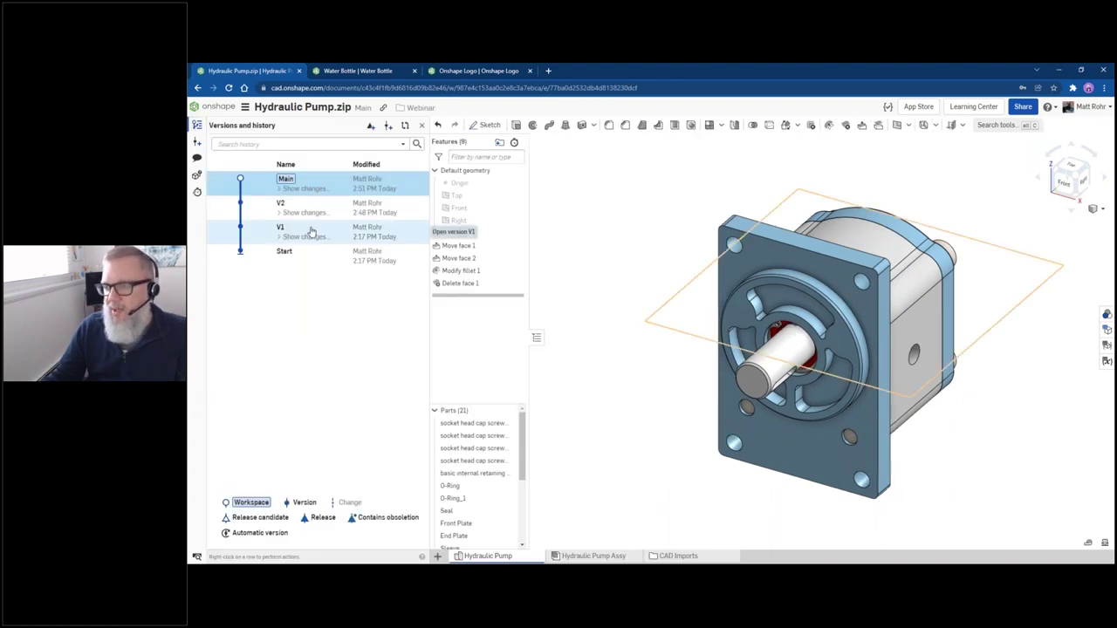
- Branch workspace B1 from version V1, then switch to Main and back to B1
right_click(313, 231)
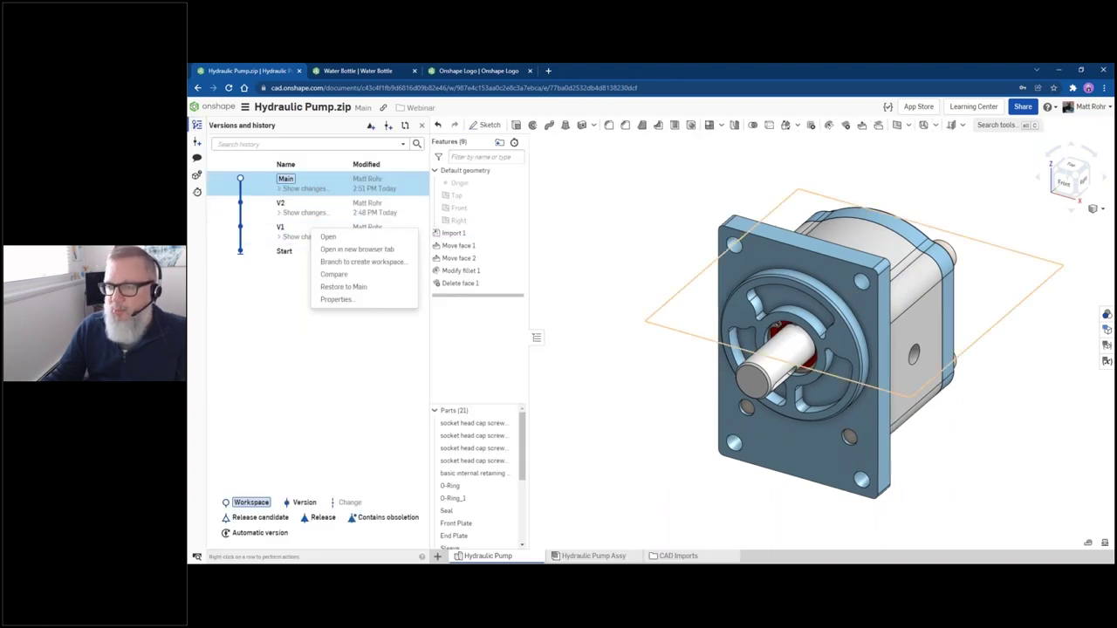
left_click(346, 263)
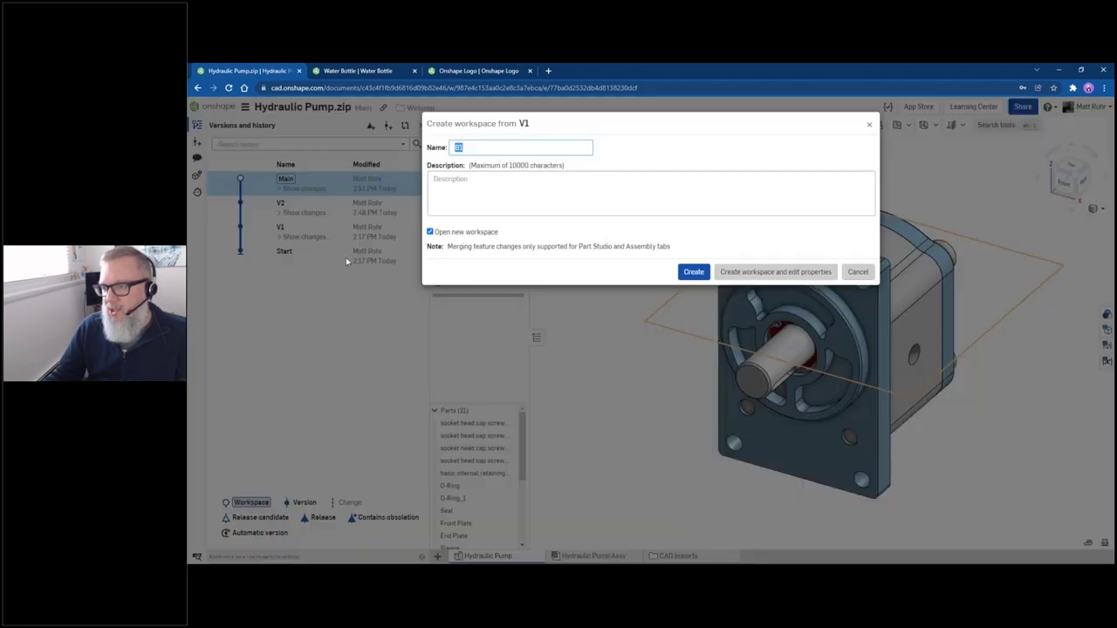
left_click(691, 271)
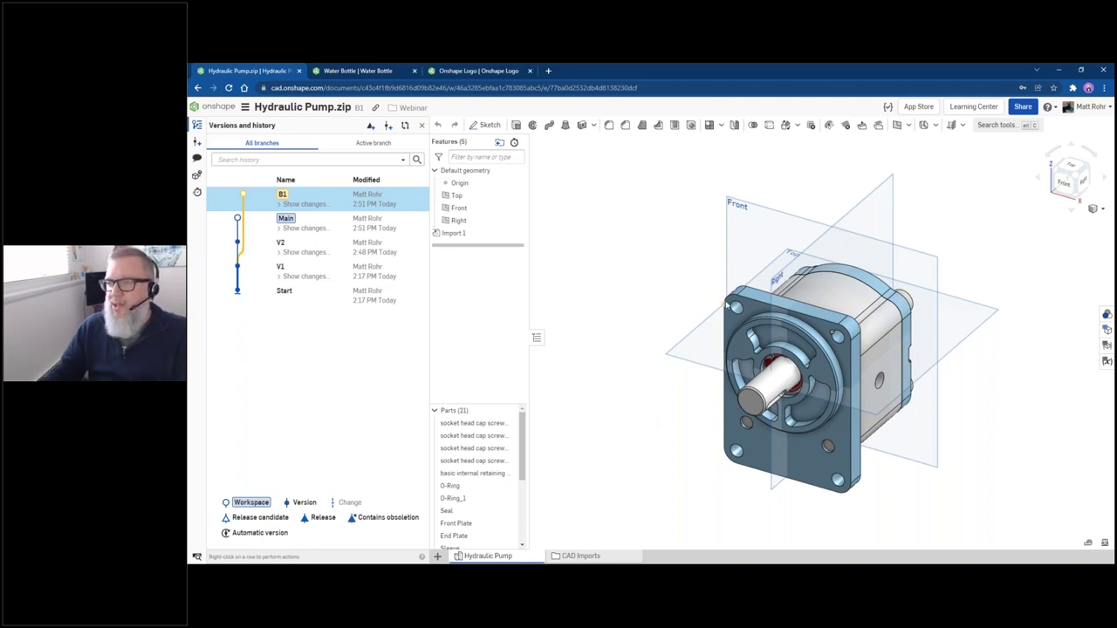
left_click(311, 227)
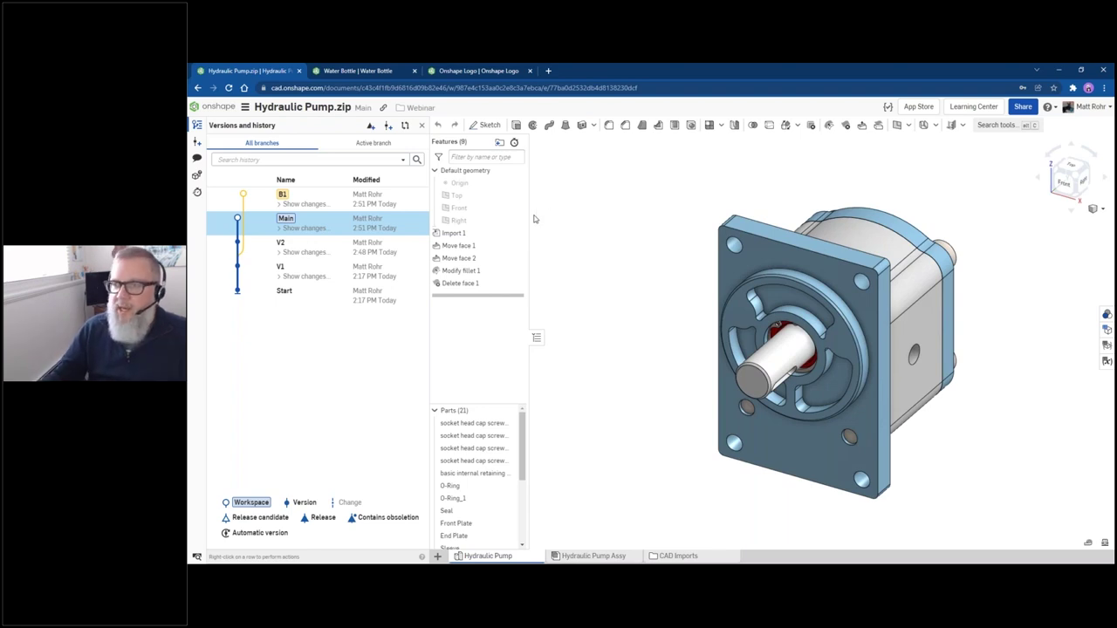
left_click(362, 199)
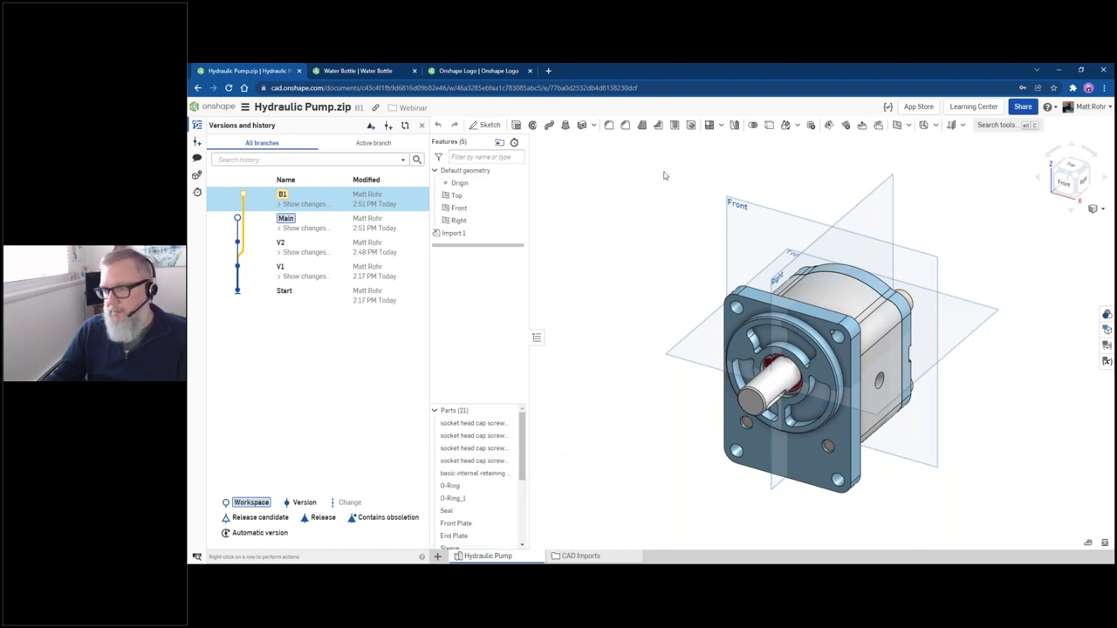
right_click(465, 560)
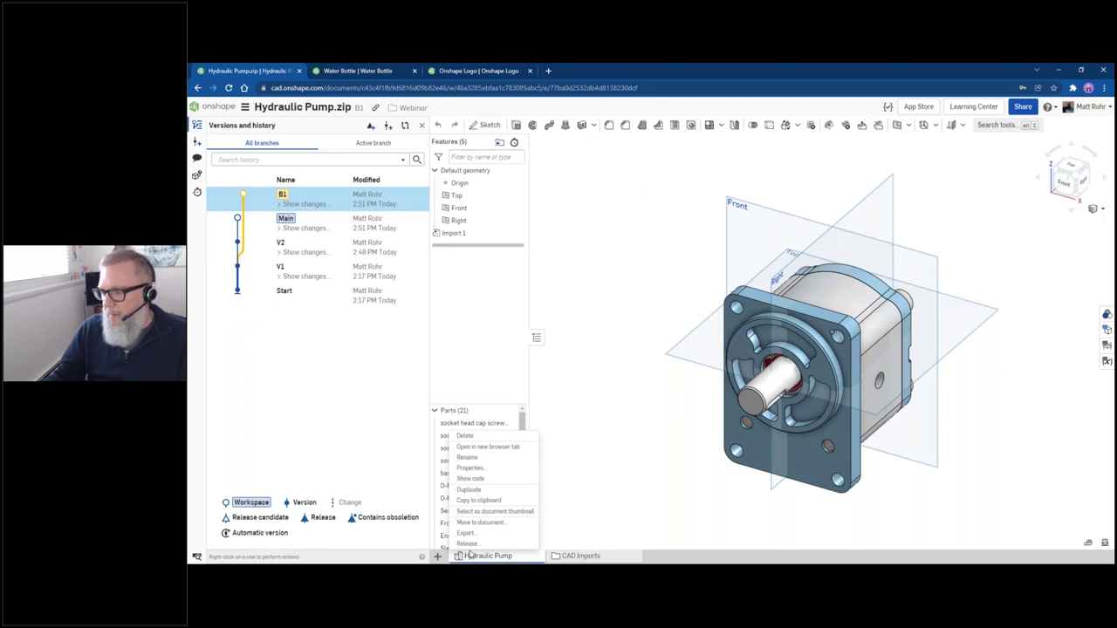
left_click(470, 545)
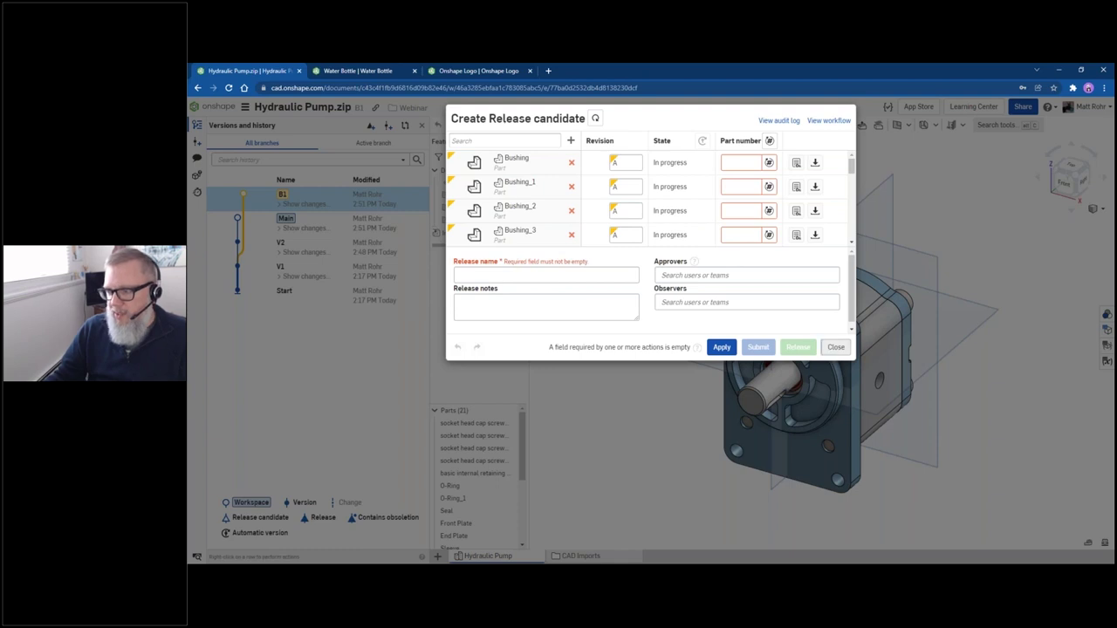
left_click(835, 346)
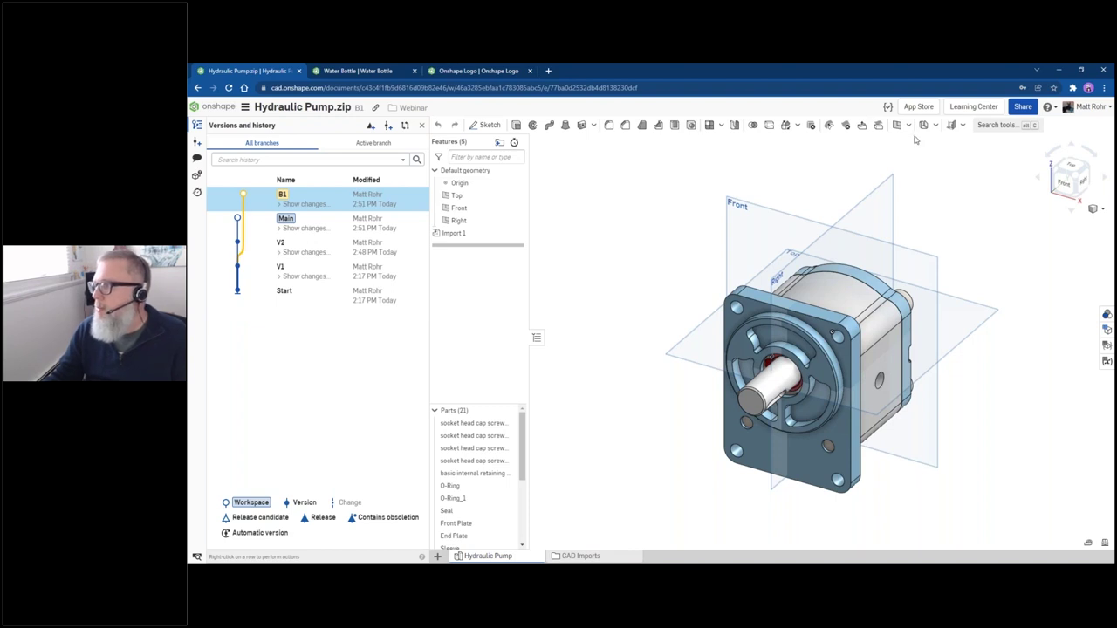
- Box-select every pump part into a composite part in B1, then open version V2
left_click(981, 127)
type("comp")
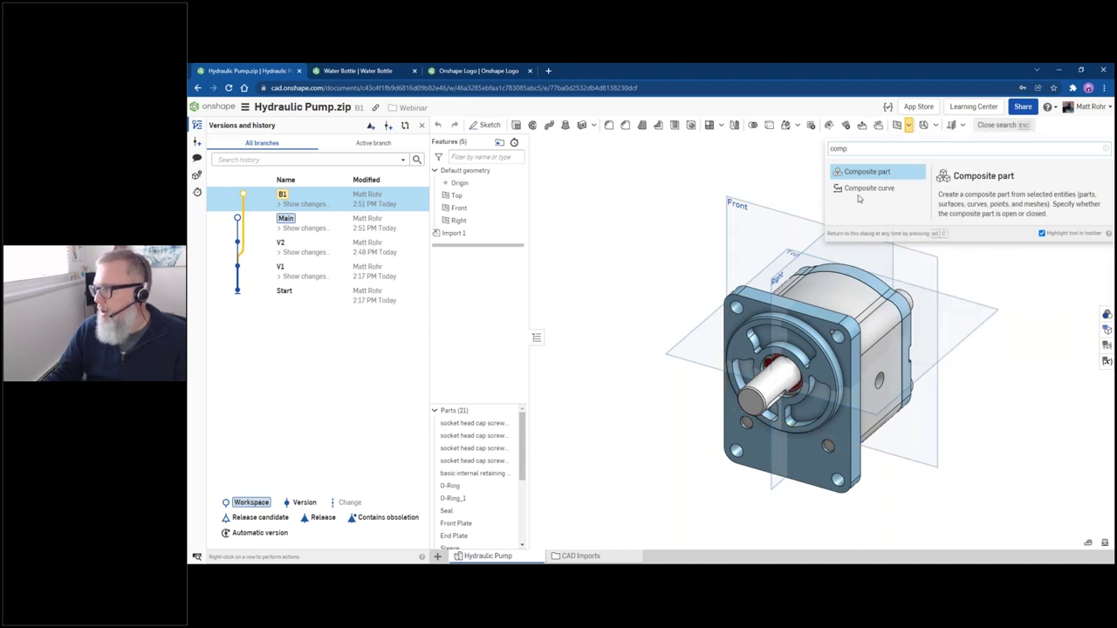
left_click(878, 177)
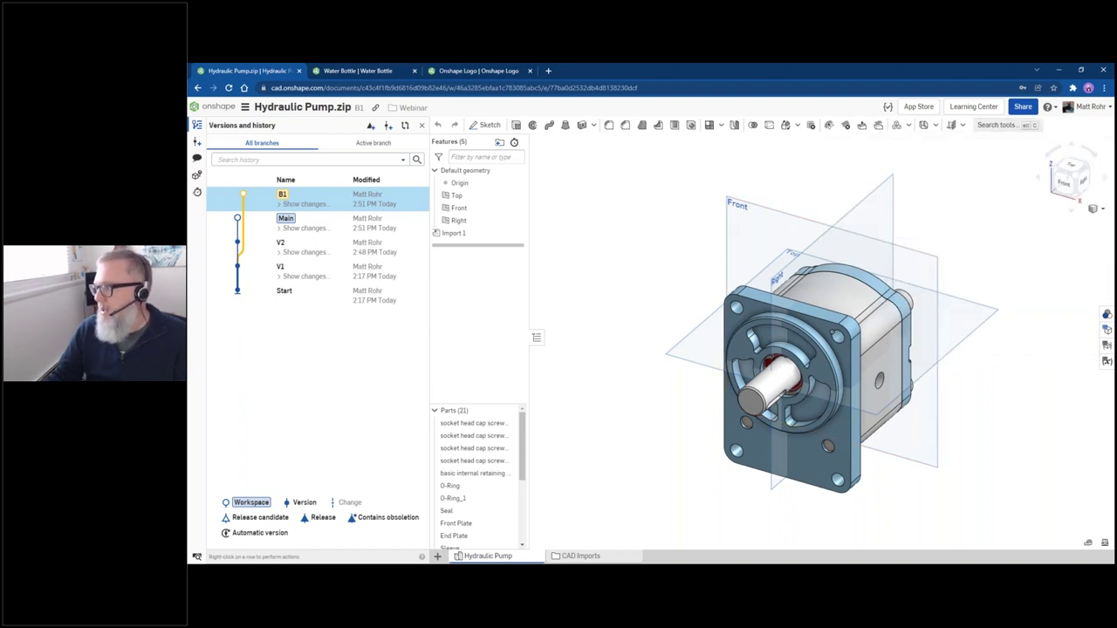
scroll(695, 287, "down", 1)
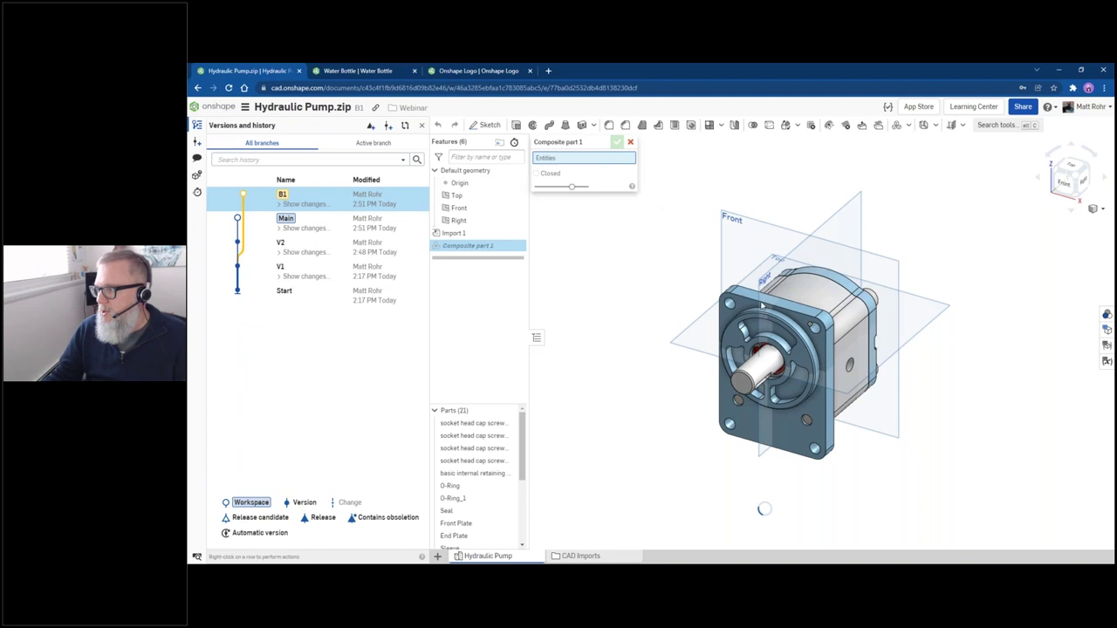
left_click_drag(648, 199, 995, 523)
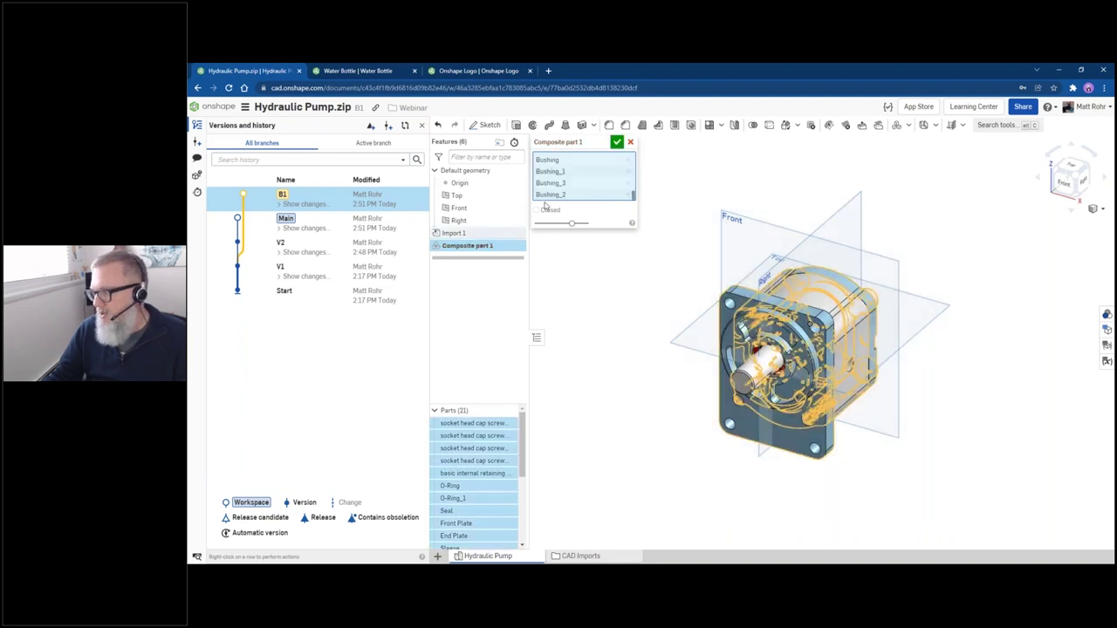
left_click(617, 142)
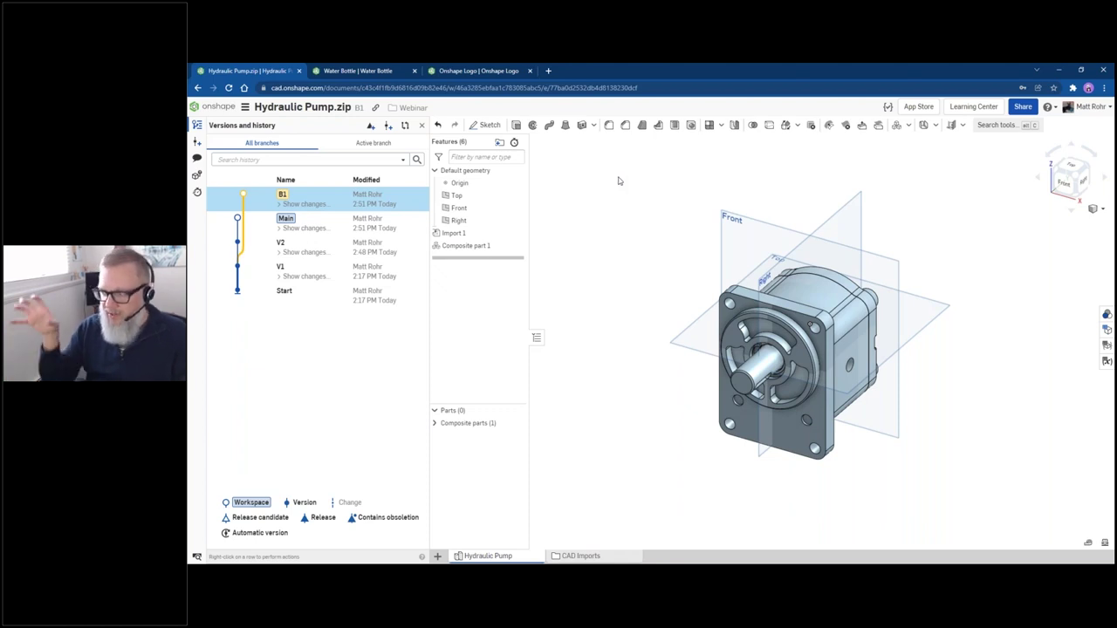
left_click(329, 252)
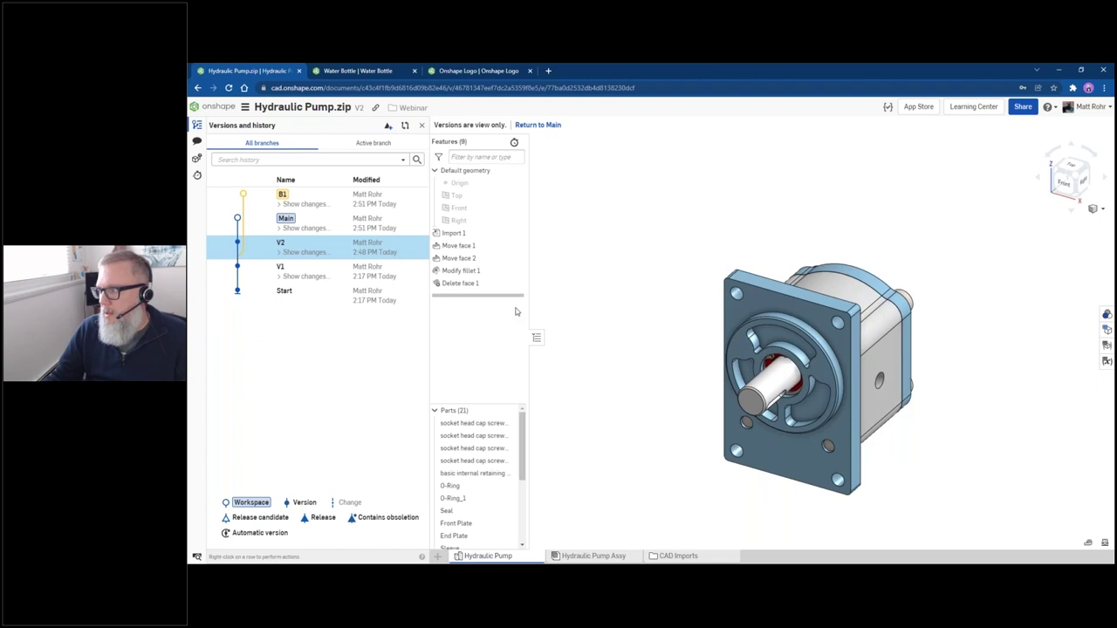
- In Main, make a closed composite part from all the pump's parts
left_click(541, 128)
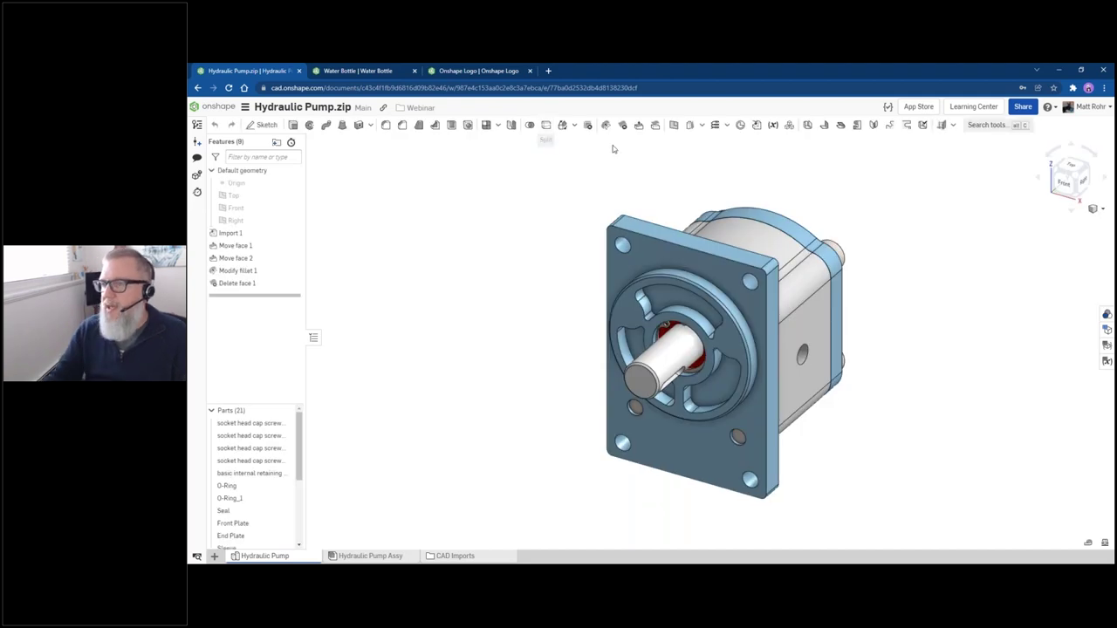
left_click(981, 127)
type("comp")
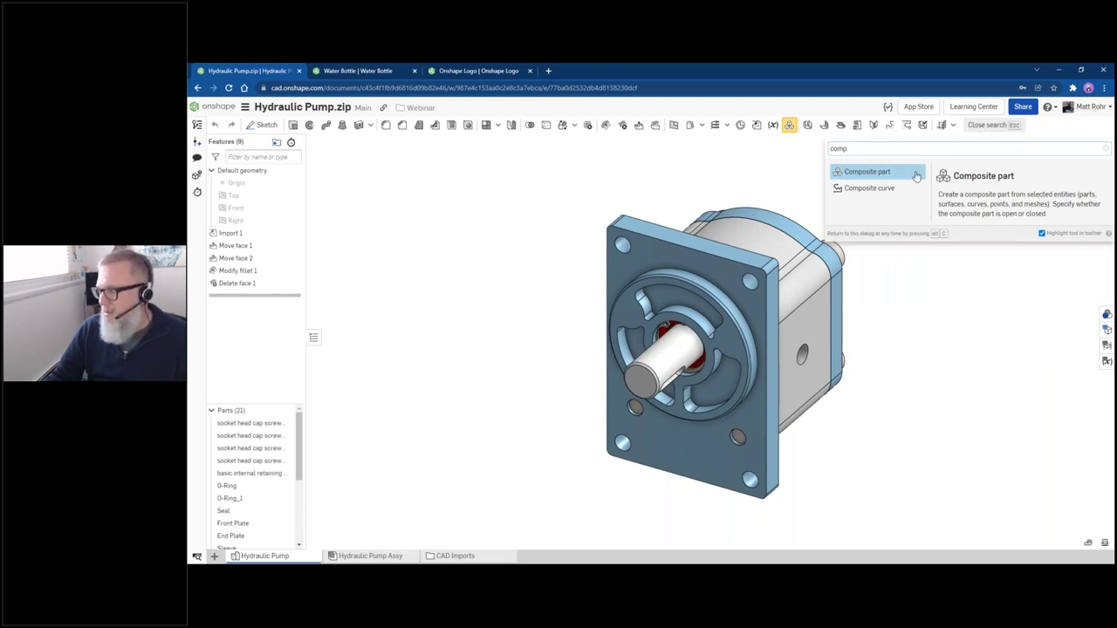
left_click(916, 176)
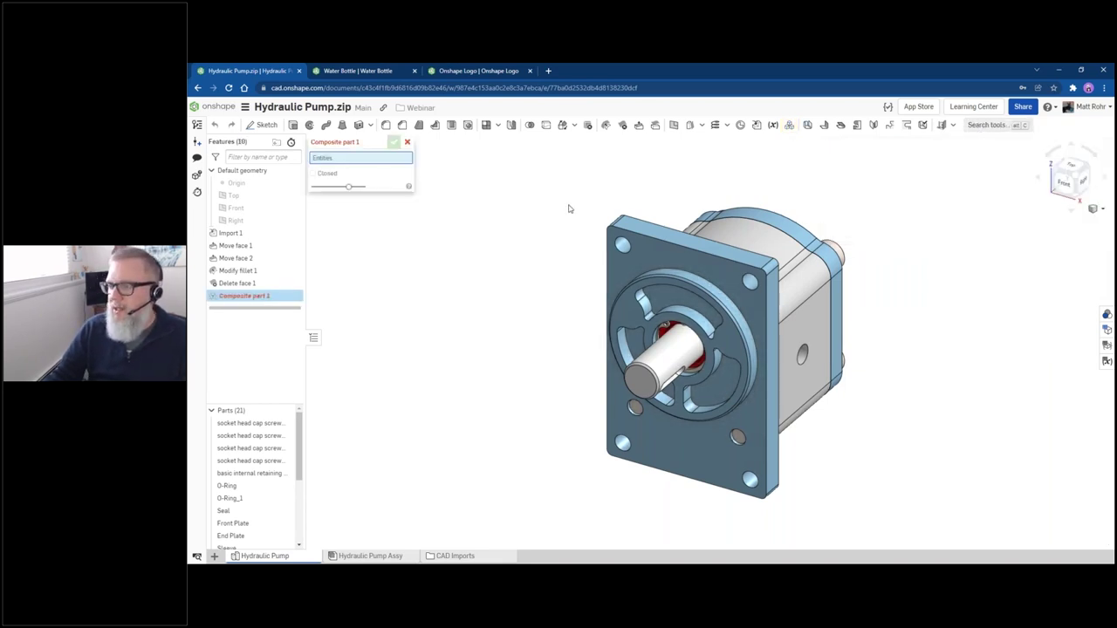
left_click_drag(541, 178, 939, 546)
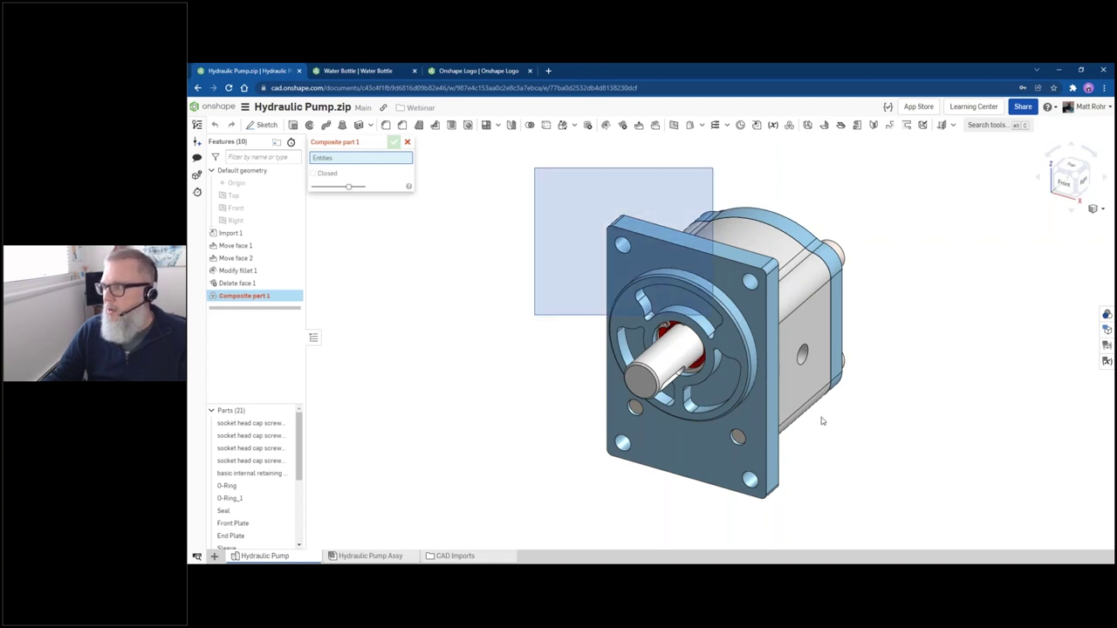
left_click(334, 212)
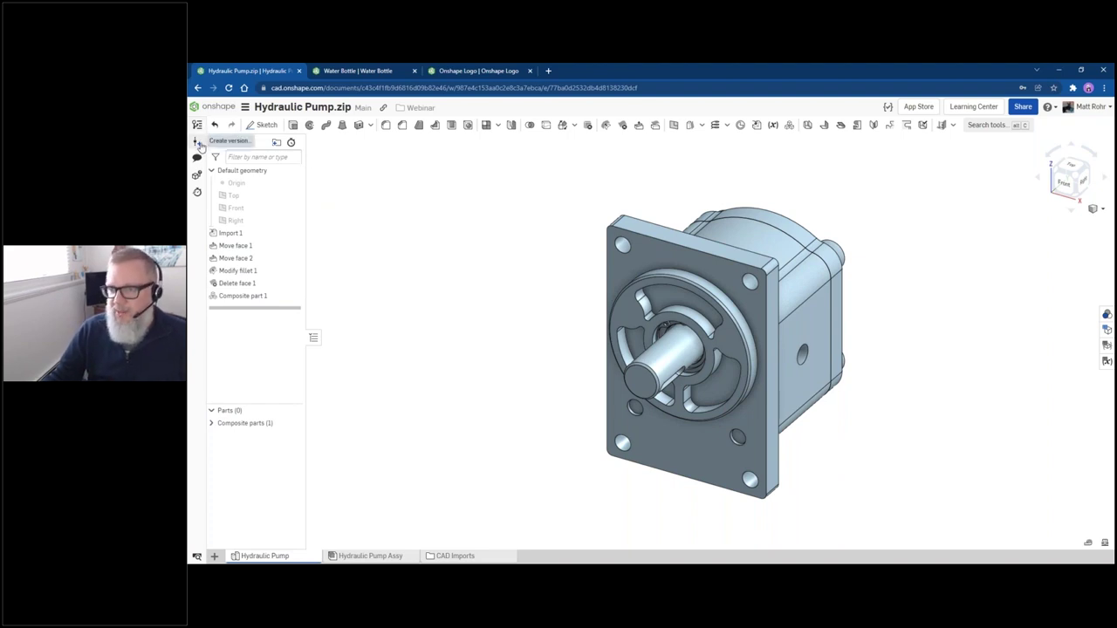
- Save a new version of Main and start a release candidate with a generated part number
left_click(198, 142)
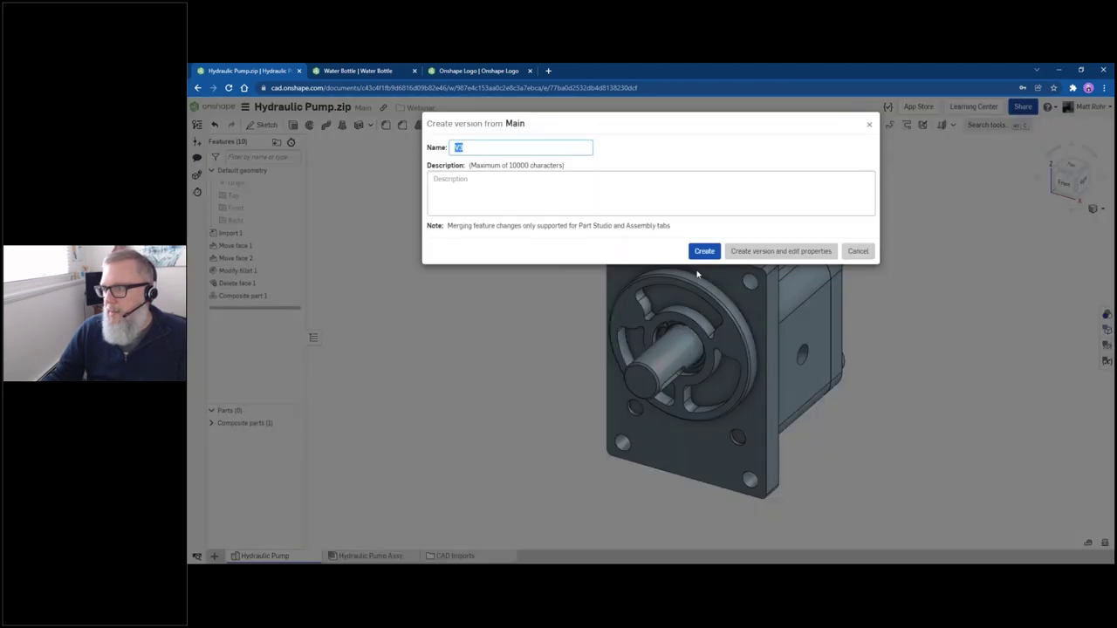
left_click(702, 254)
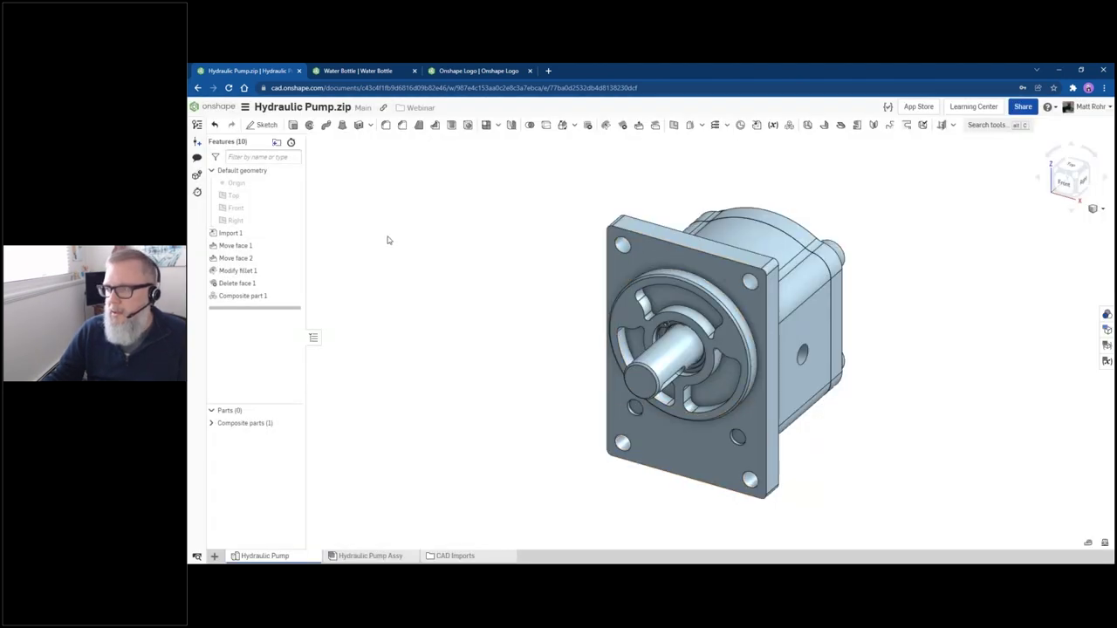
right_click(301, 559)
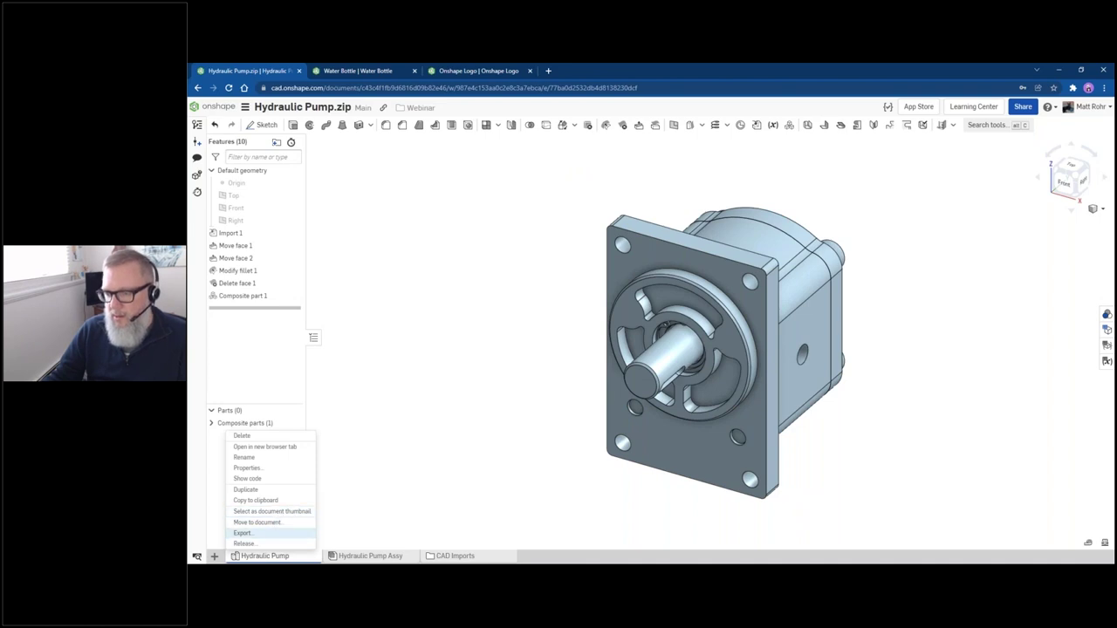
left_click(271, 542)
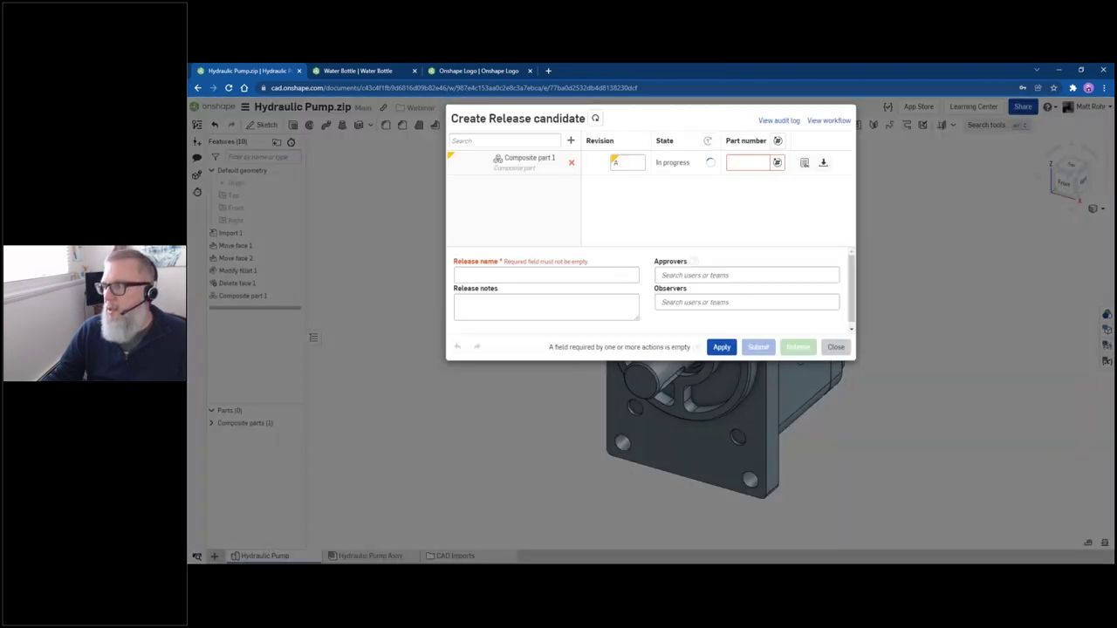
left_click(777, 163)
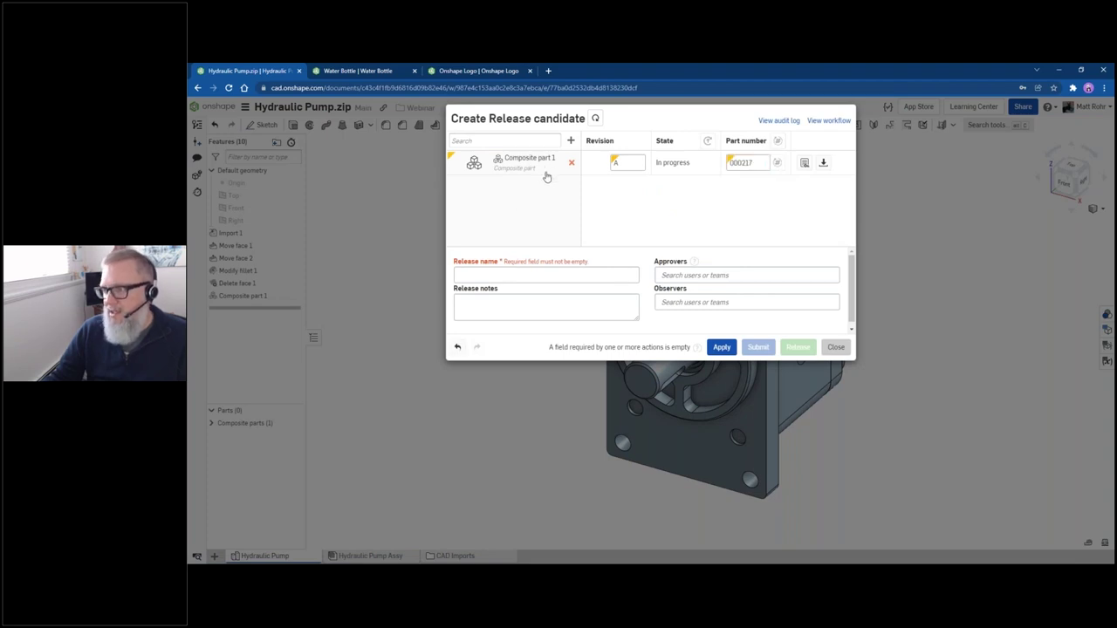
- Start adding items from the version graph, then cancel and close the release candidate
left_click(571, 141)
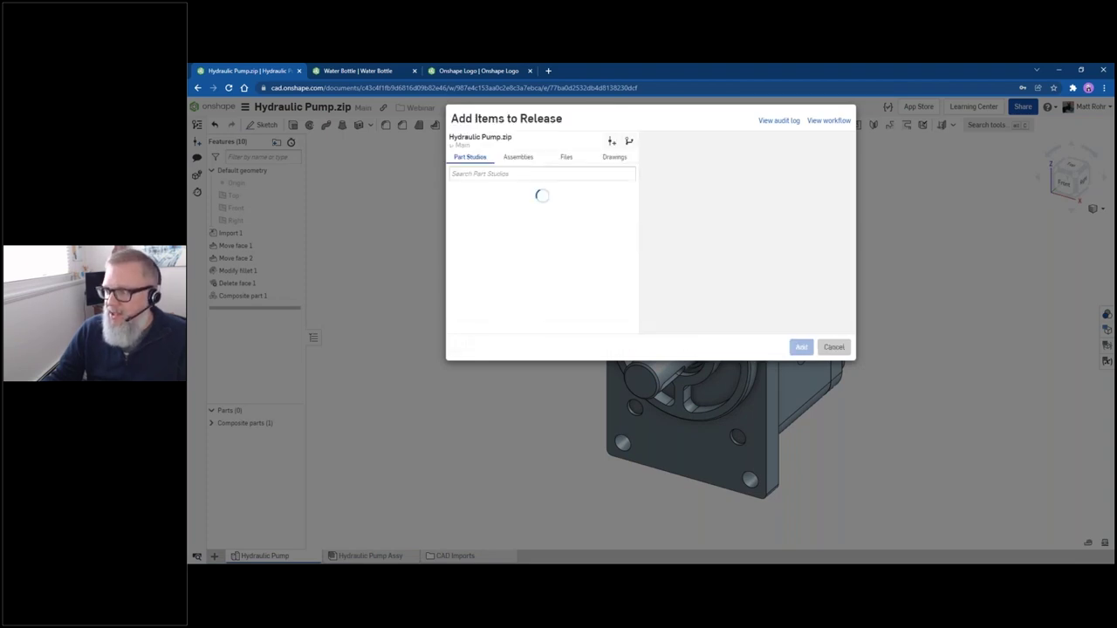
left_click(629, 142)
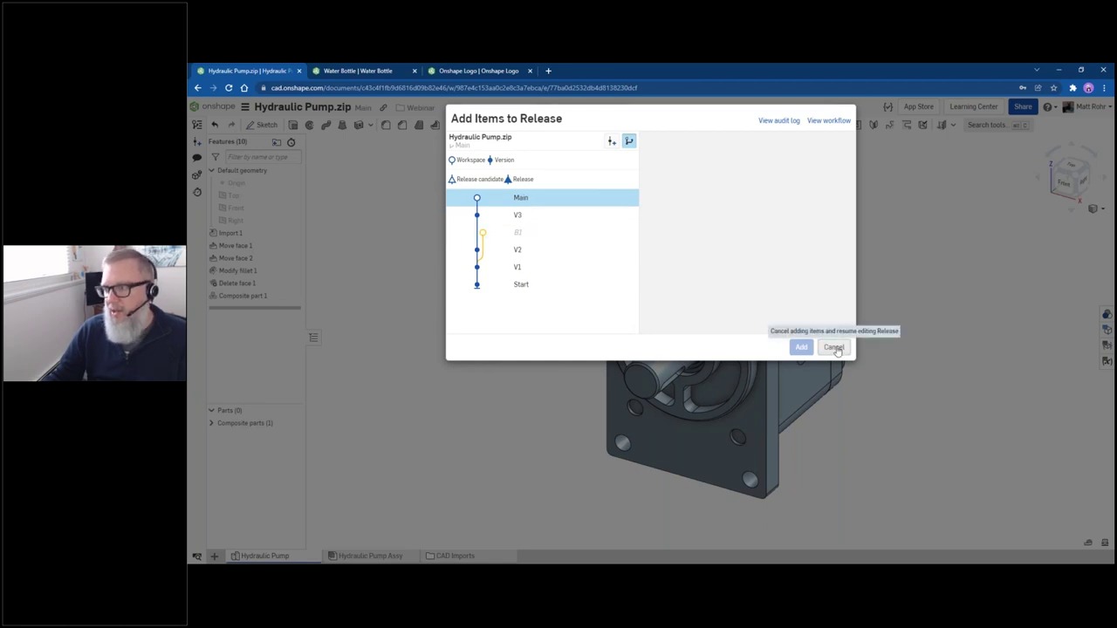
left_click(834, 347)
left_click(835, 345)
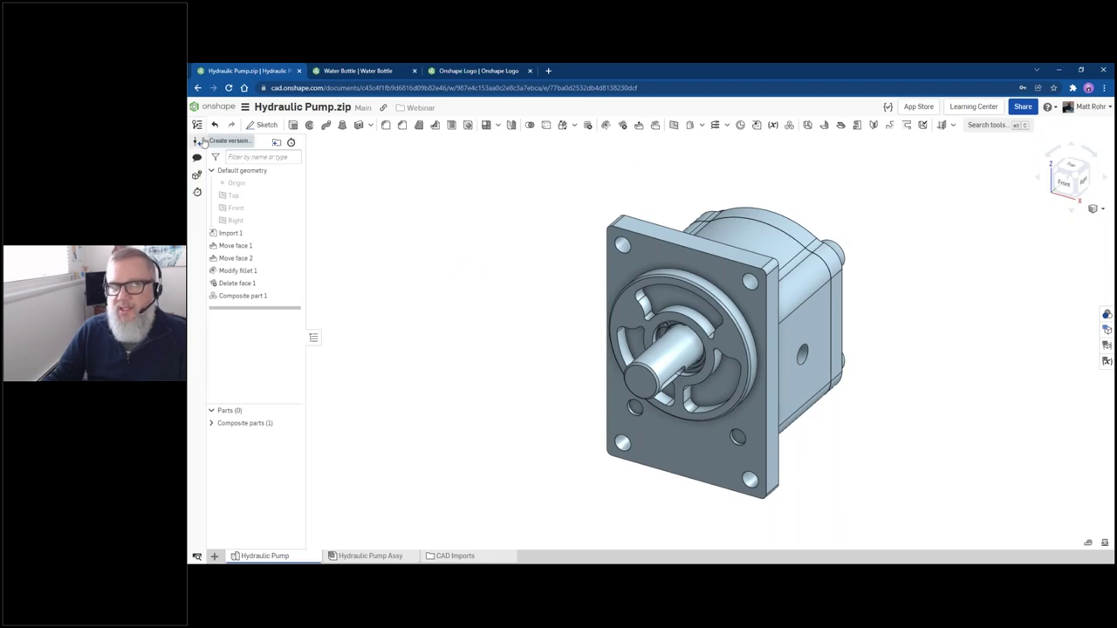
- Create version V4 from the B1 branch
left_click(199, 125)
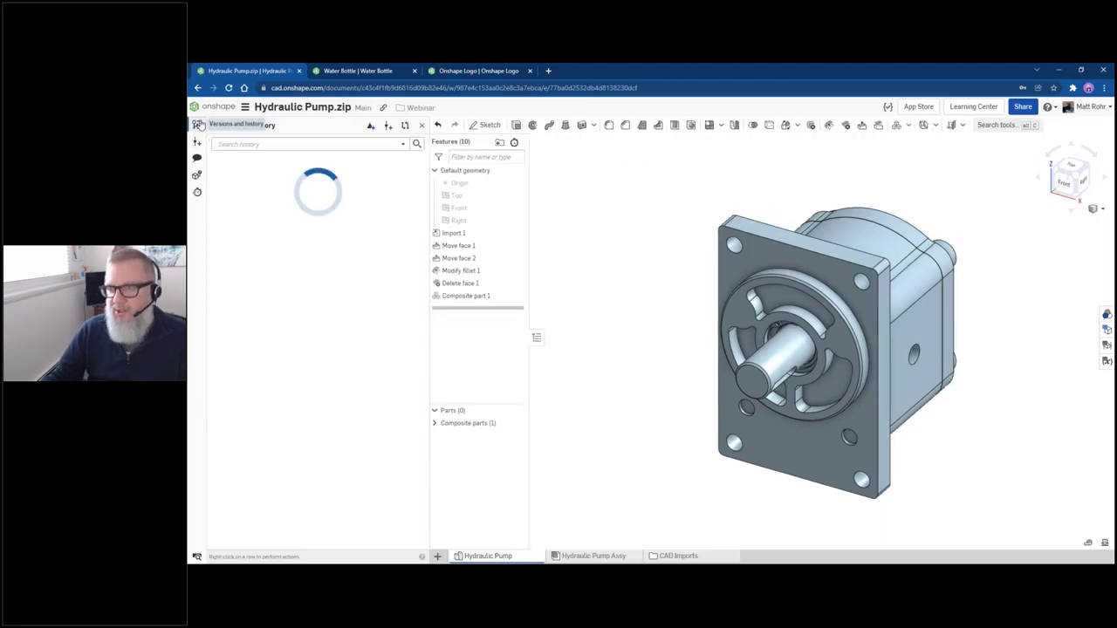
left_click(336, 247)
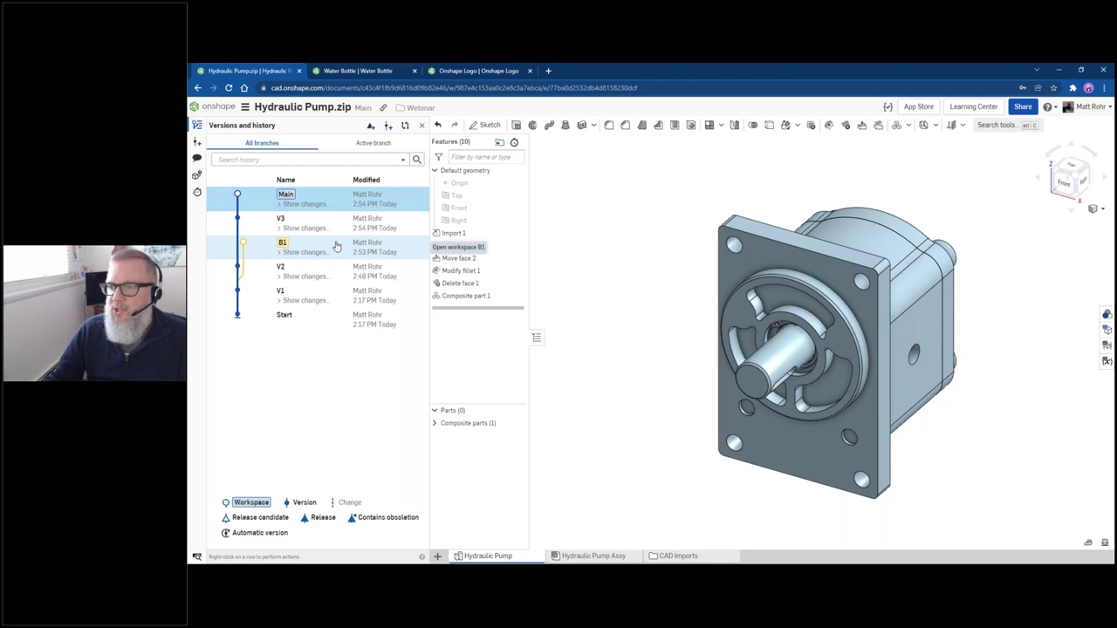
left_click(388, 127)
left_click(702, 251)
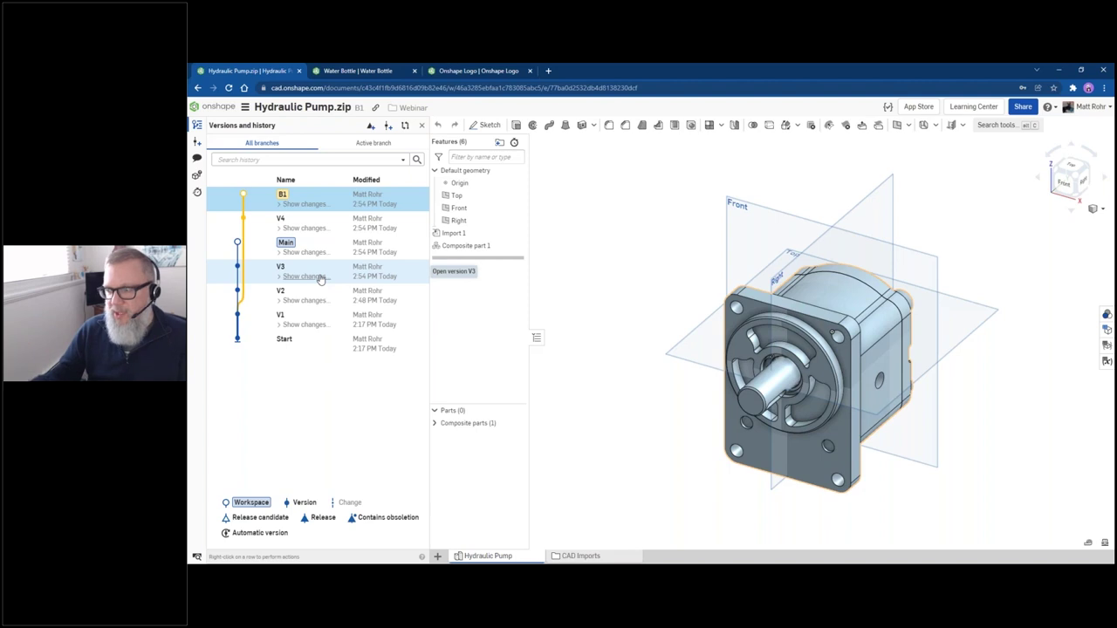
- Start a release candidate for Composite part 1 with part number 000218 and begin adding items
right_click(513, 556)
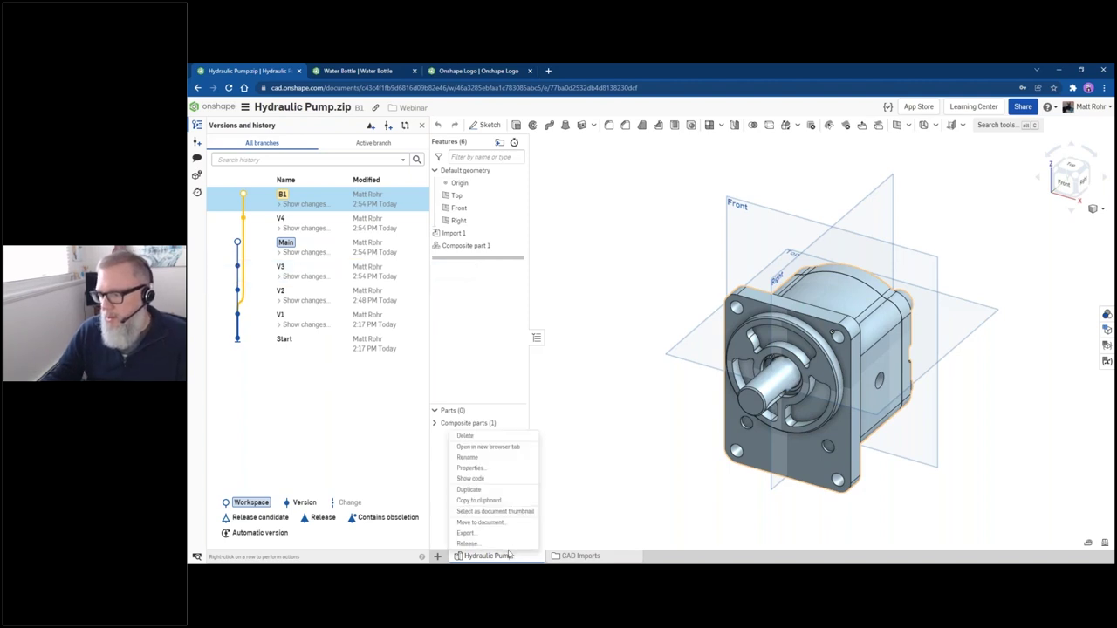
left_click(468, 544)
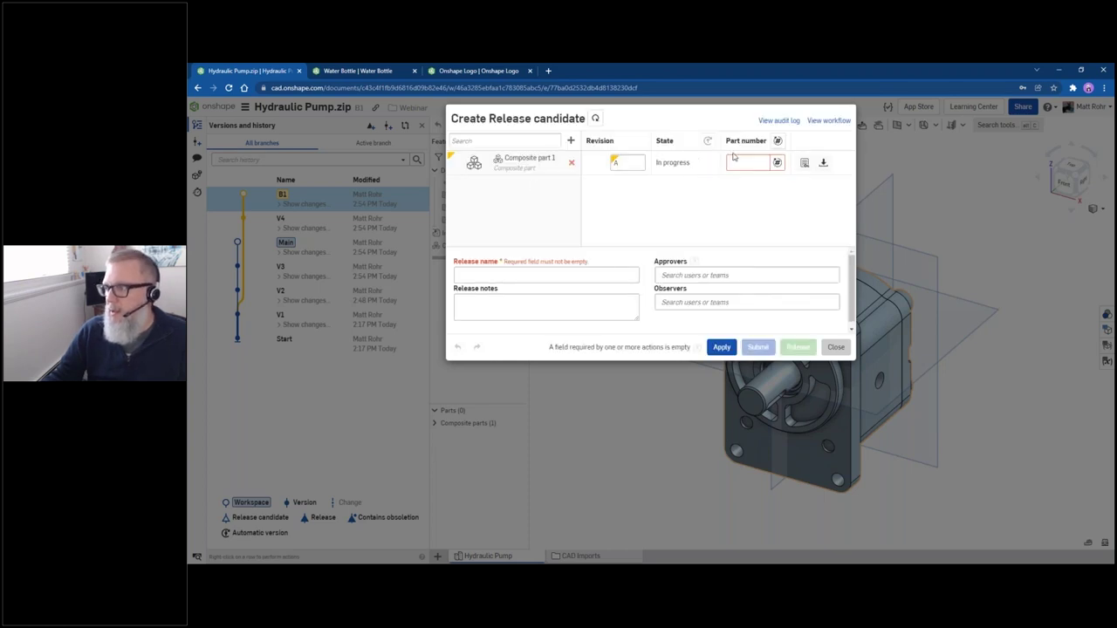
left_click(777, 162)
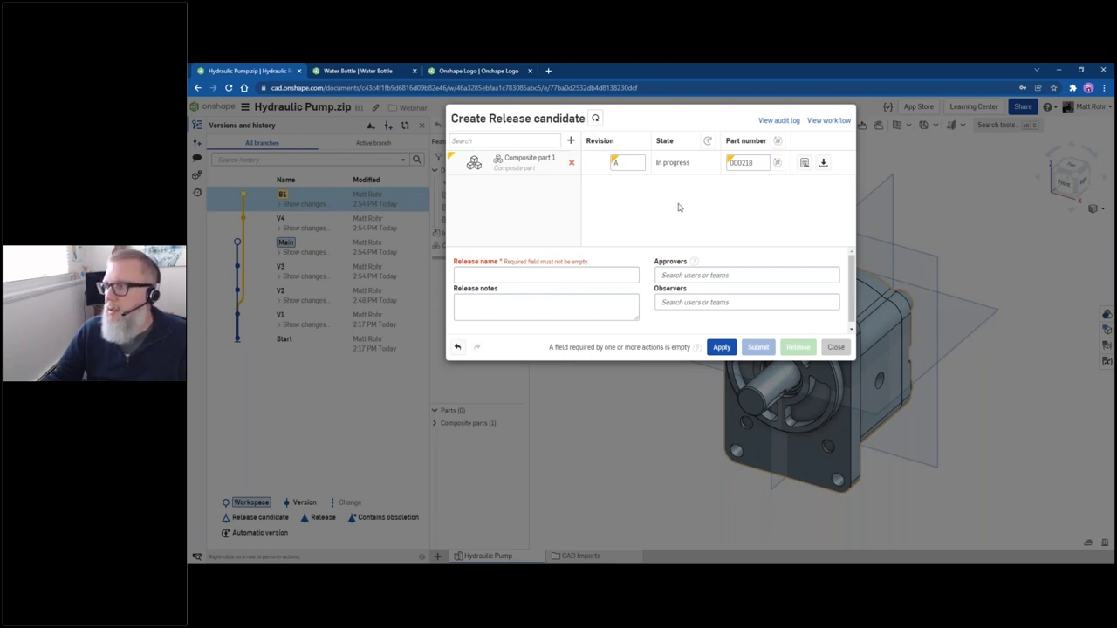
left_click(570, 140)
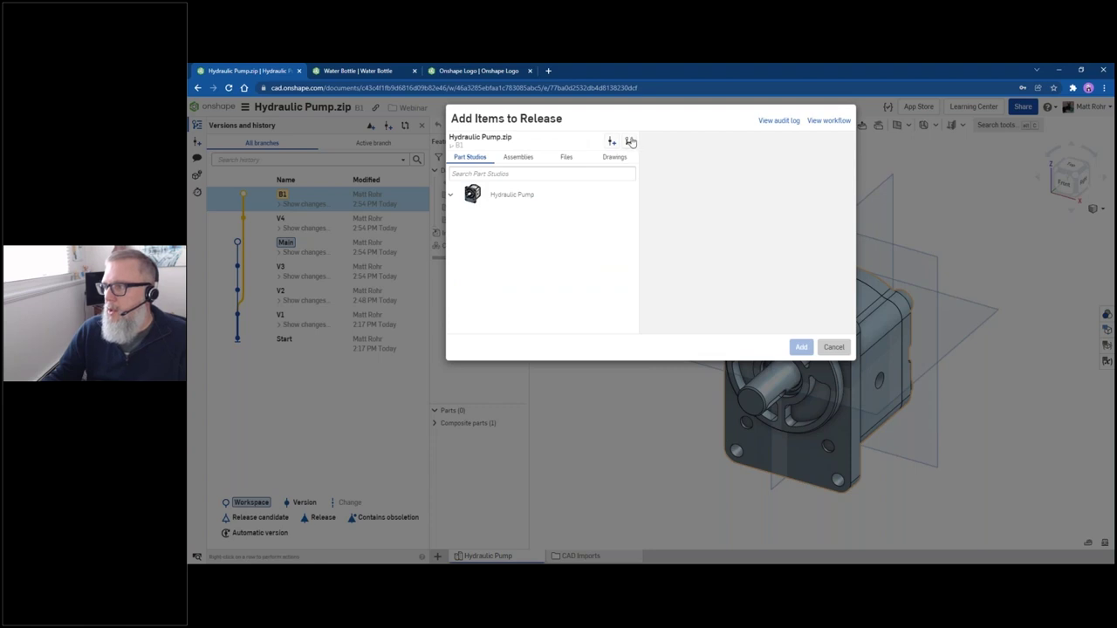
- Add Composite part 1 from version V4 to the release, then remove it again
left_click(628, 141)
left_click(553, 214)
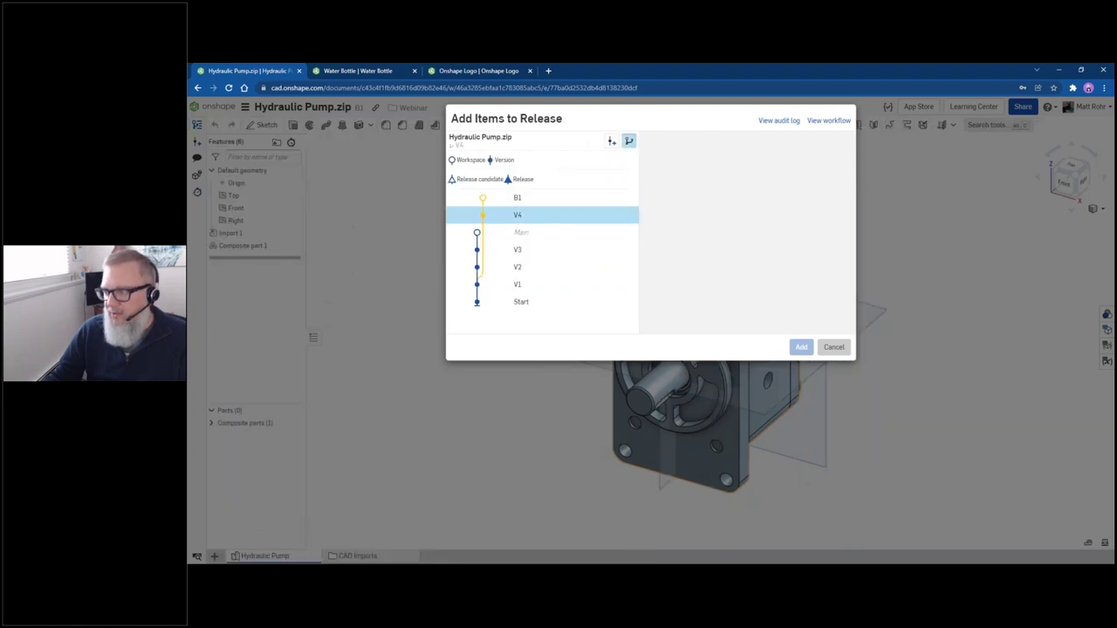
left_click(515, 214)
left_click(802, 347)
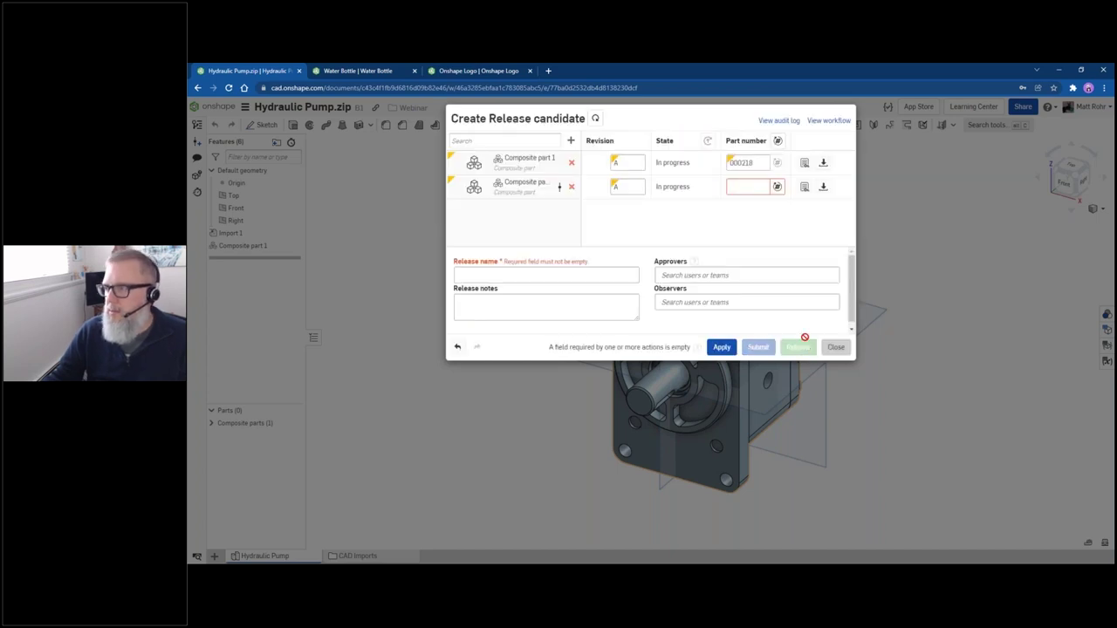
left_click(571, 186)
- Add Composite part 1 from version V3 and give it part number 000219
left_click(570, 140)
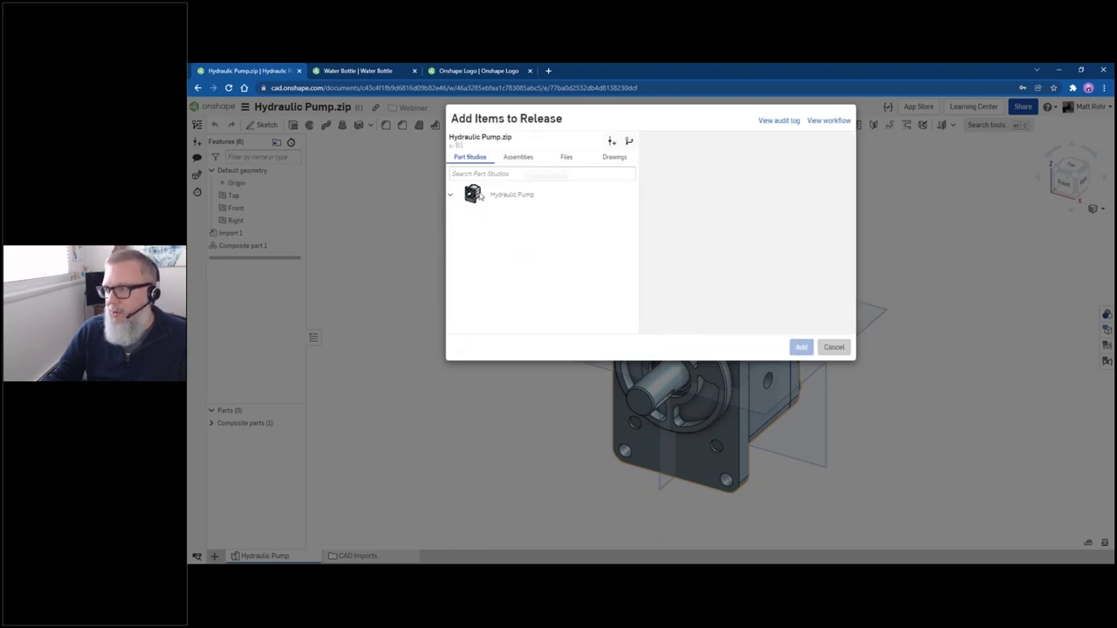
left_click(630, 143)
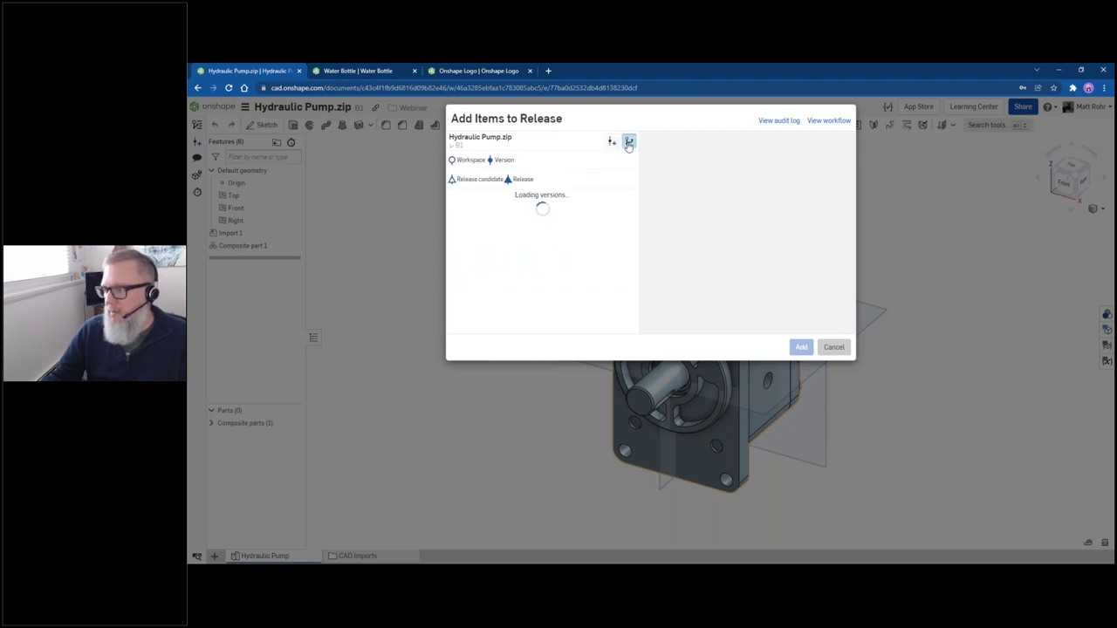
left_click(522, 251)
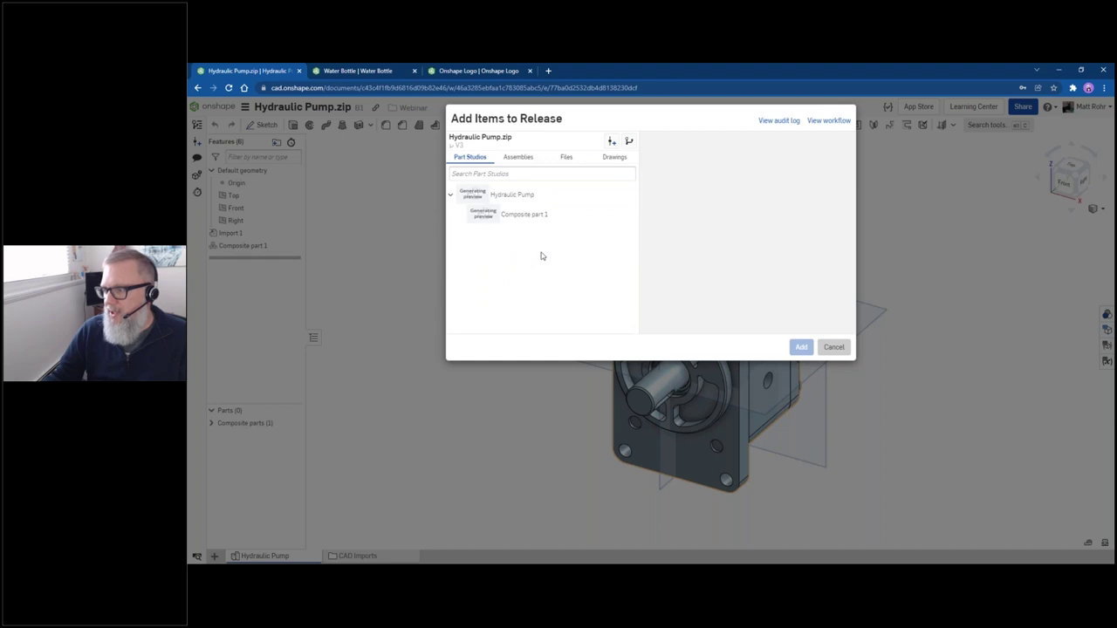
left_click(504, 218)
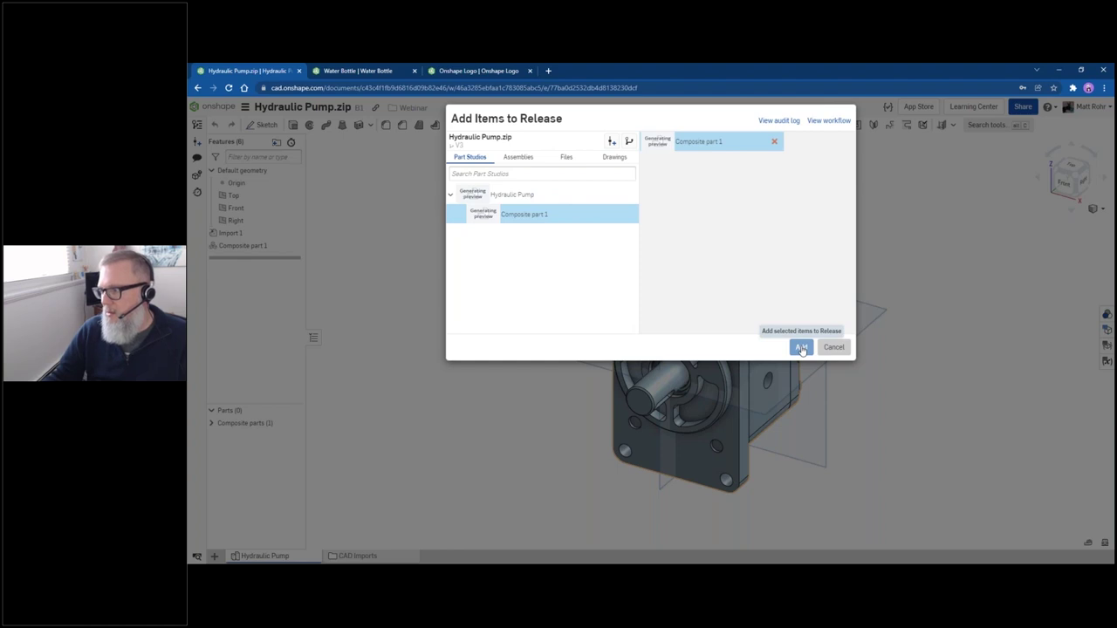
left_click(801, 348)
left_click(777, 186)
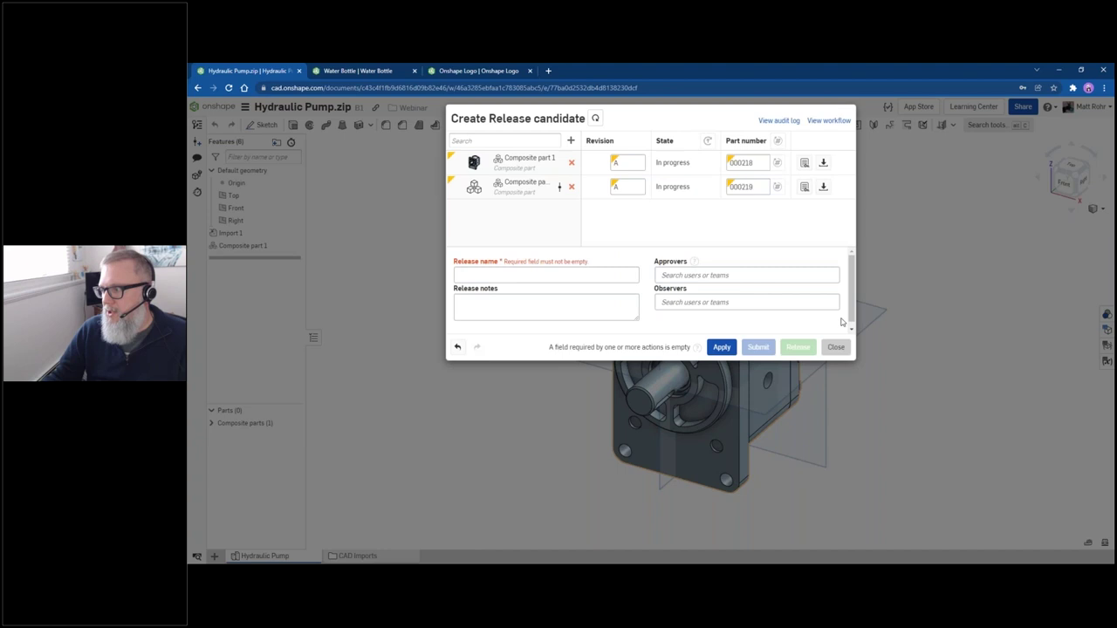
- Name the release 'Rev A' and submit it for both composite parts
left_click(600, 275)
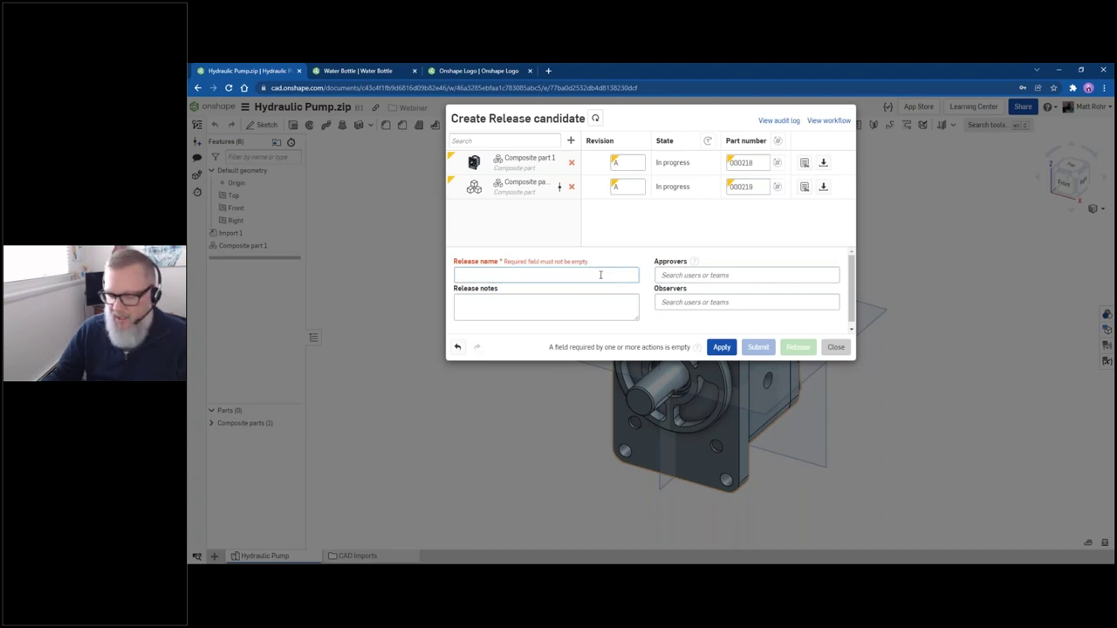
type("Rev A")
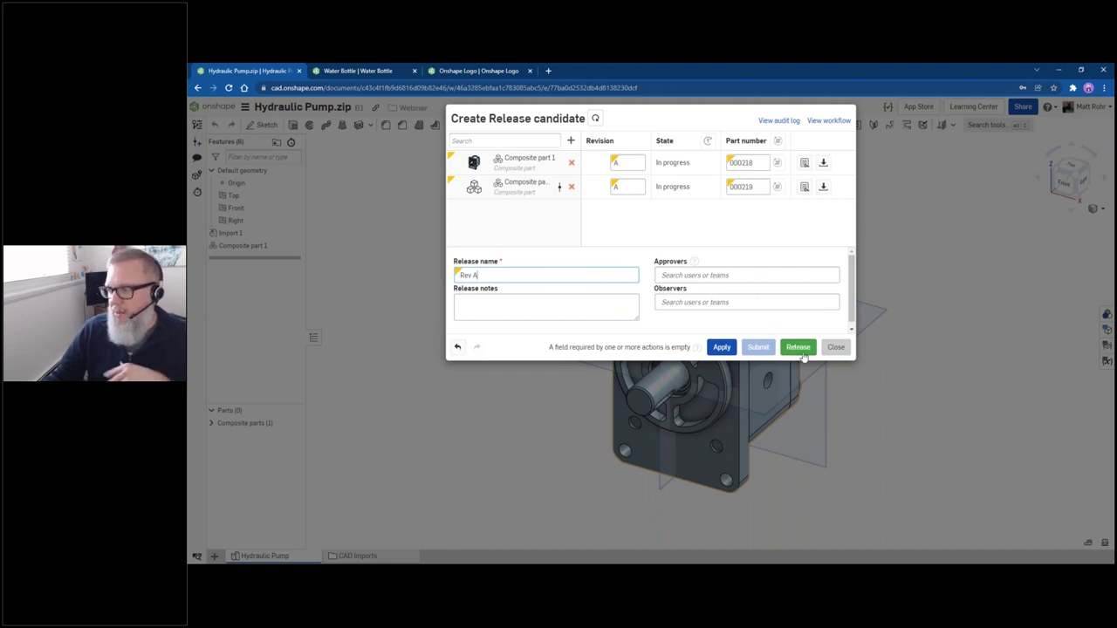
left_click(799, 348)
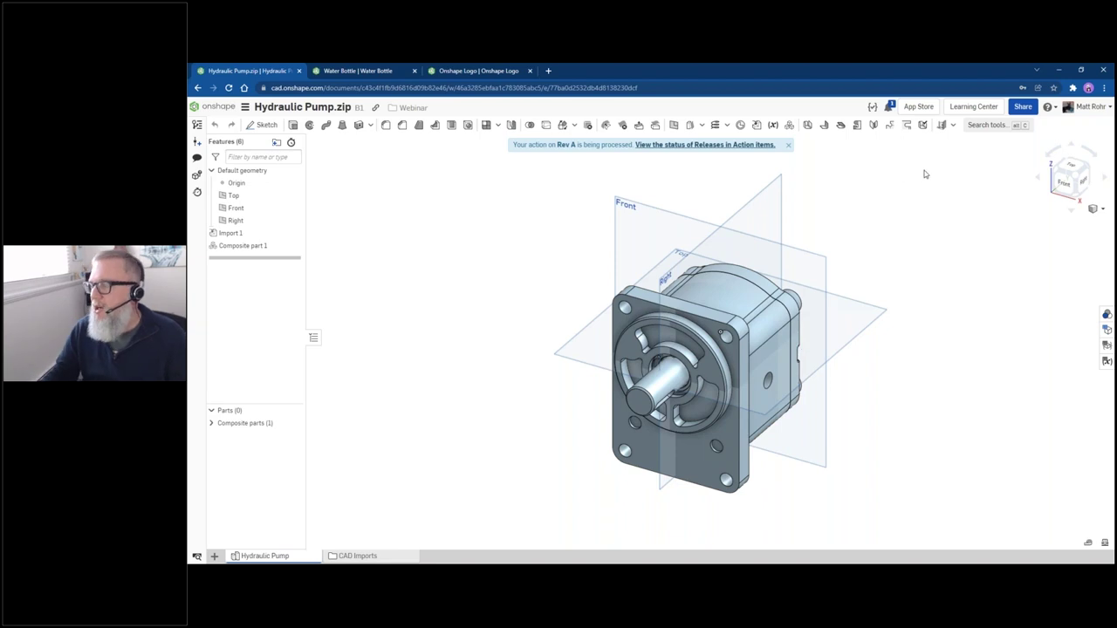
- Check the notification showing Rev A released, then open the documents list in a new tab
left_click(889, 107)
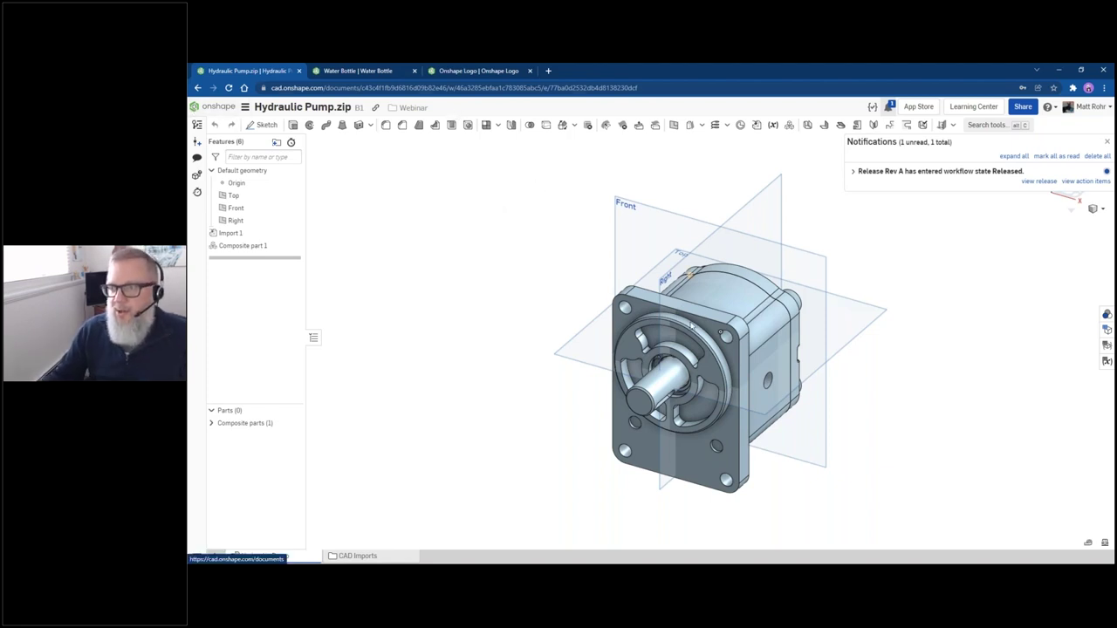
left_click(204, 107)
left_click(394, 72)
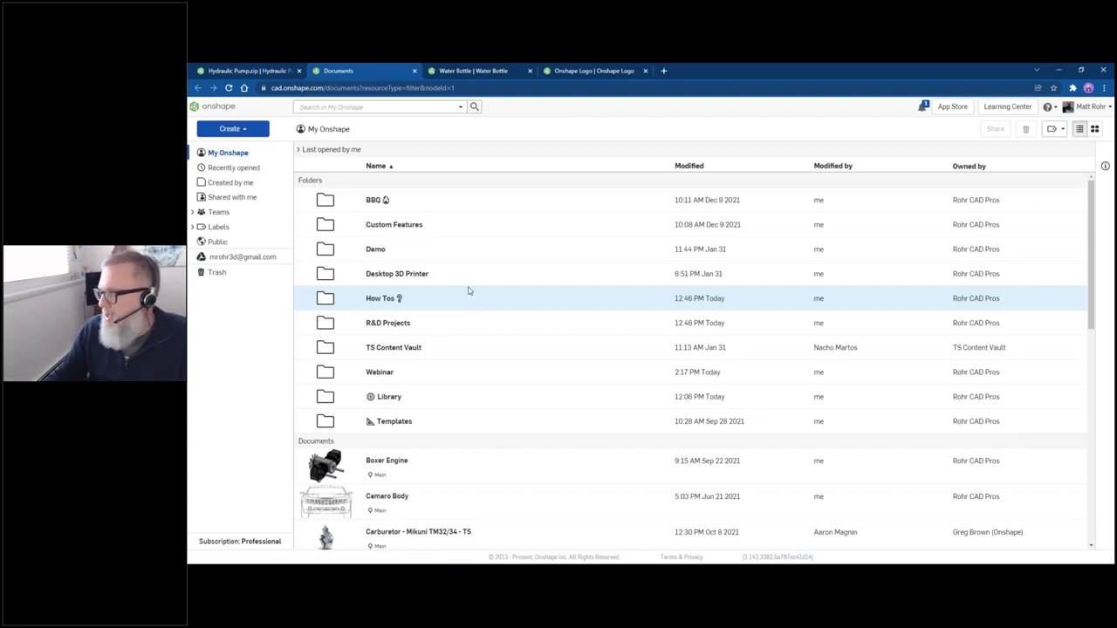
- Search for 'hydraulic pump' with the state filter set to Released
left_click(460, 107)
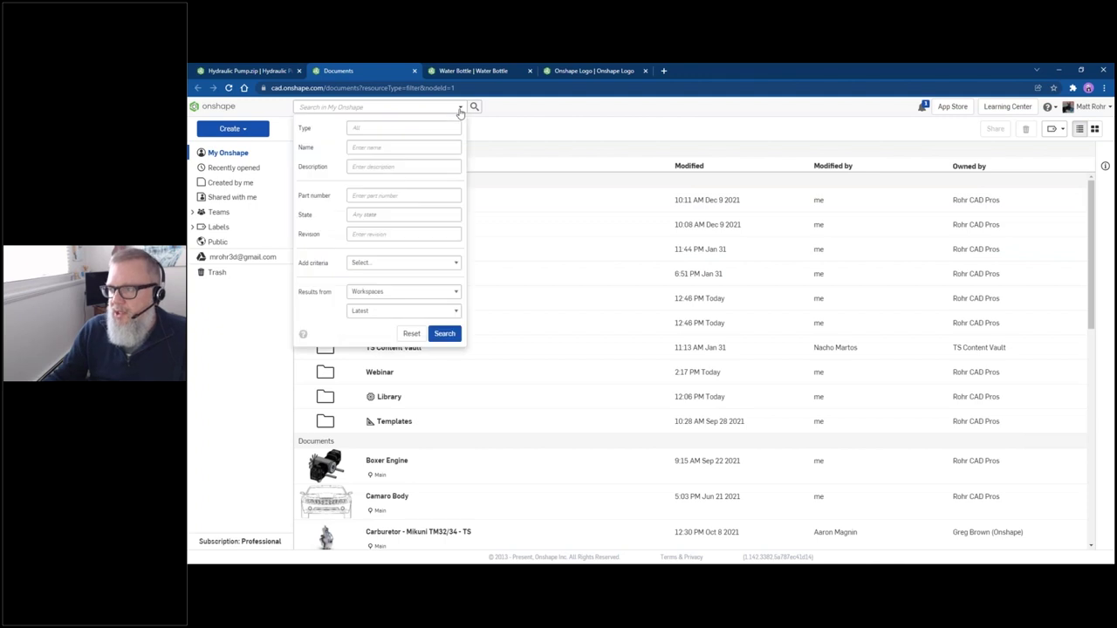
left_click(428, 126)
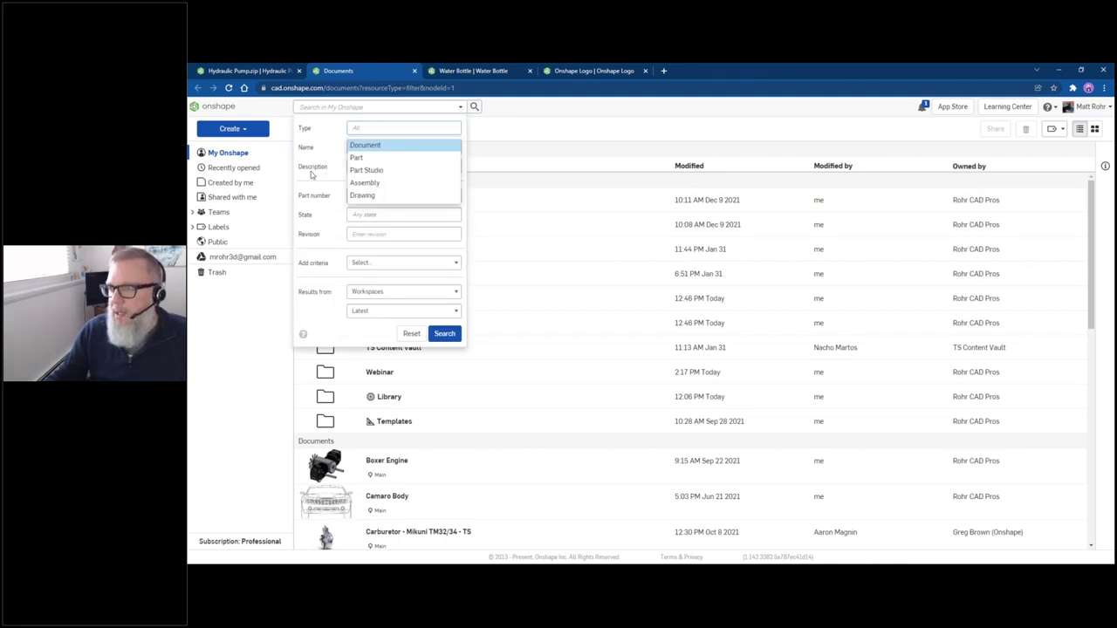
left_click(388, 149)
type("hydraulic pump")
left_click(393, 215)
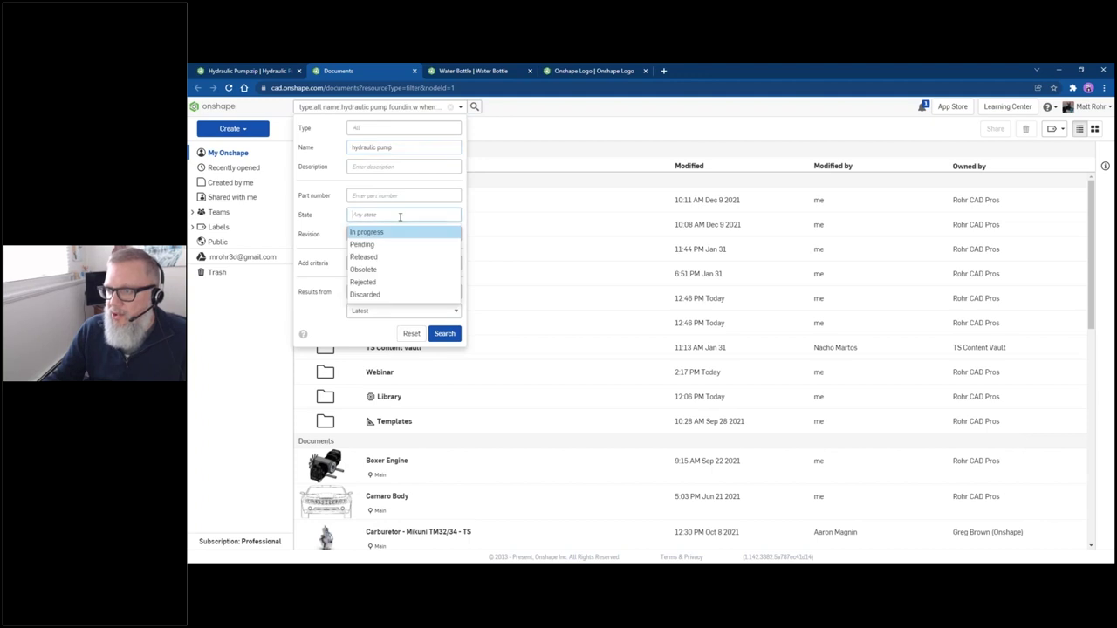
left_click(386, 257)
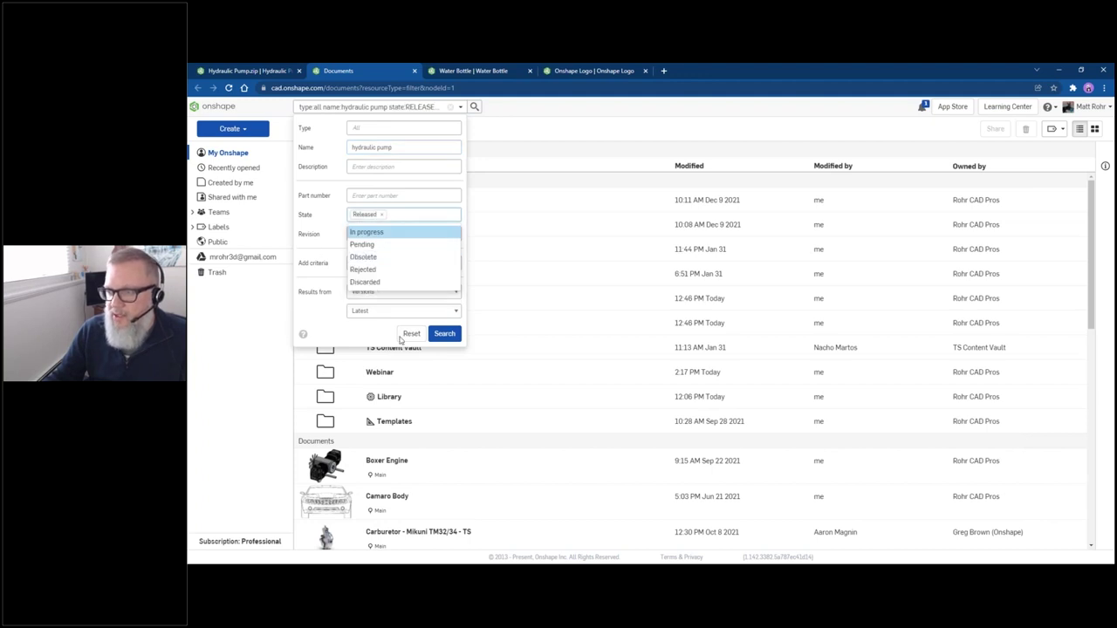
left_click(446, 337)
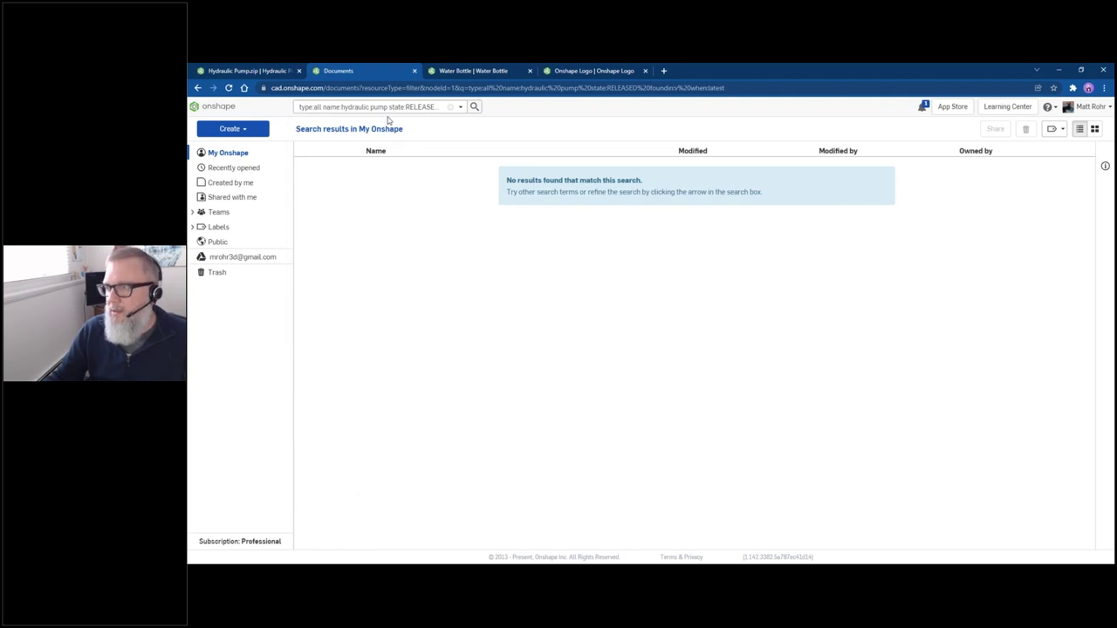
- Rerun the advanced search with name 'hydraulic' and state Released
left_click(447, 106)
left_click(460, 106)
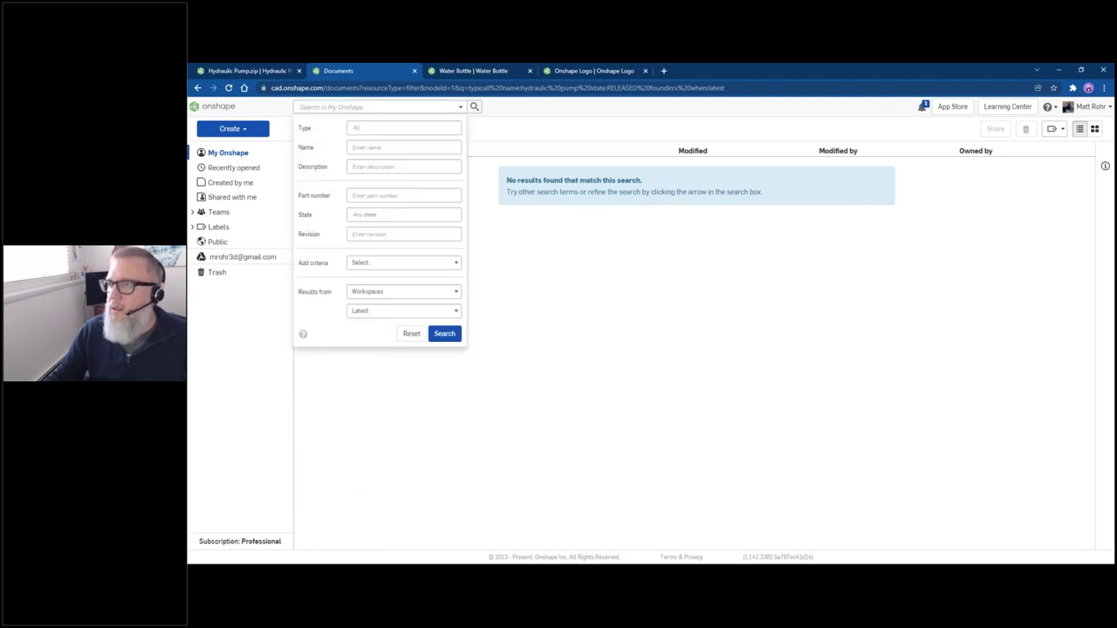
left_click(380, 147)
type("hydraulic")
left_click(453, 107)
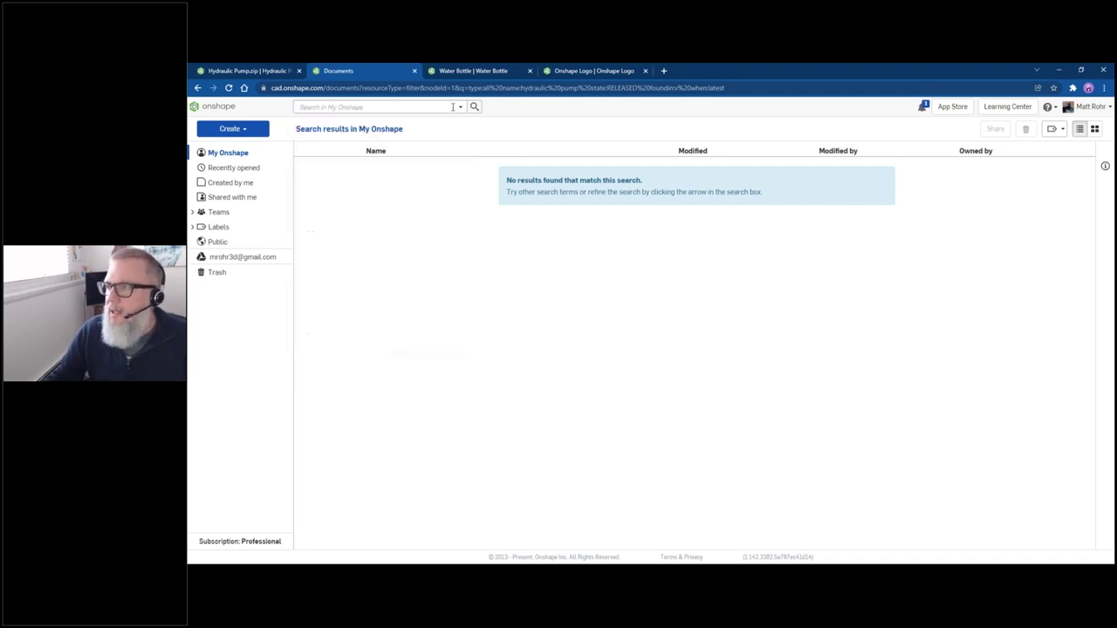
left_click(459, 106)
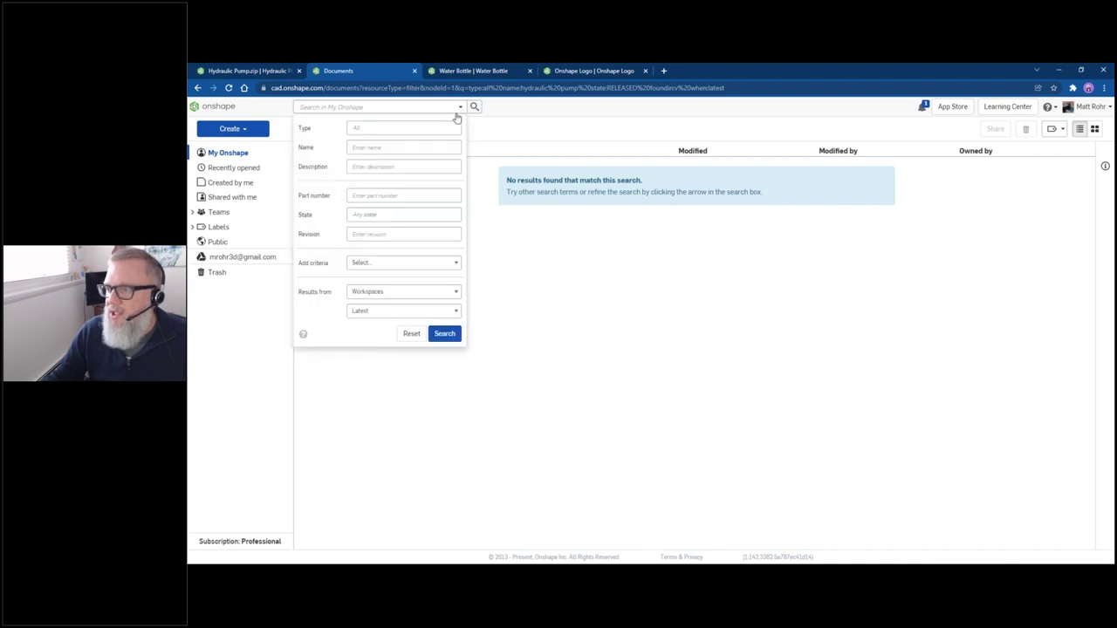
left_click(392, 215)
left_click(367, 256)
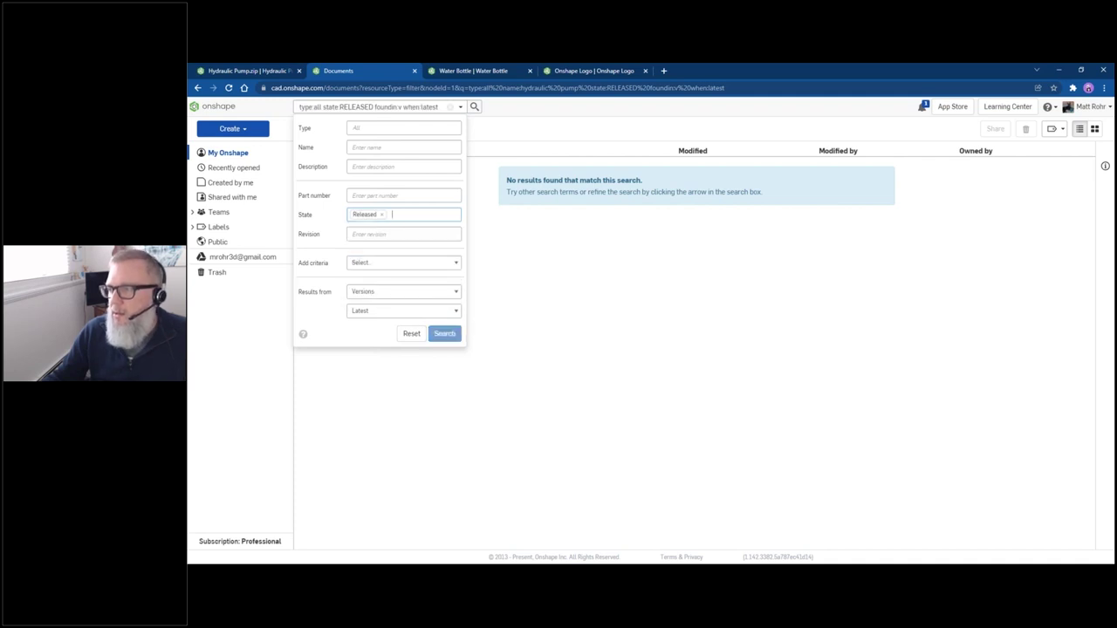
left_click(444, 334)
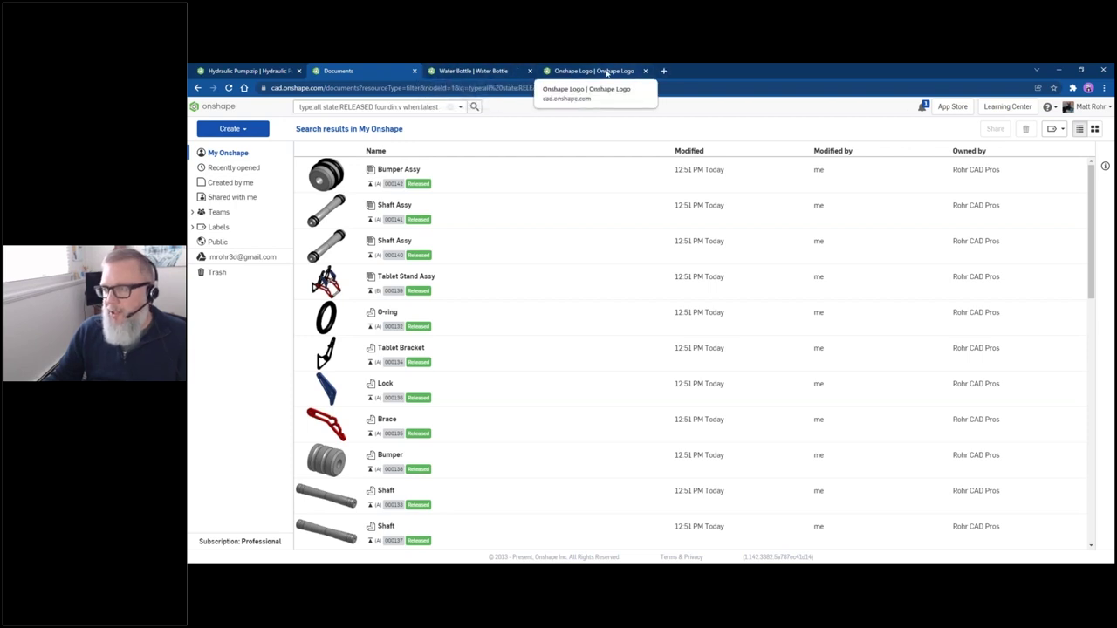
- Switch from the released-items results to the Onshape Logo document tab
left_click(607, 73)
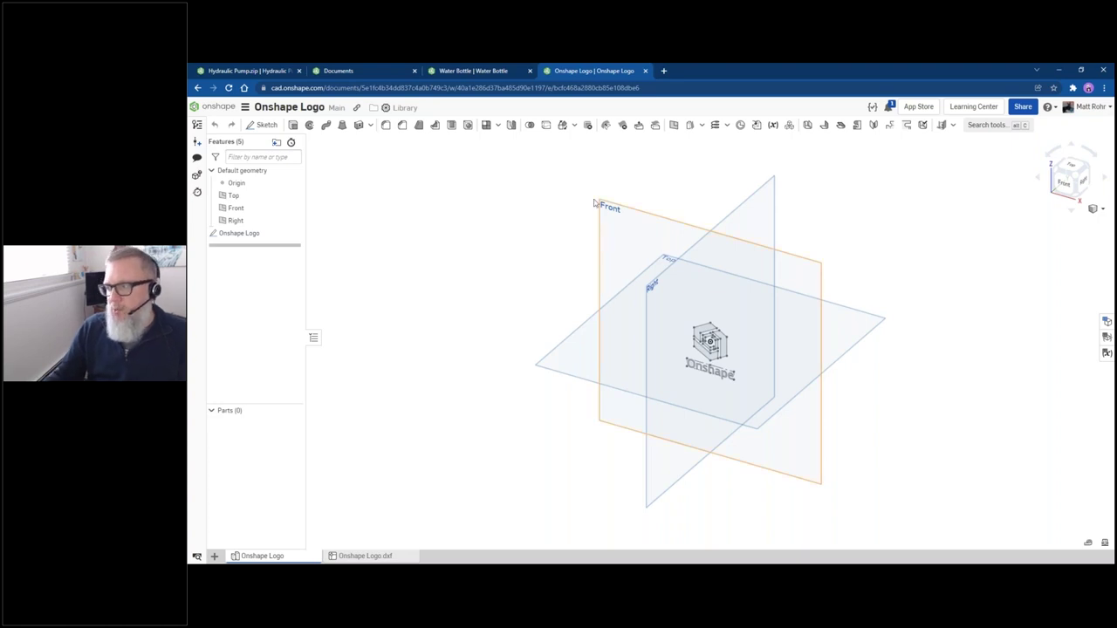
right_click(251, 236)
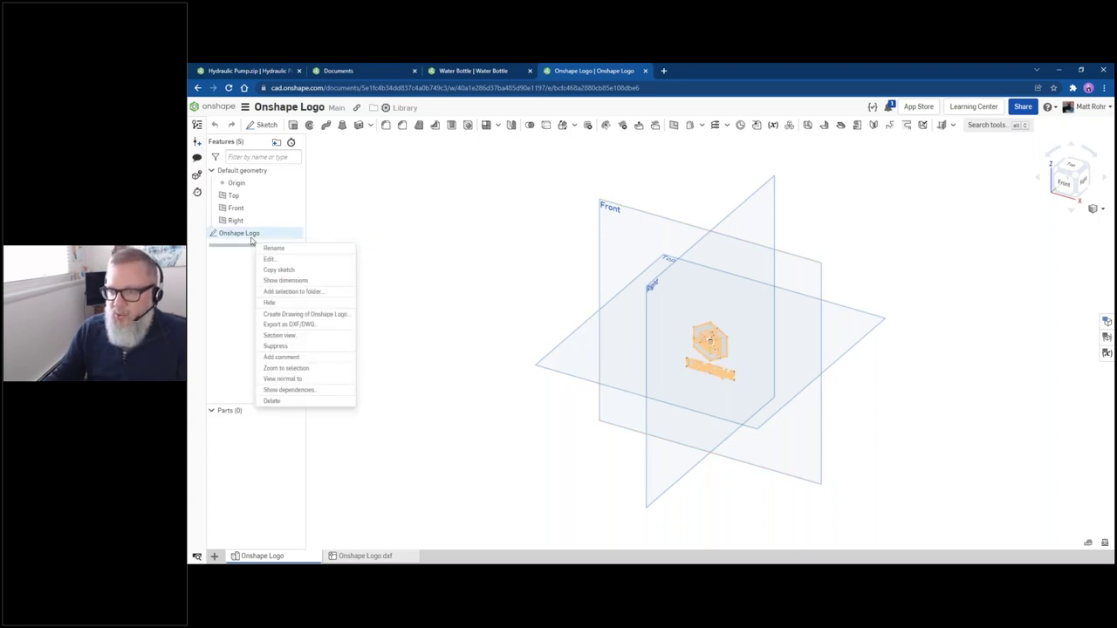
left_click(316, 327)
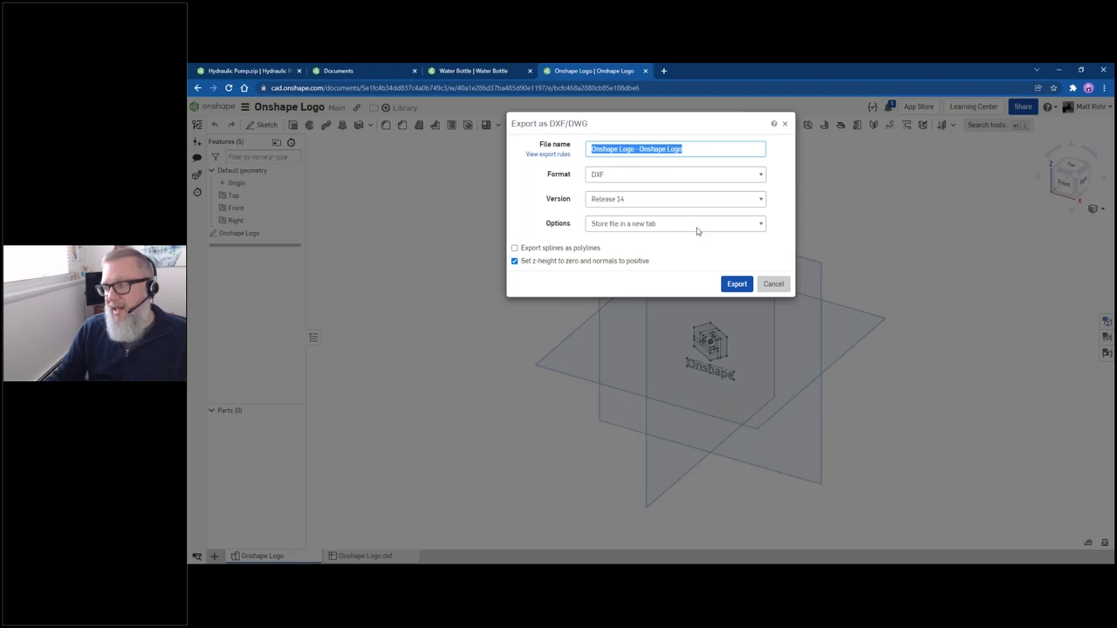
left_click(770, 286)
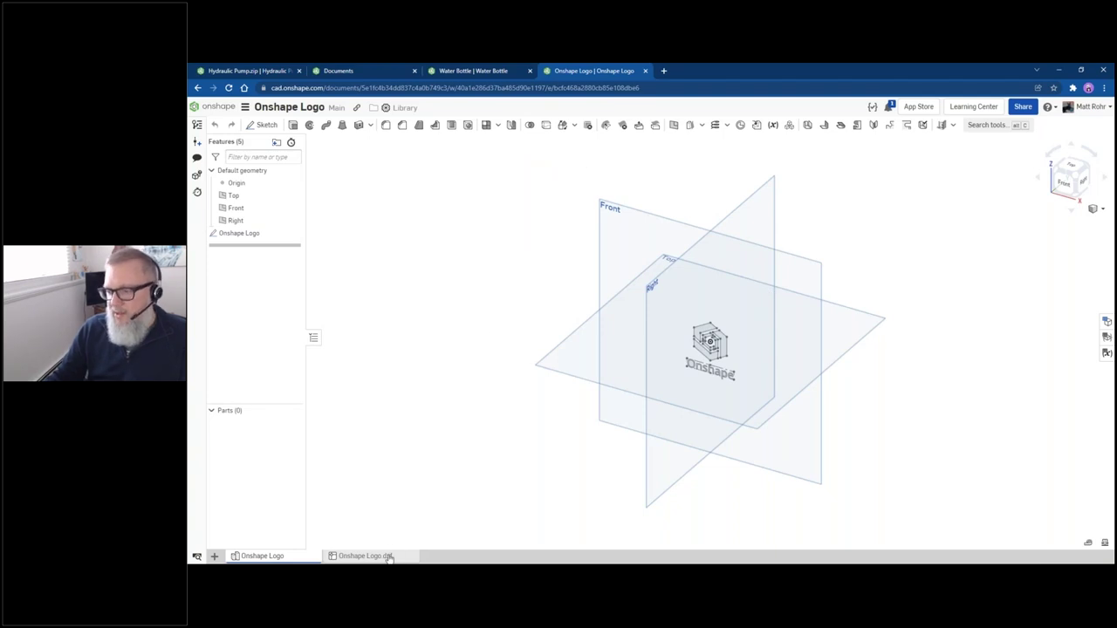
- Zoom out to see the whole Onshape Logo.dxf drawing, then switch to the Water Bottle document
left_click(388, 557)
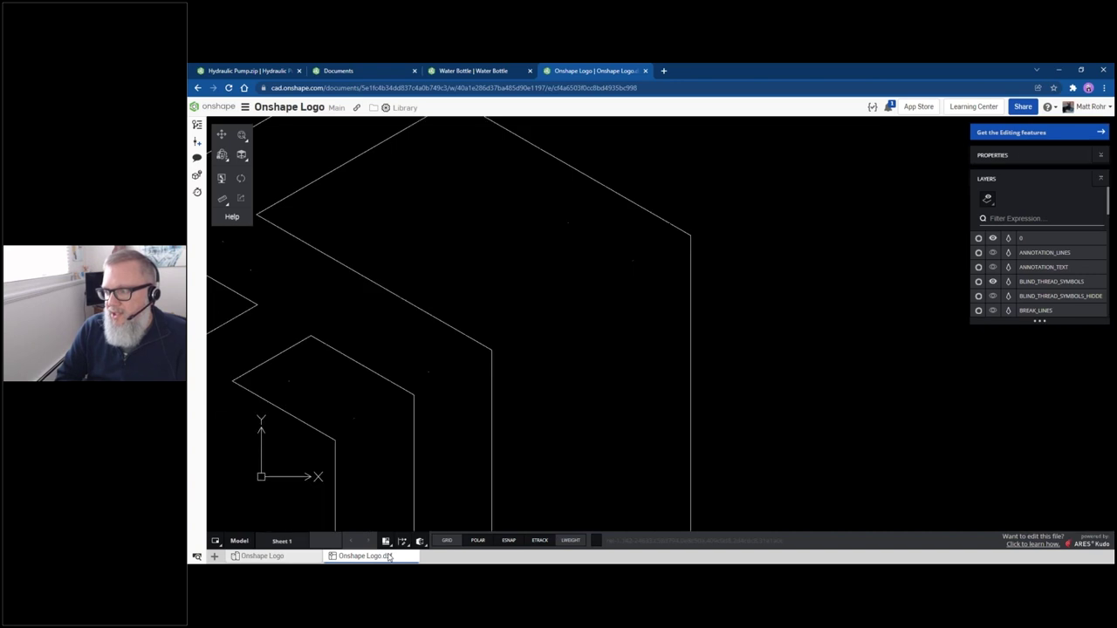
scroll(599, 351, "down", 2)
scroll(598, 381, "down", 2)
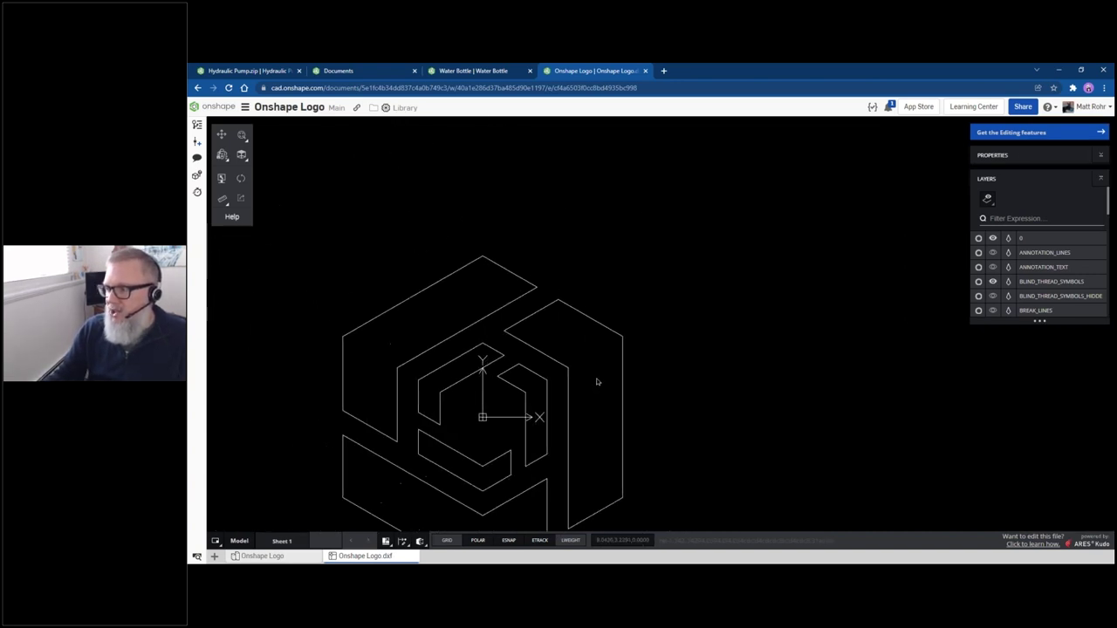
scroll(594, 386, "down", 2)
middle_click_drag(594, 386, 627, 264)
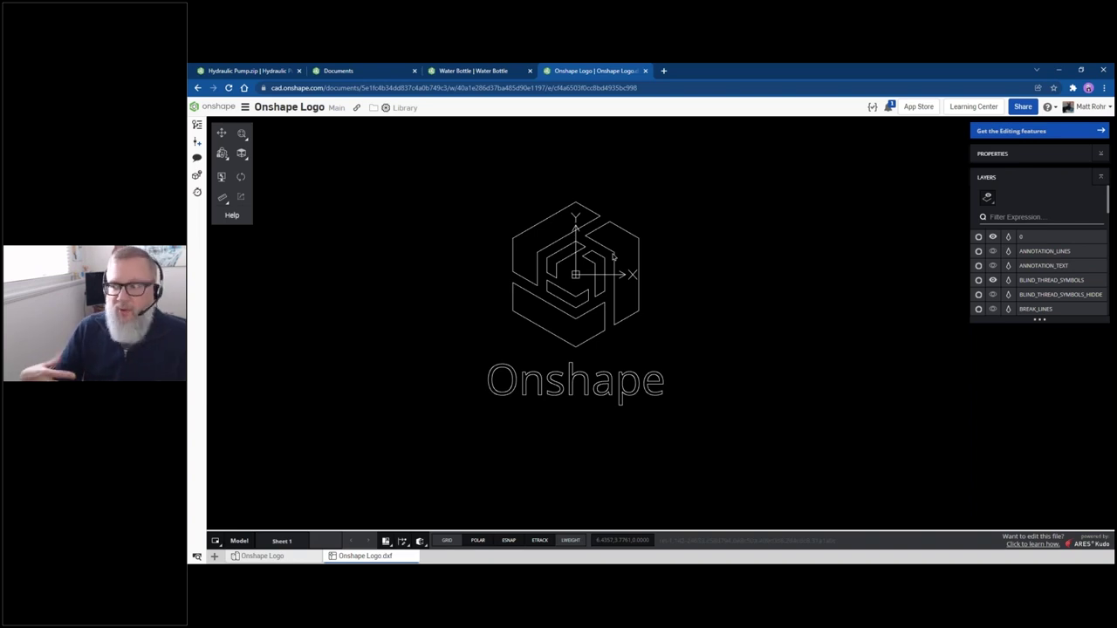
left_click(448, 70)
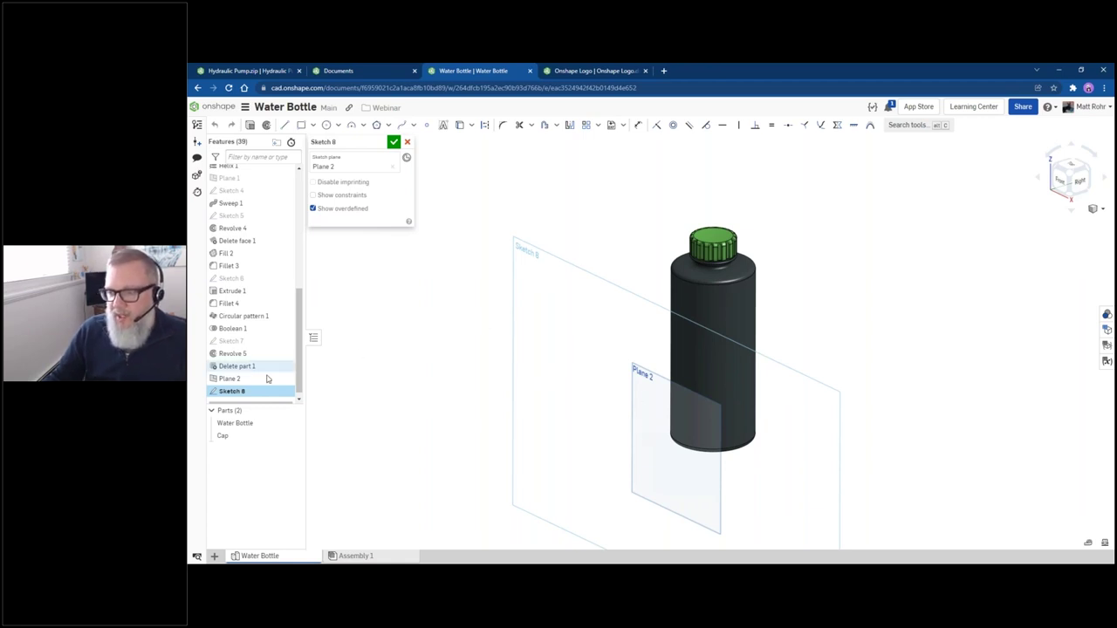
- Discard the unfinished Sketch 8 and start a new sketch on Plane 2
left_click(407, 142)
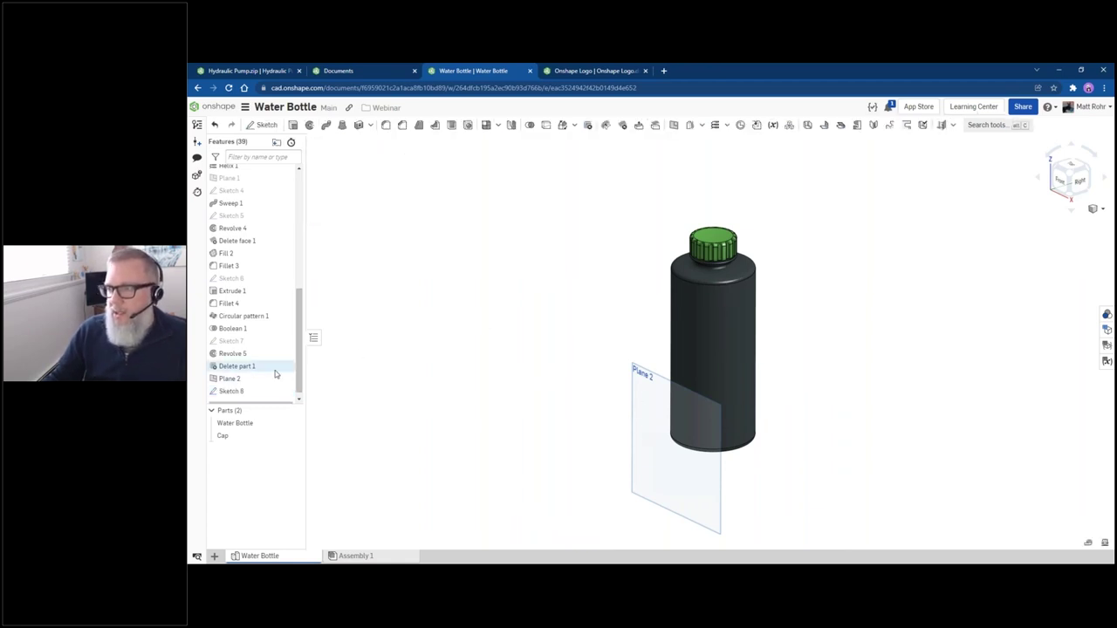
left_click(234, 385)
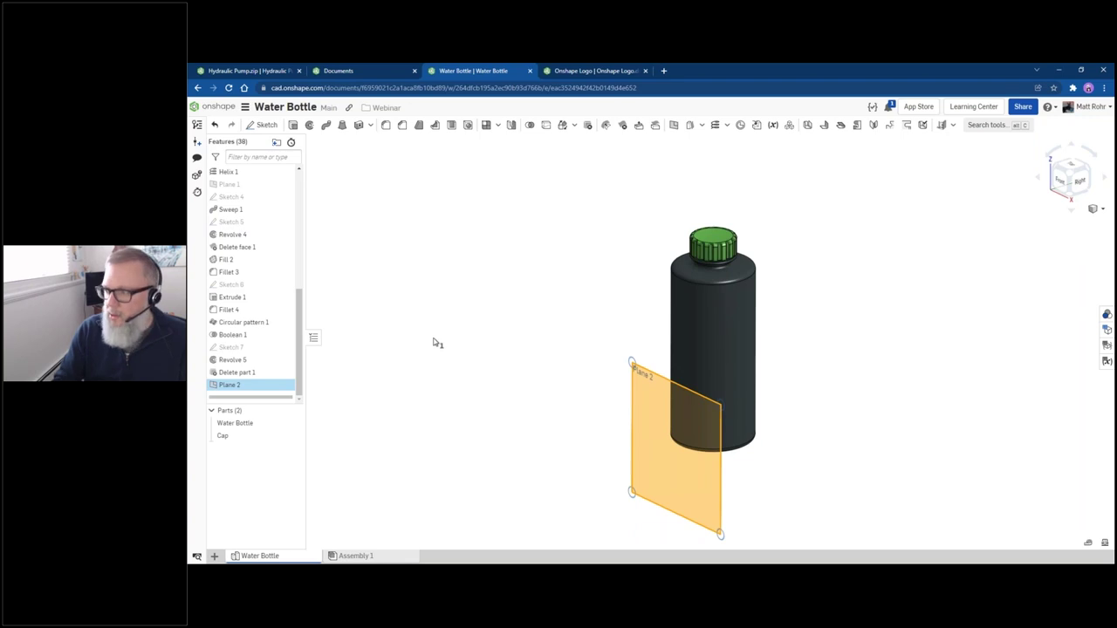
key("shift+s")
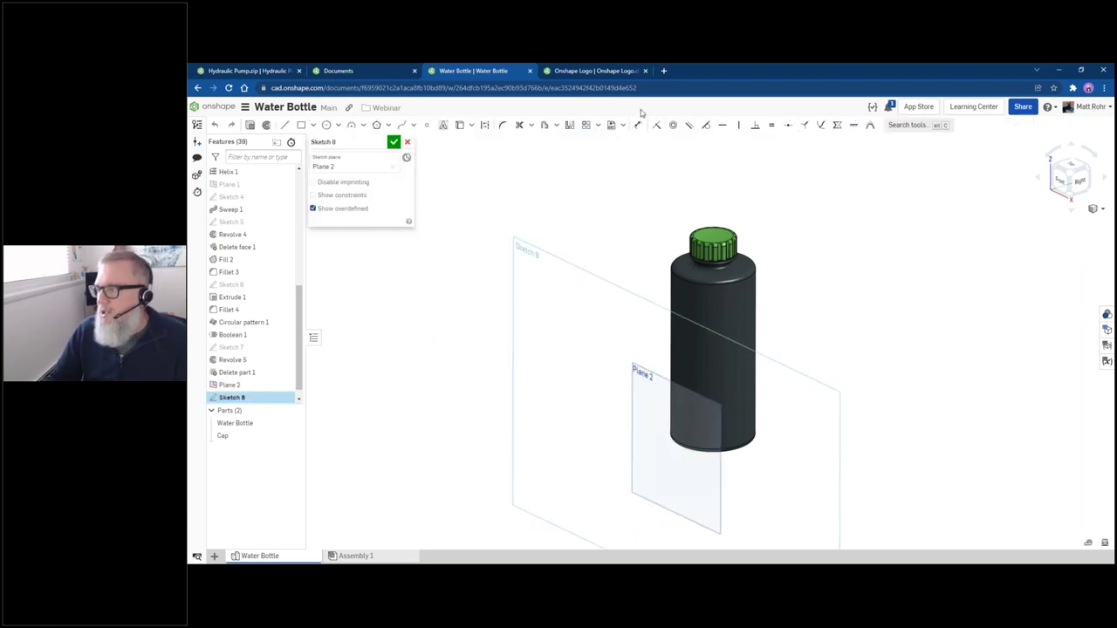
- Search other documents for 'logo' to find a DXF to insert
left_click(625, 127)
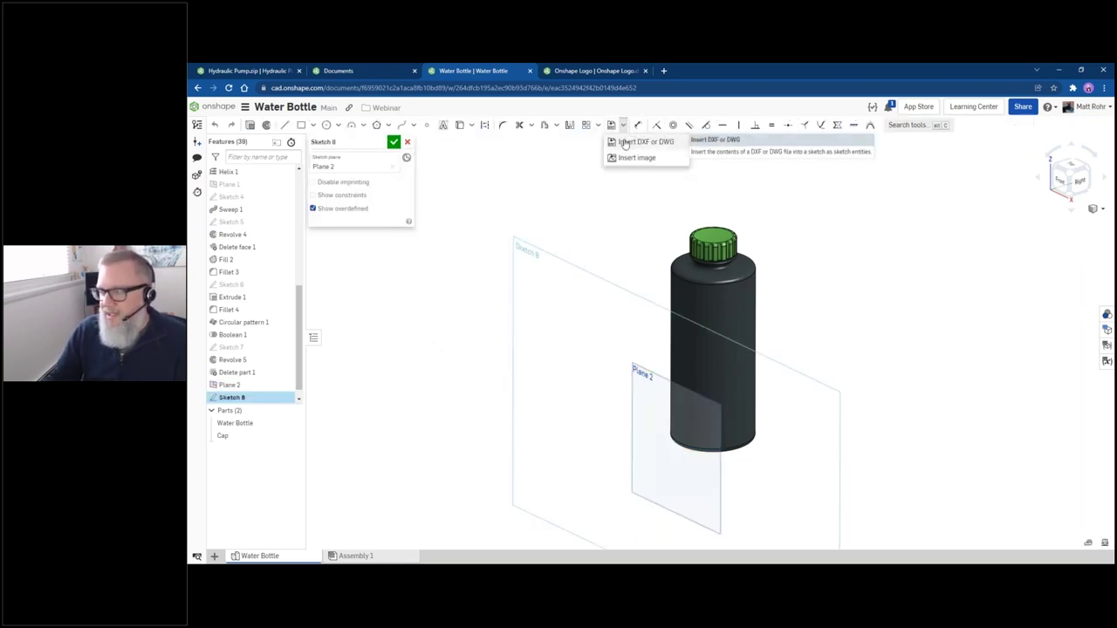
left_click(625, 143)
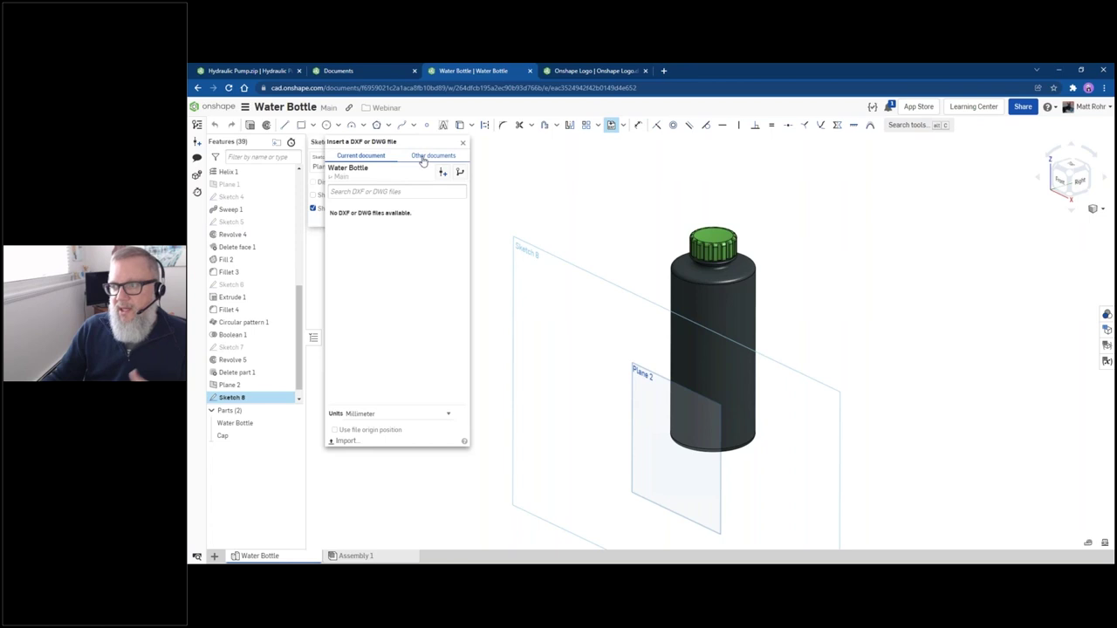
left_click(421, 158)
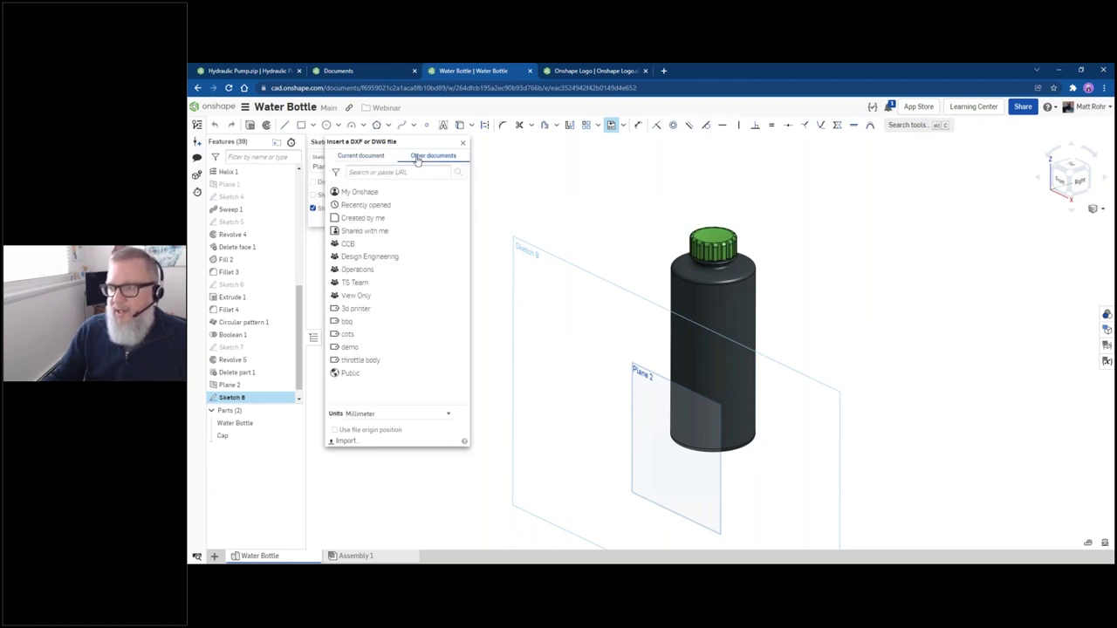
left_click(359, 192)
scroll(394, 261, "down", 1)
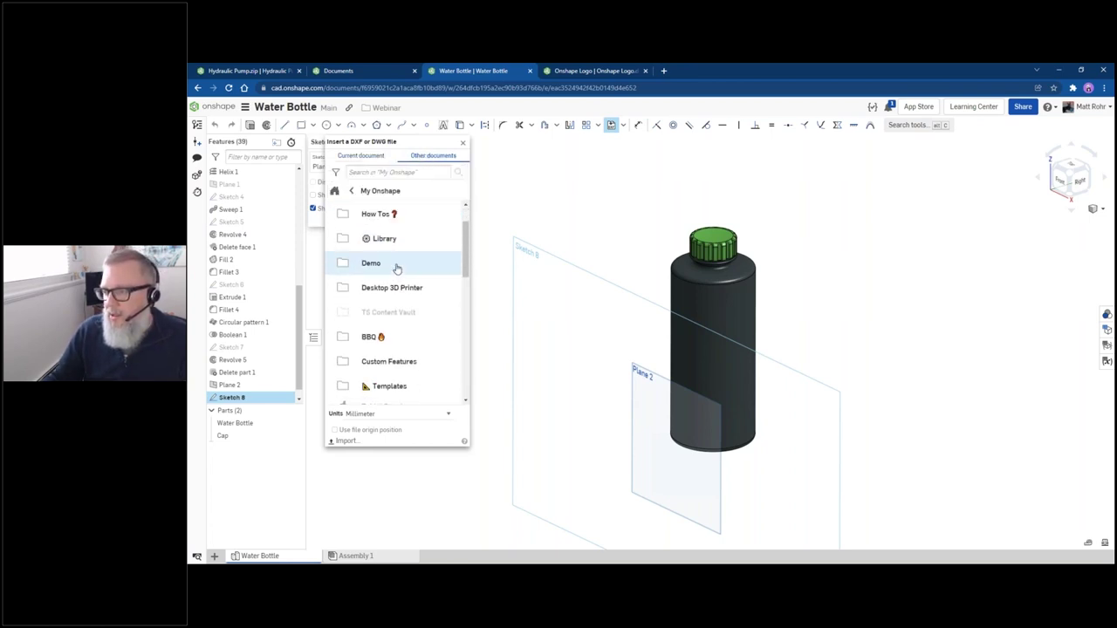
scroll(396, 268, "down", 3)
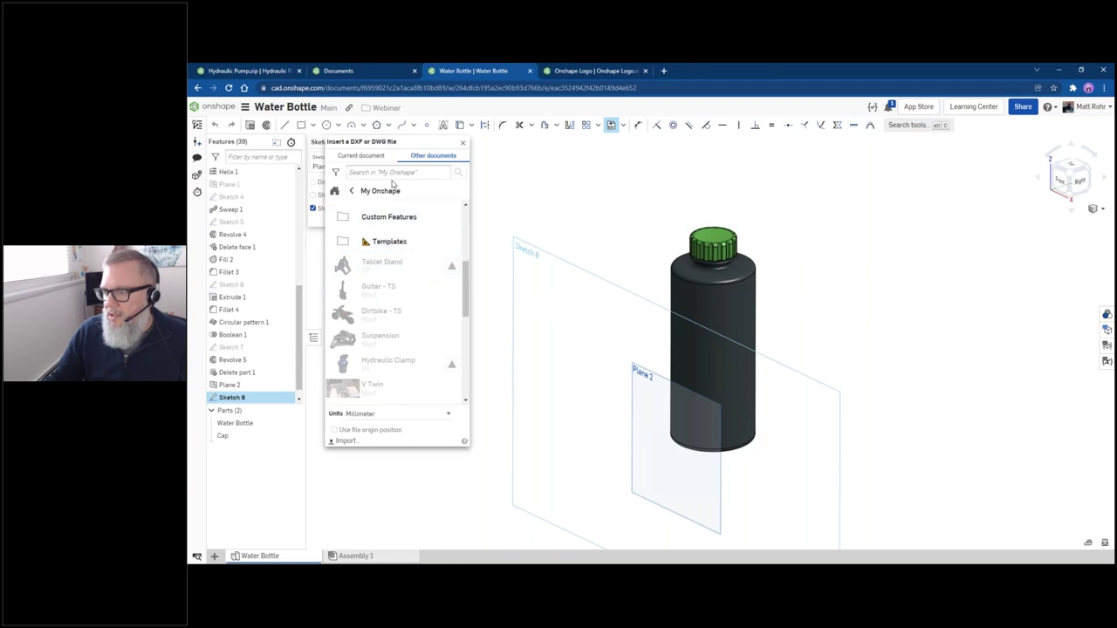
left_click(392, 172)
type("logo")
key("Return")
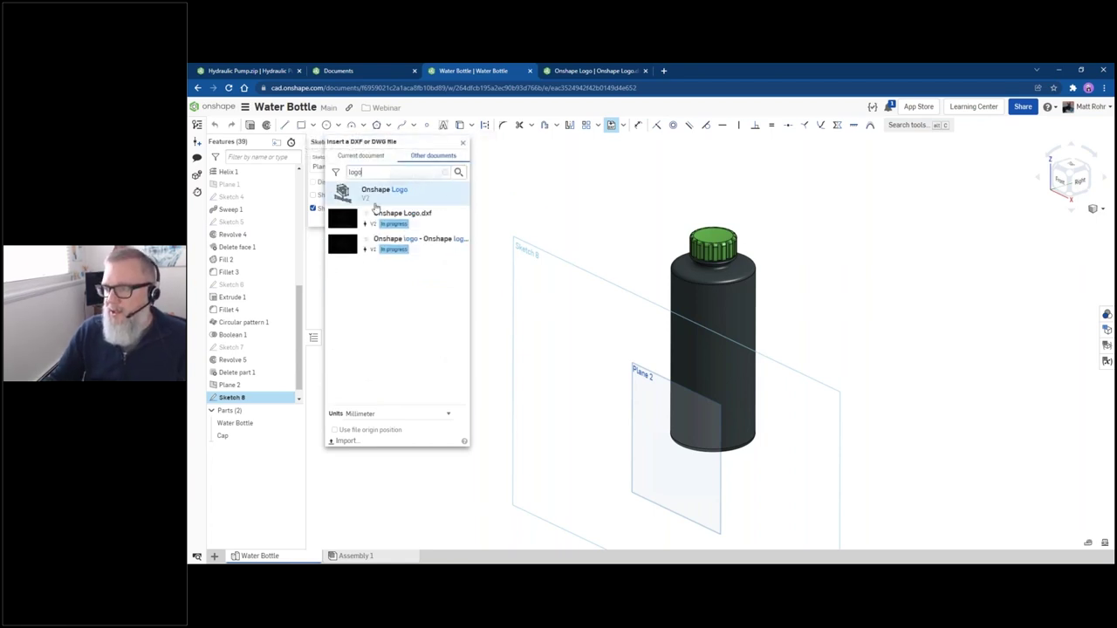
- Insert Onshape Logo.dxf and place it on Plane 2 near the bottle's base
left_click(414, 224)
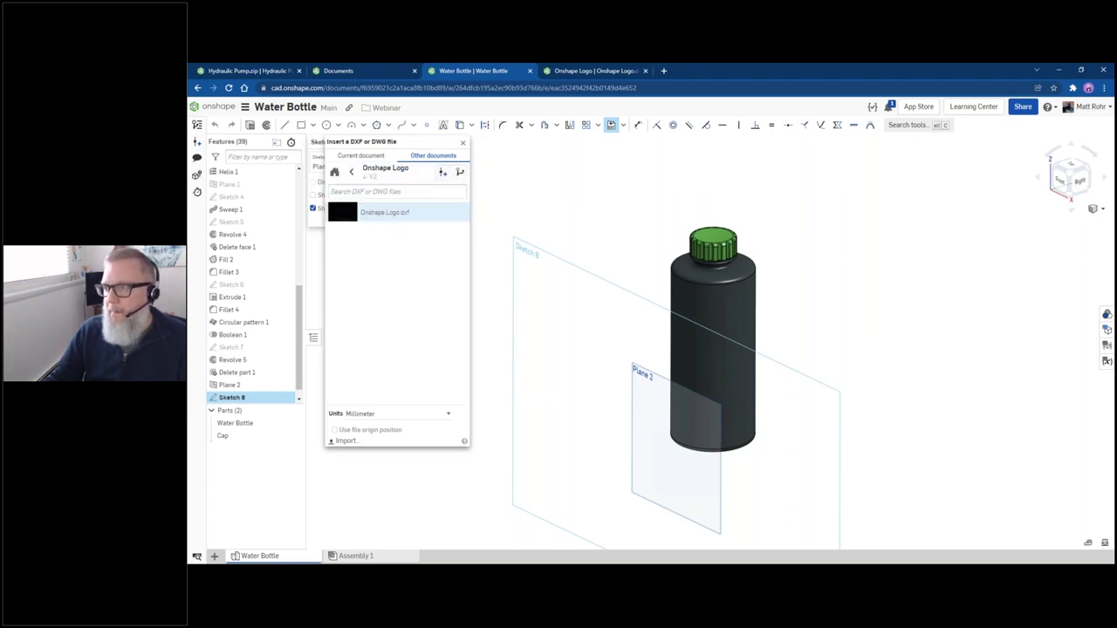
left_click(411, 220)
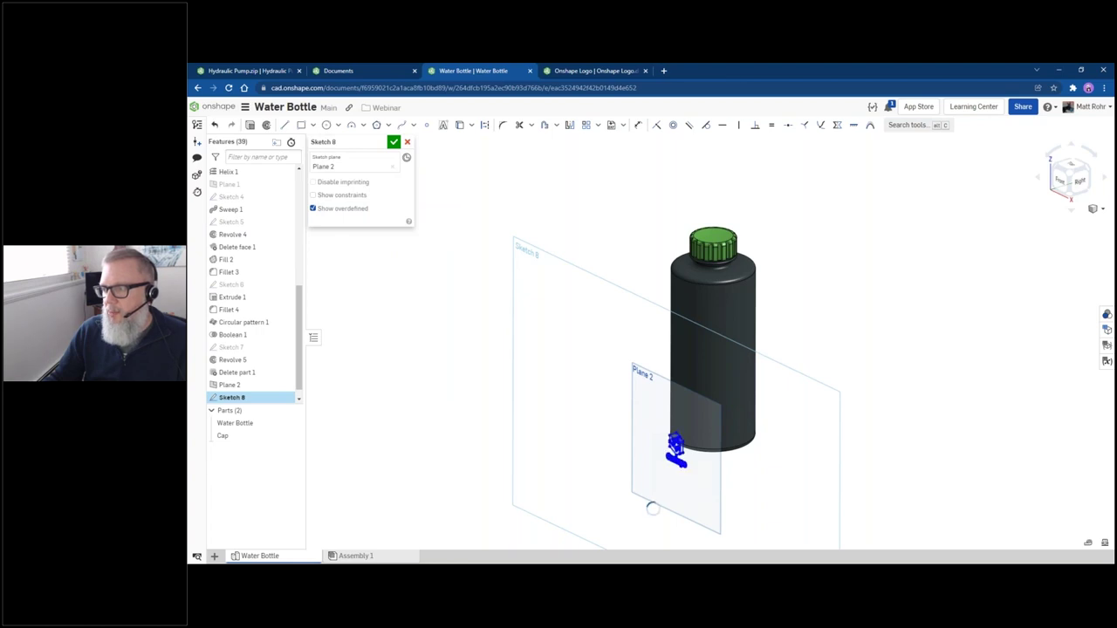
left_click(695, 465)
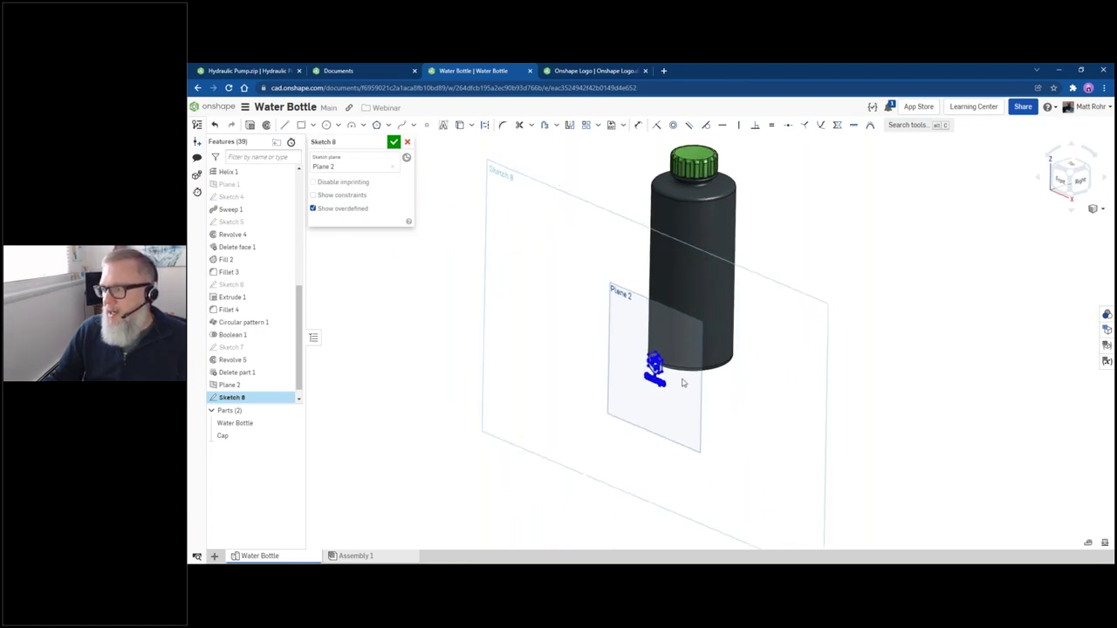
scroll(613, 382, "up", 3)
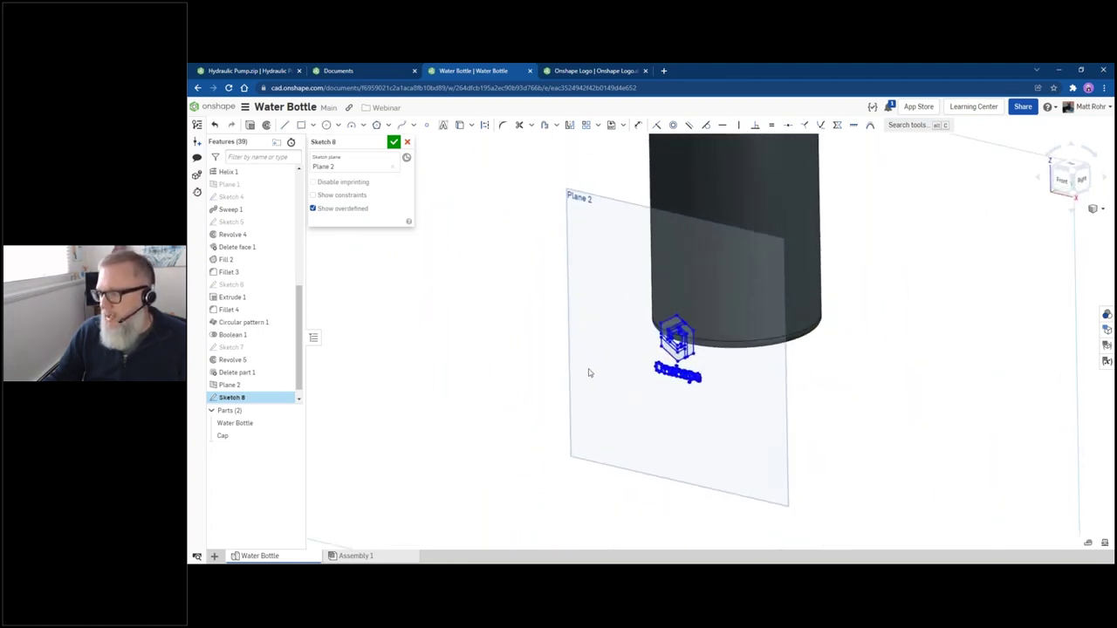
scroll(588, 374, "down", 2)
scroll(588, 373, "down", 1)
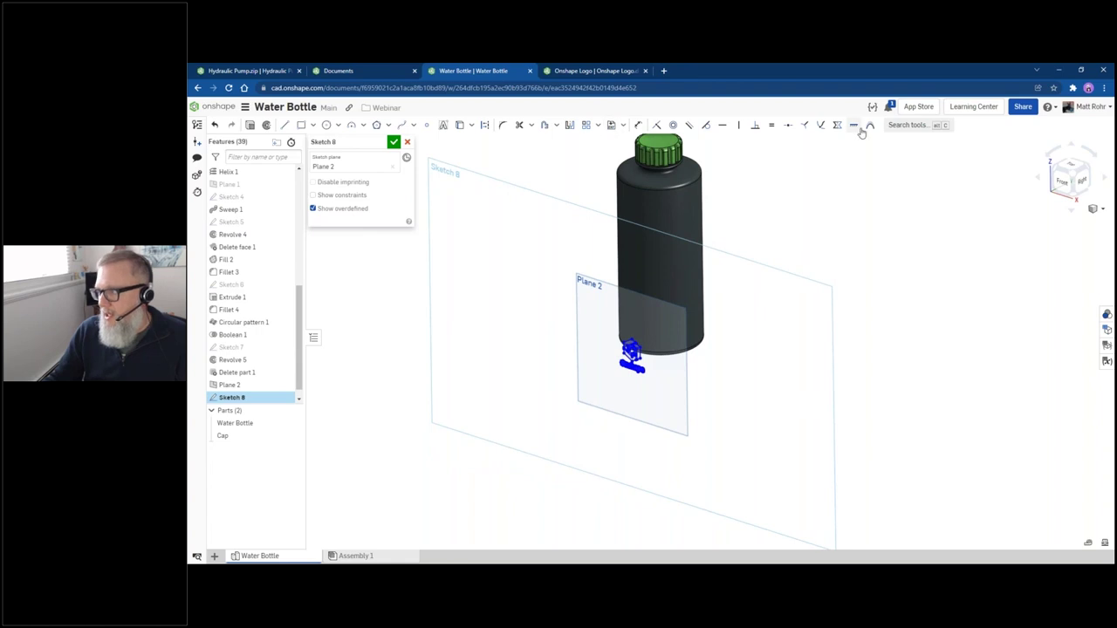
- Select all the imported logo geometry with the Transform tool ('tran')
left_click(900, 129)
type("tr")
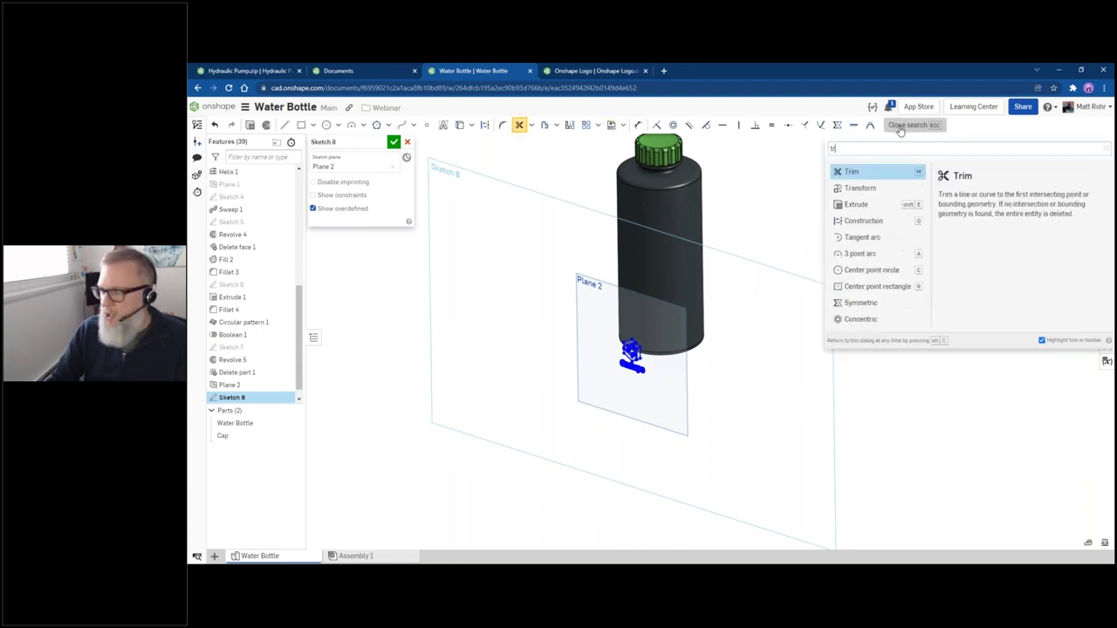
type("an")
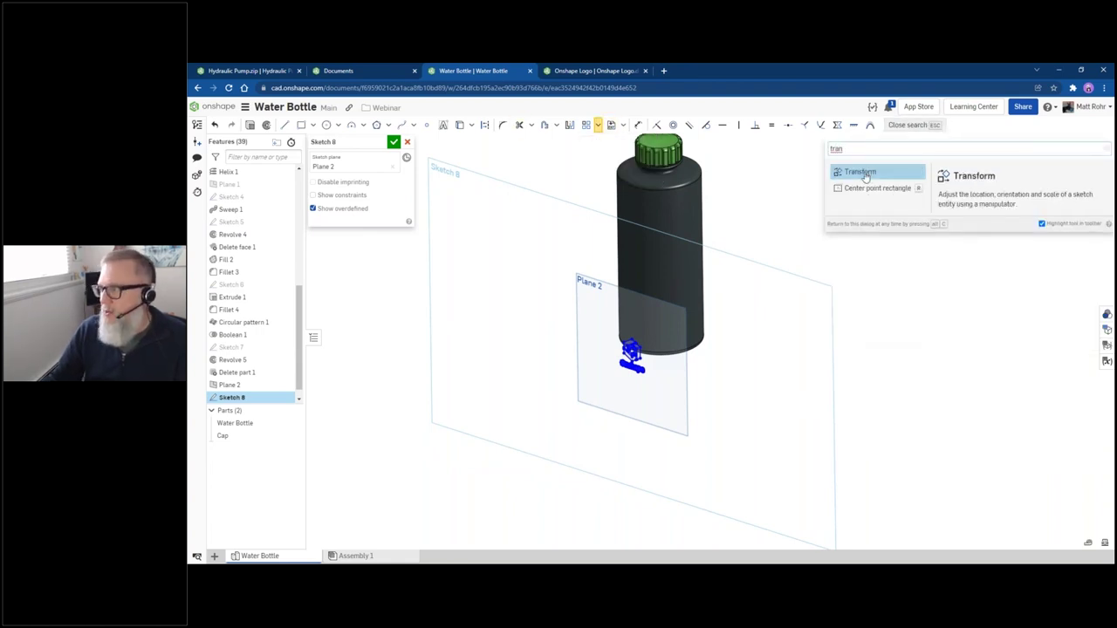
left_click(862, 172)
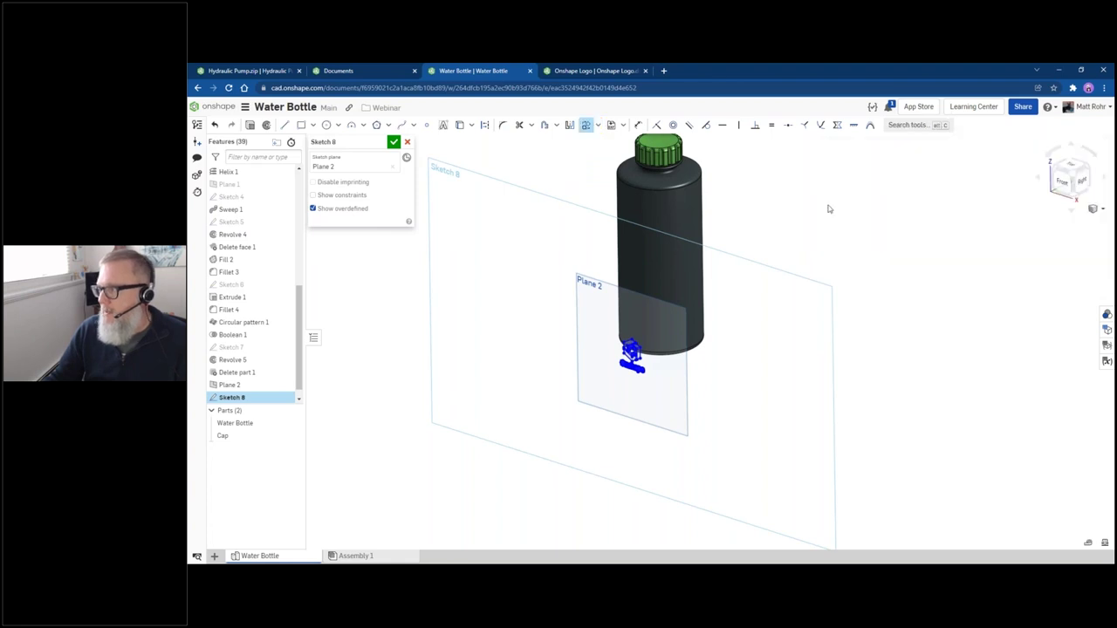
left_click_drag(538, 300, 696, 410)
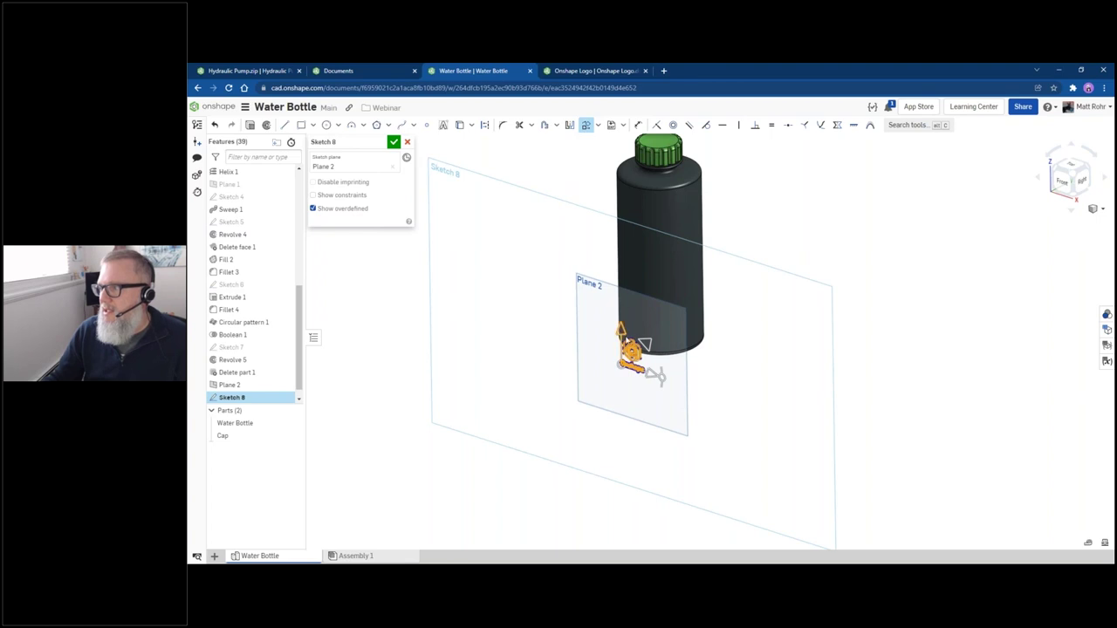
scroll(642, 367, "up", 2)
left_click_drag(613, 333, 600, 225)
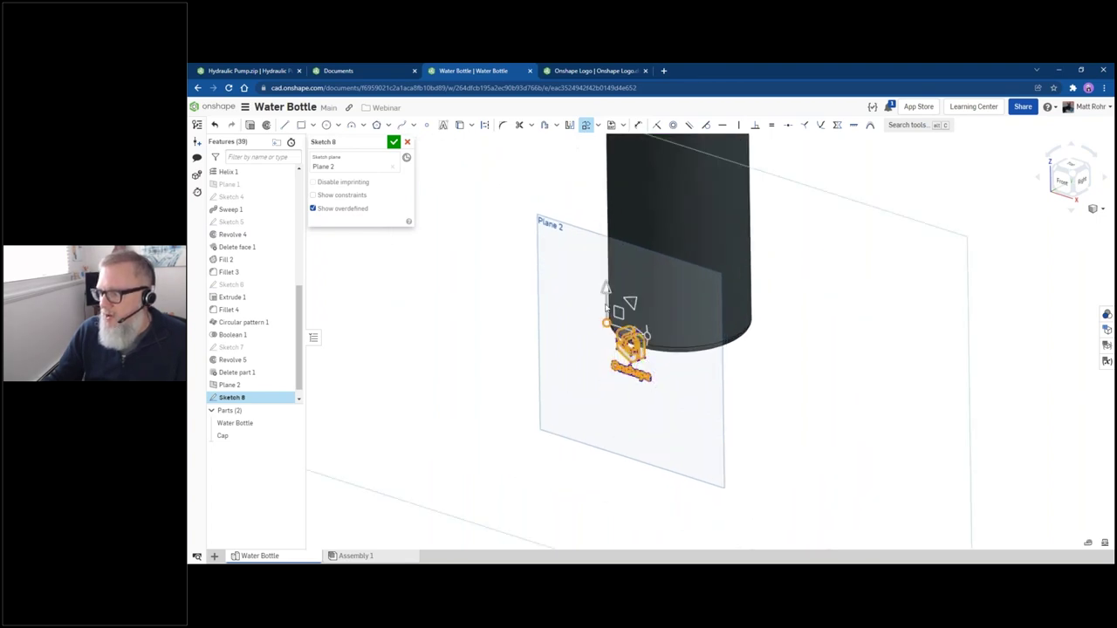
- In front view, slide the logo up onto the bottle body and close Sketch 8
left_click(1062, 181)
left_click_drag(707, 328, 695, 175)
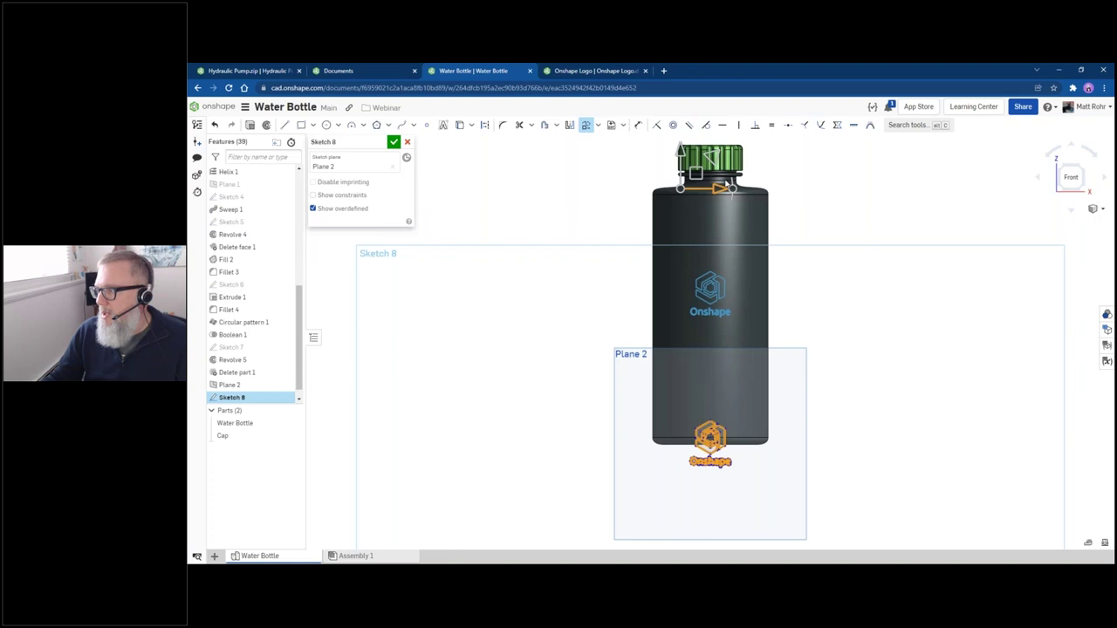
left_click(721, 156)
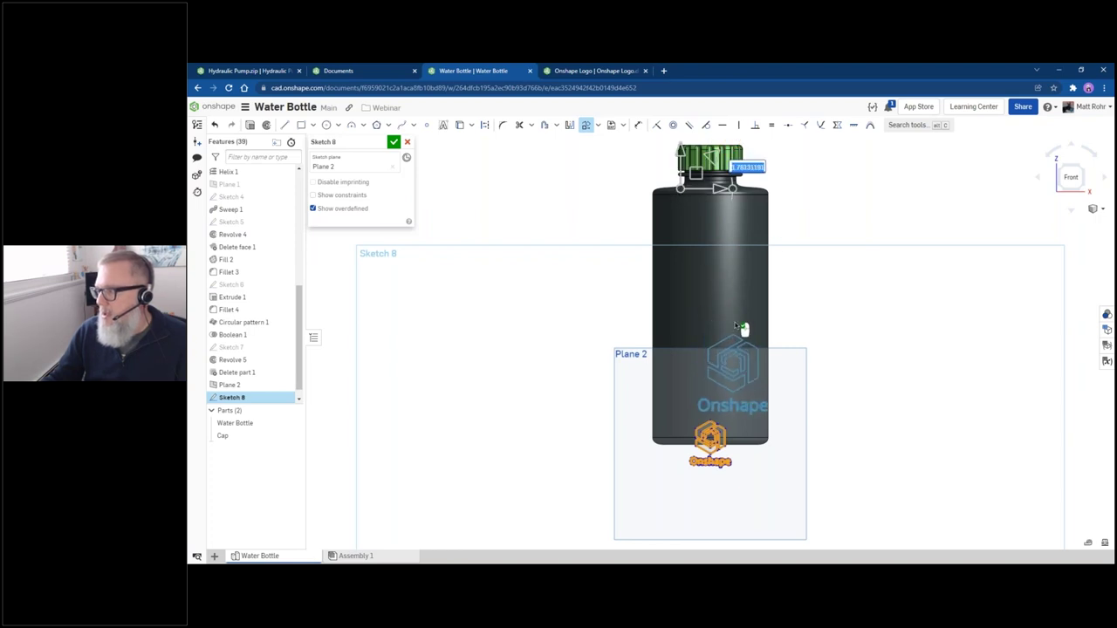
left_click_drag(698, 175, 675, 103)
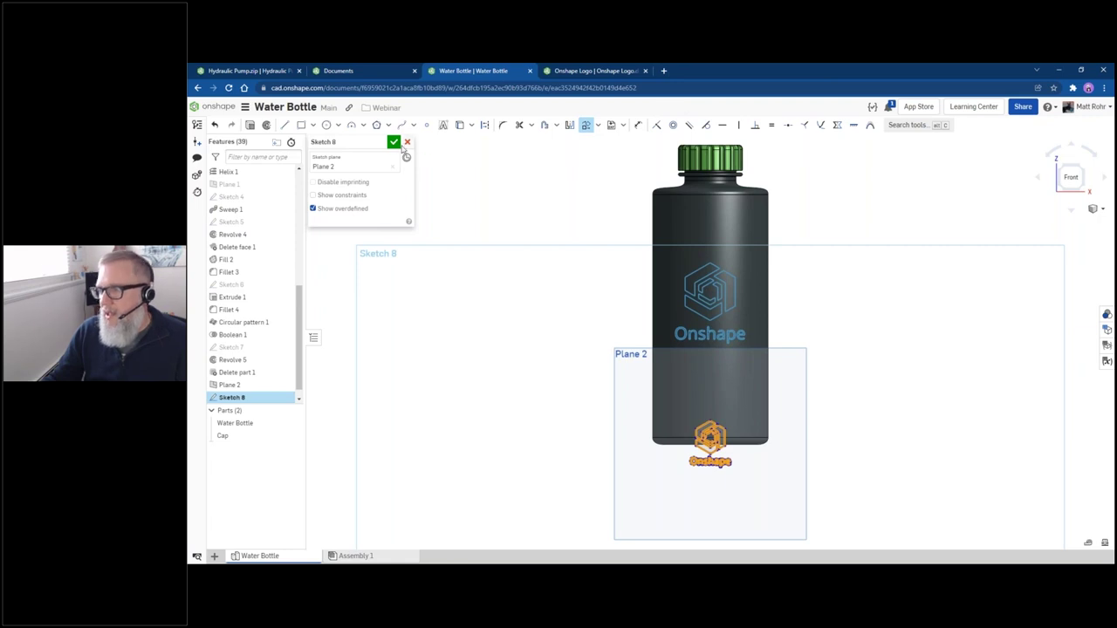
left_click(394, 142)
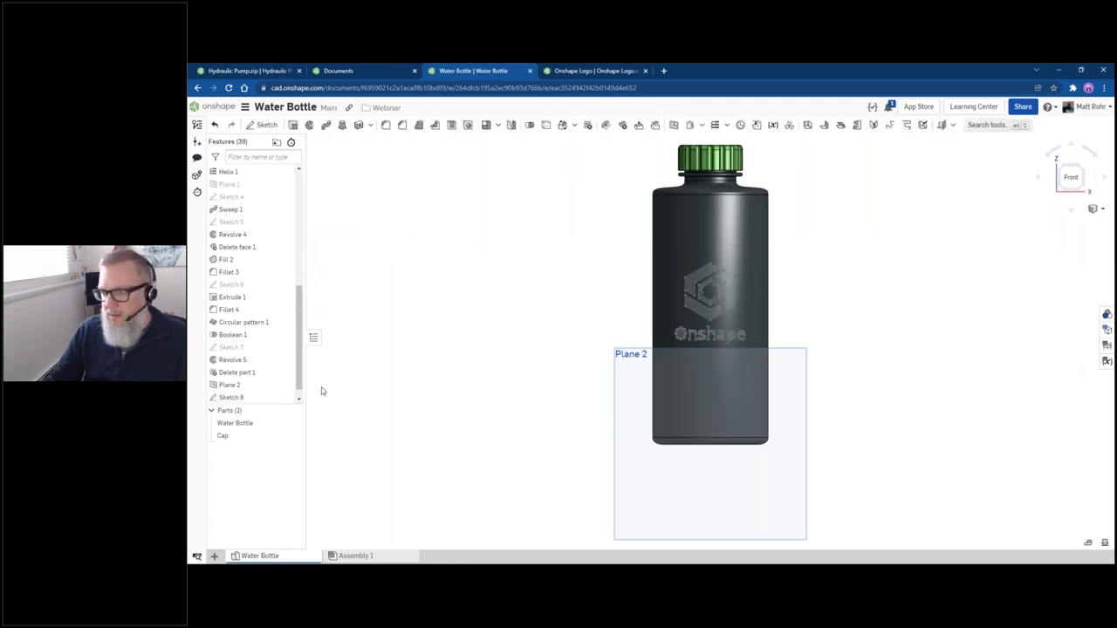
- Create Wrap 1 with Sketch 8's logo faces on the bottle body face, type Split
mouse_move(350, 375)
right_mouse_down()
mouse_move(483, 344)
mouse_move(410, 358)
right_mouse_up()
right_click_drag(443, 227, 467, 240)
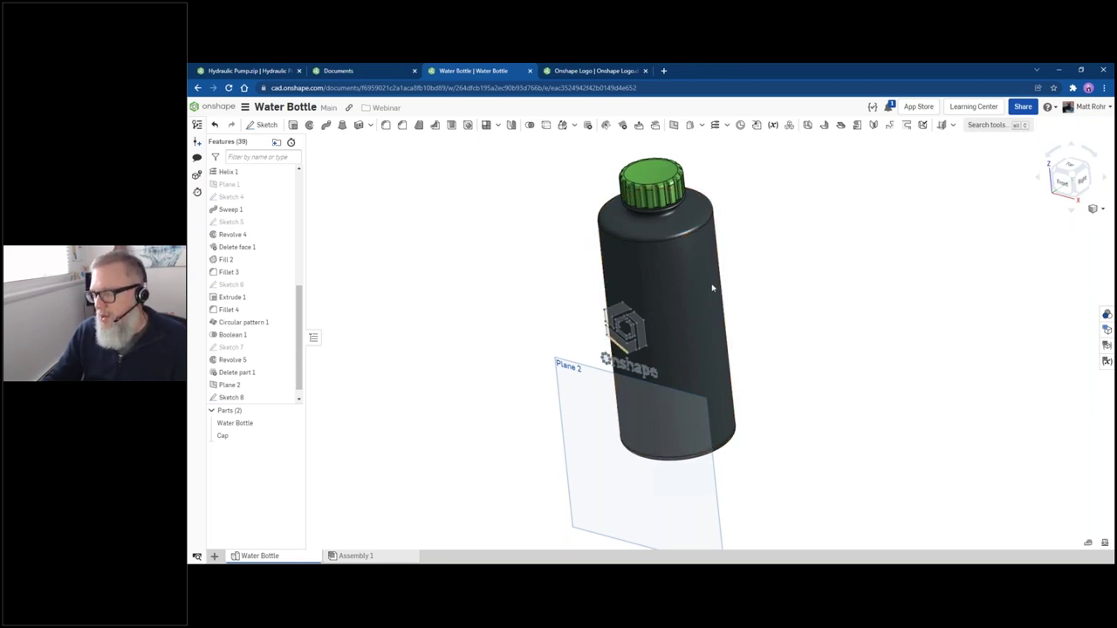
left_click(995, 125)
type("wrap")
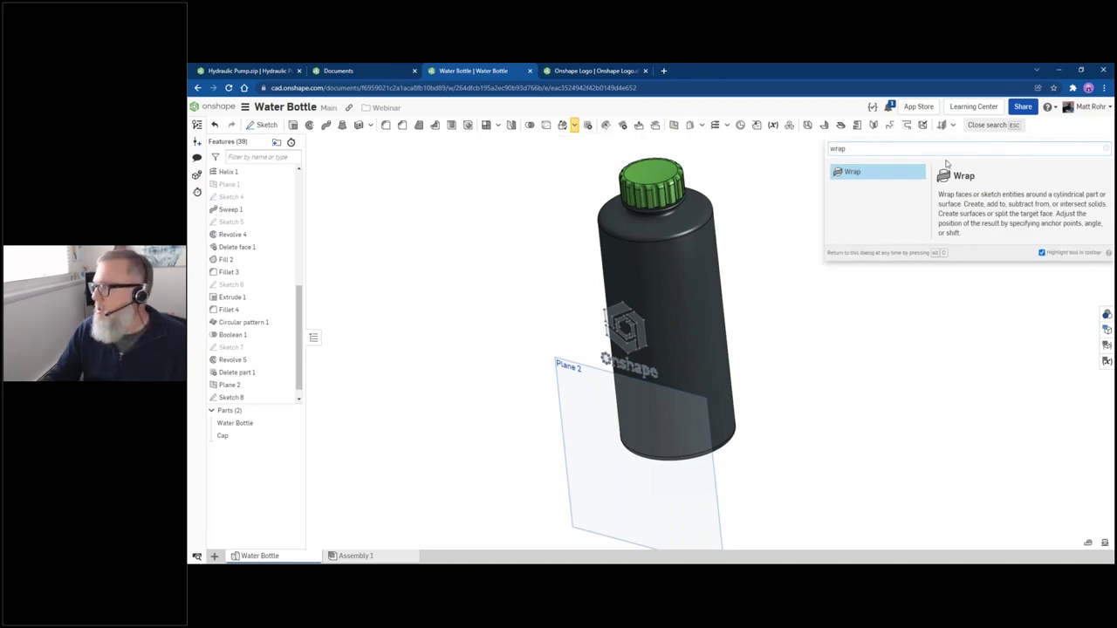
key("Return")
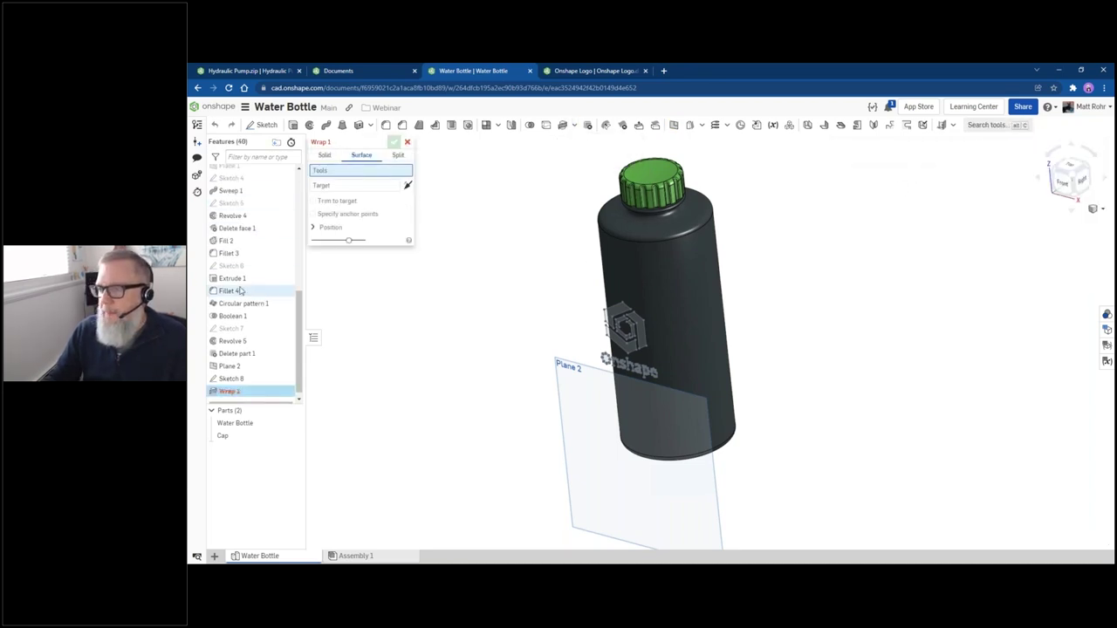
left_click(232, 381)
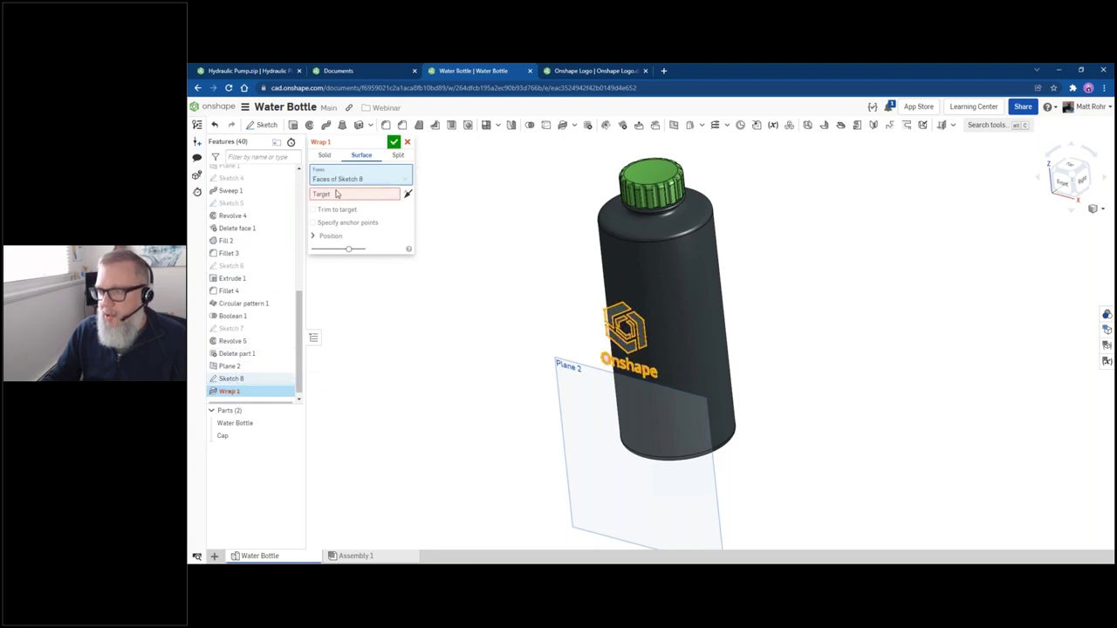
left_click(698, 313)
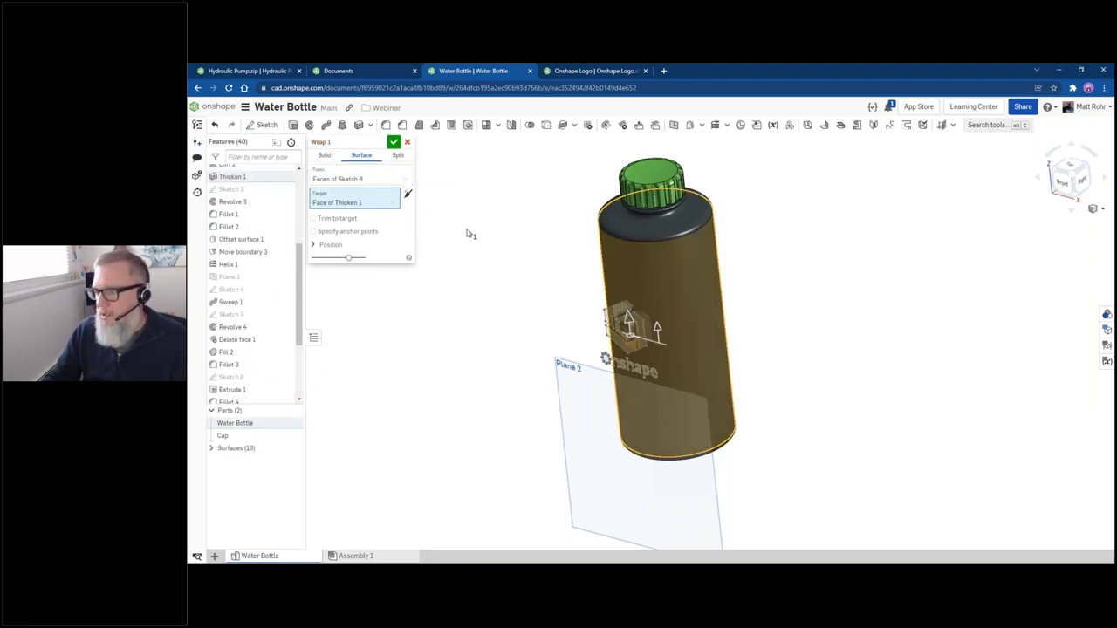
right_click_drag(698, 312, 448, 226)
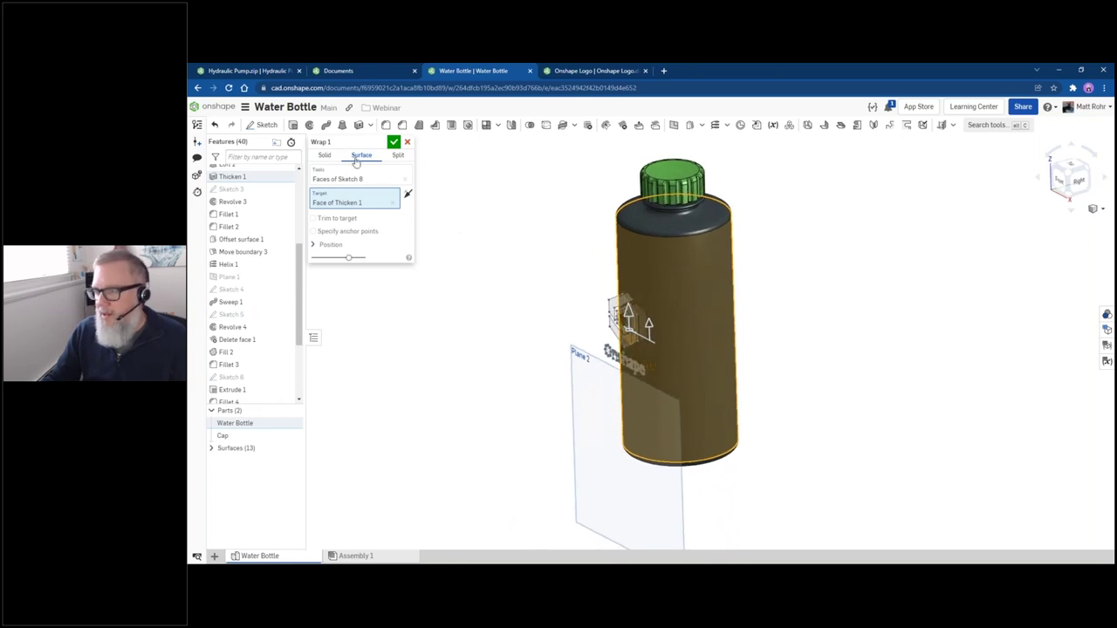
left_click(398, 155)
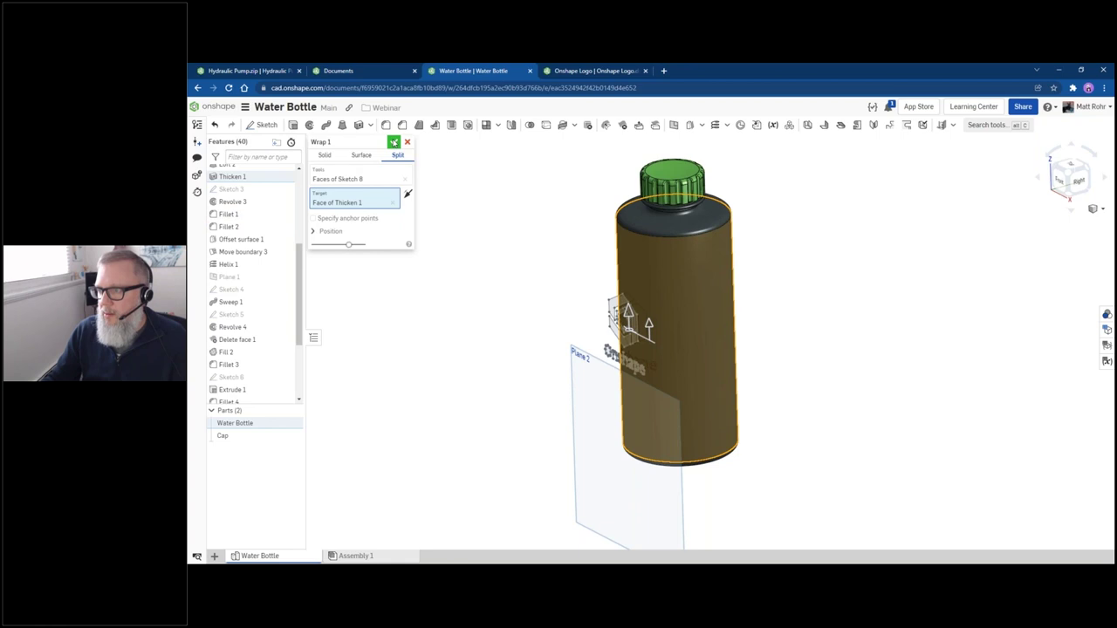
left_click(393, 141)
mouse_move(456, 213)
right_mouse_down()
mouse_move(577, 426)
mouse_move(552, 391)
right_mouse_up()
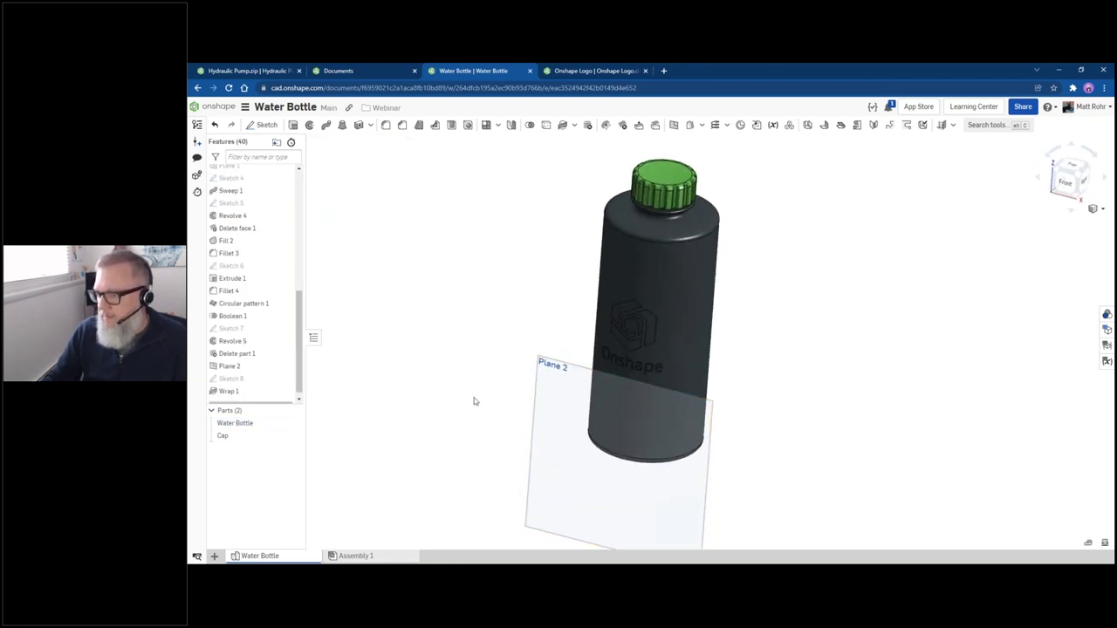
- Toggle the planes on with P, then hide all planes including Plane 2
key("p")
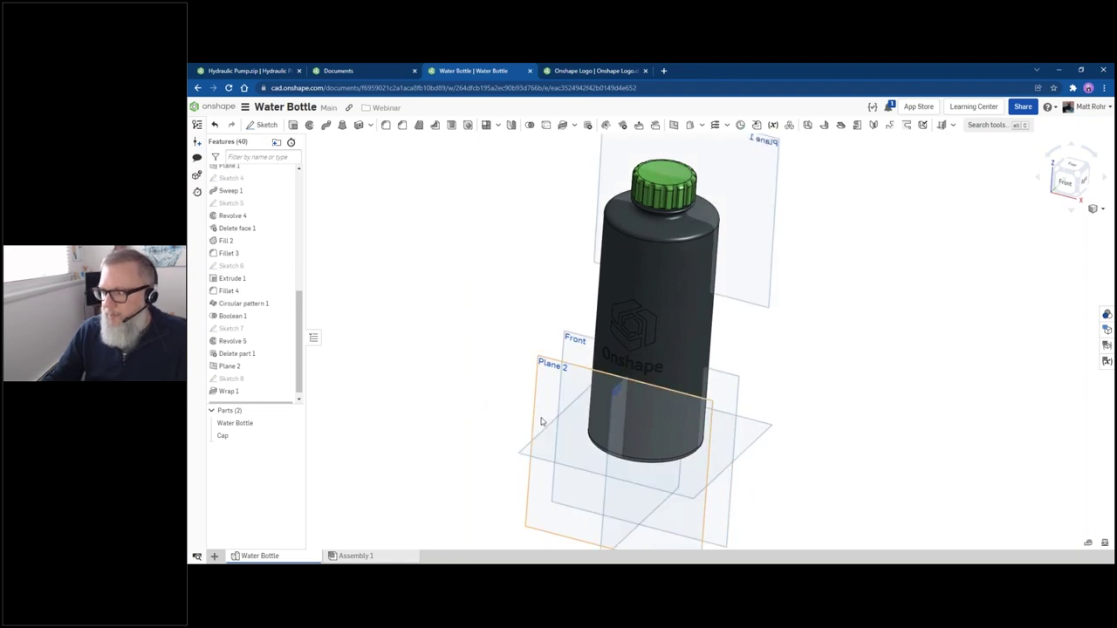
key("p")
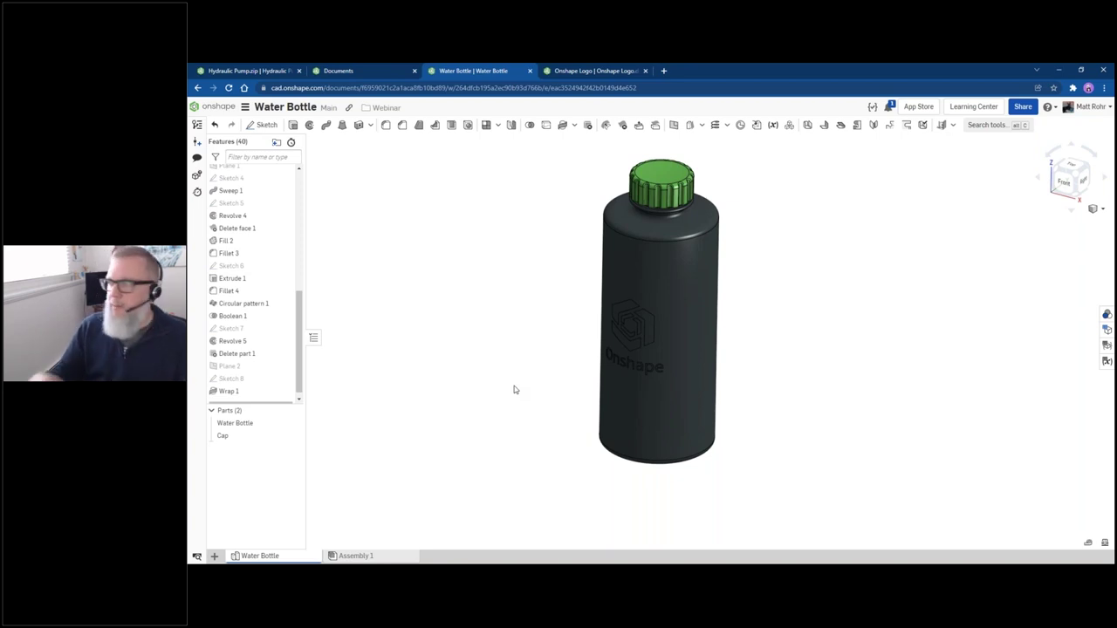
left_click(1051, 107)
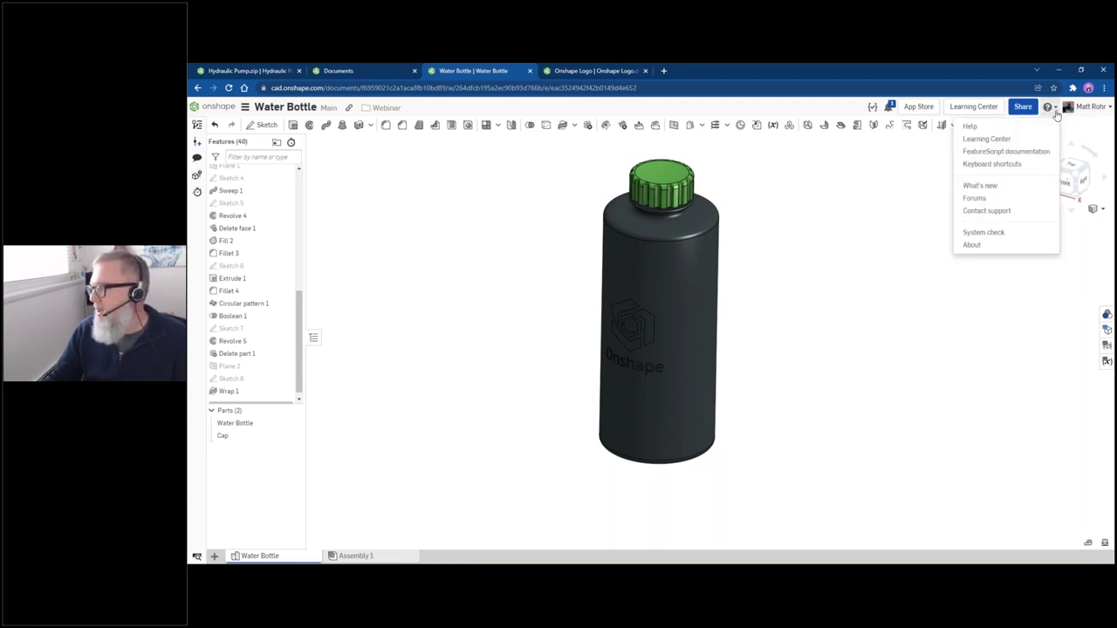
left_click(972, 209)
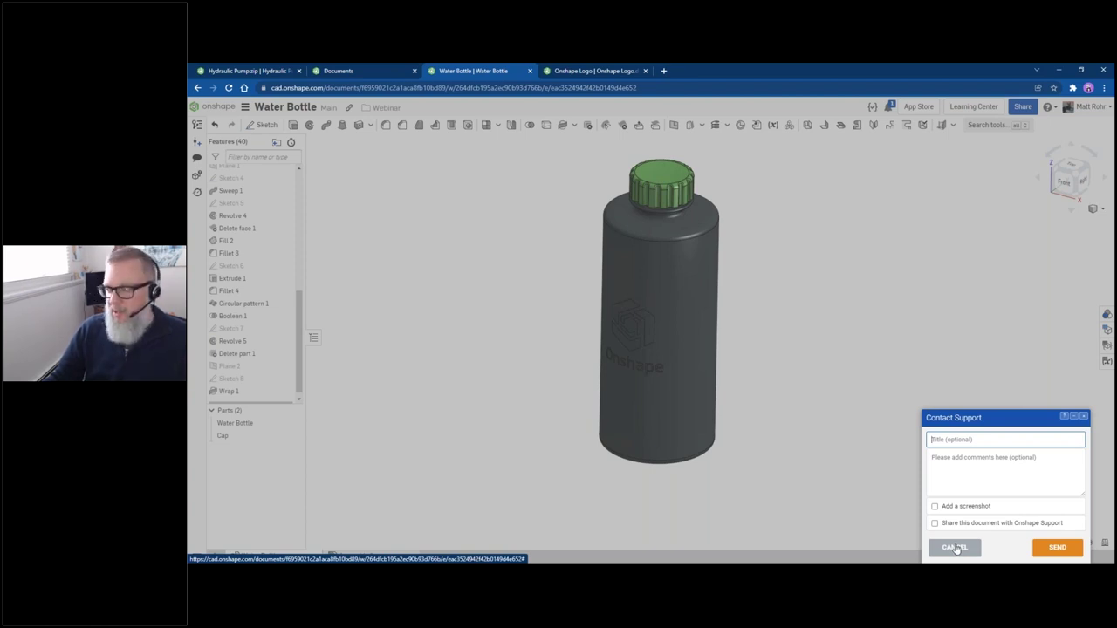
left_click(956, 547)
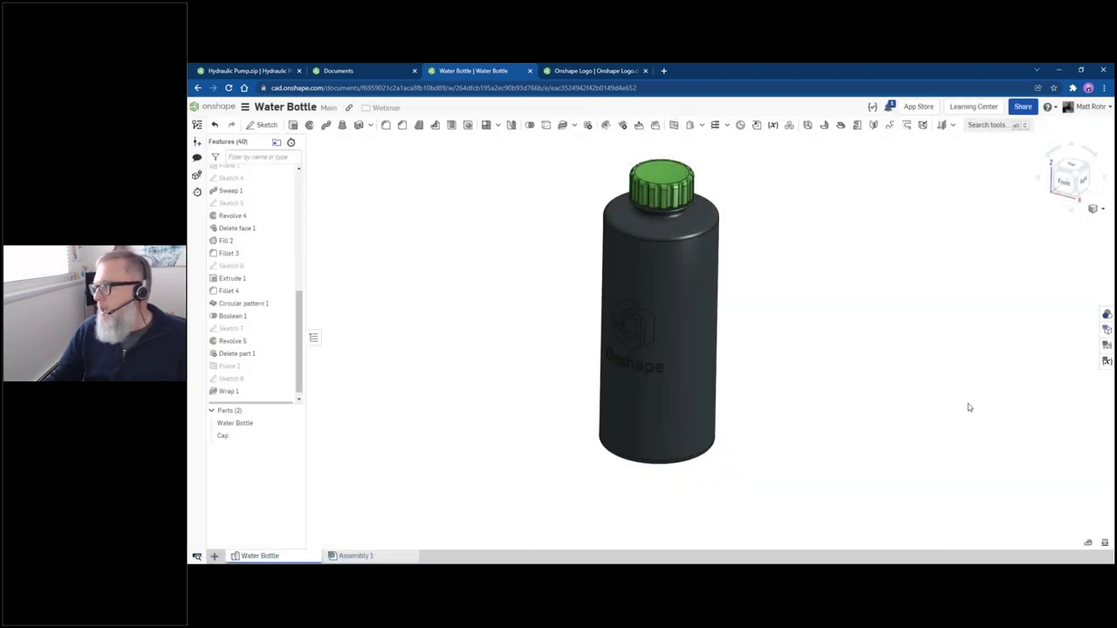
- Open the Learning Center in a new tab and scroll down to the Self-Paced Courses
left_click(987, 108)
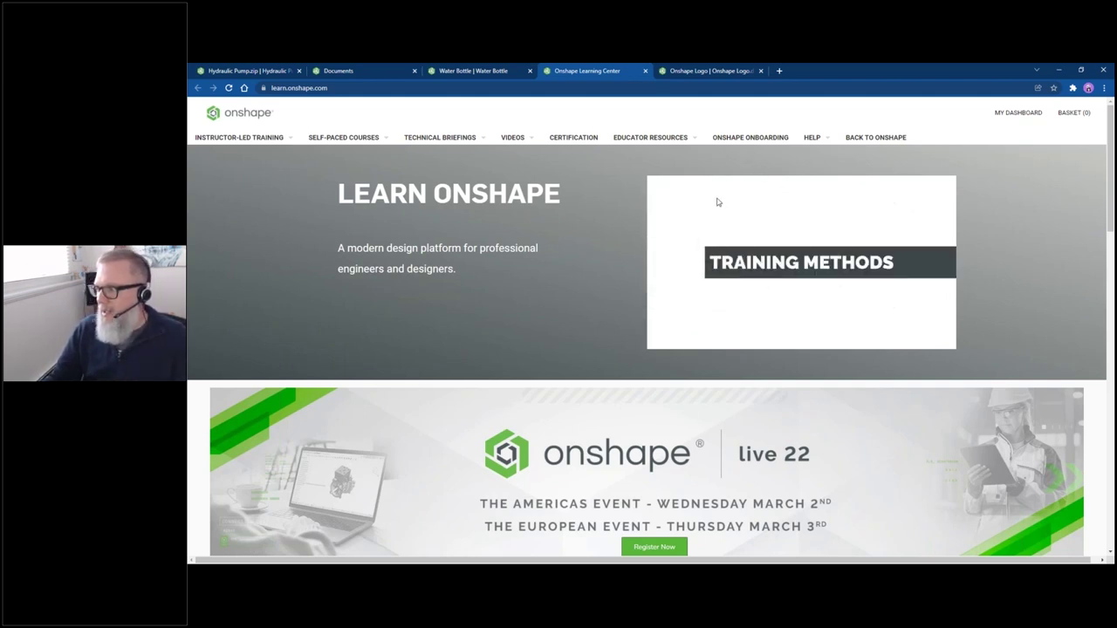
scroll(638, 216, "down", 2)
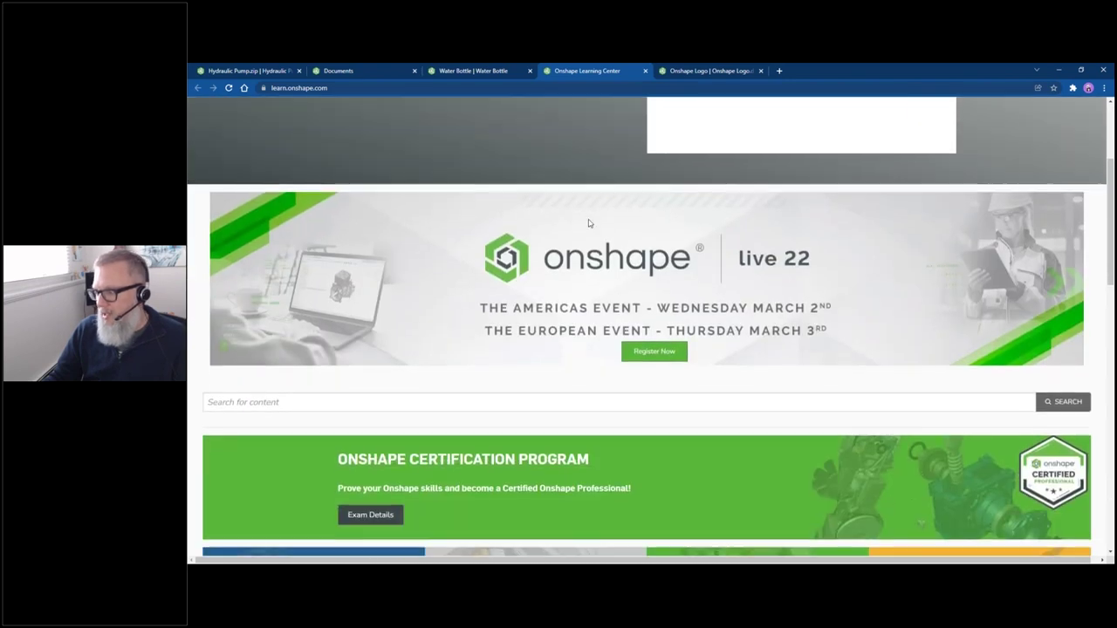
scroll(589, 224, "down", 1)
scroll(589, 223, "down", 1)
scroll(589, 223, "down", 1)
scroll(589, 223, "down", 1)
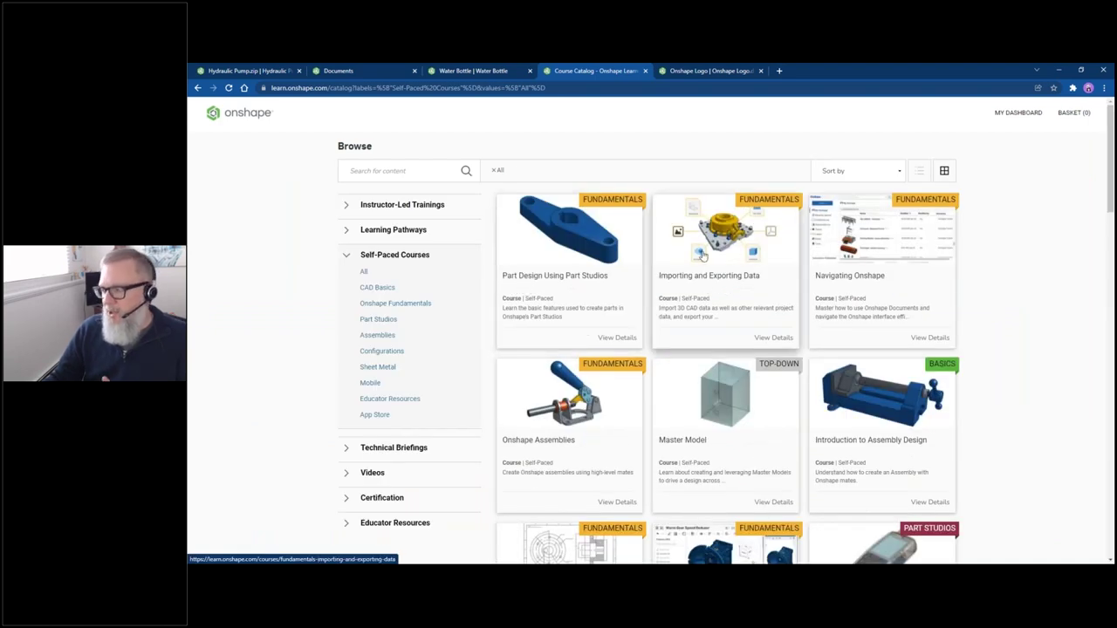
- Search the catalog for 'sheet' and scroll through the sheet metal results
left_click(365, 173)
type("sheet")
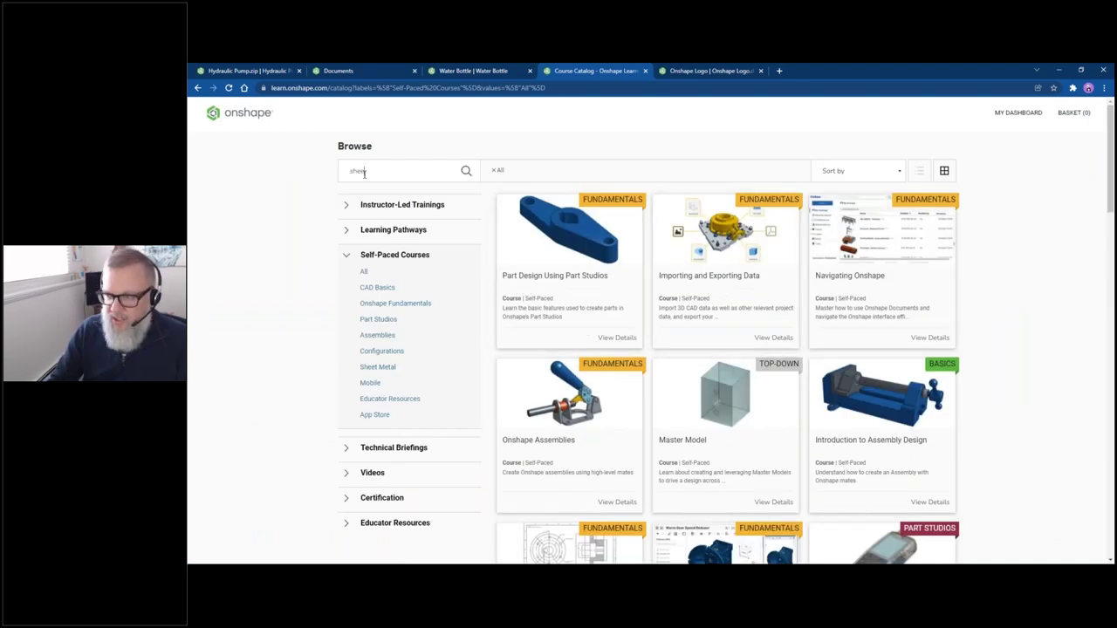
key("Return")
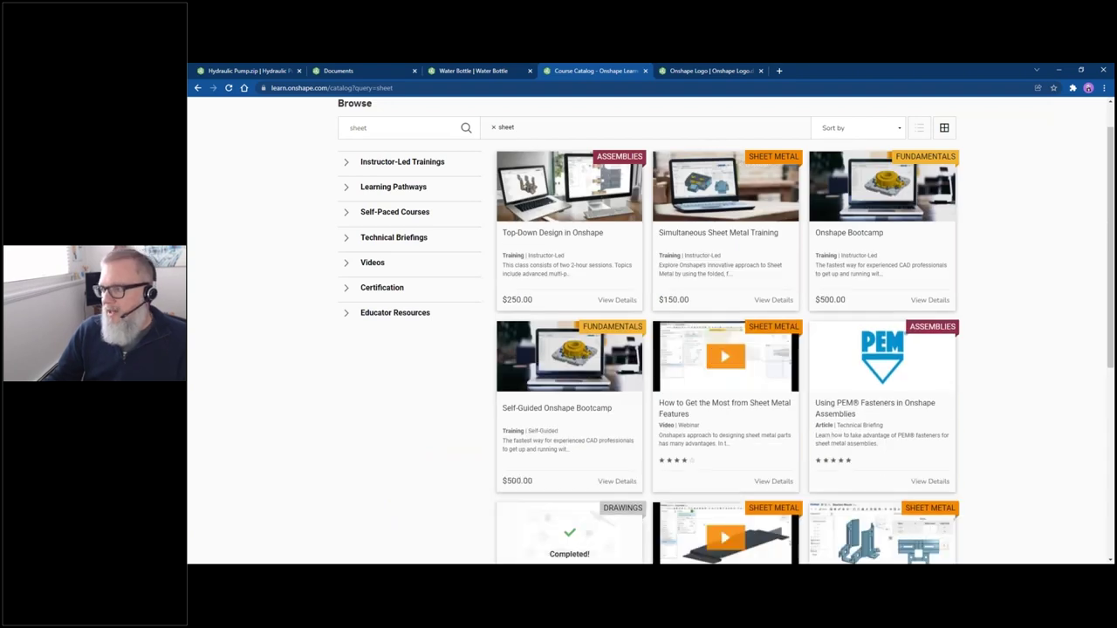
scroll(768, 262, "down", 2)
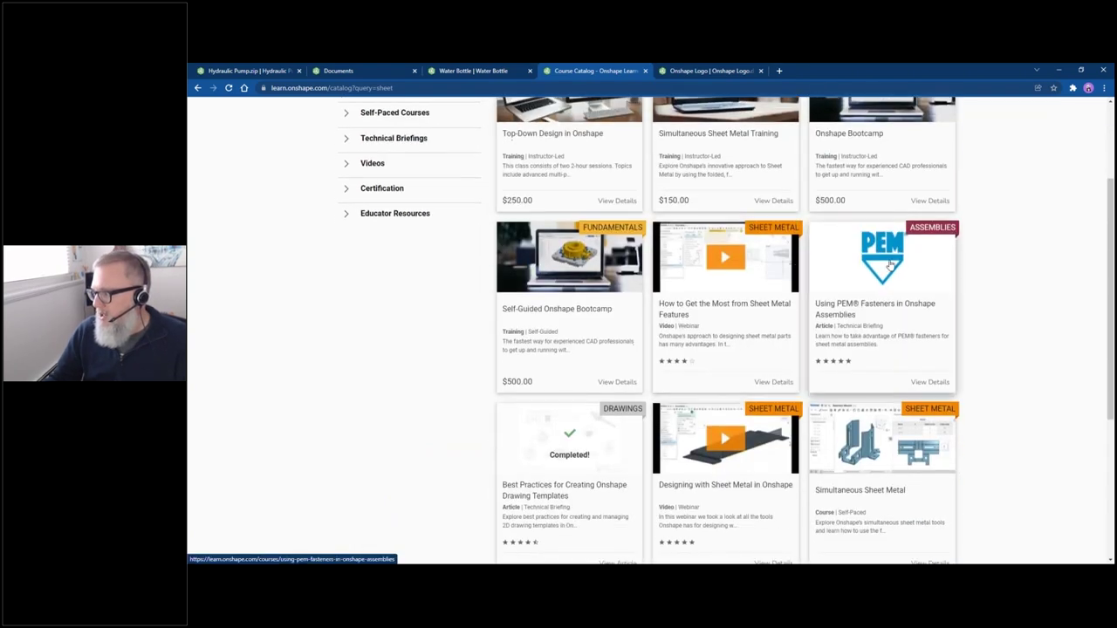
scroll(758, 289, "down", 2)
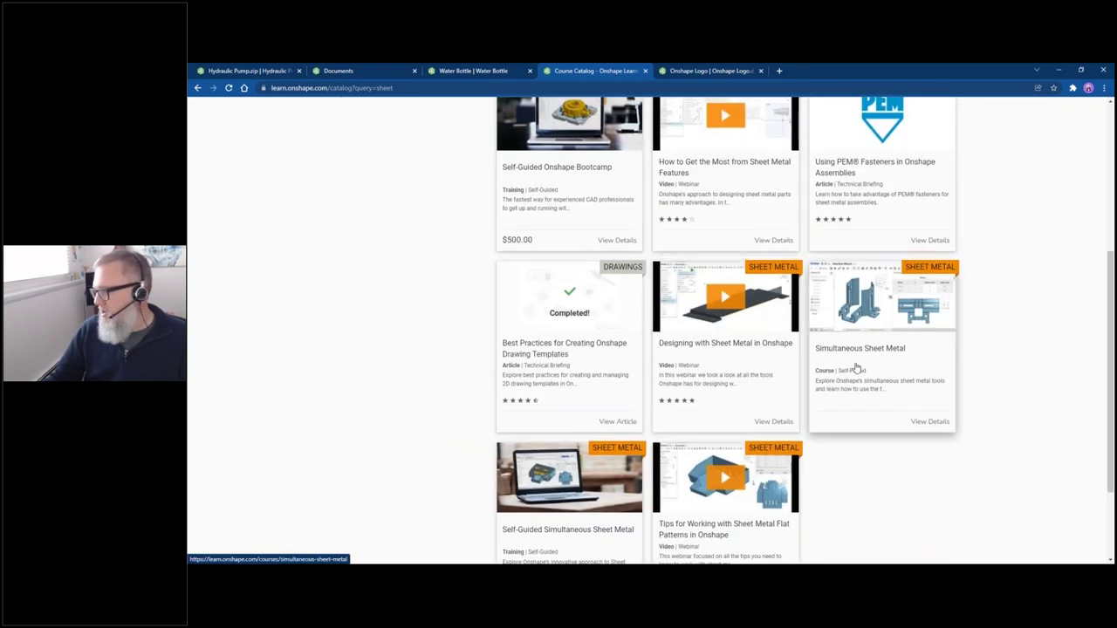
scroll(870, 343, "up", 2)
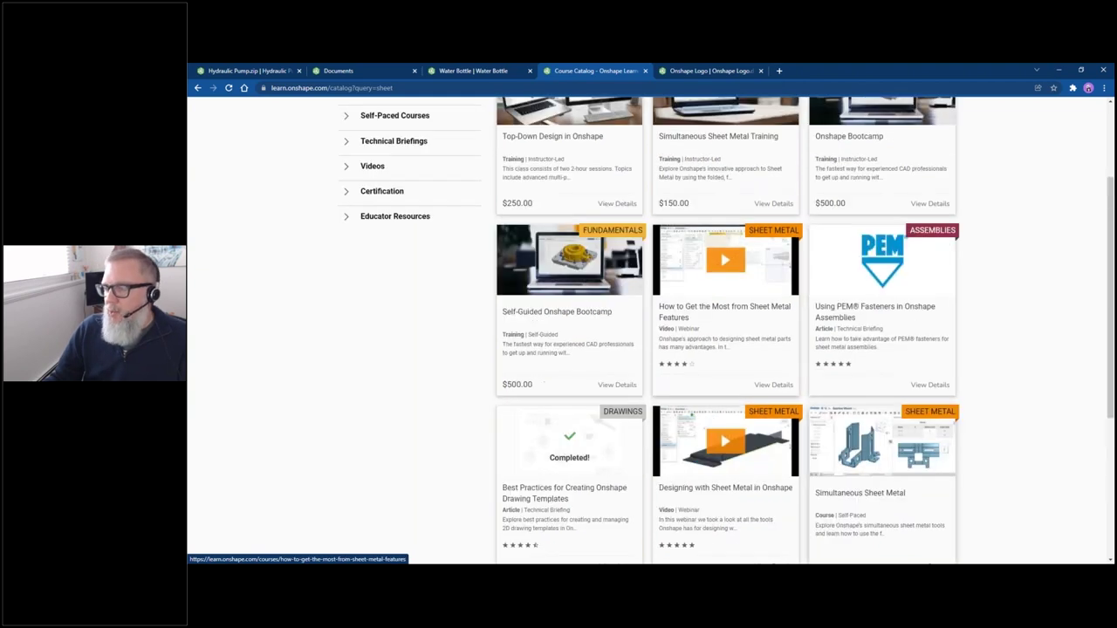
scroll(299, 344, "up", 2)
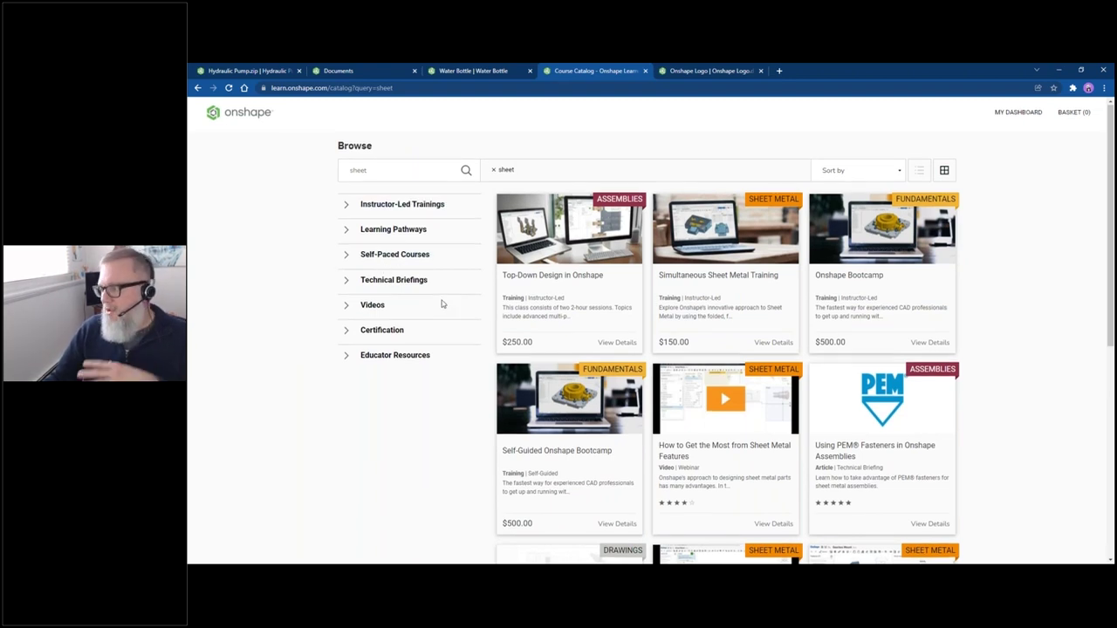
scroll(442, 300, "down", 1)
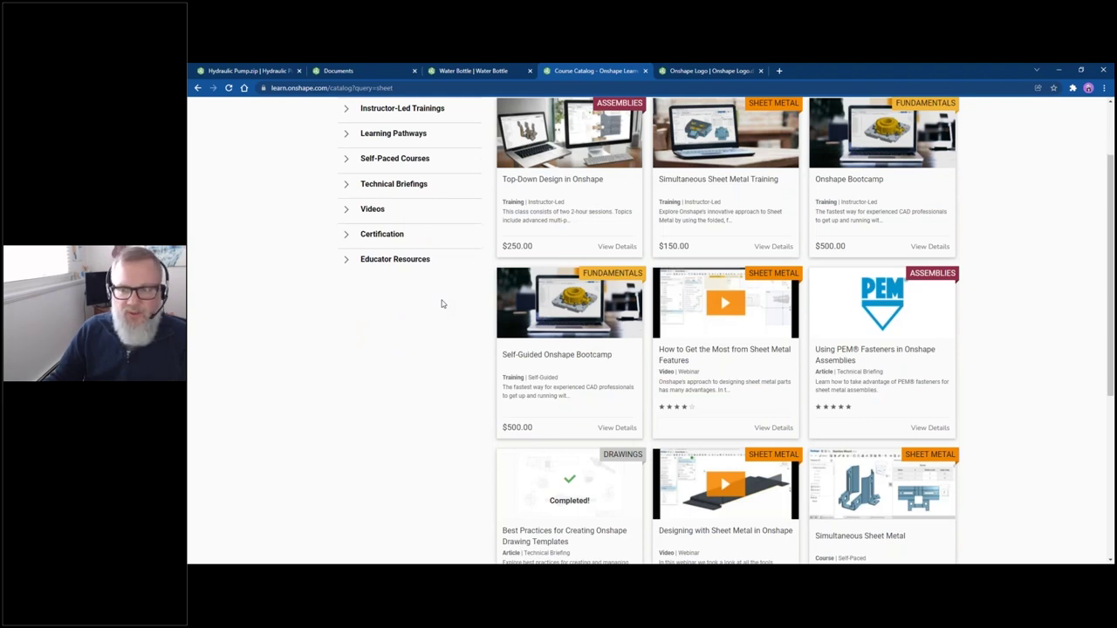